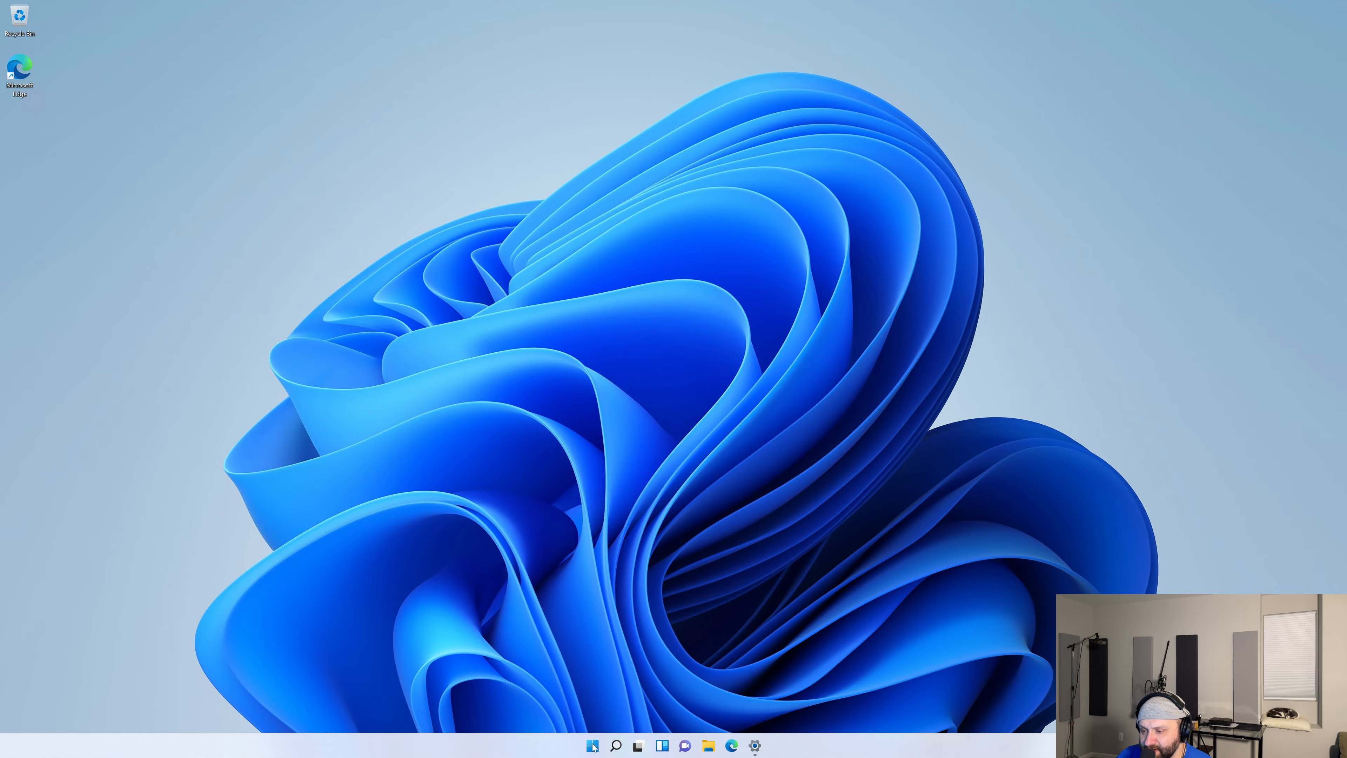
pyautogui.click(593, 746)
pyautogui.click(594, 748)
pyautogui.click(593, 748)
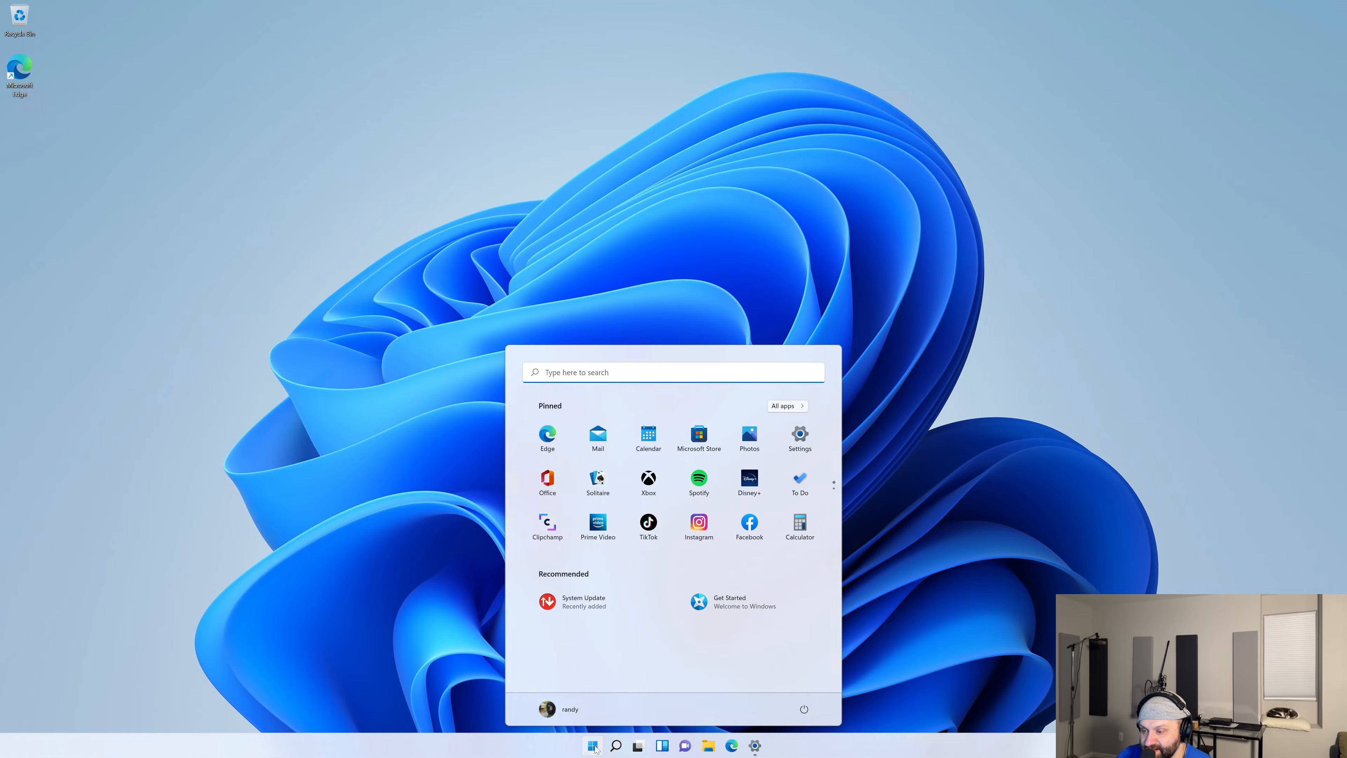
pyautogui.click(593, 748)
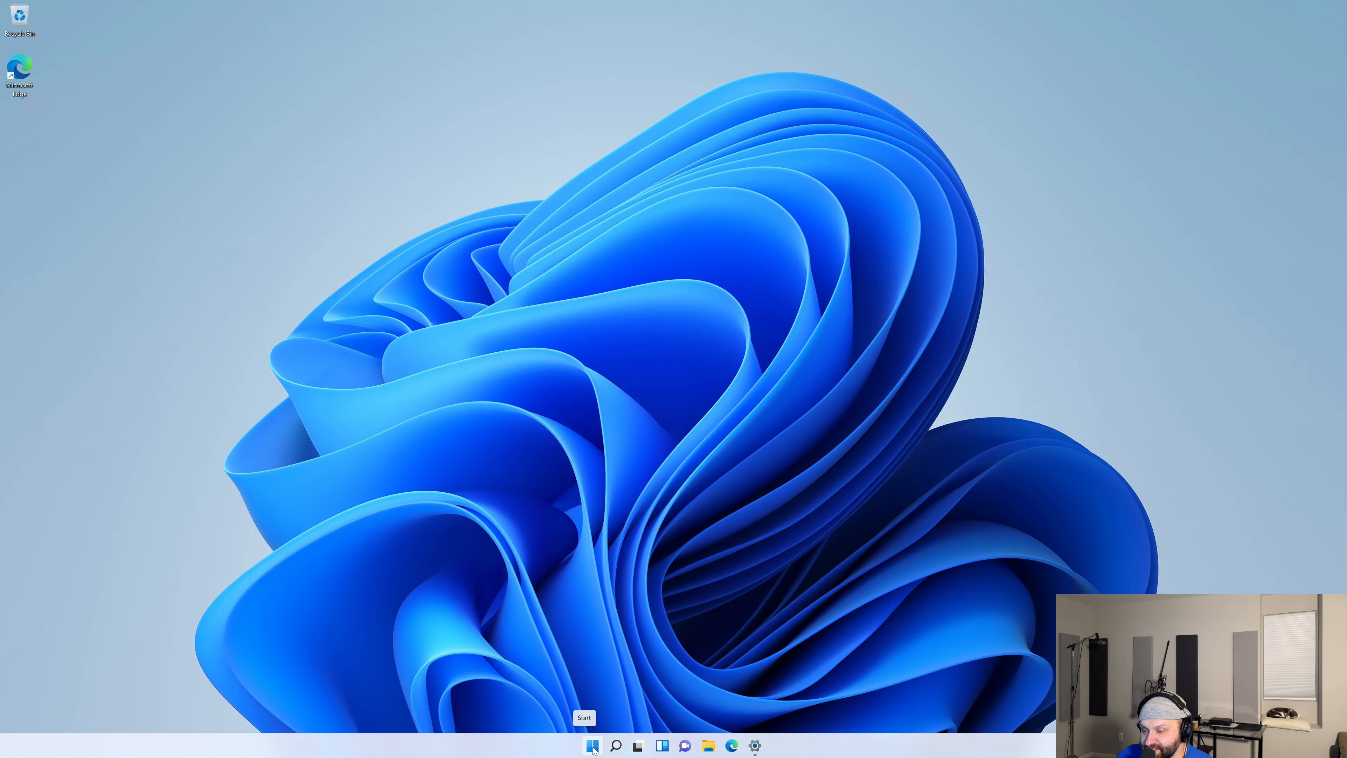
# Step: Set the taskbar alignment to Left in the taskbar behaviors settings
pyautogui.rightClick(571, 747)
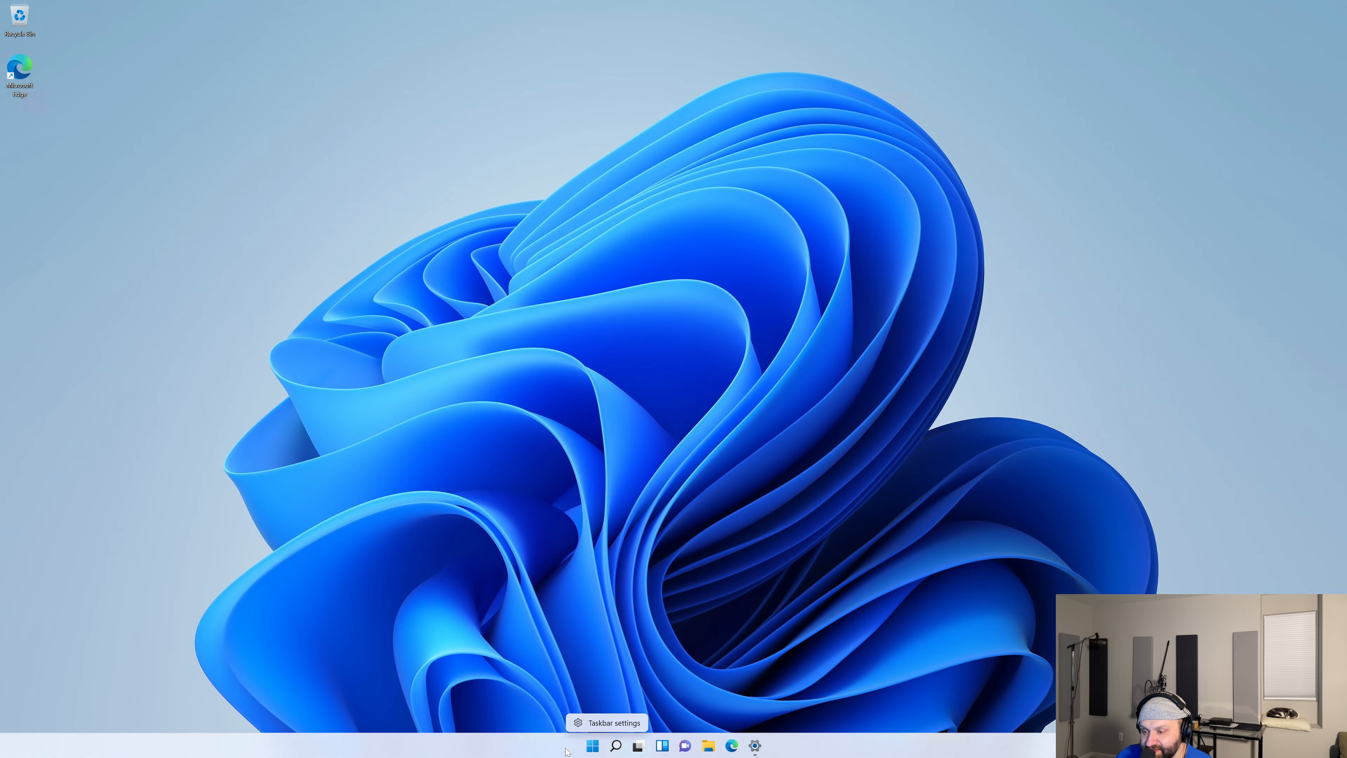
pyautogui.click(590, 723)
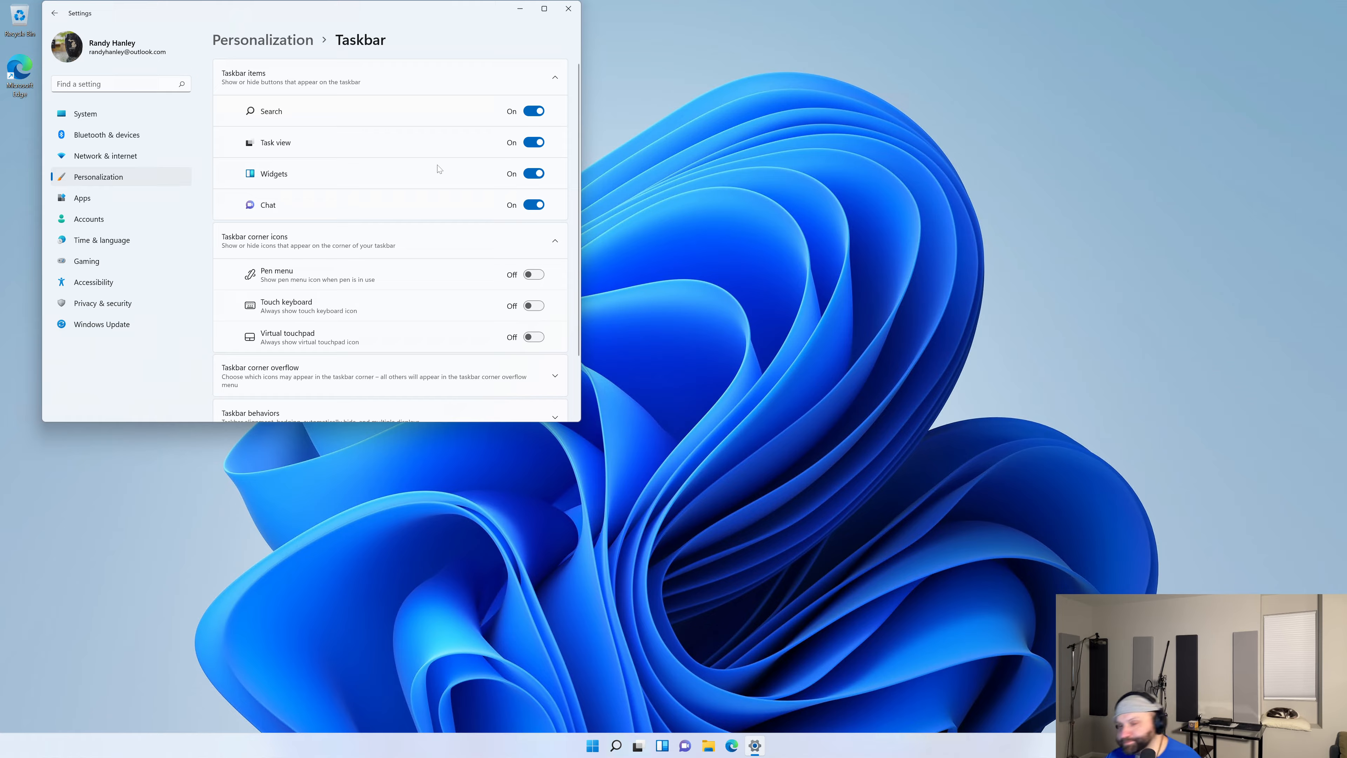
pyautogui.scroll(-2, 371, 236)
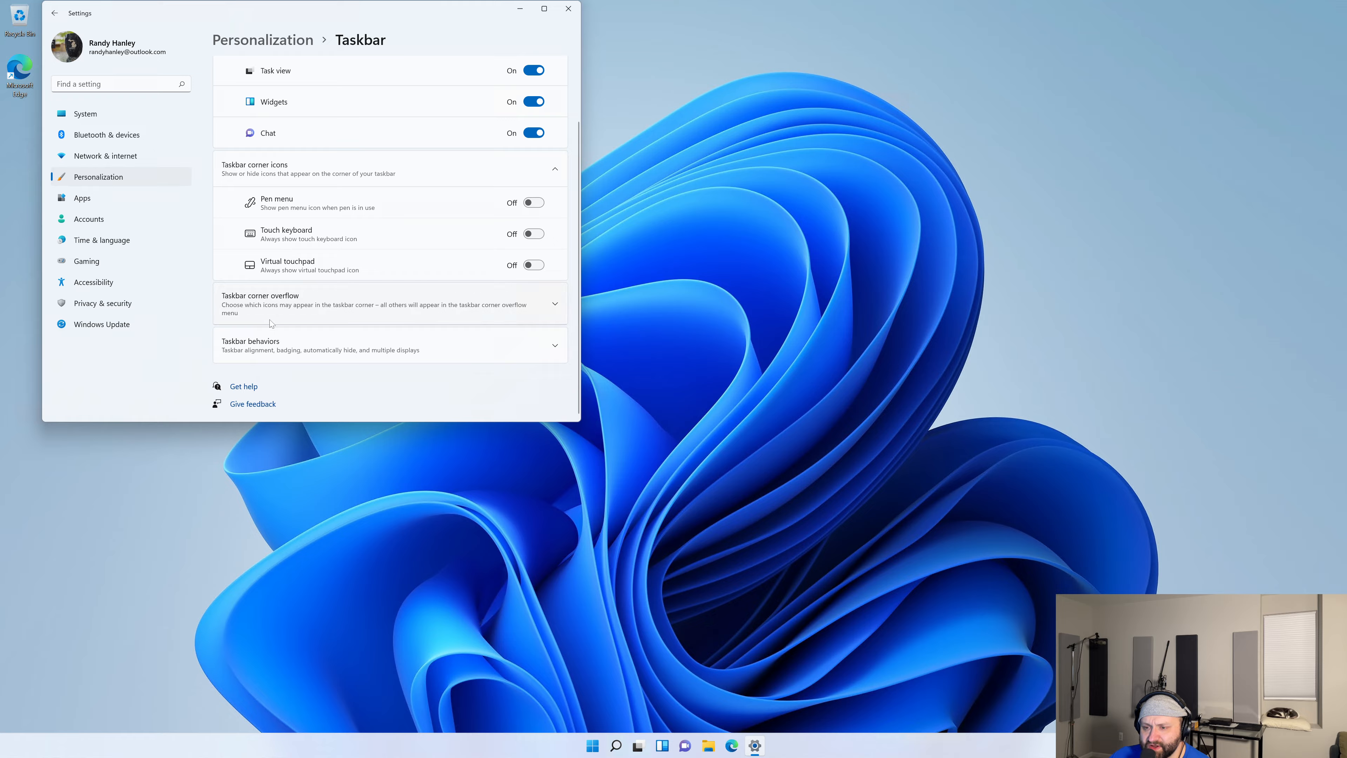
pyautogui.click(284, 344)
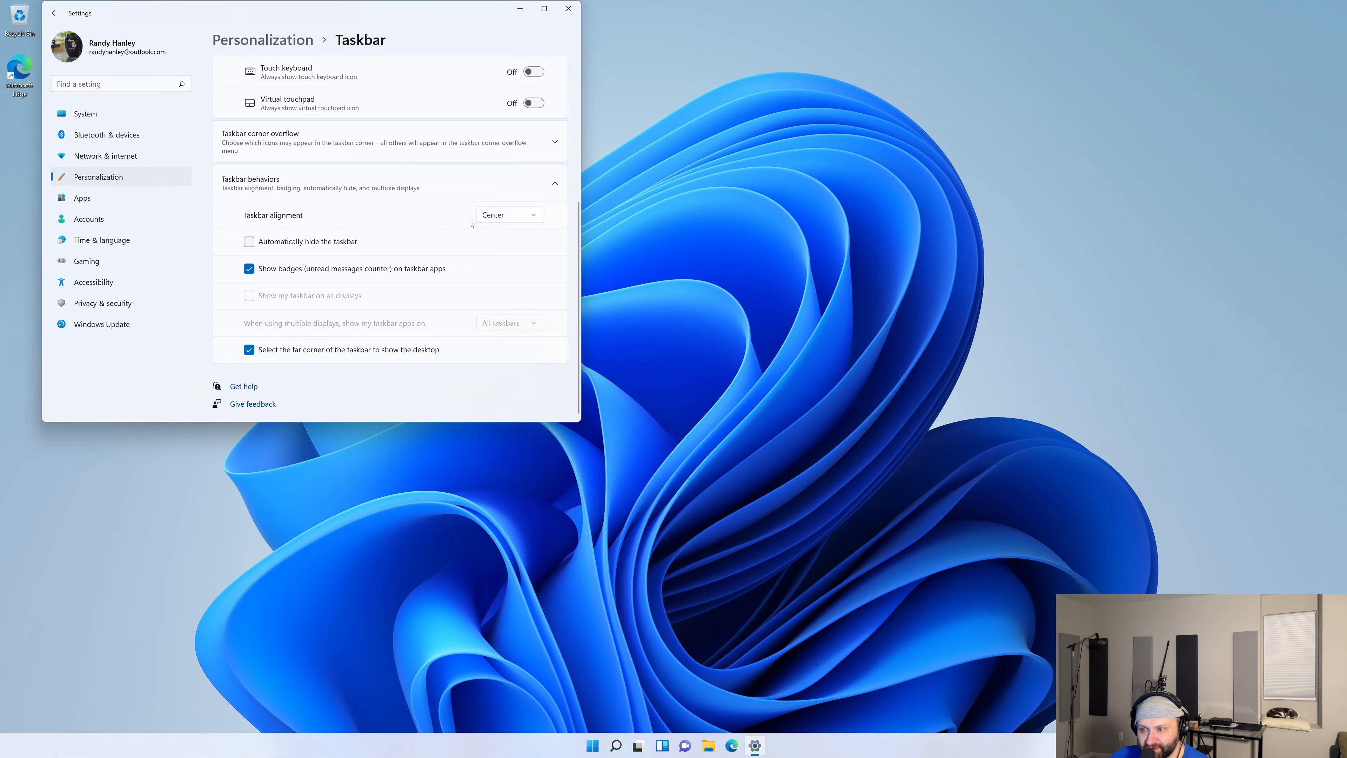
pyautogui.click(500, 220)
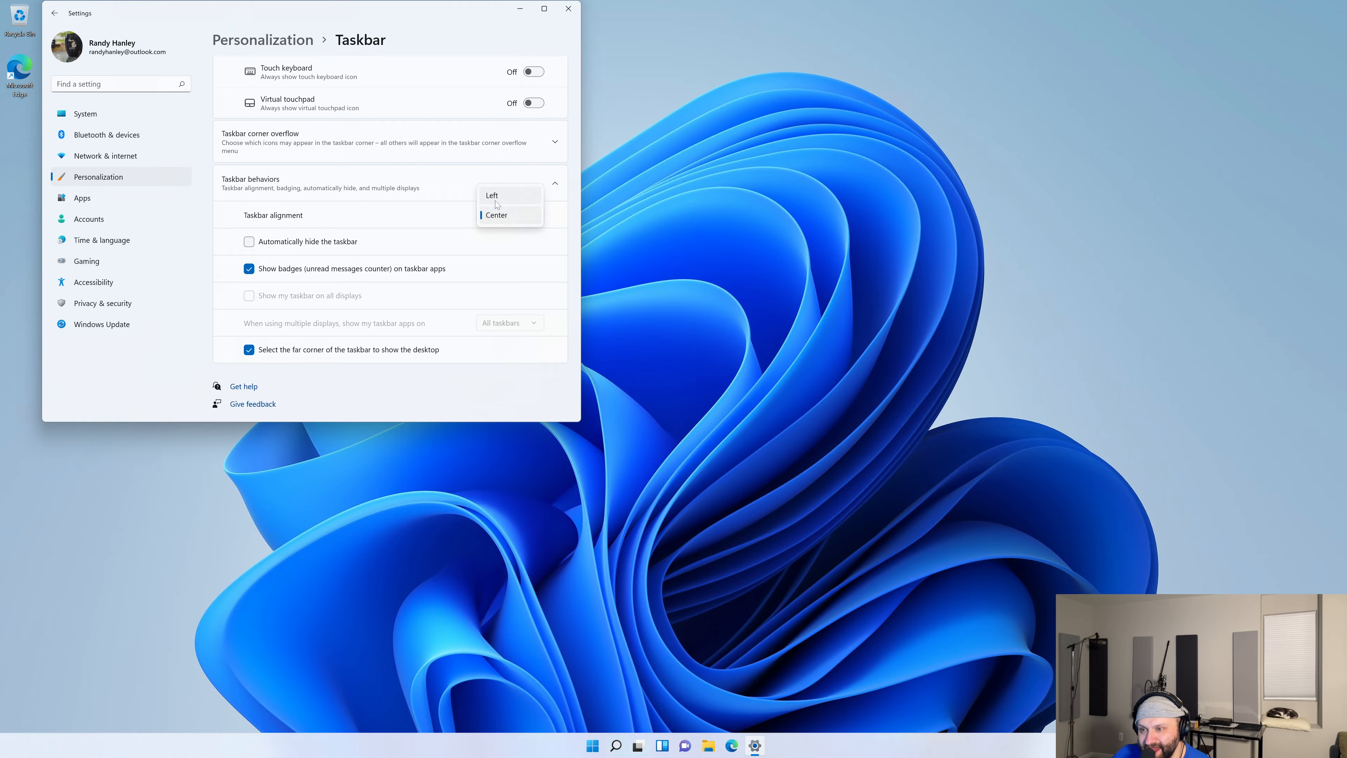
pyautogui.click(497, 196)
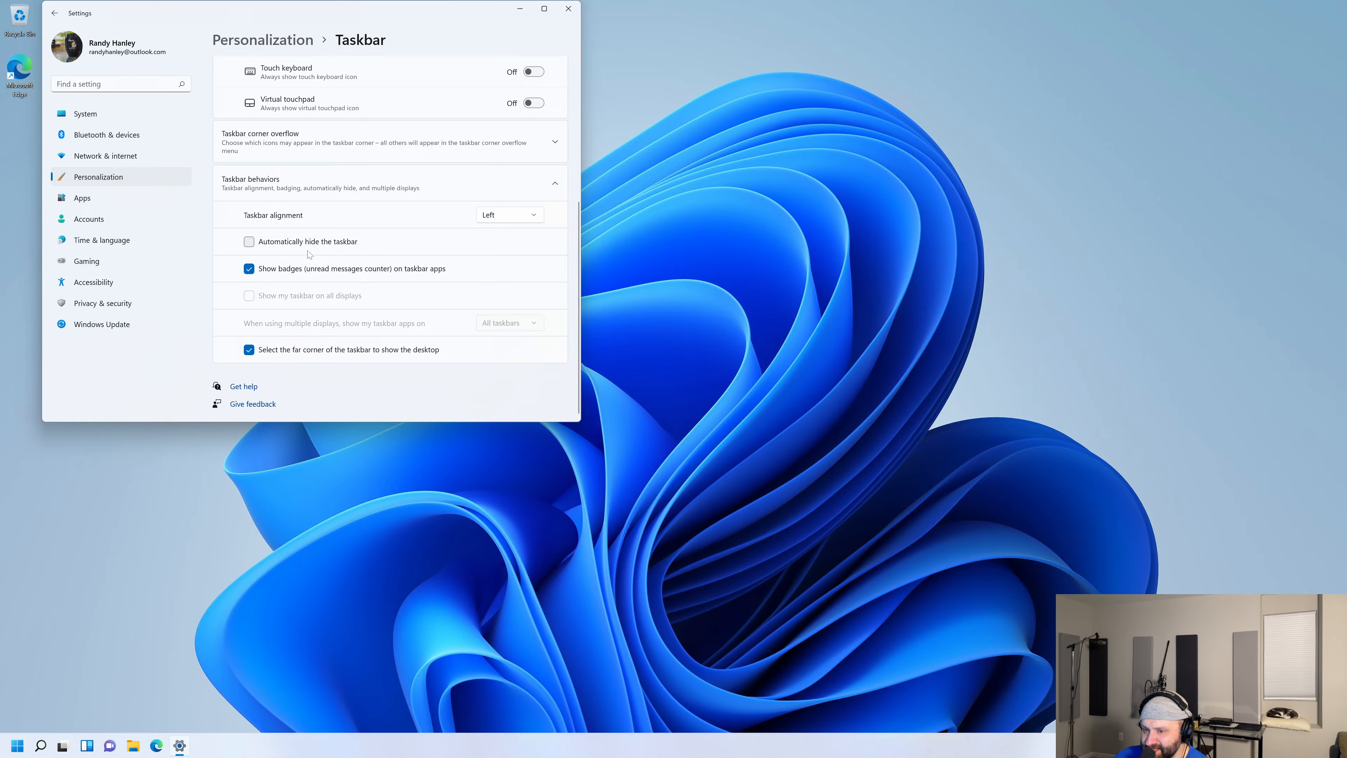
# Step: Review the remaining taskbar settings, including the corner overflow icons and taskbar behaviors, and close Settings
pyautogui.scroll(5, 309, 260)
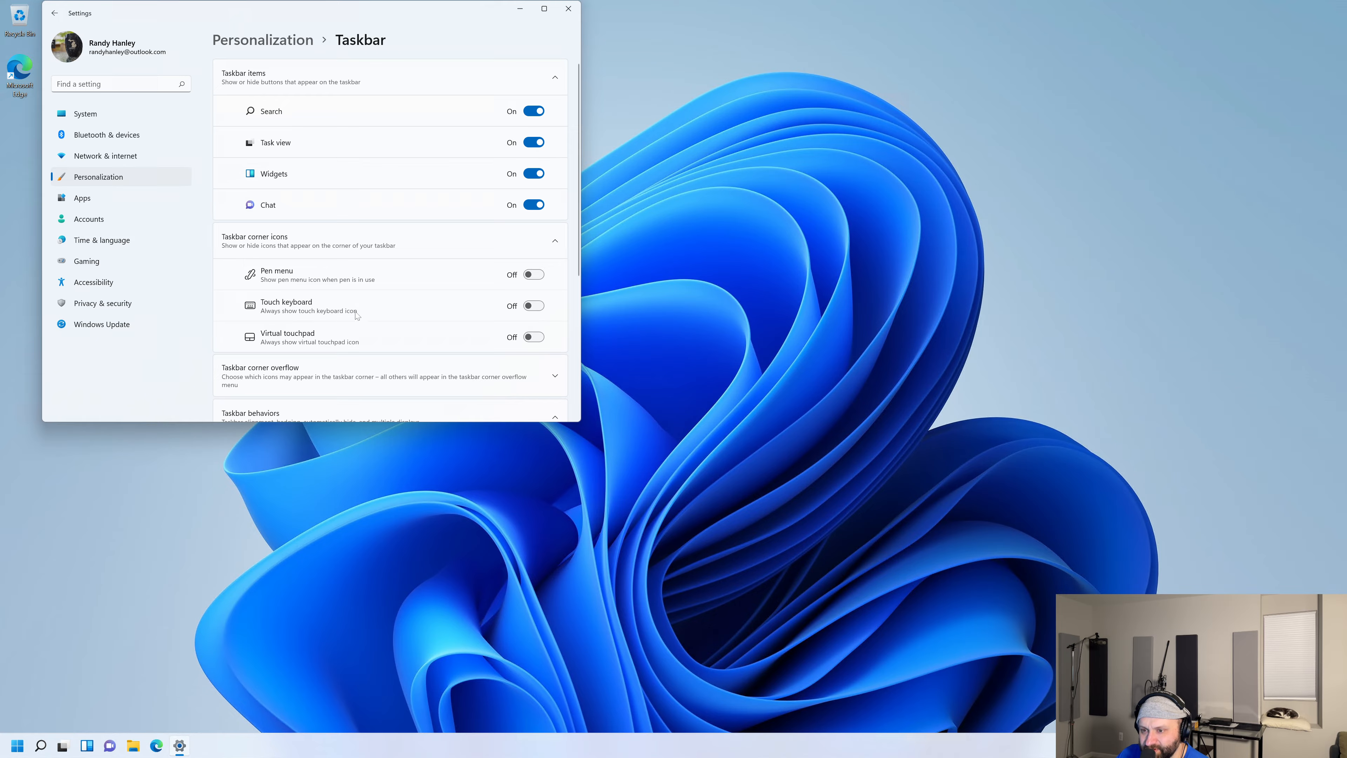
pyautogui.scroll(-3, 307, 318)
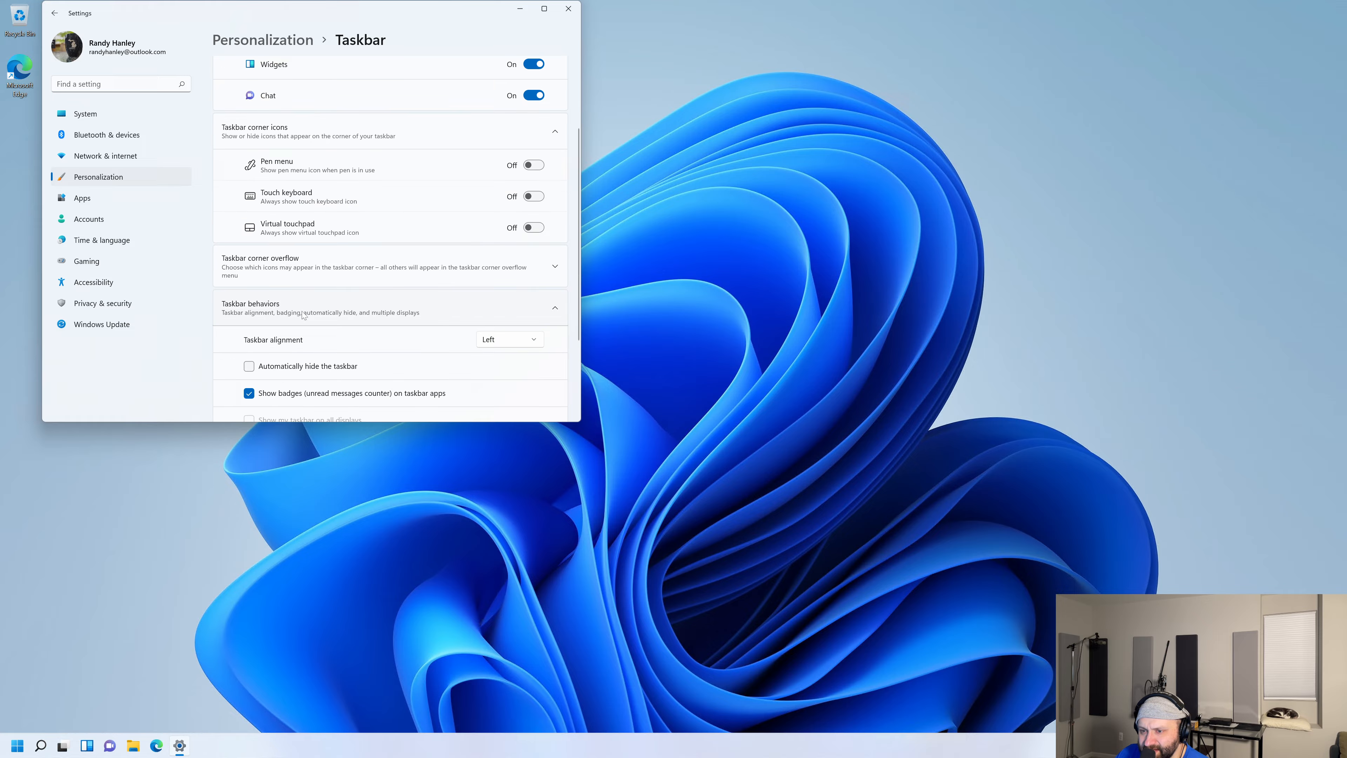
pyautogui.click(307, 279)
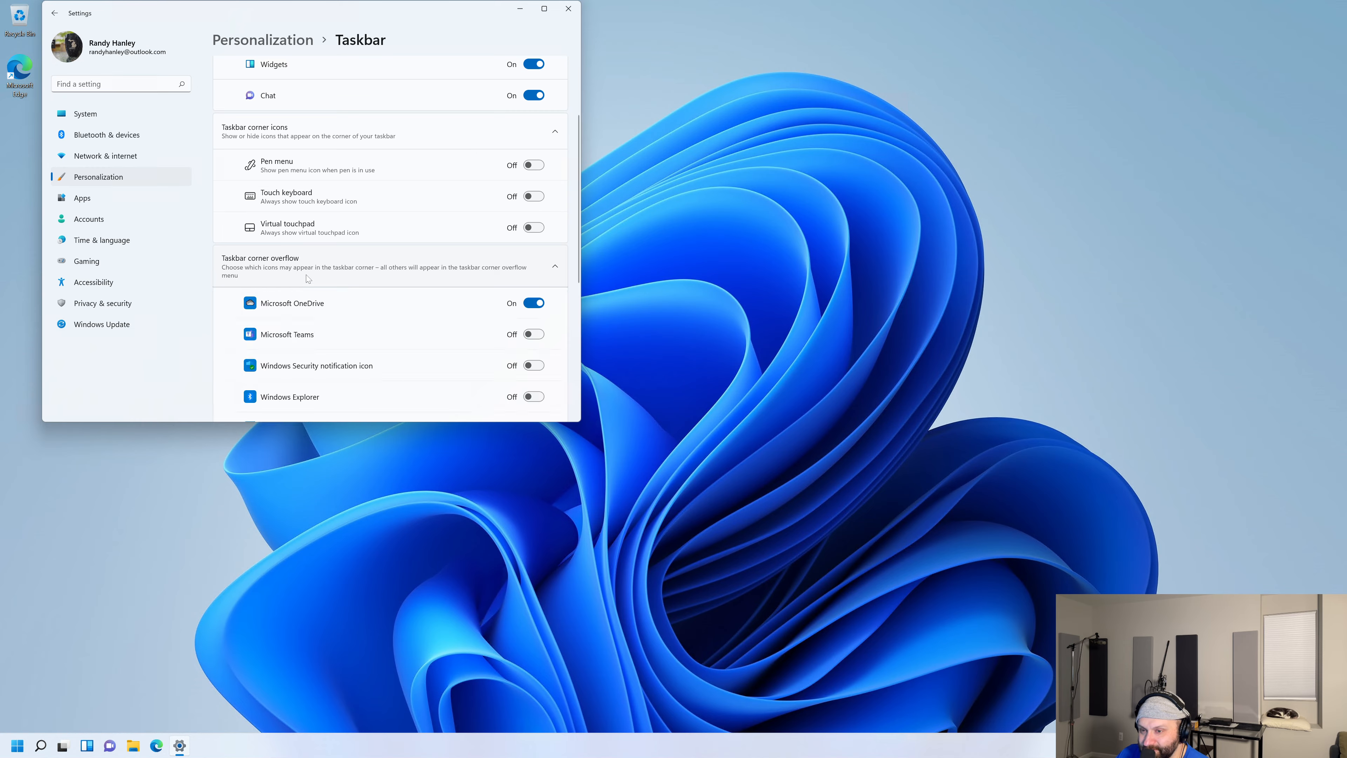
pyautogui.scroll(-3, 365, 329)
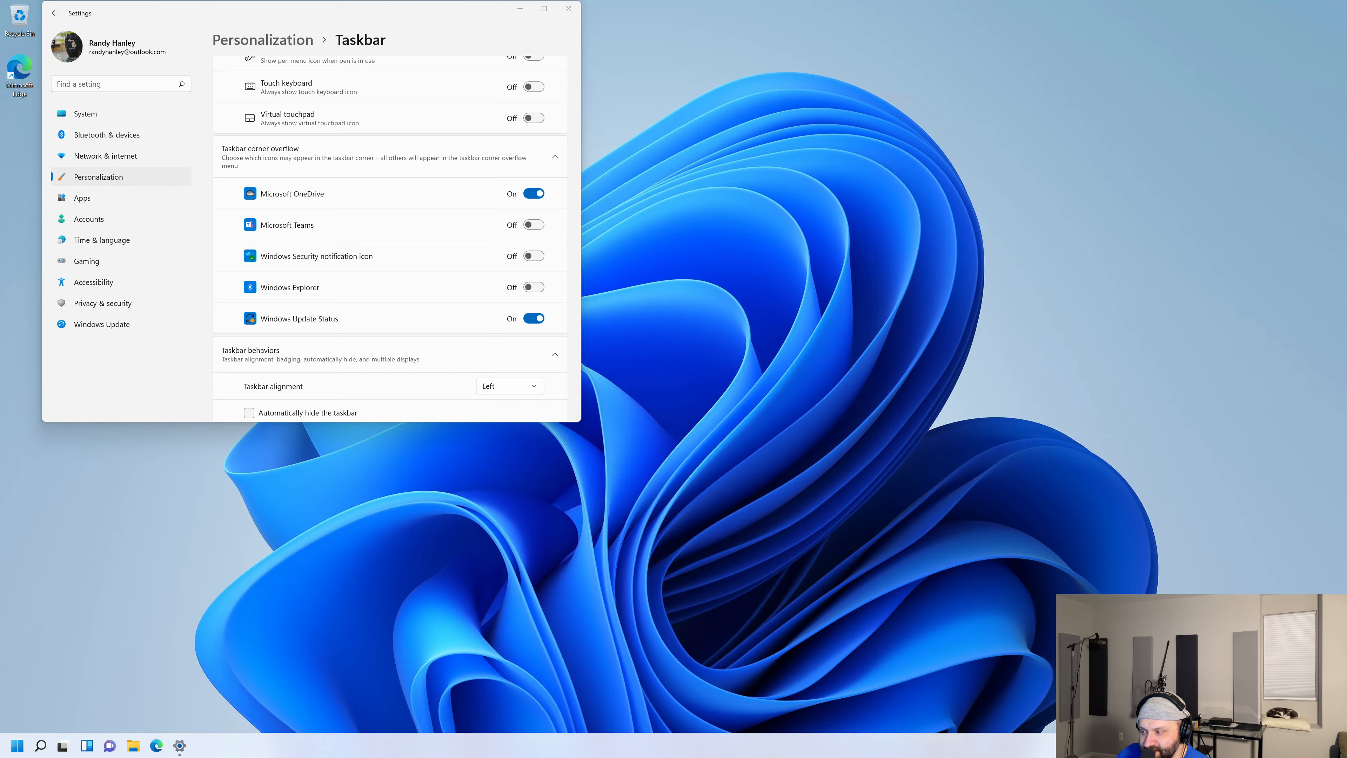
pyautogui.scroll(-5, 461, 298)
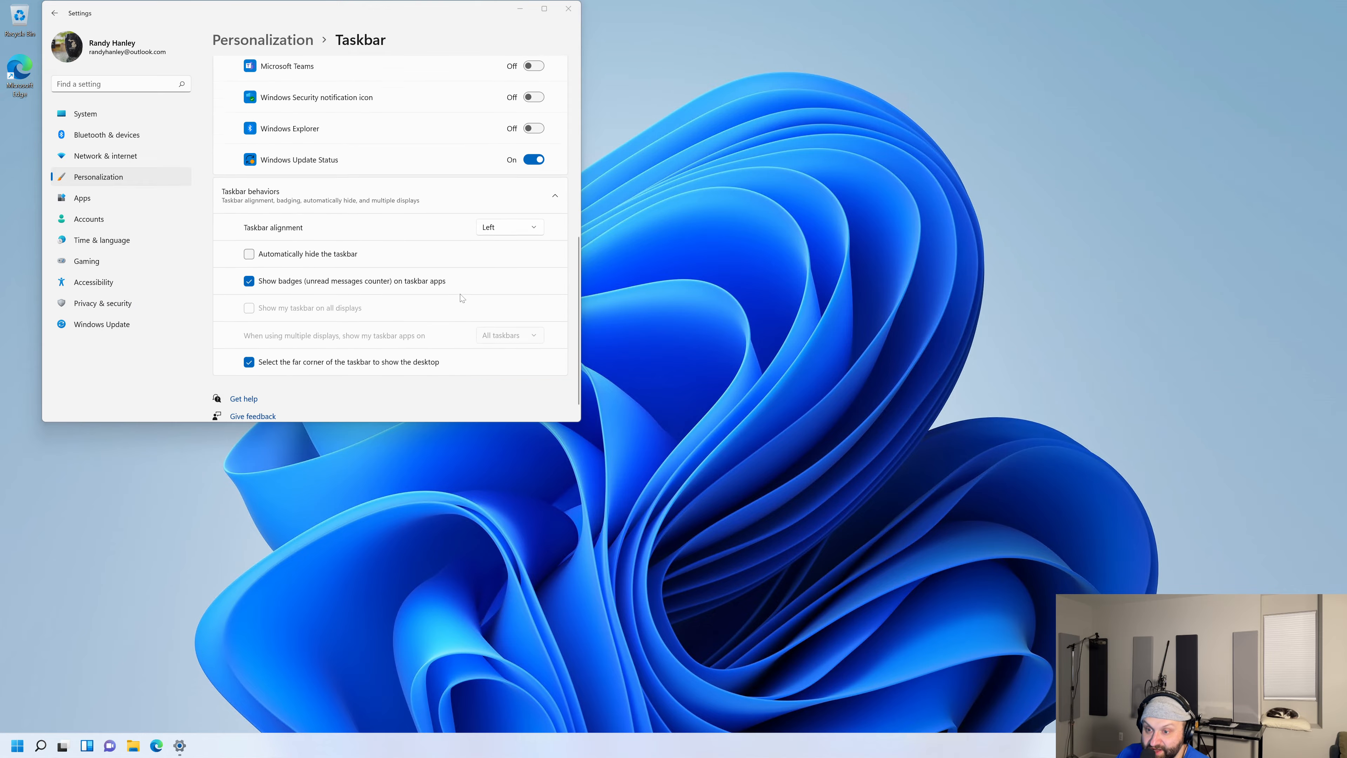
pyautogui.click(569, 9)
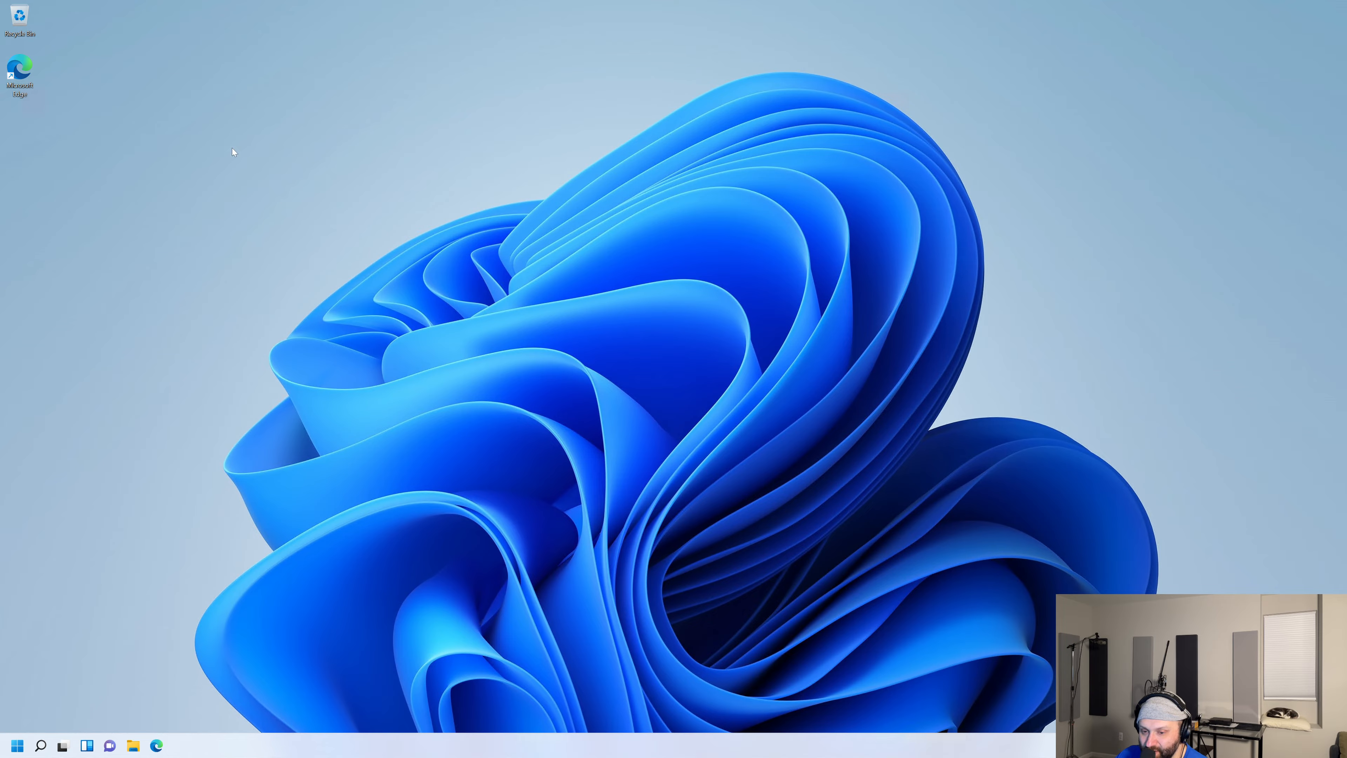
# Step: Look over the System settings and the installed app list in Apps & features, and close Settings
pyautogui.click(18, 747)
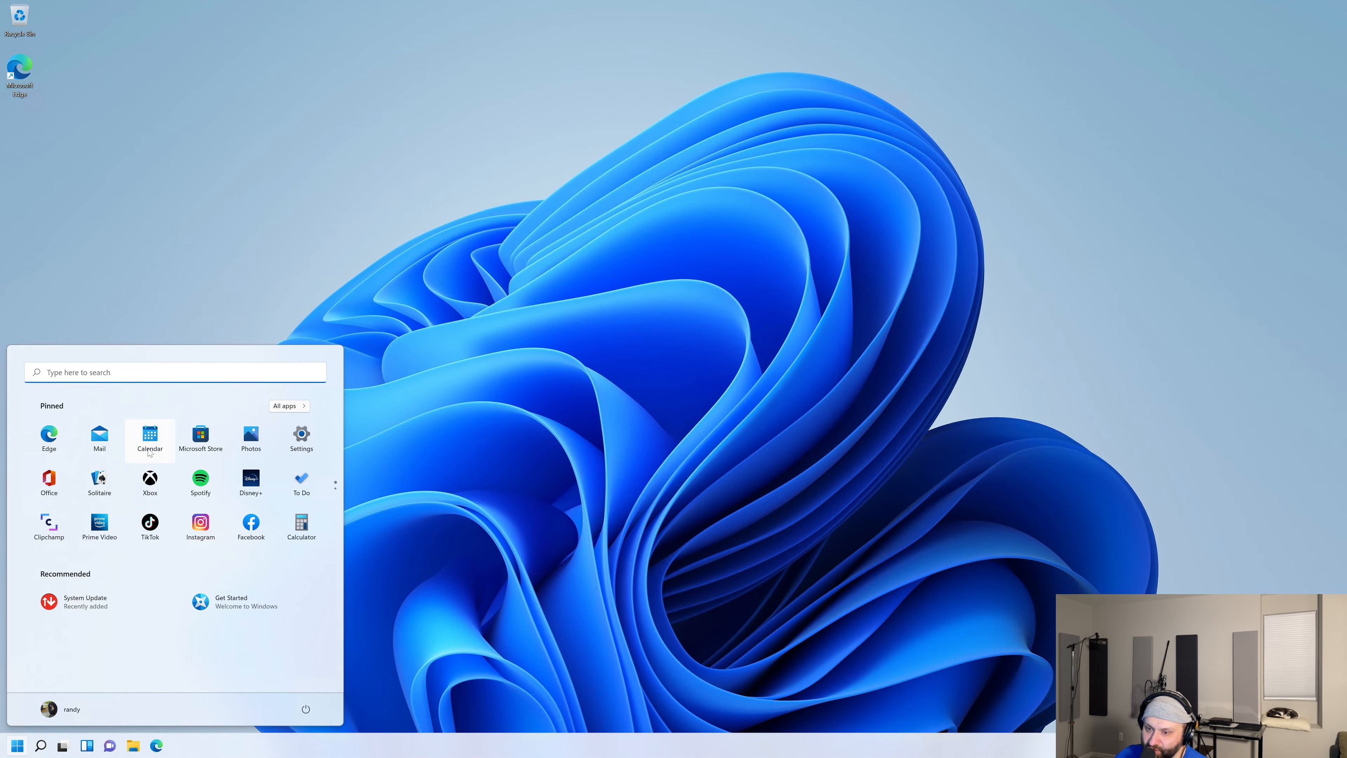
pyautogui.click(300, 438)
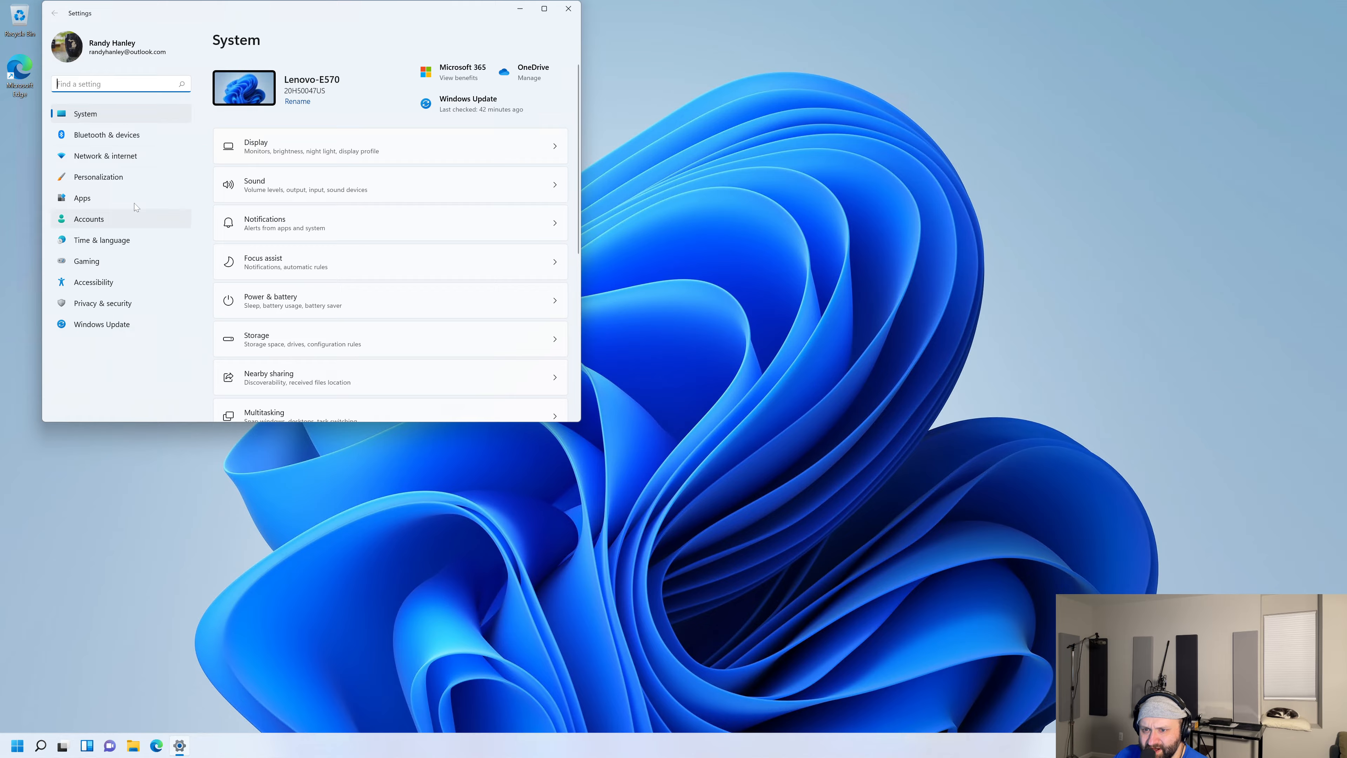
pyautogui.scroll(-2, 301, 249)
pyautogui.scroll(-5, 301, 249)
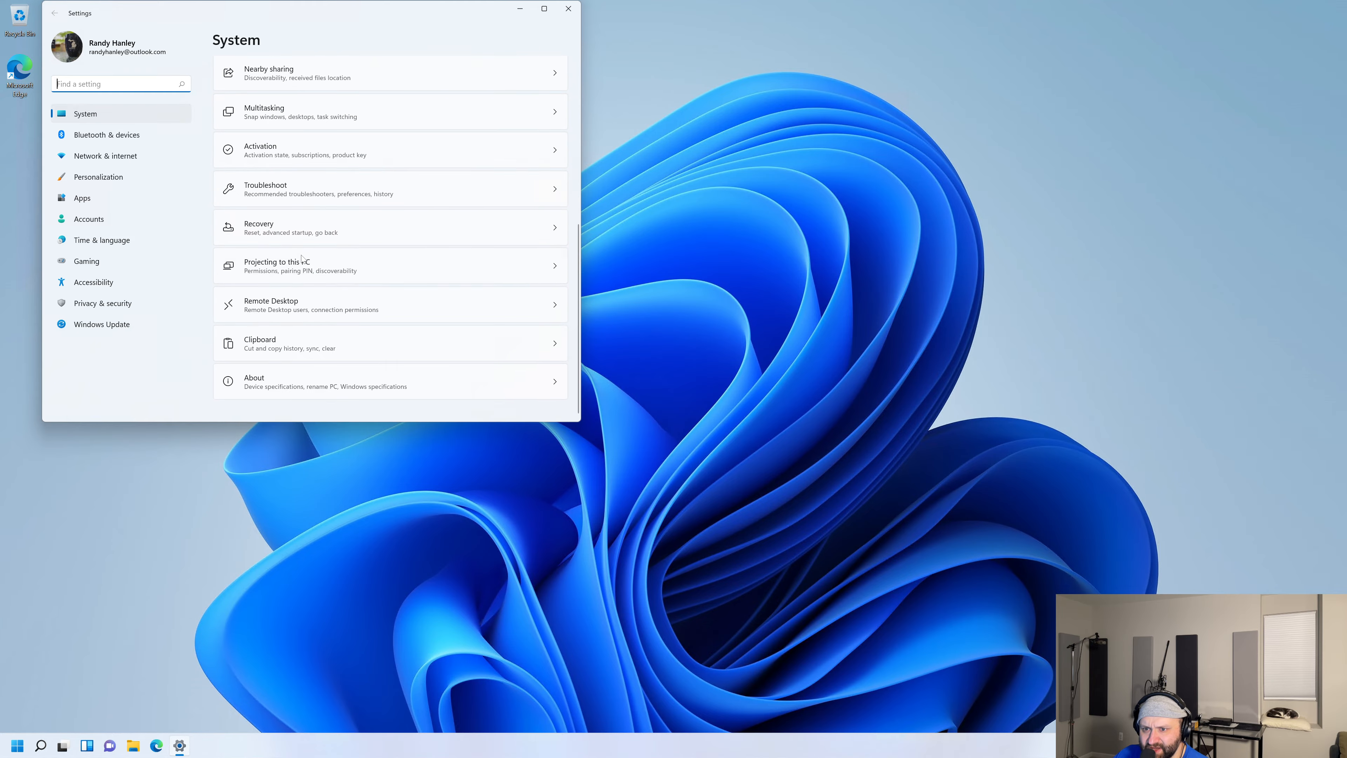
pyautogui.scroll(7, 301, 258)
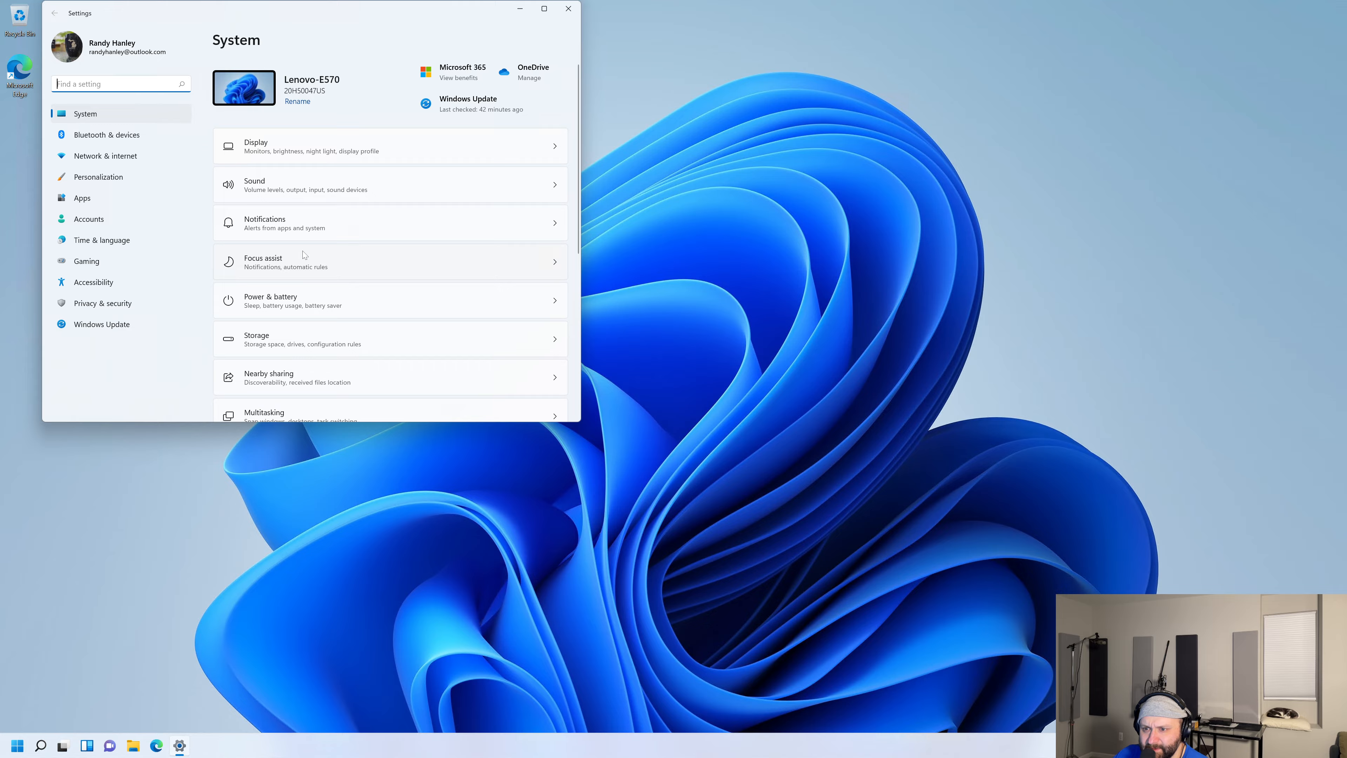
pyautogui.click(106, 198)
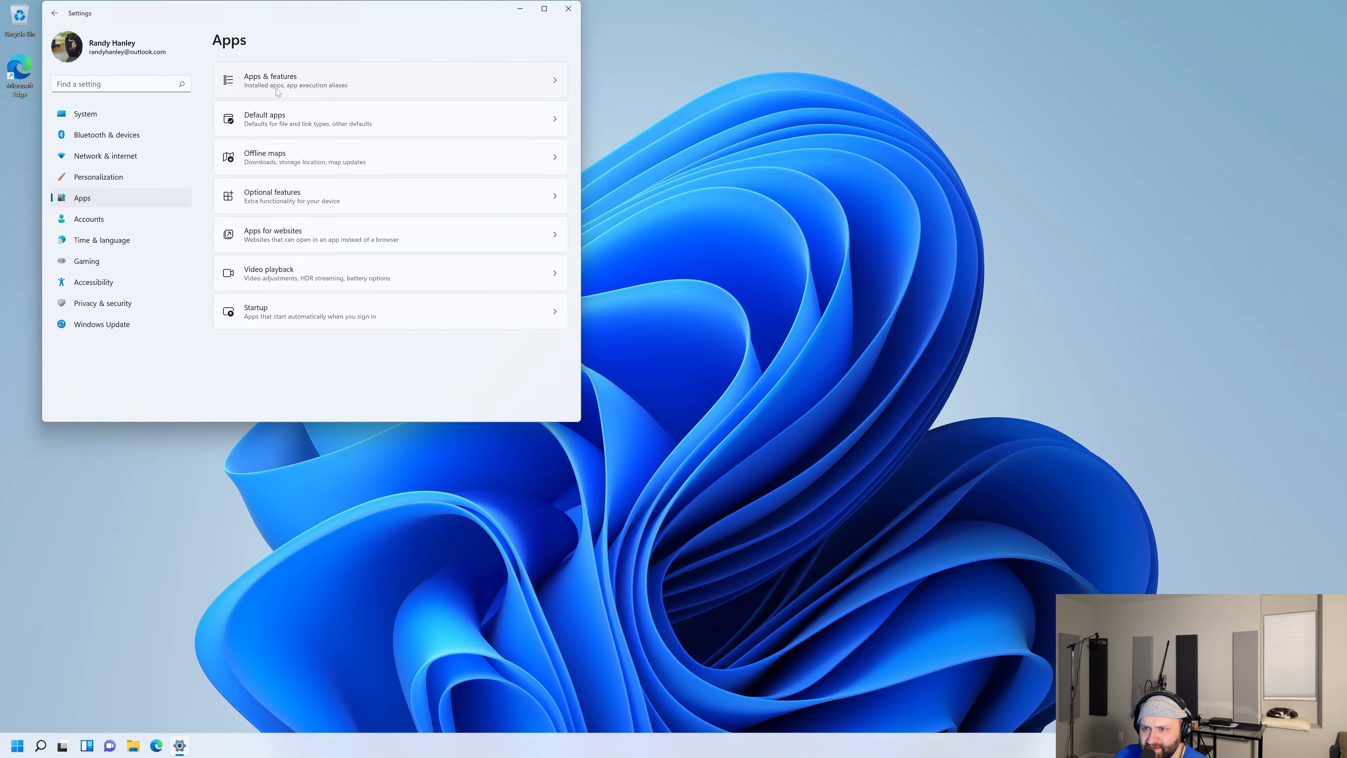
pyautogui.click(296, 90)
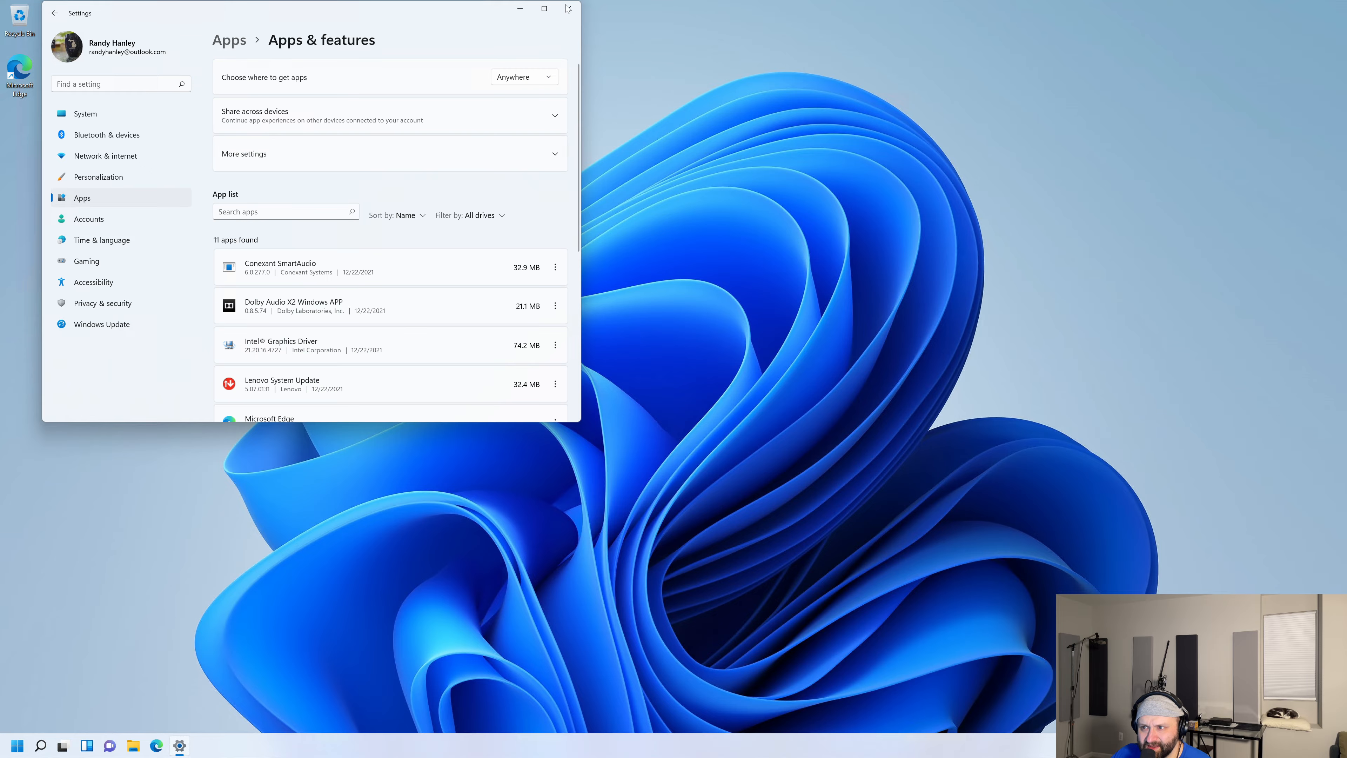
pyautogui.click(568, 8)
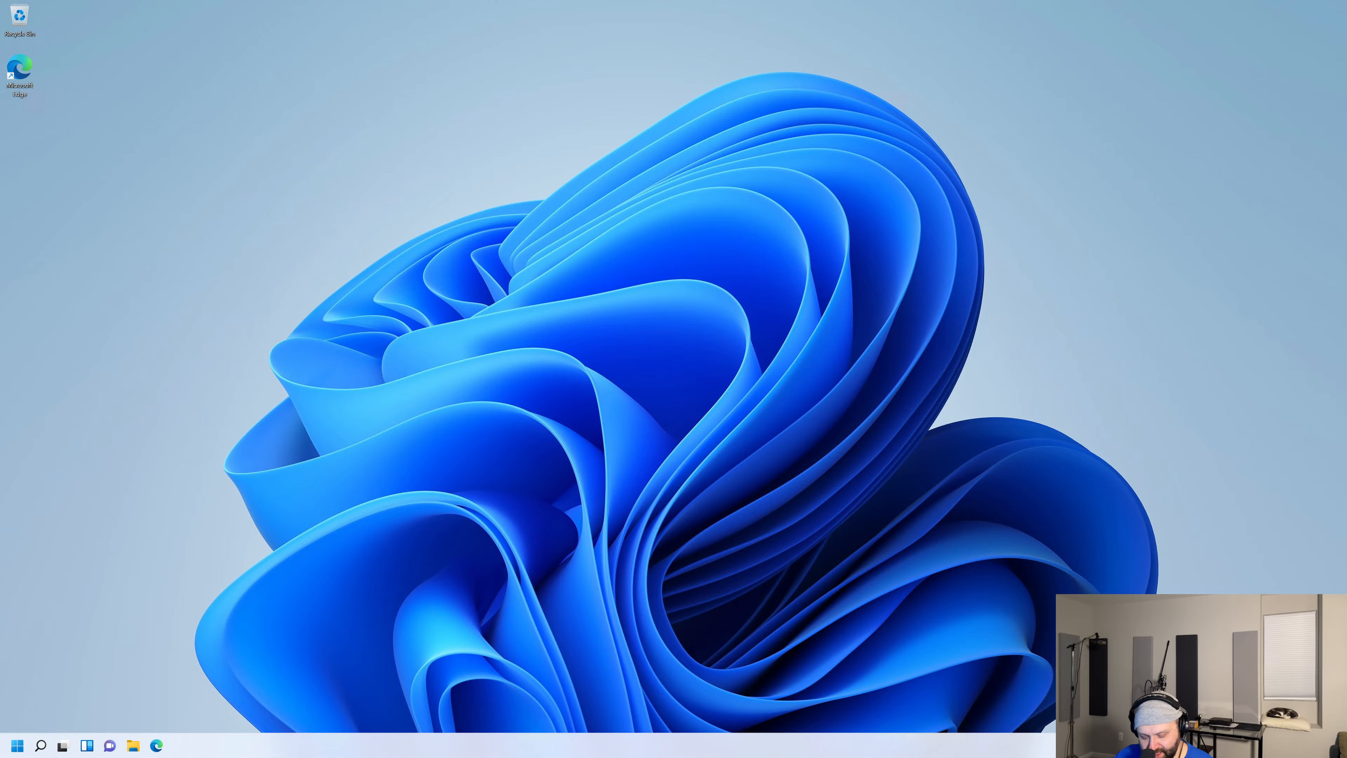
# Step: Open the classic Programs and Features window by running appwiz.cpl
pyautogui.press('super')
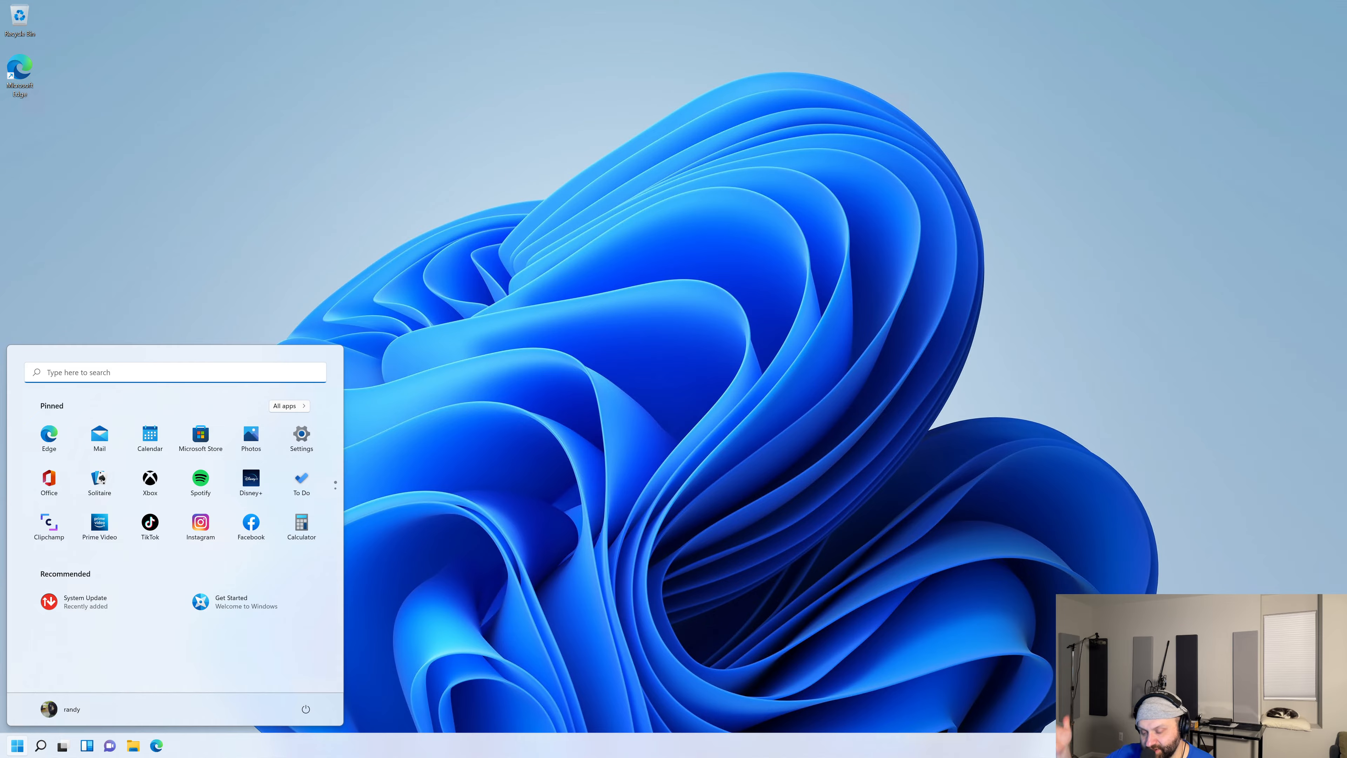
pyautogui.write('appwiz.')
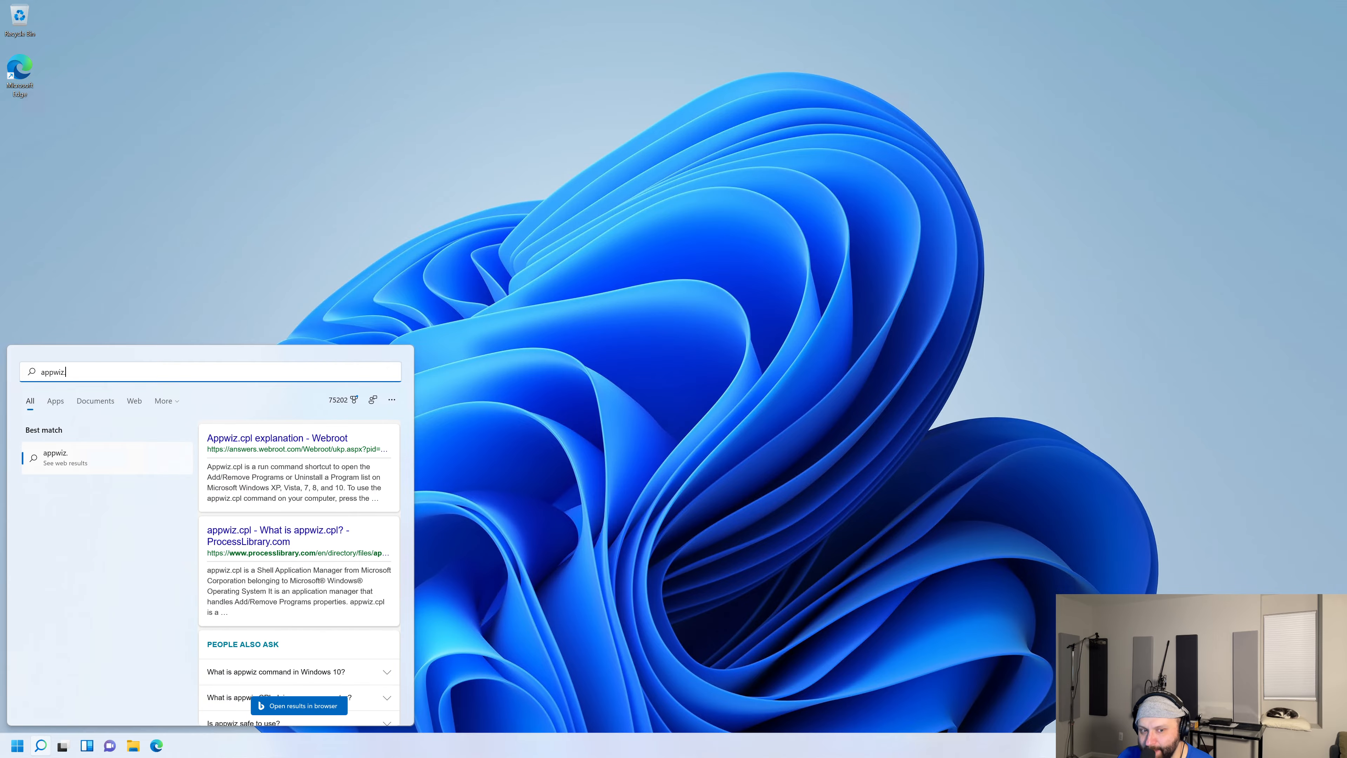
pyautogui.write('cpl')
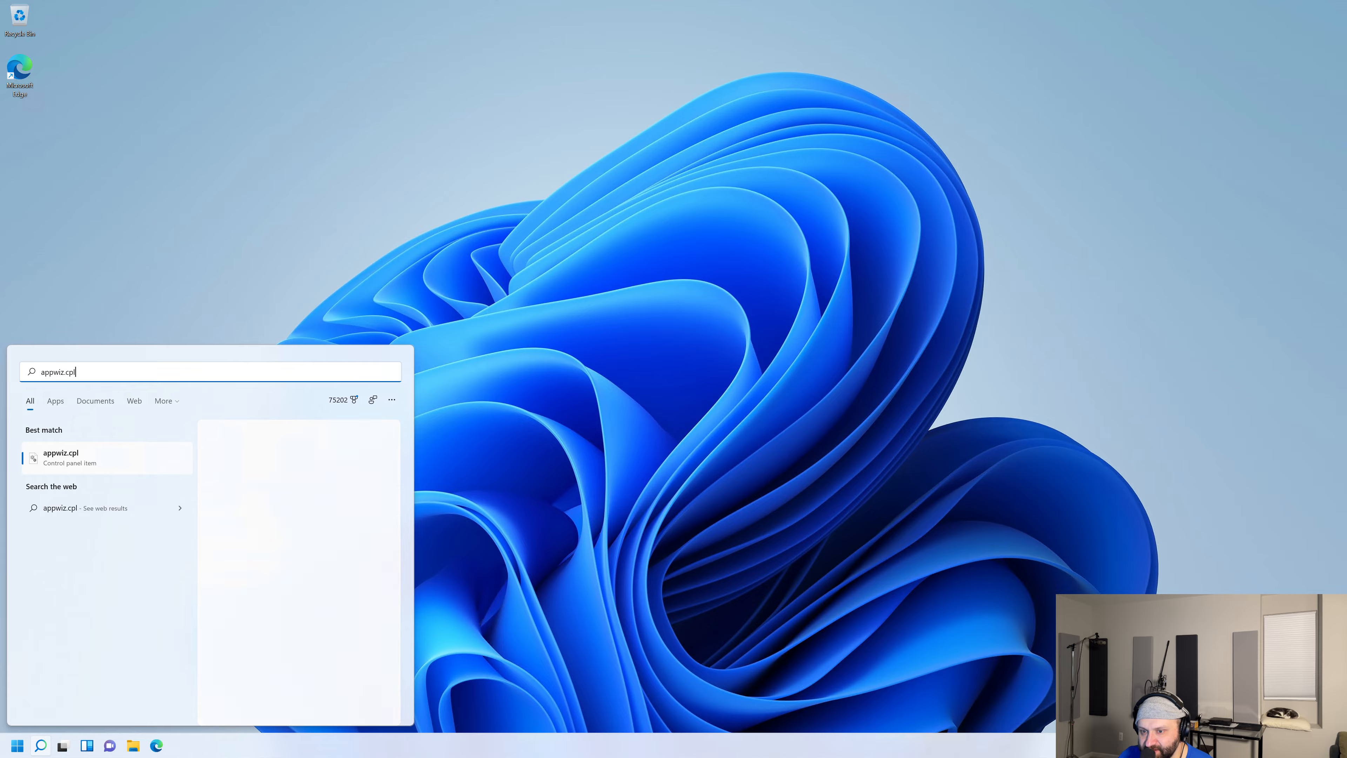
pyautogui.press('Return')
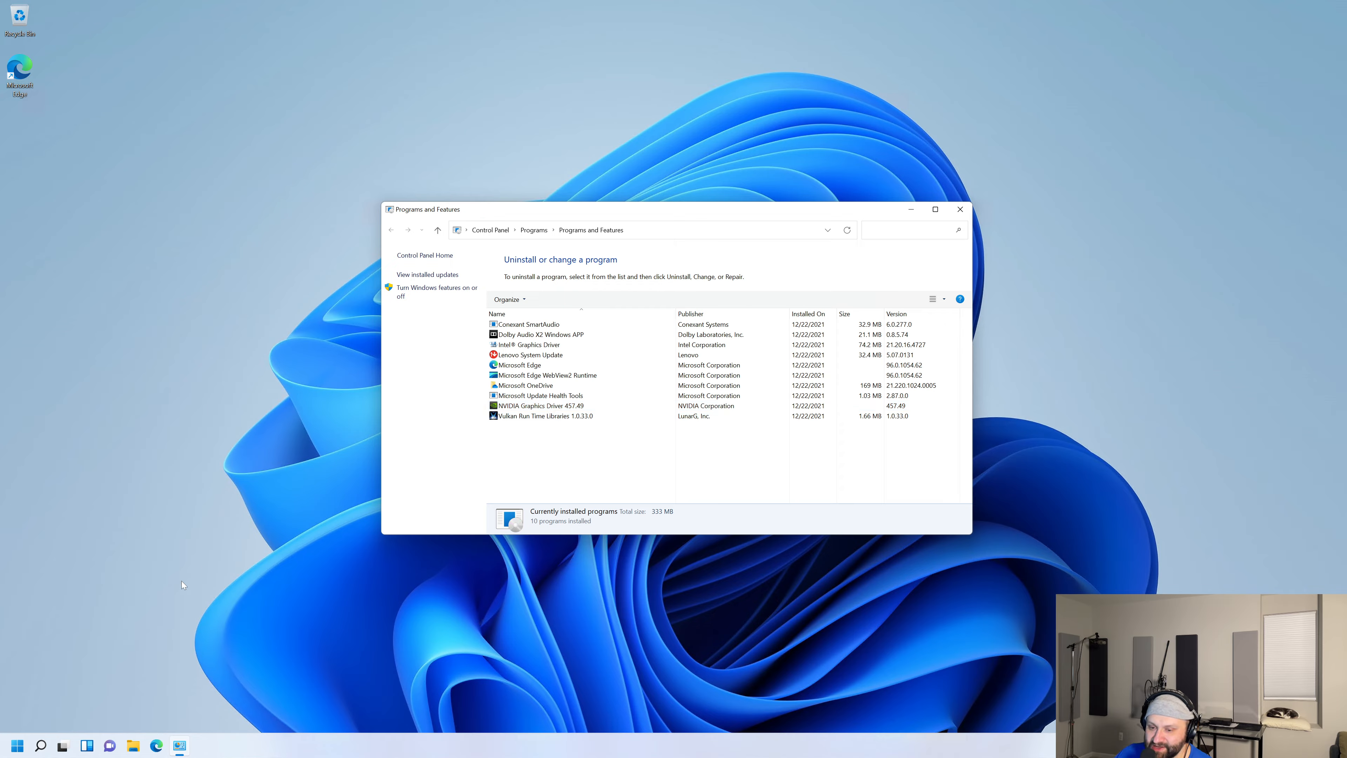
# Step: Uninstall the pinned Mail app from Start and check whether Photos offers an uninstall option
pyautogui.click(7, 750)
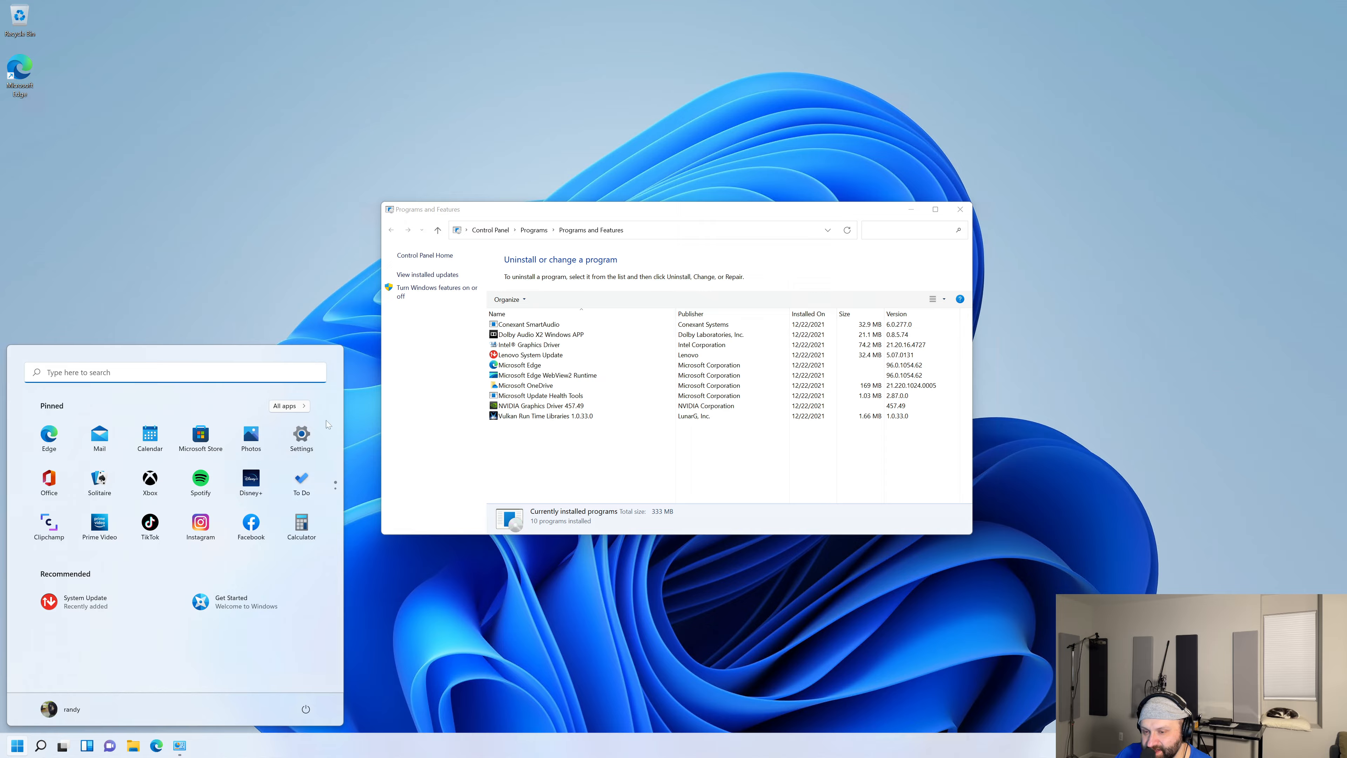
pyautogui.rightClick(100, 440)
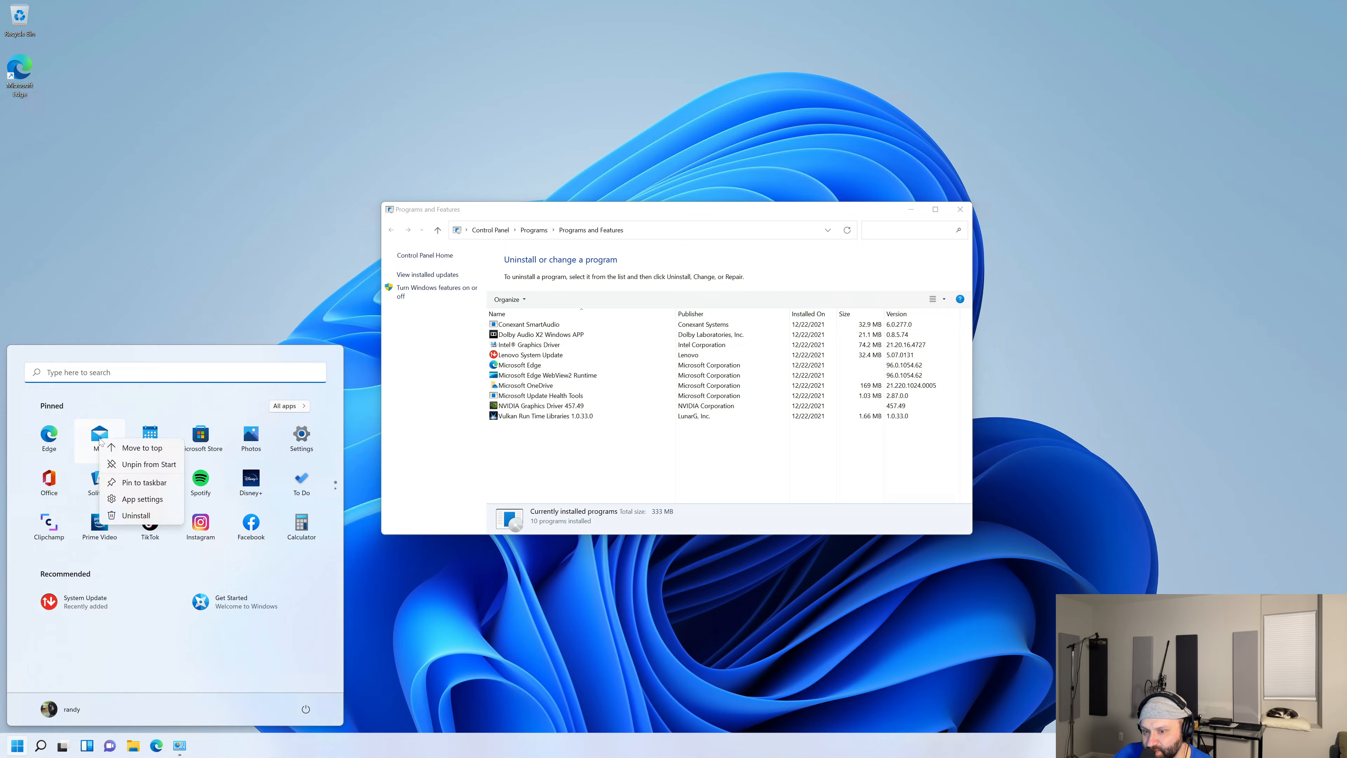
pyautogui.click(131, 515)
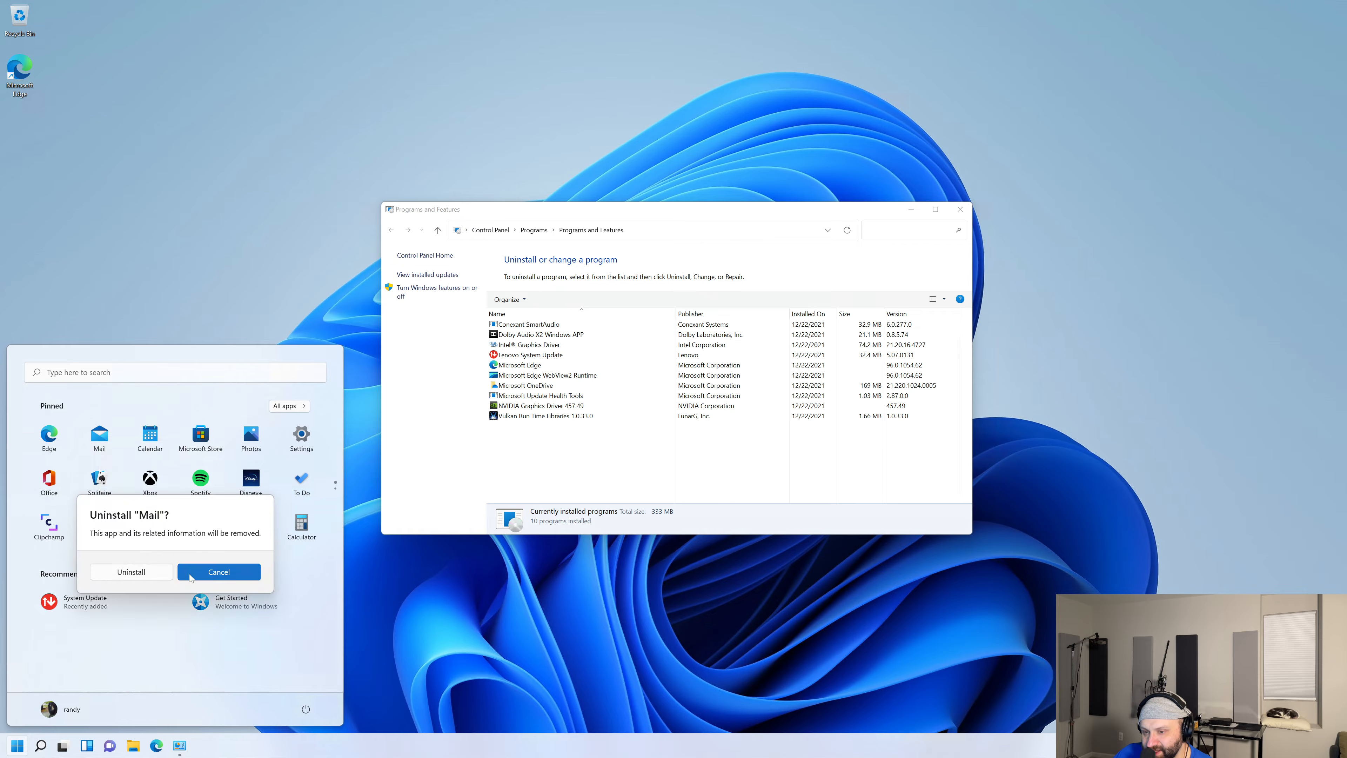
pyautogui.click(155, 572)
pyautogui.rightClick(147, 444)
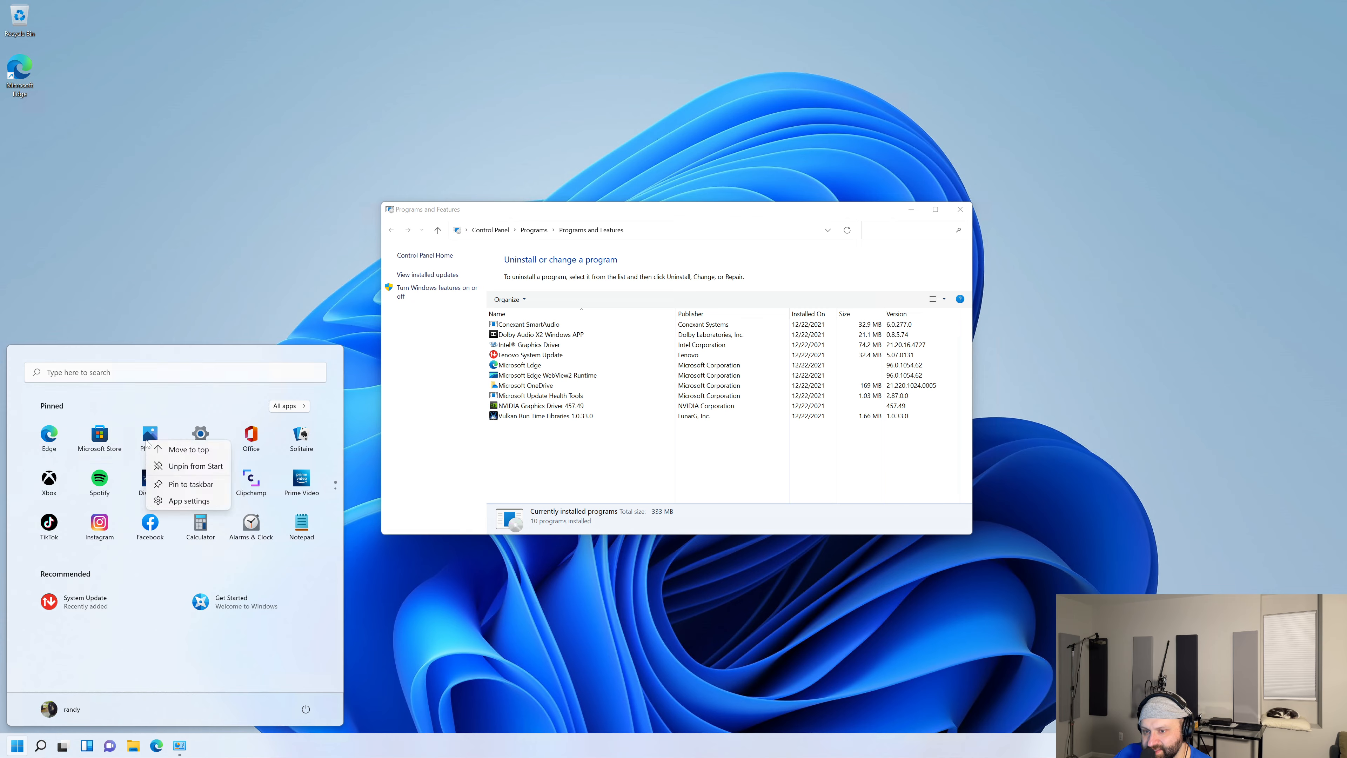
pyautogui.click(165, 419)
# Step: Uninstall the pinned Office and Solitaire apps from Start
pyautogui.rightClick(263, 435)
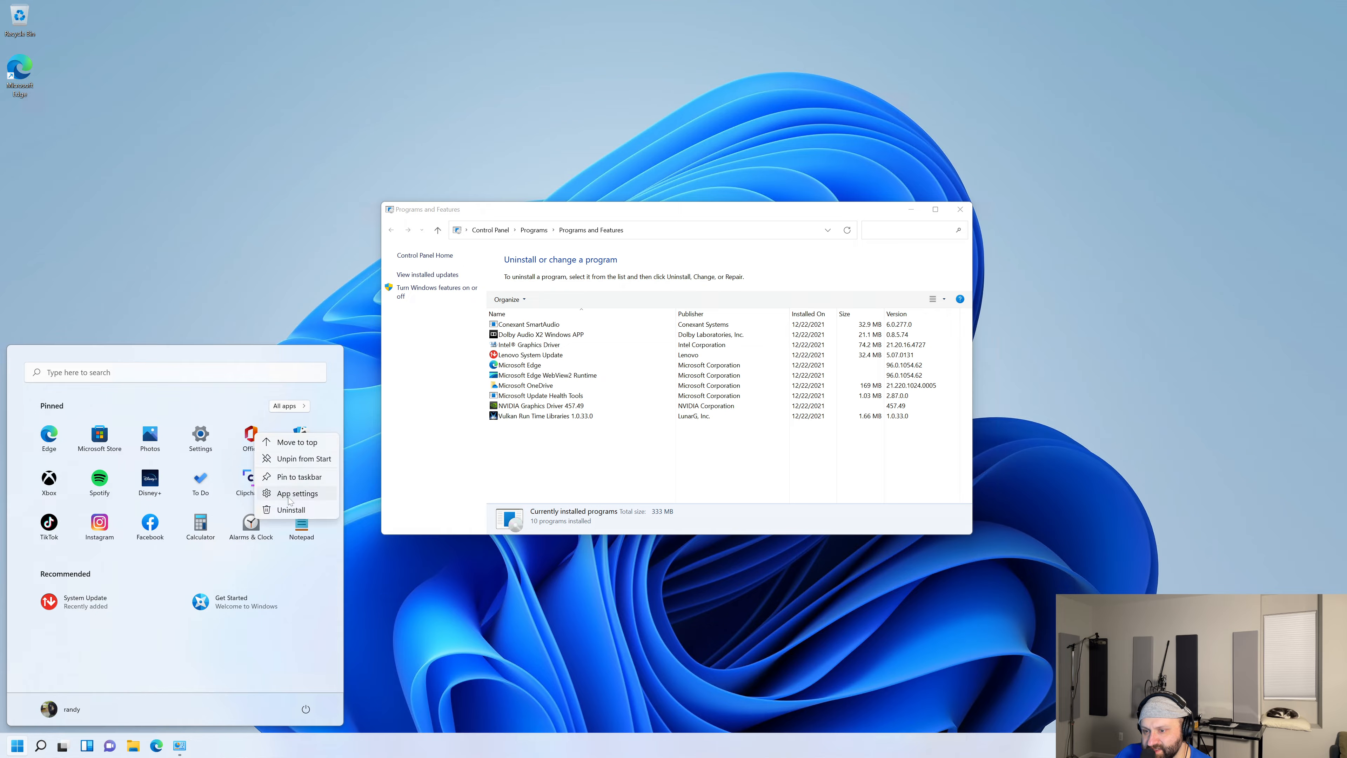
pyautogui.click(290, 511)
pyautogui.click(166, 572)
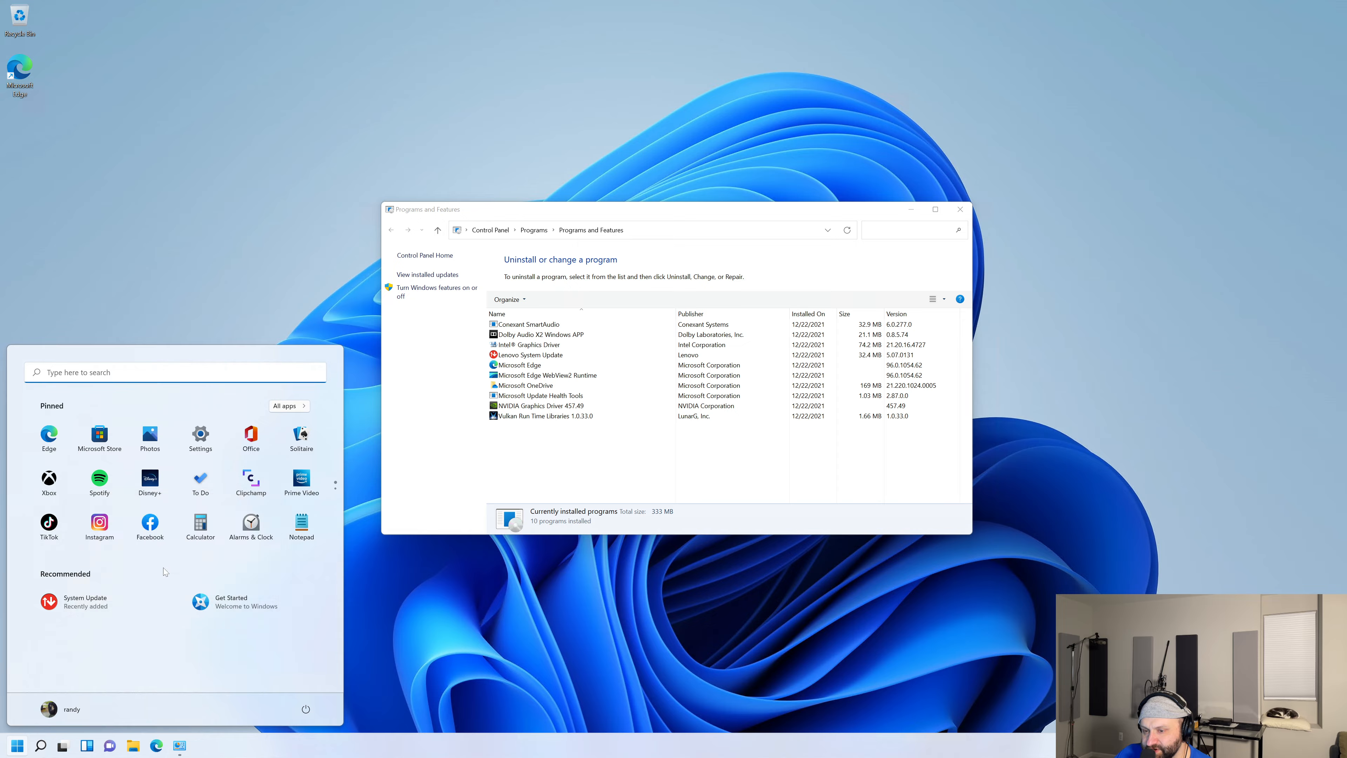
pyautogui.rightClick(250, 437)
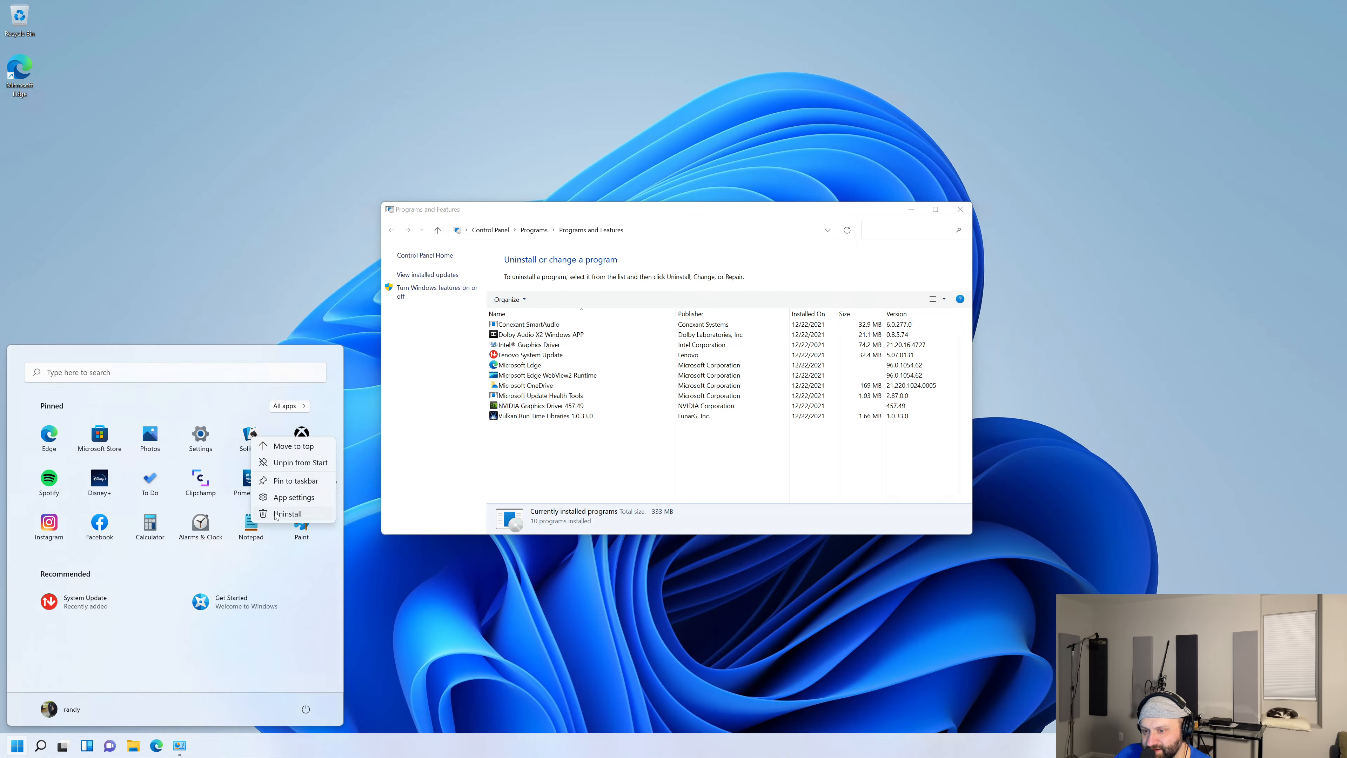
pyautogui.click(275, 512)
pyautogui.click(169, 572)
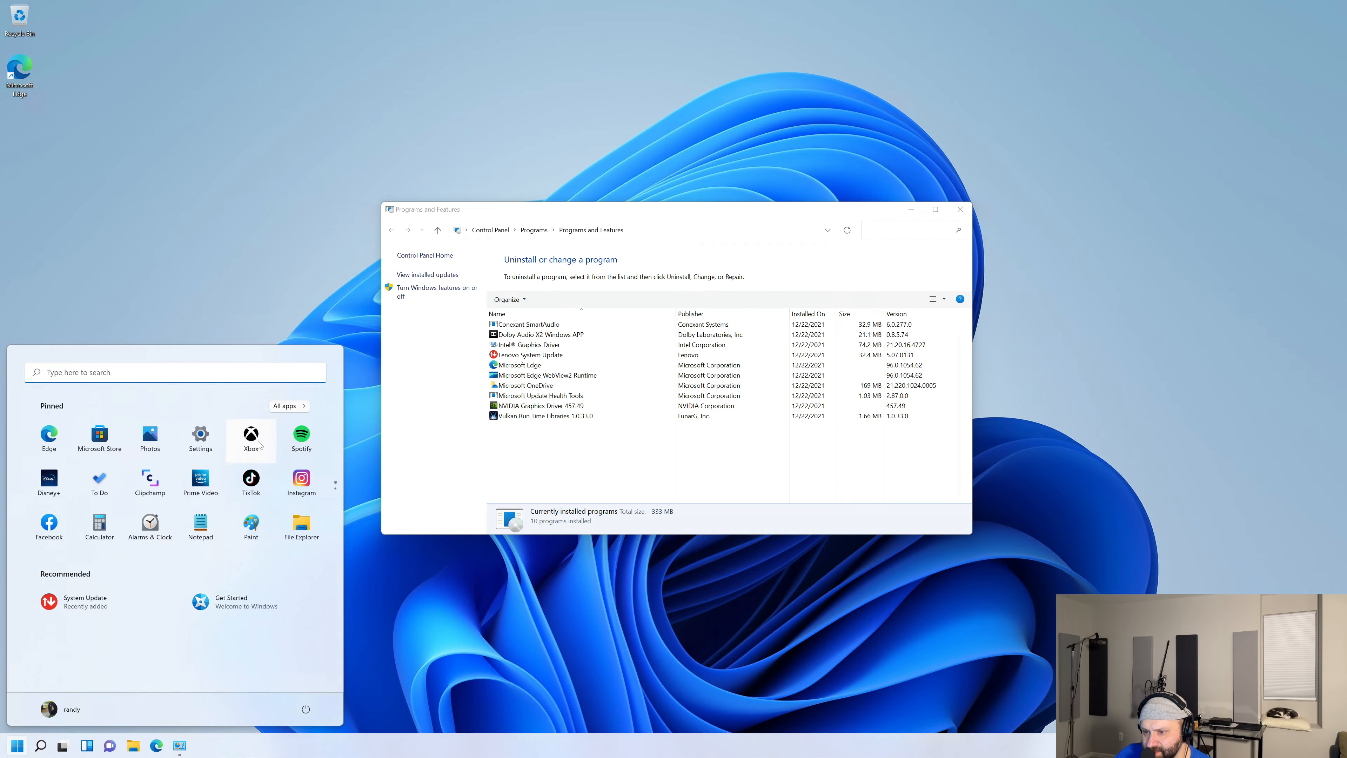
# Step: Uninstall the pinned Xbox app from Start
pyautogui.rightClick(240, 435)
pyautogui.click(277, 512)
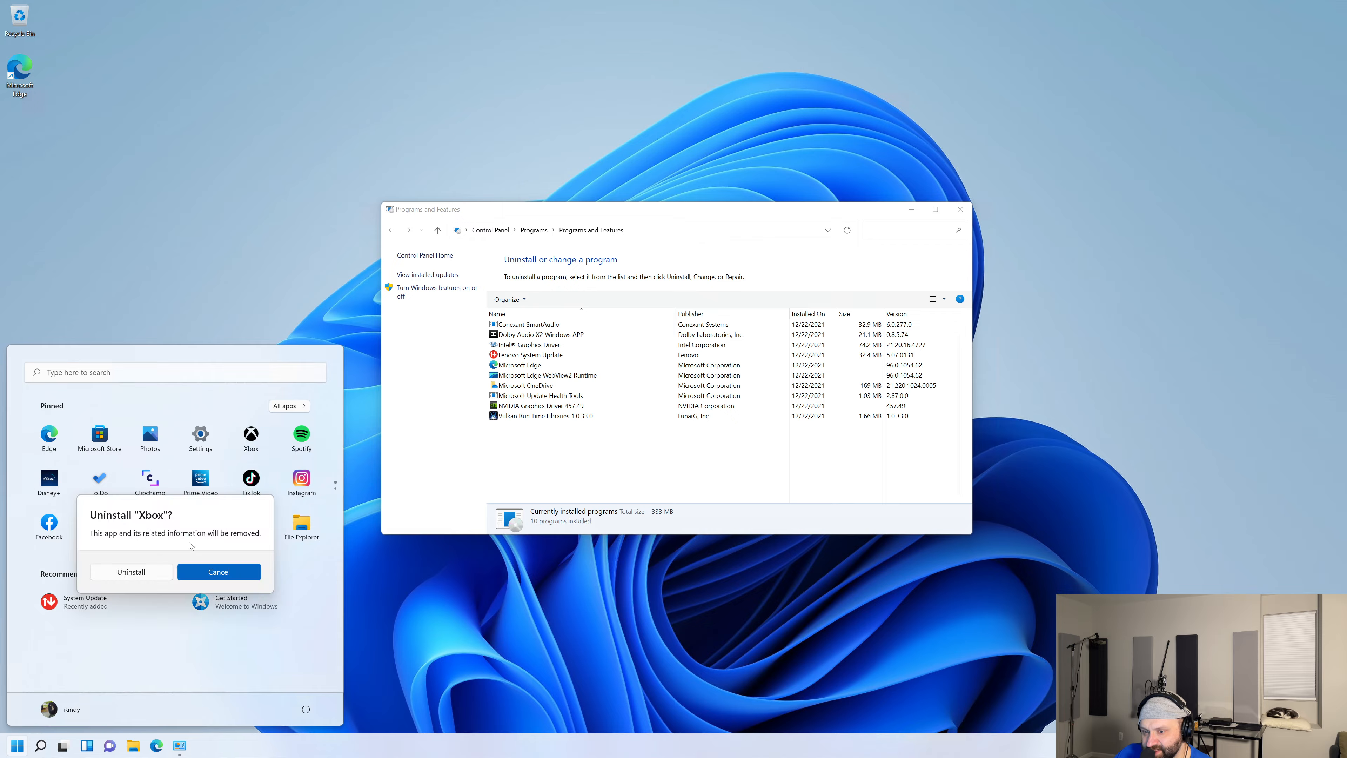
pyautogui.click(158, 571)
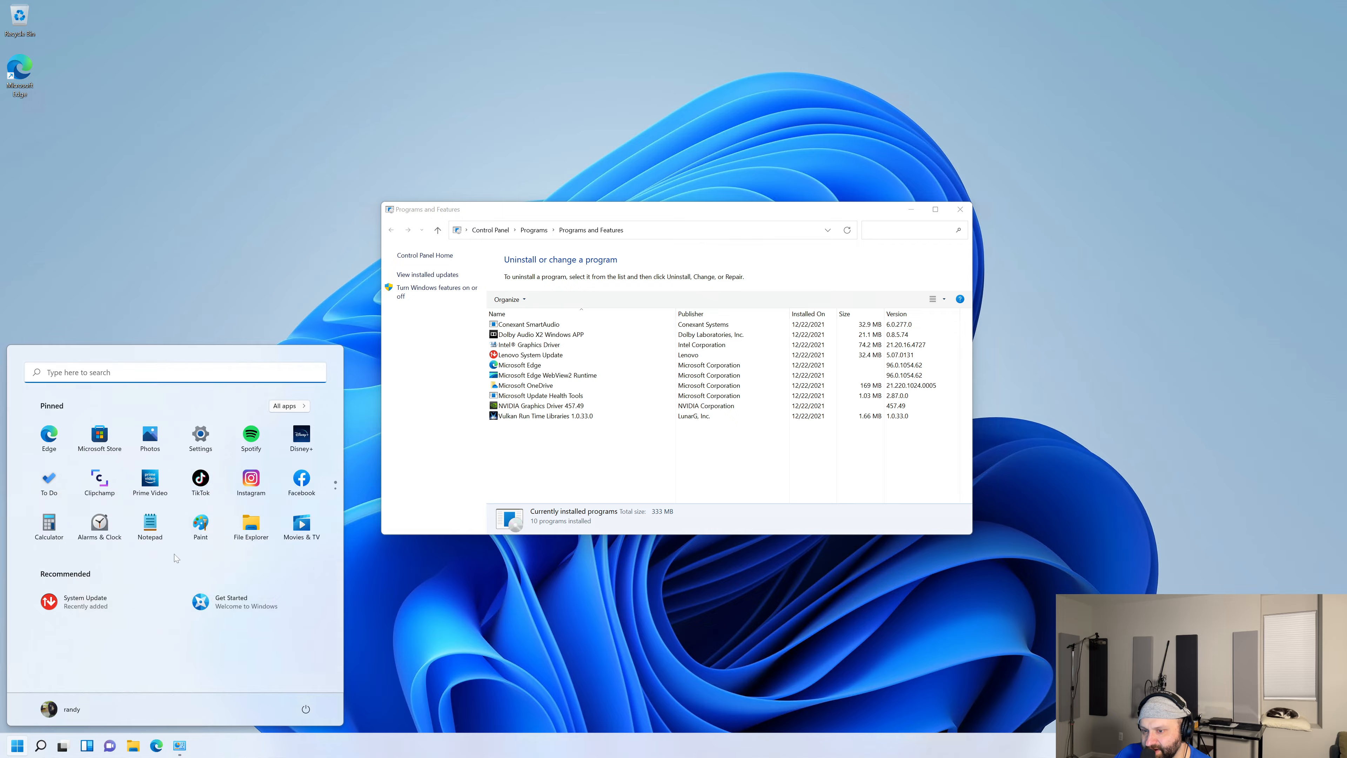
# Step: Uninstall the pinned Spotify and Disney+ apps from Start
pyautogui.rightClick(251, 436)
pyautogui.click(271, 479)
pyautogui.click(132, 573)
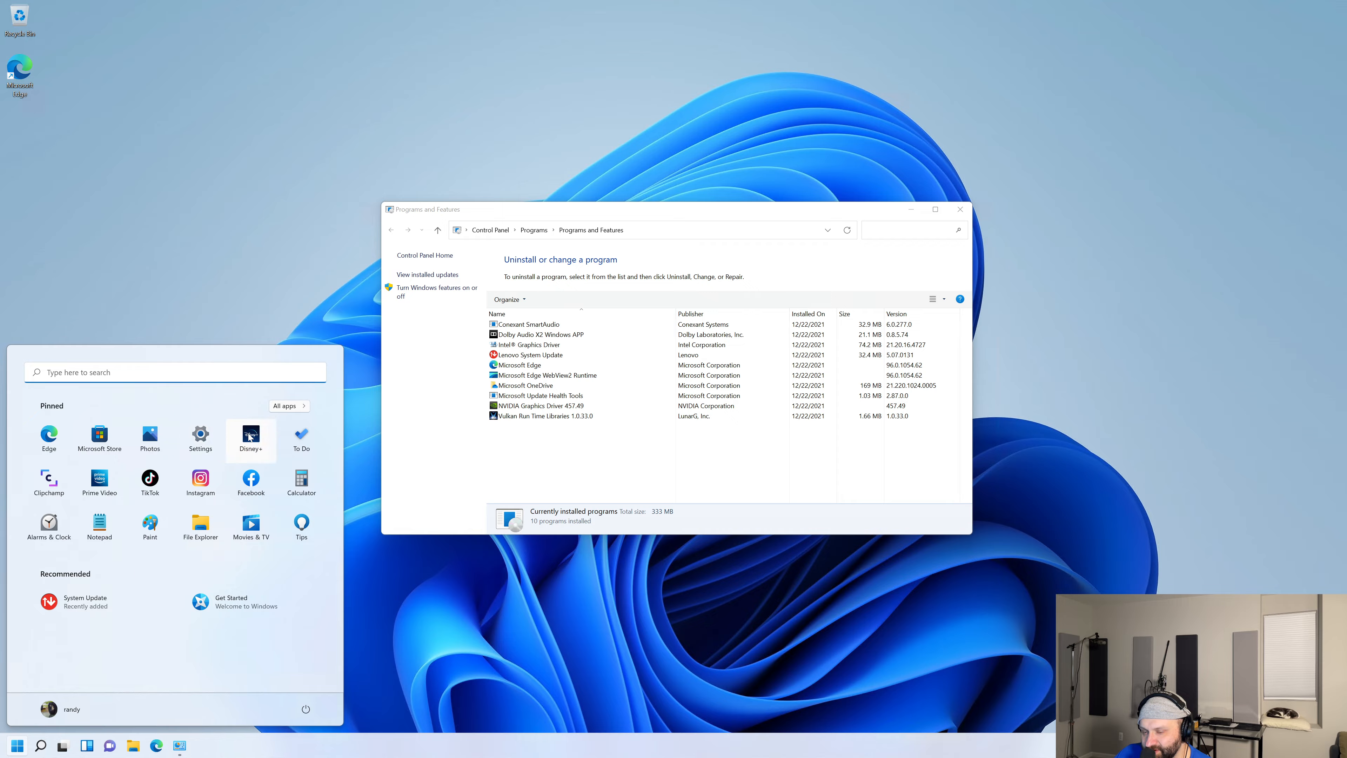
pyautogui.rightClick(251, 435)
pyautogui.click(276, 479)
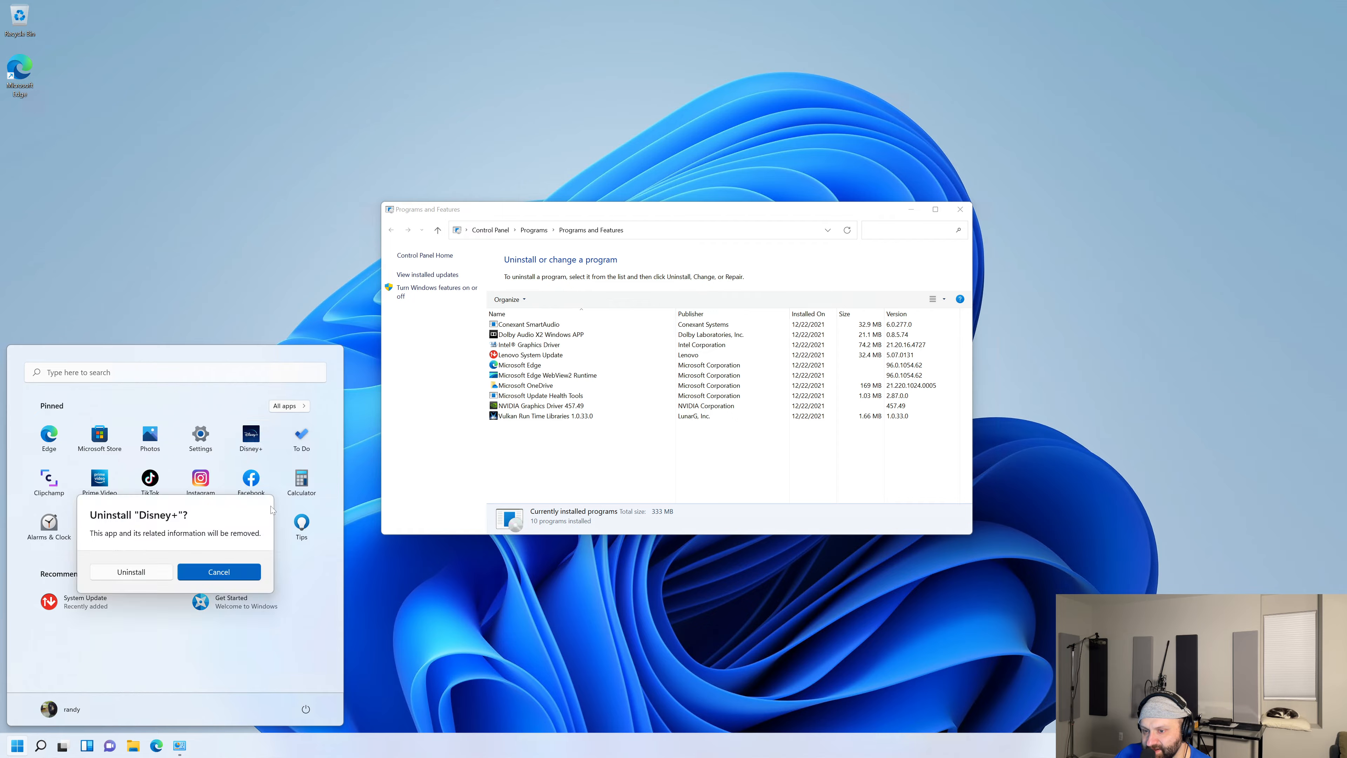
pyautogui.click(219, 572)
# Step: Uninstall the pinned Clipchamp and Prime Video apps from Start
pyautogui.rightClick(311, 449)
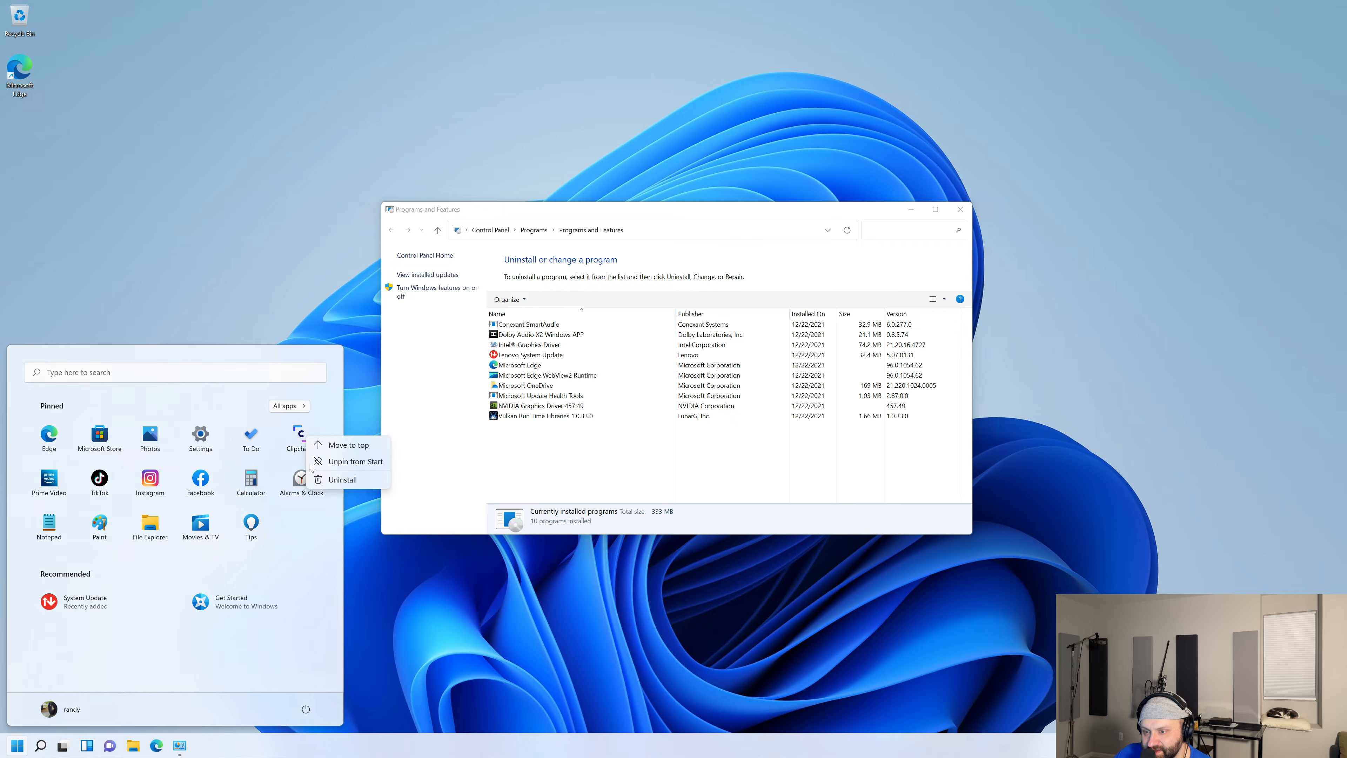
pyautogui.click(321, 479)
pyautogui.click(153, 572)
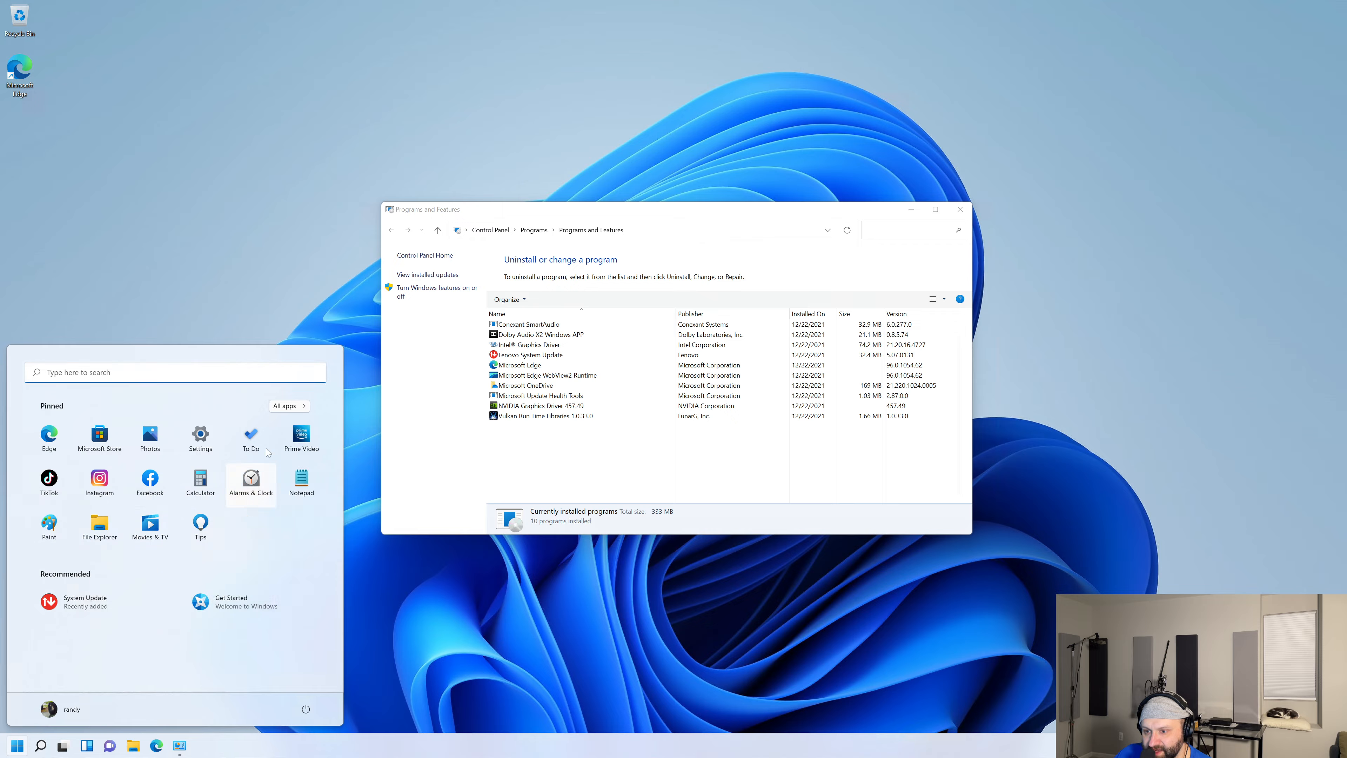
pyautogui.rightClick(305, 440)
pyautogui.click(321, 488)
pyautogui.click(159, 573)
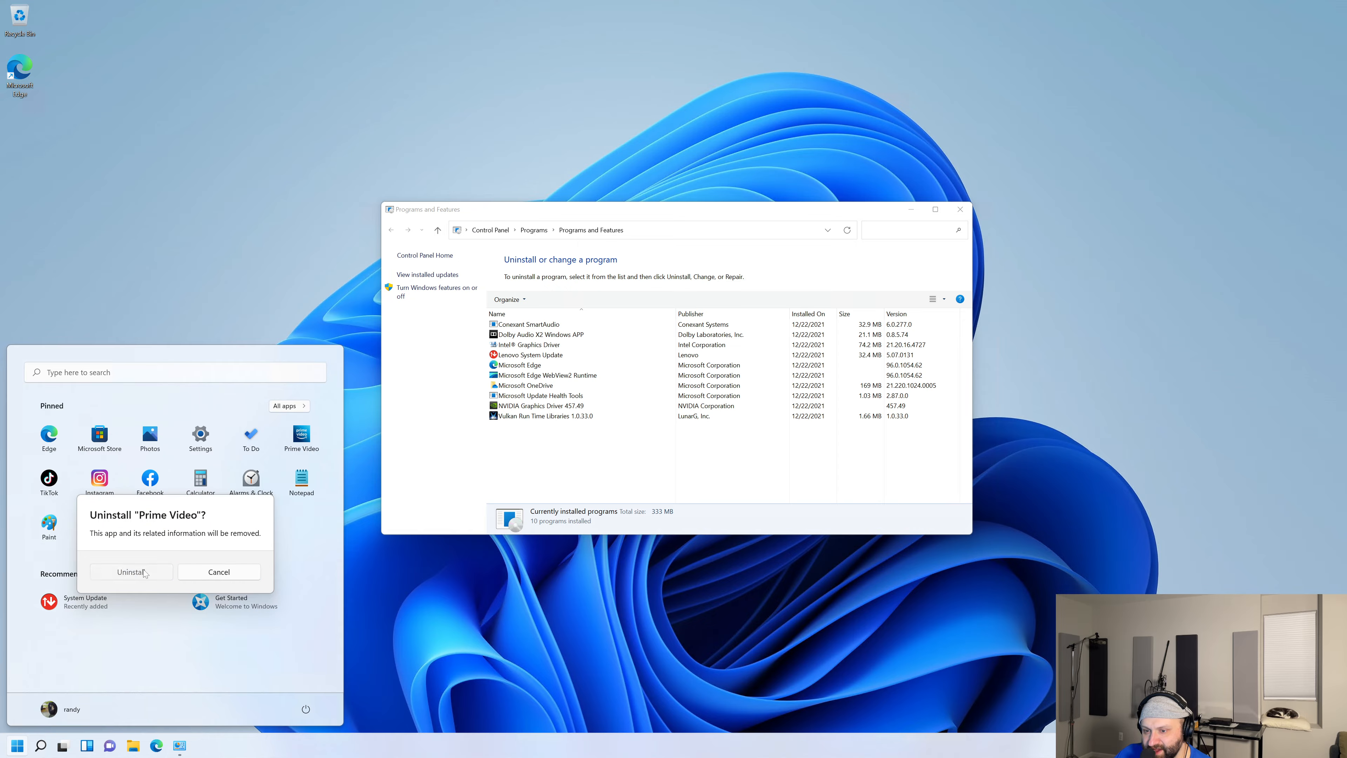
# Step: Uninstall the pinned Instagram and Tips apps from Start
pyautogui.rightClick(59, 480)
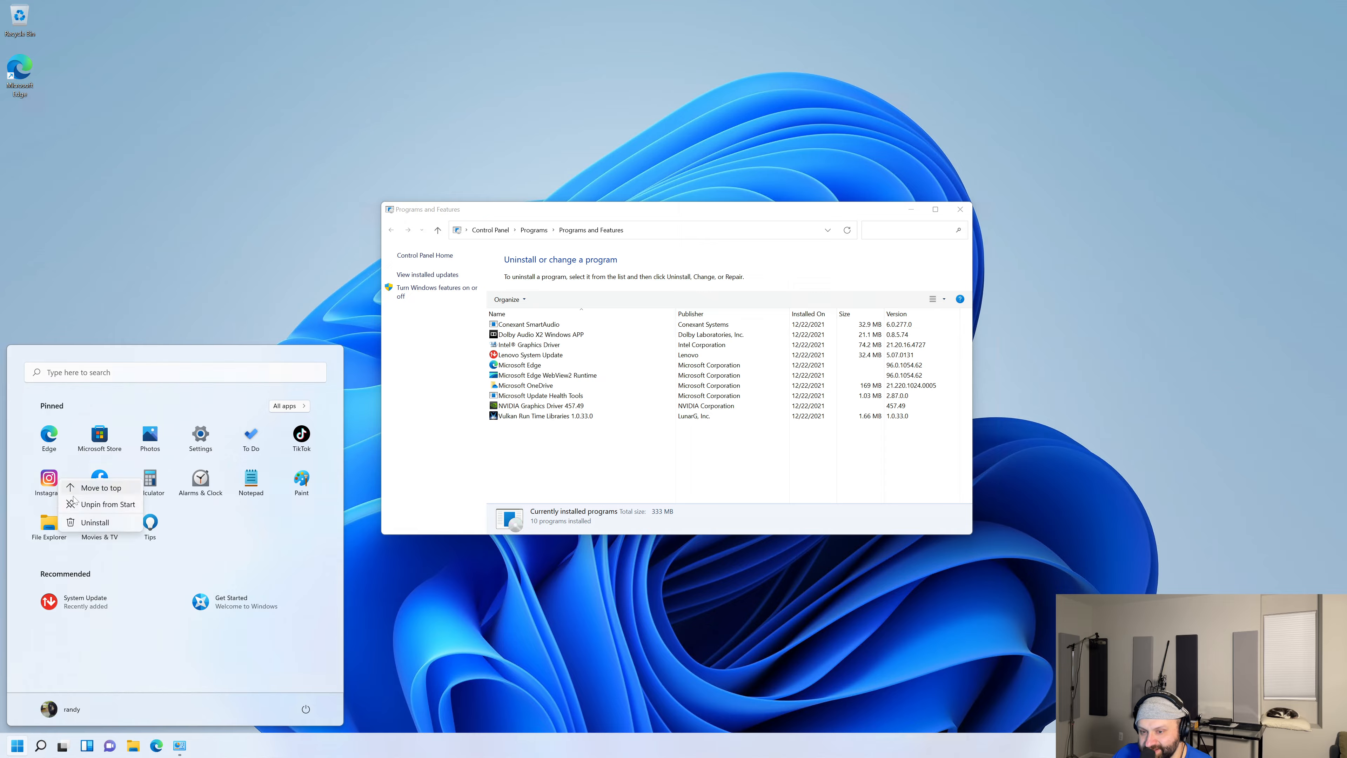
pyautogui.click(136, 527)
pyautogui.click(155, 569)
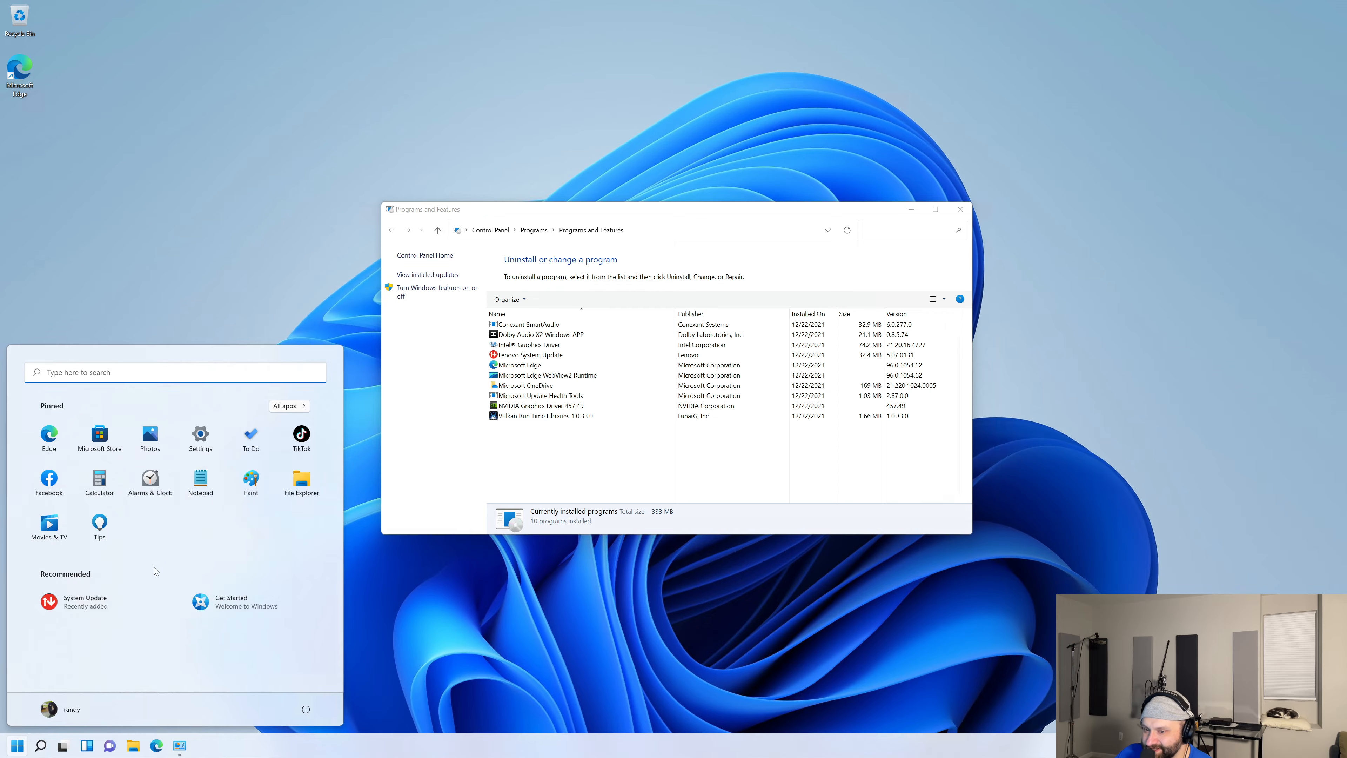
pyautogui.rightClick(104, 513)
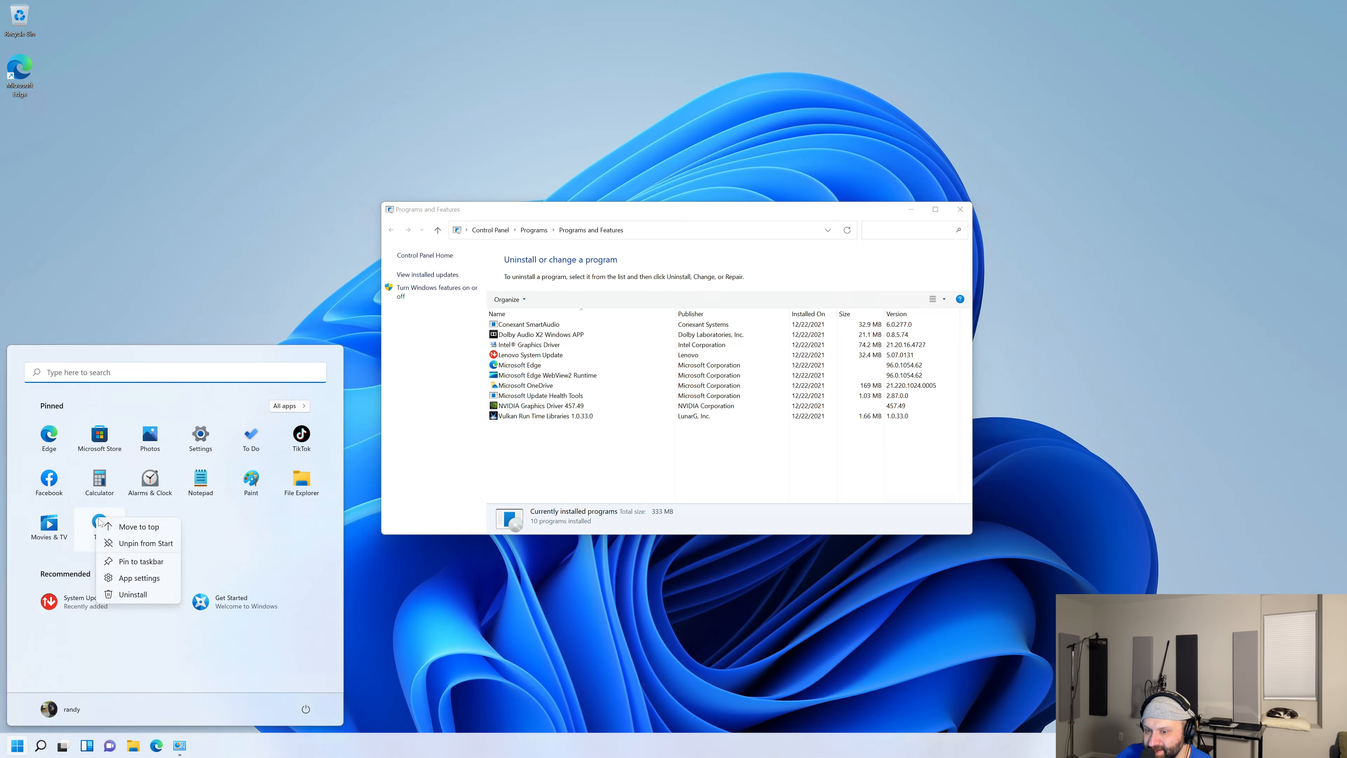
pyautogui.click(138, 593)
pyautogui.click(162, 571)
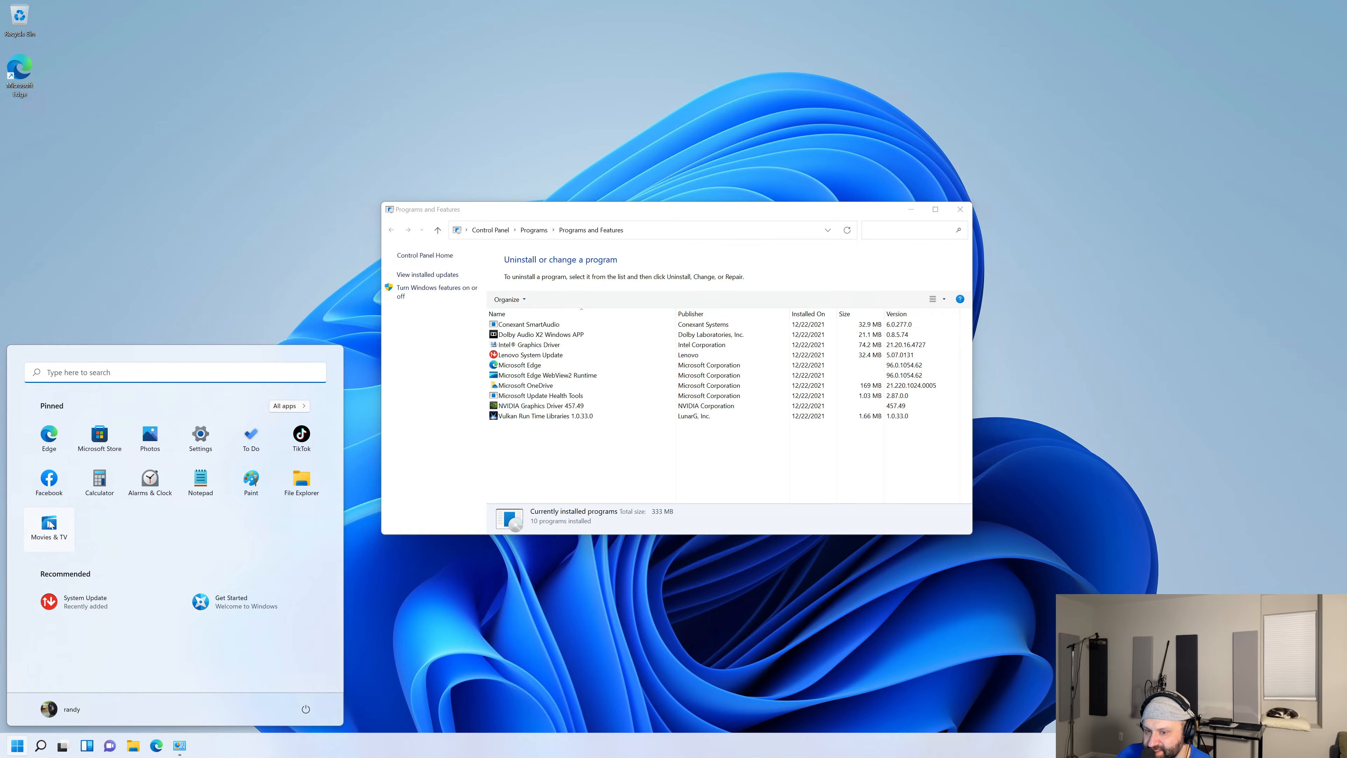
# Step: Uninstall the pinned Movies & TV and TikTok apps from Start
pyautogui.rightClick(50, 523)
pyautogui.click(88, 598)
pyautogui.click(169, 575)
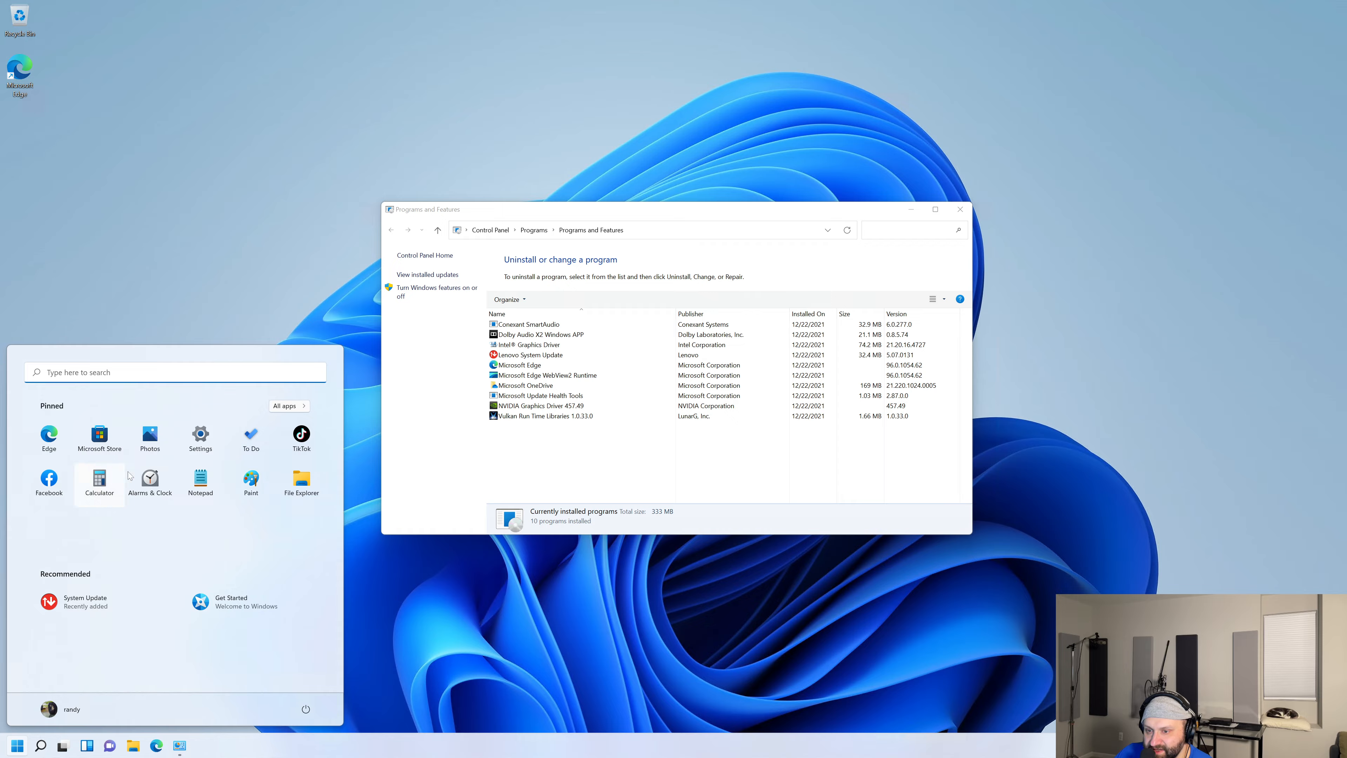
pyautogui.rightClick(295, 440)
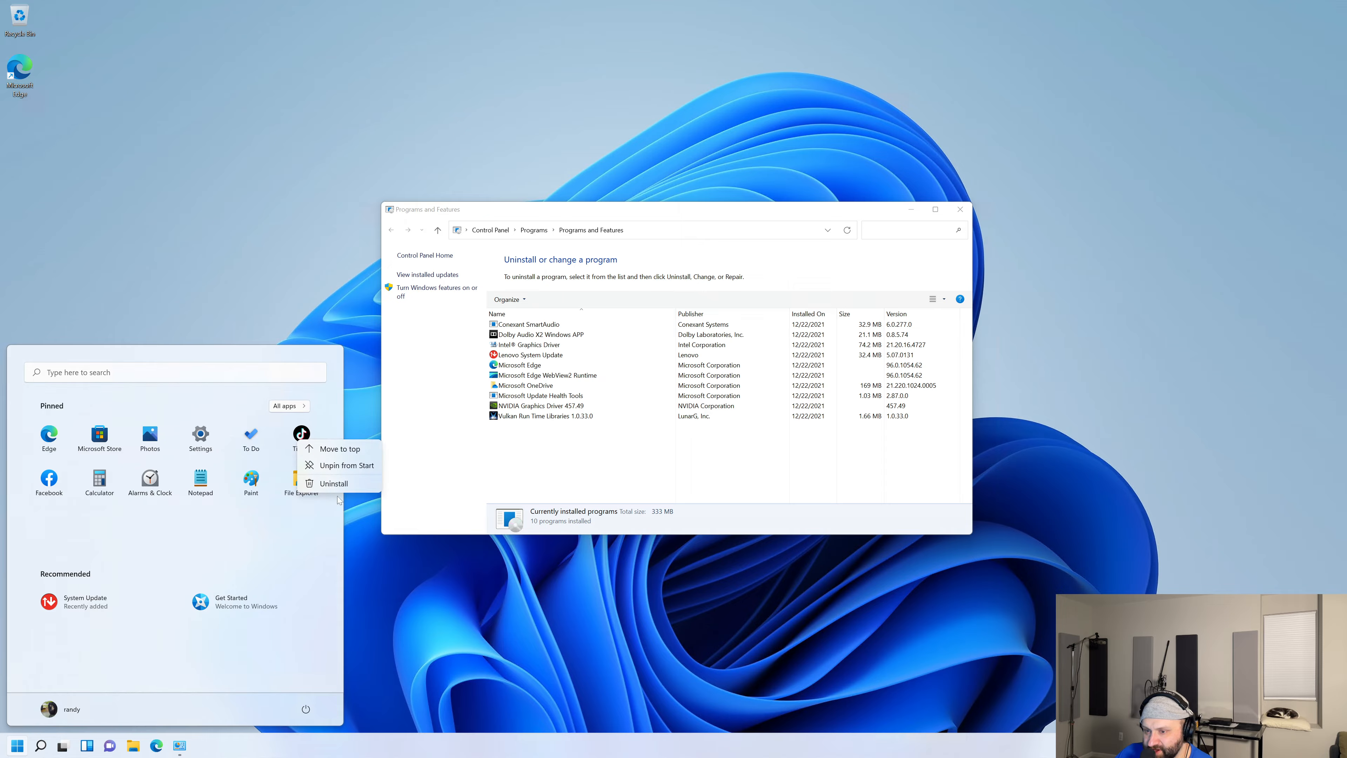
pyautogui.click(334, 485)
pyautogui.click(138, 573)
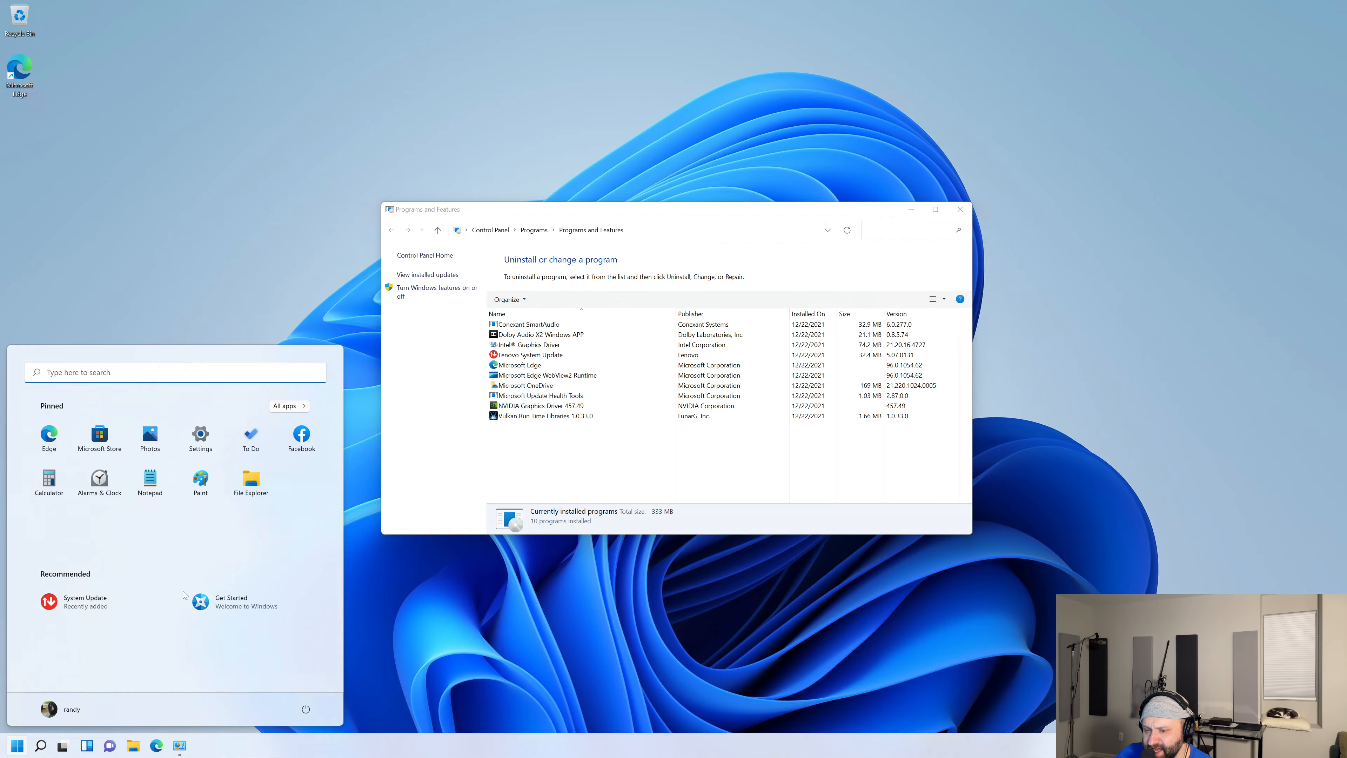
# Step: Clear the Get Started and System Update entries from the Recommended section of Start
pyautogui.rightClick(224, 606)
pyautogui.click(250, 667)
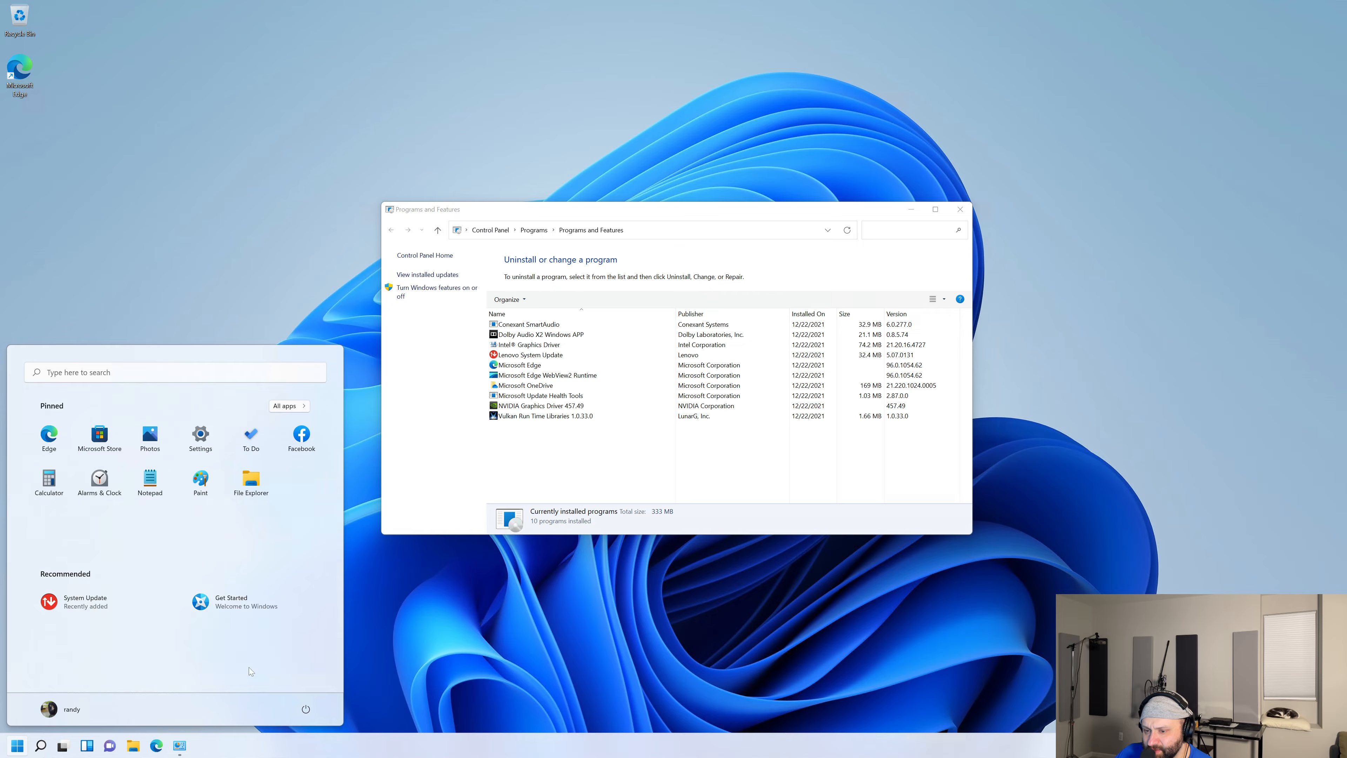
pyautogui.rightClick(97, 605)
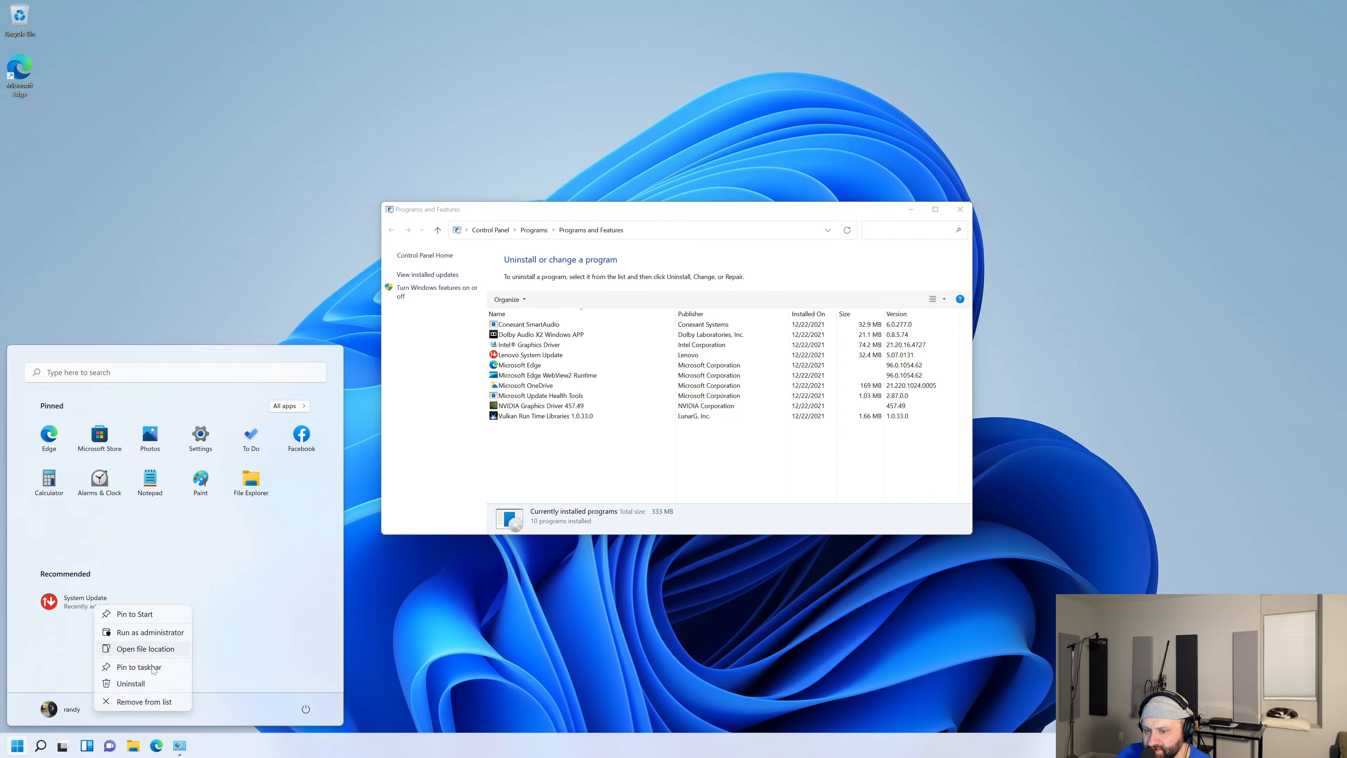
pyautogui.click(141, 703)
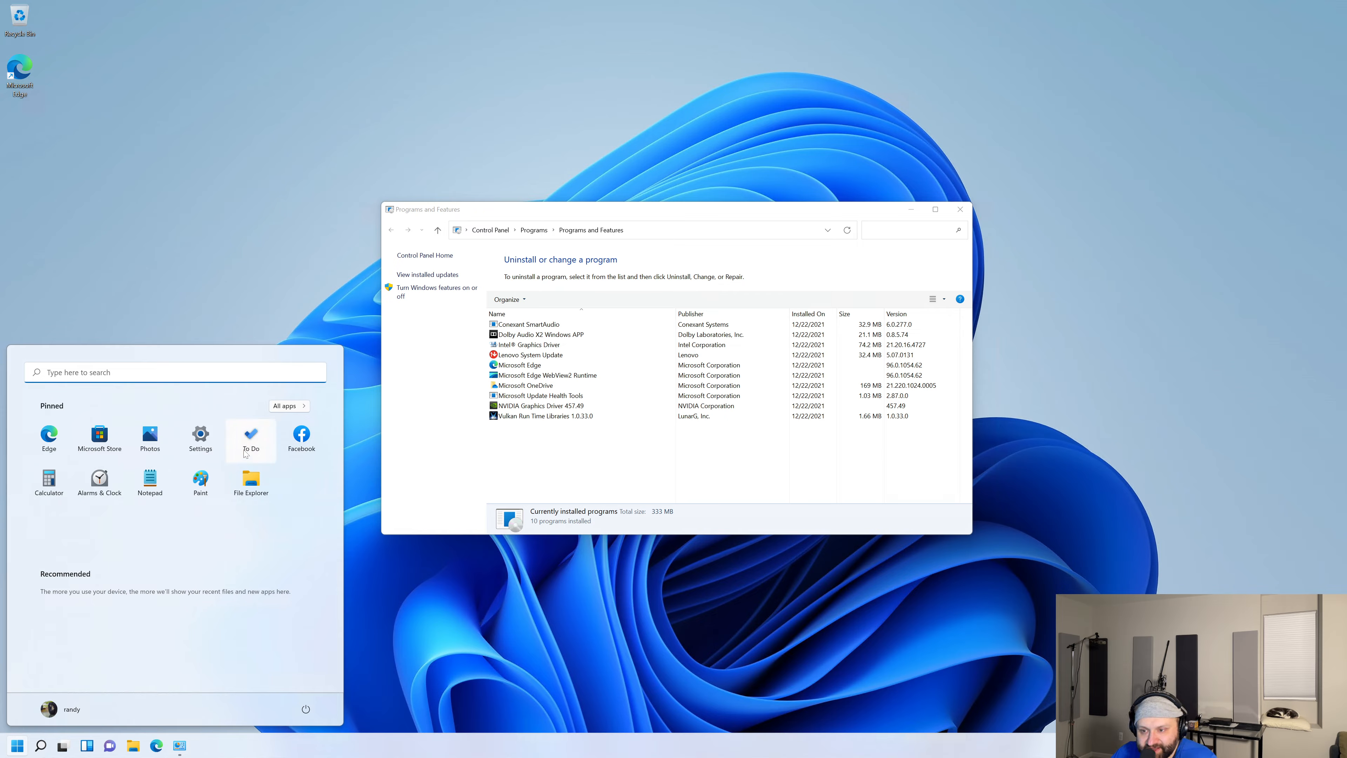
# Step: Uninstall the pinned To Do app and close Start
pyautogui.rightClick(251, 440)
pyautogui.click(280, 530)
pyautogui.click(141, 580)
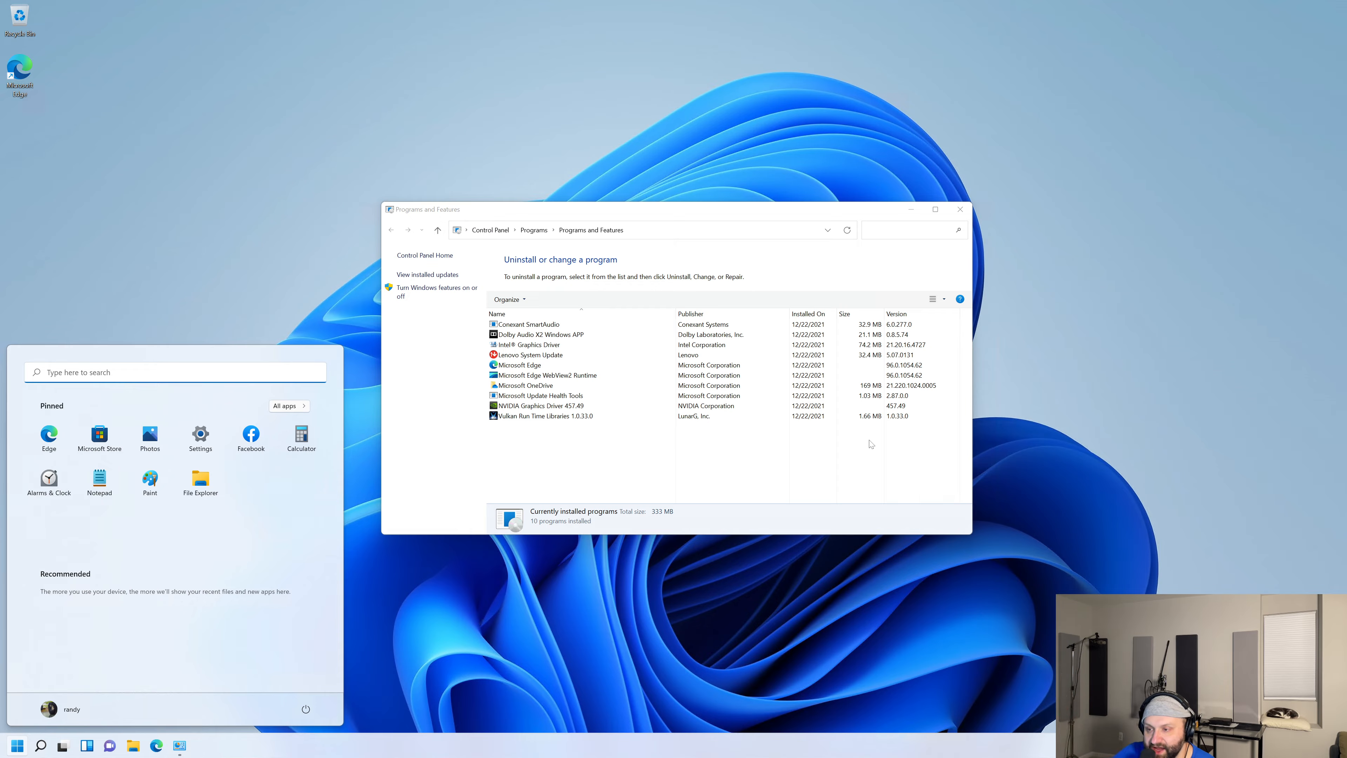
pyautogui.click(230, 202)
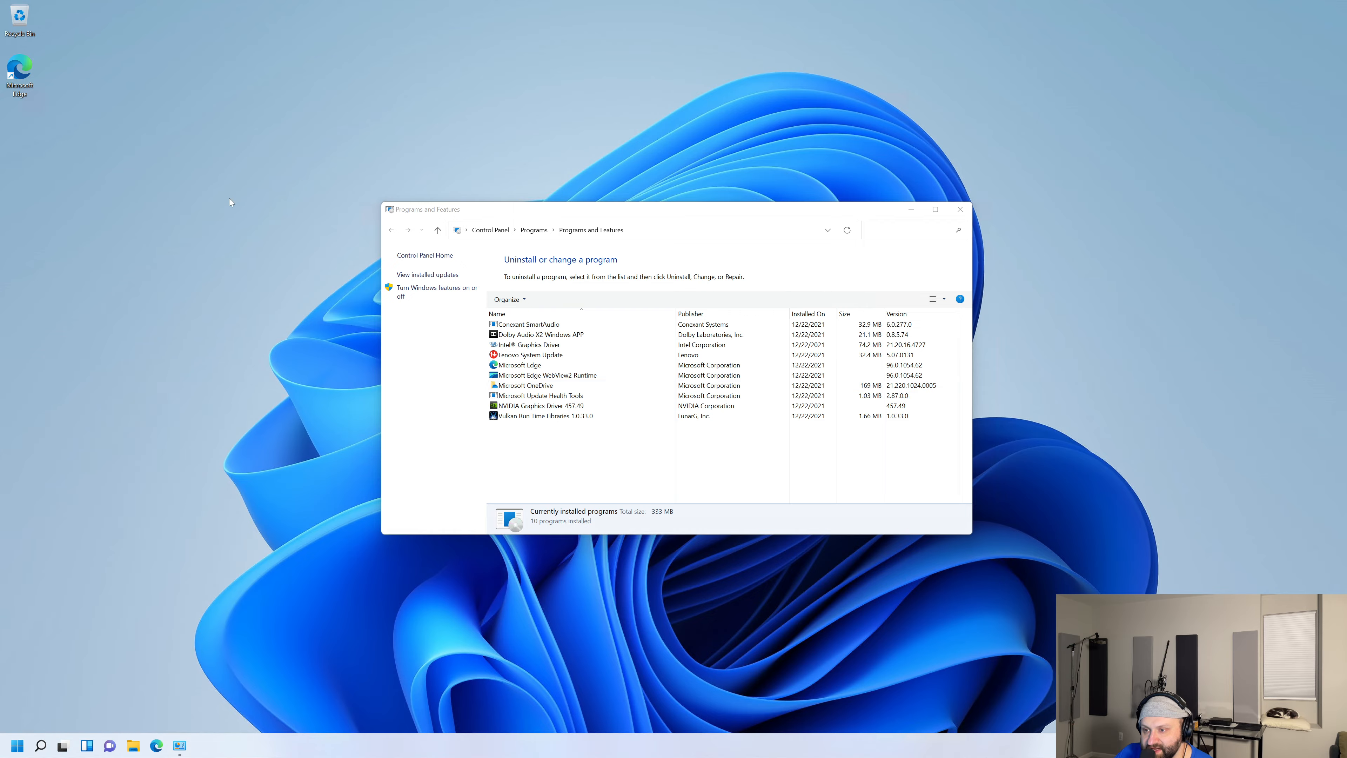
# Step: Open Windows Settings at the Apps & features page listing the installed apps
pyautogui.click(17, 745)
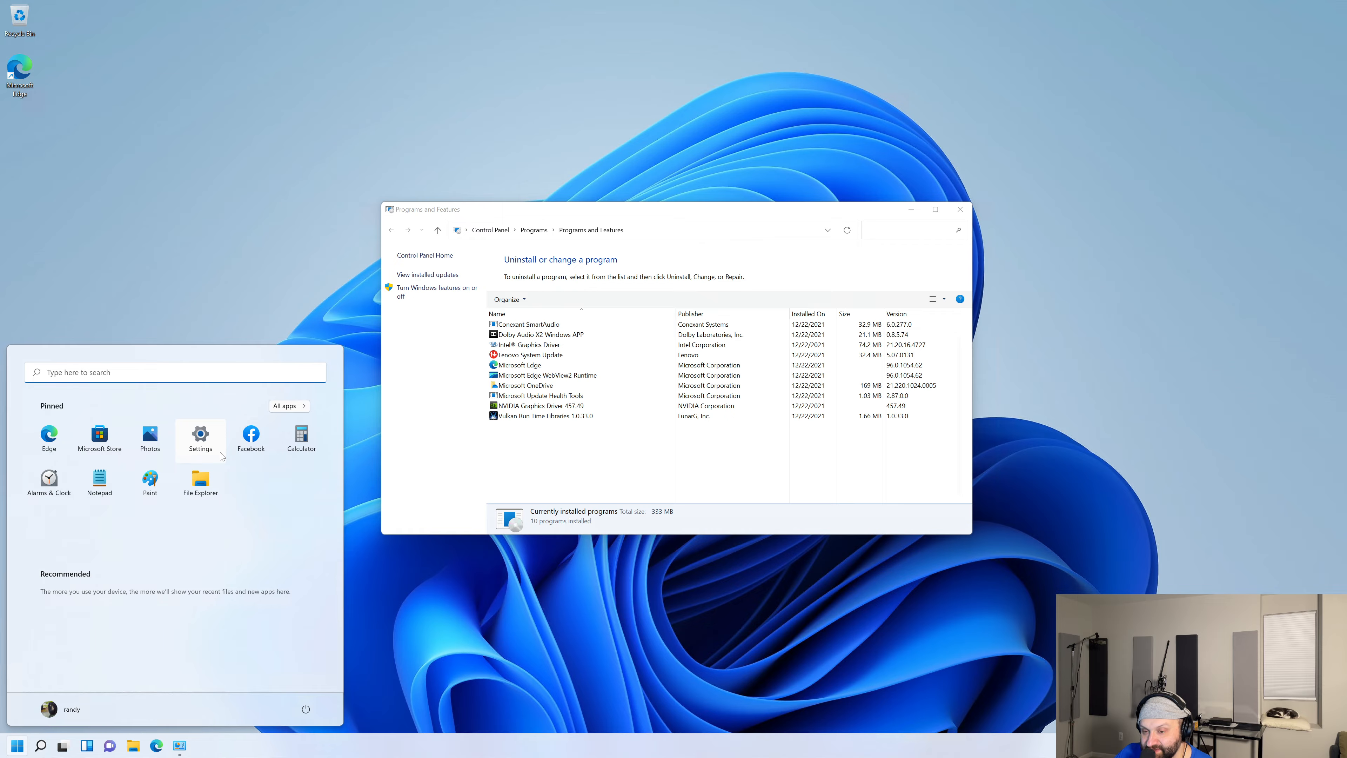
pyautogui.click(201, 438)
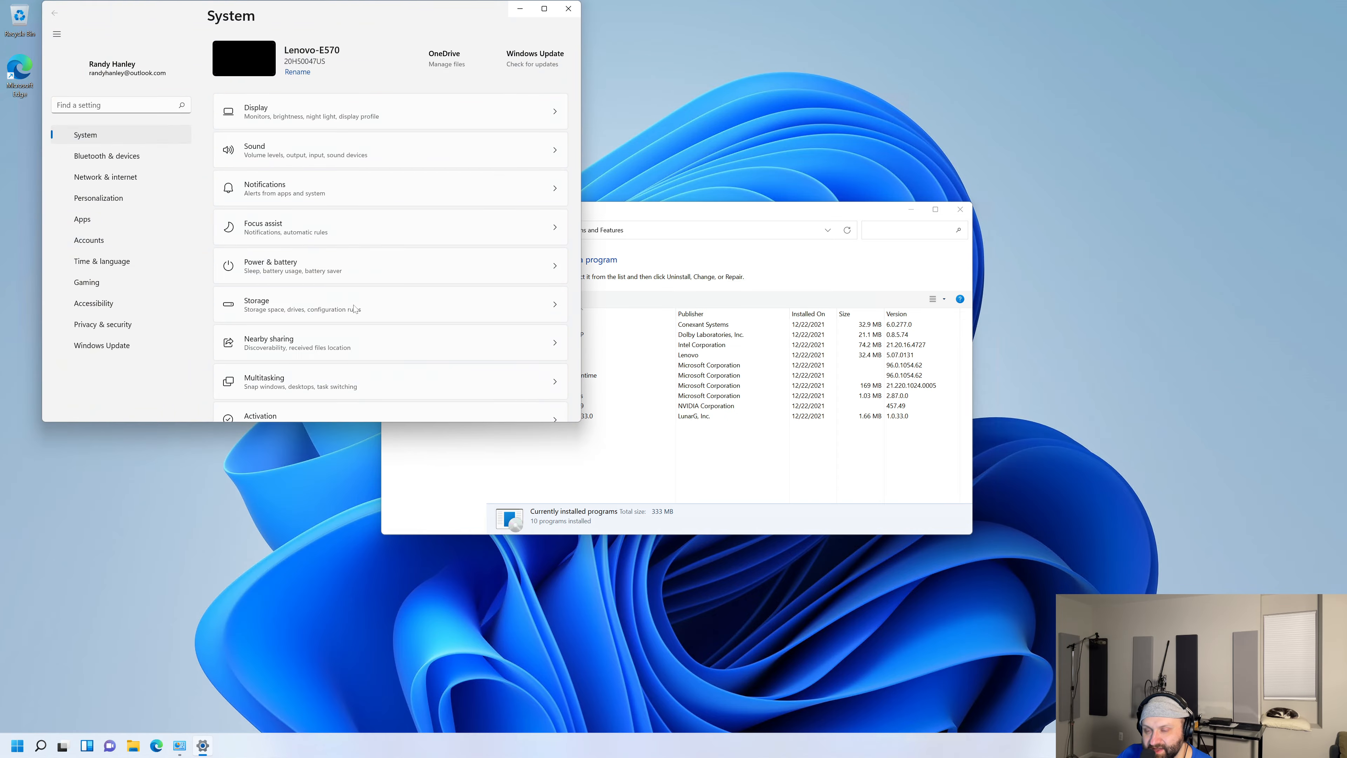
pyautogui.moveTo(342, 28); pyautogui.dragTo(415, 116)
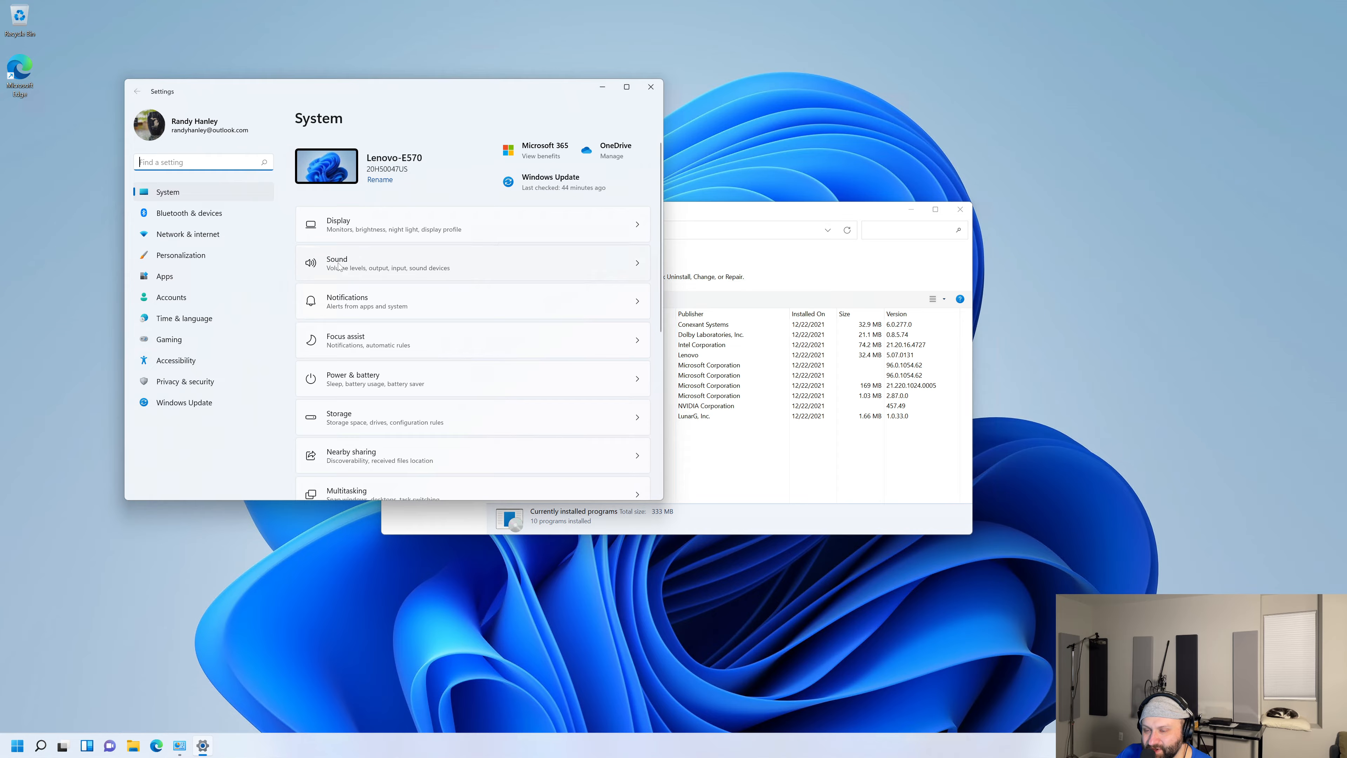
pyautogui.scroll(-5, 355, 330)
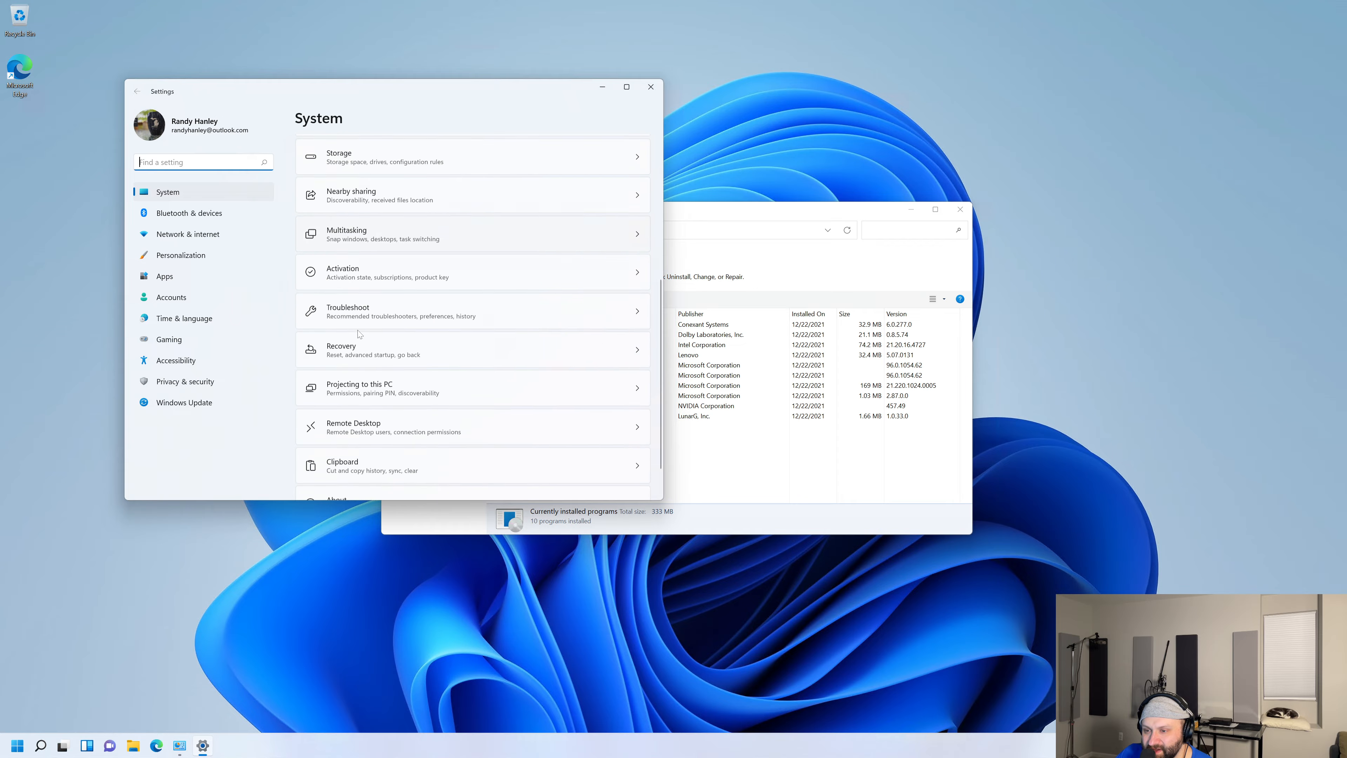
pyautogui.click(153, 278)
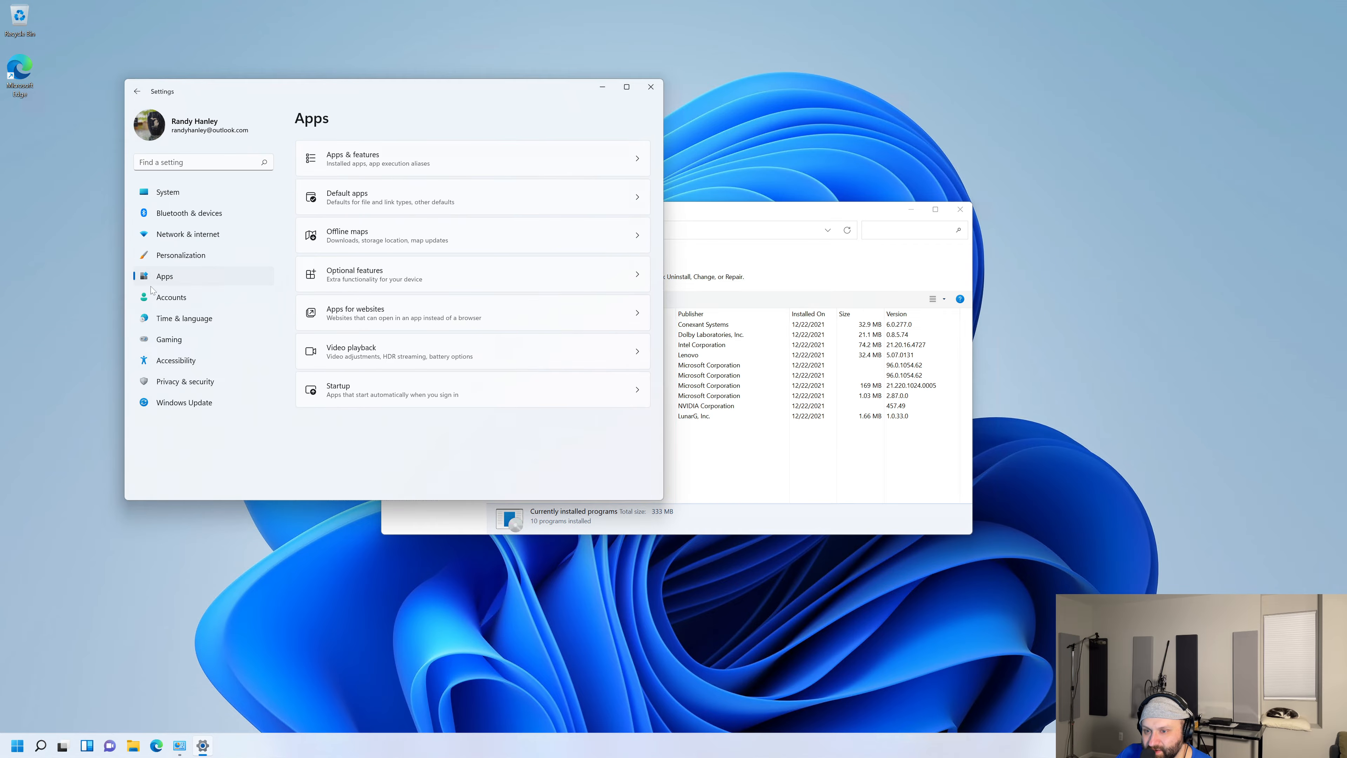
pyautogui.click(361, 169)
# Step: Review the installed apps in Apps & features and uninstall Microsoft Teams
pyautogui.scroll(-5, 430, 304)
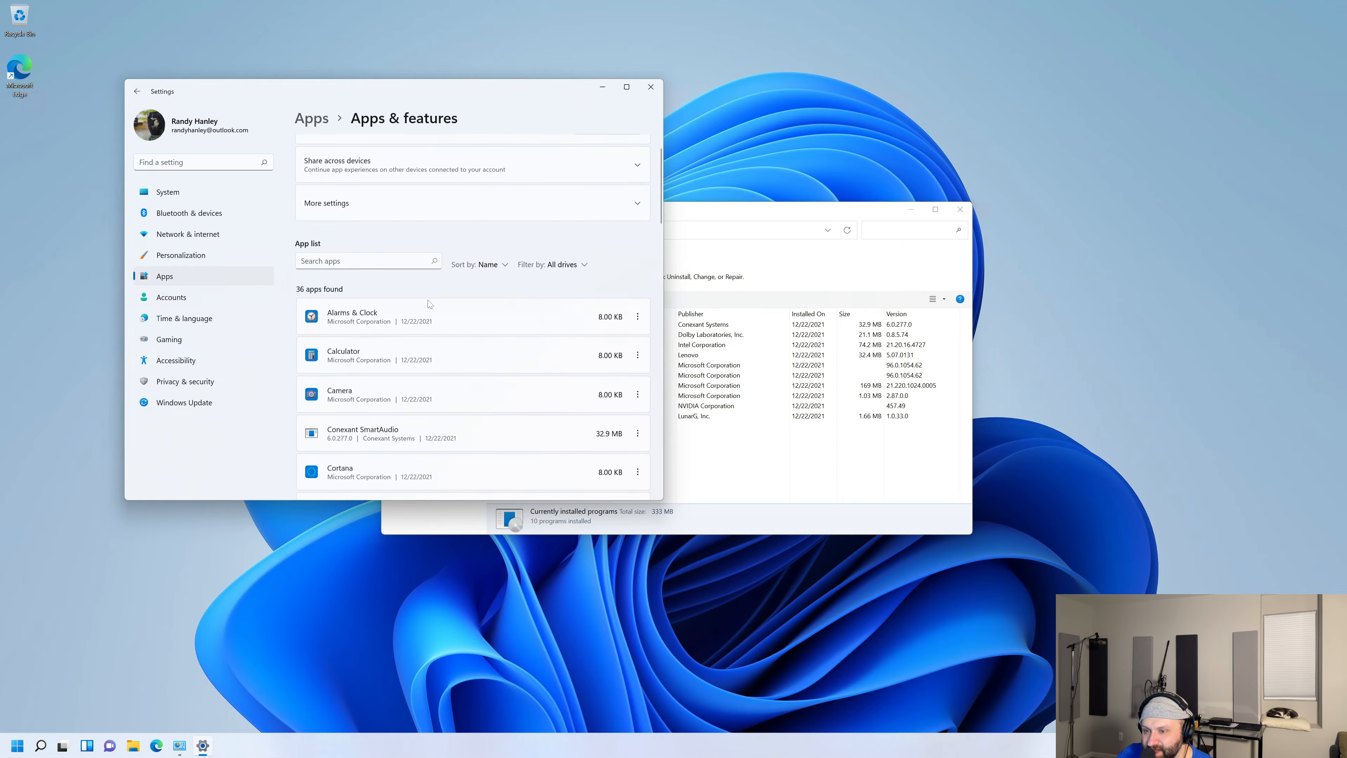
pyautogui.scroll(-8, 430, 304)
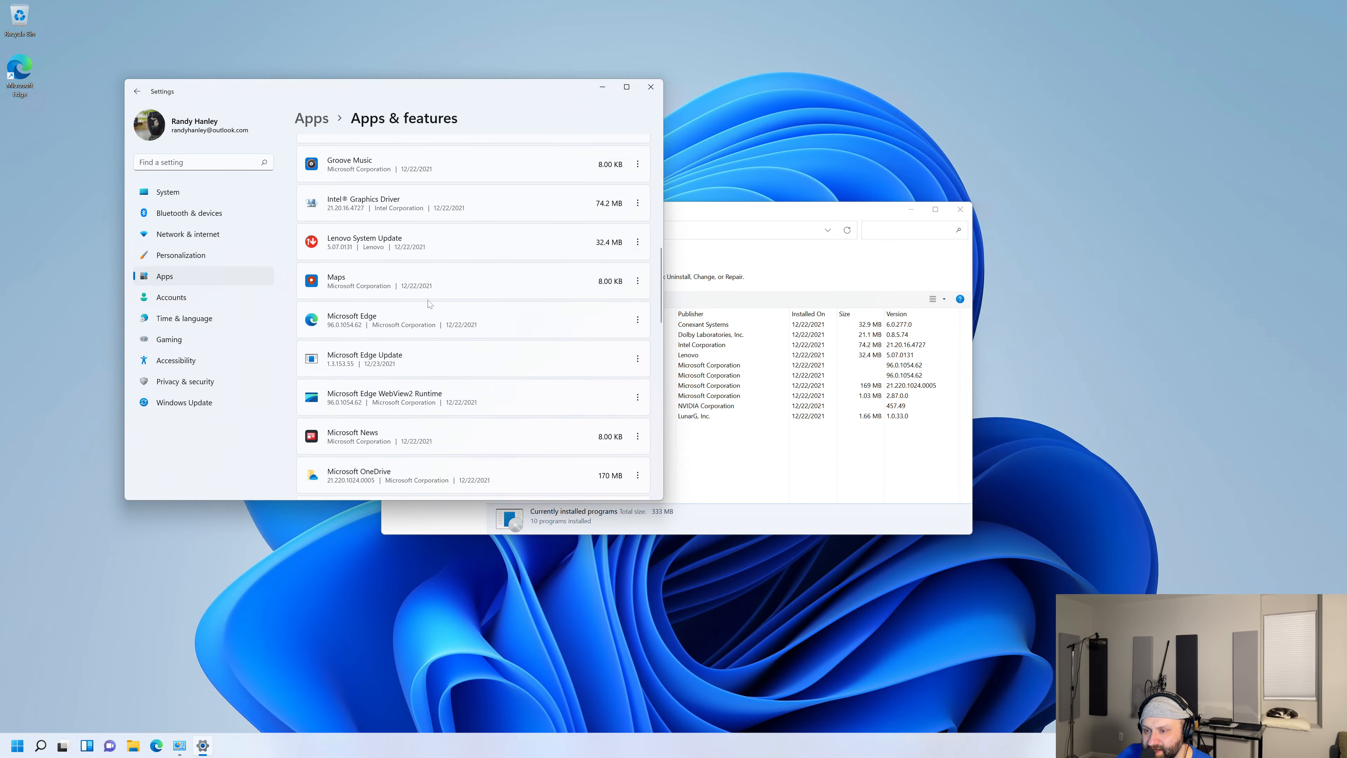
pyautogui.scroll(-8, 430, 304)
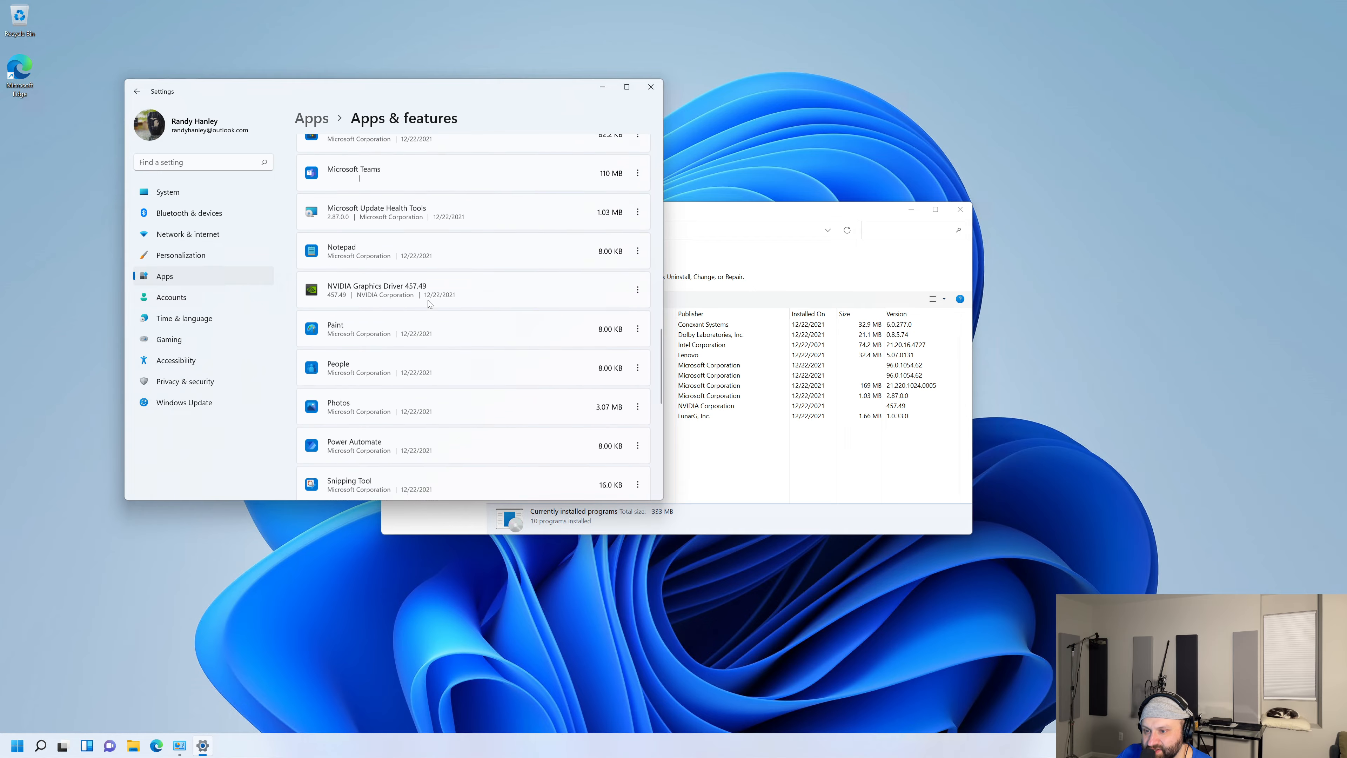
pyautogui.scroll(-4, 429, 304)
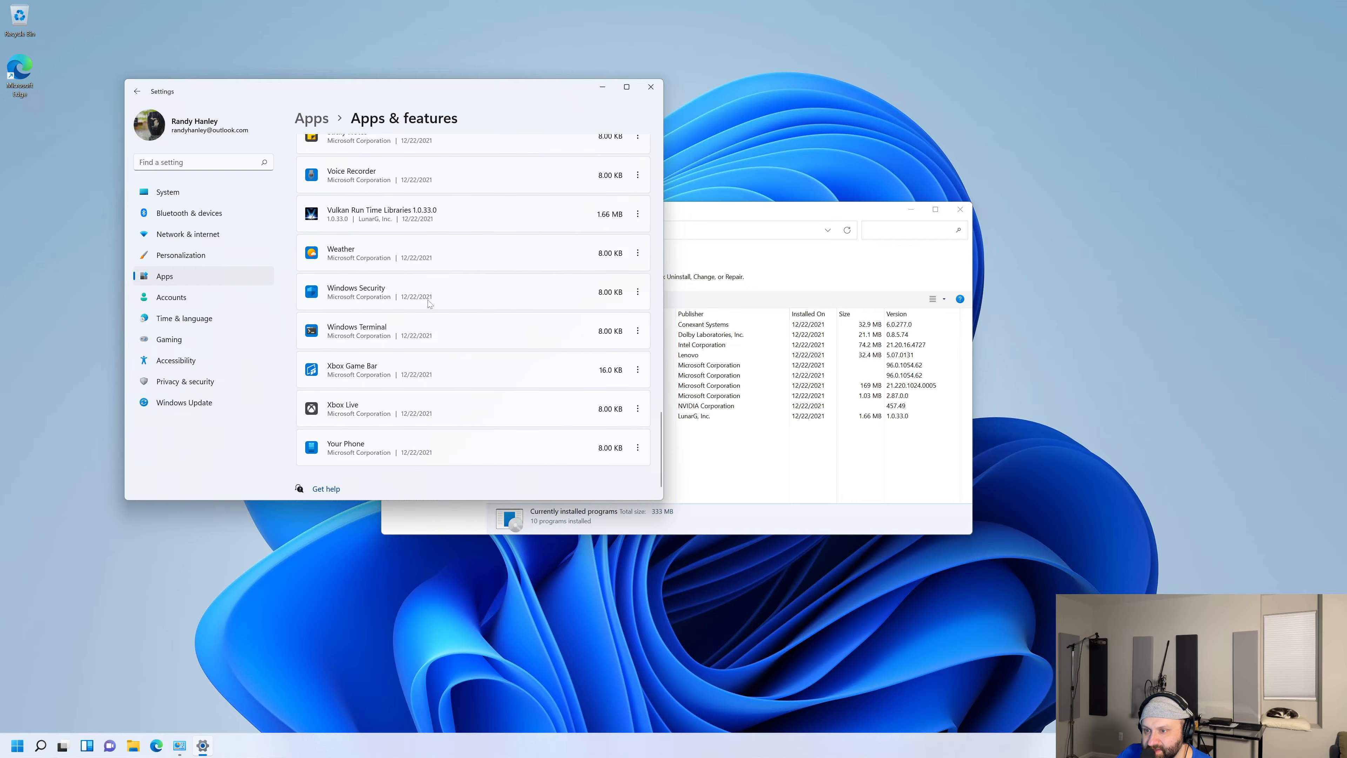
pyautogui.scroll(5, 430, 304)
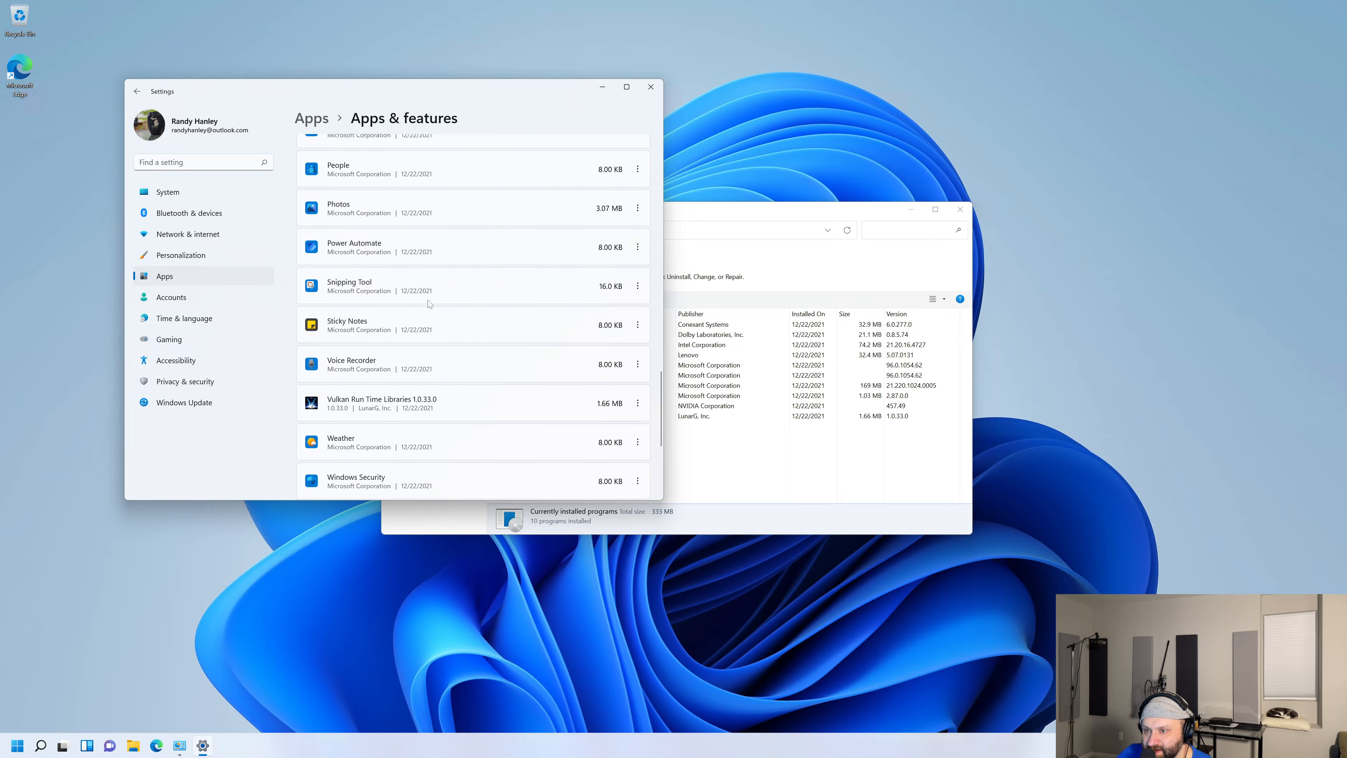
pyautogui.scroll(4, 429, 304)
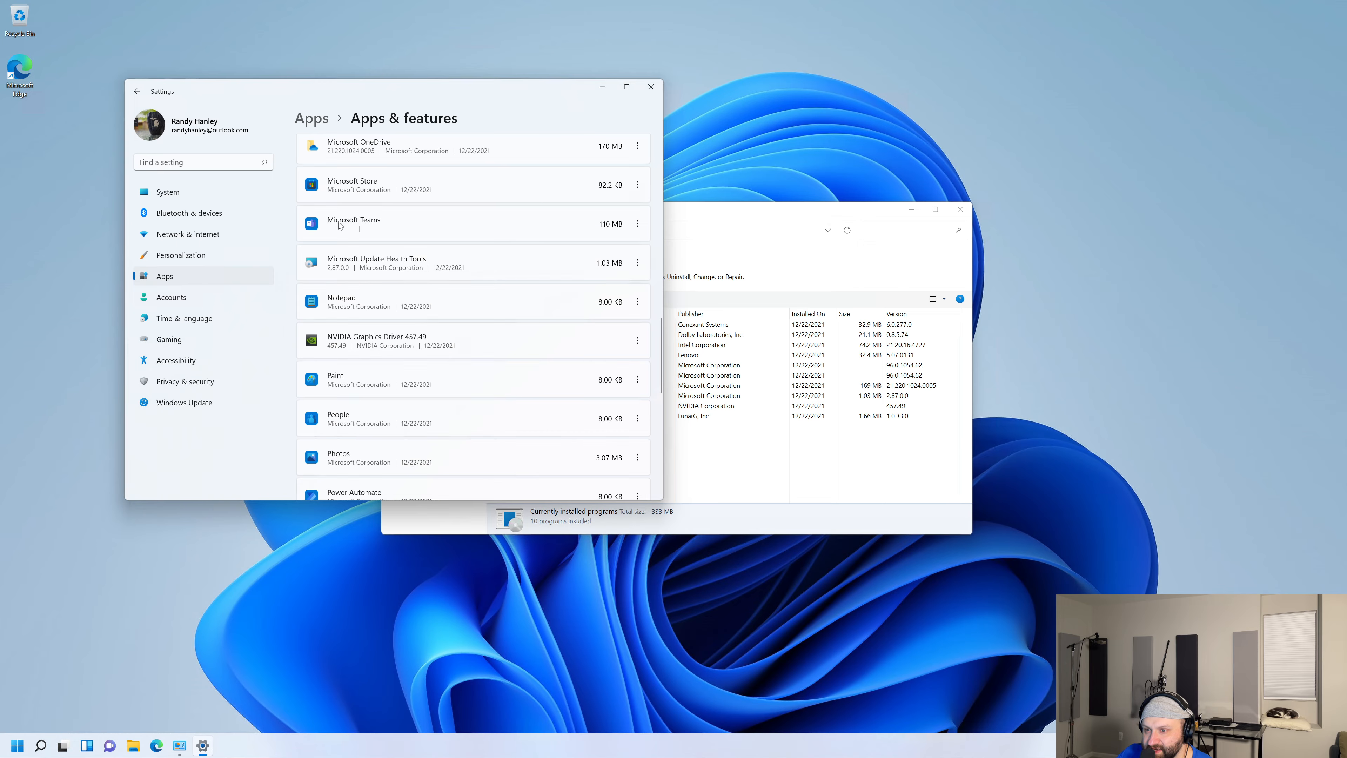
pyautogui.click(638, 227)
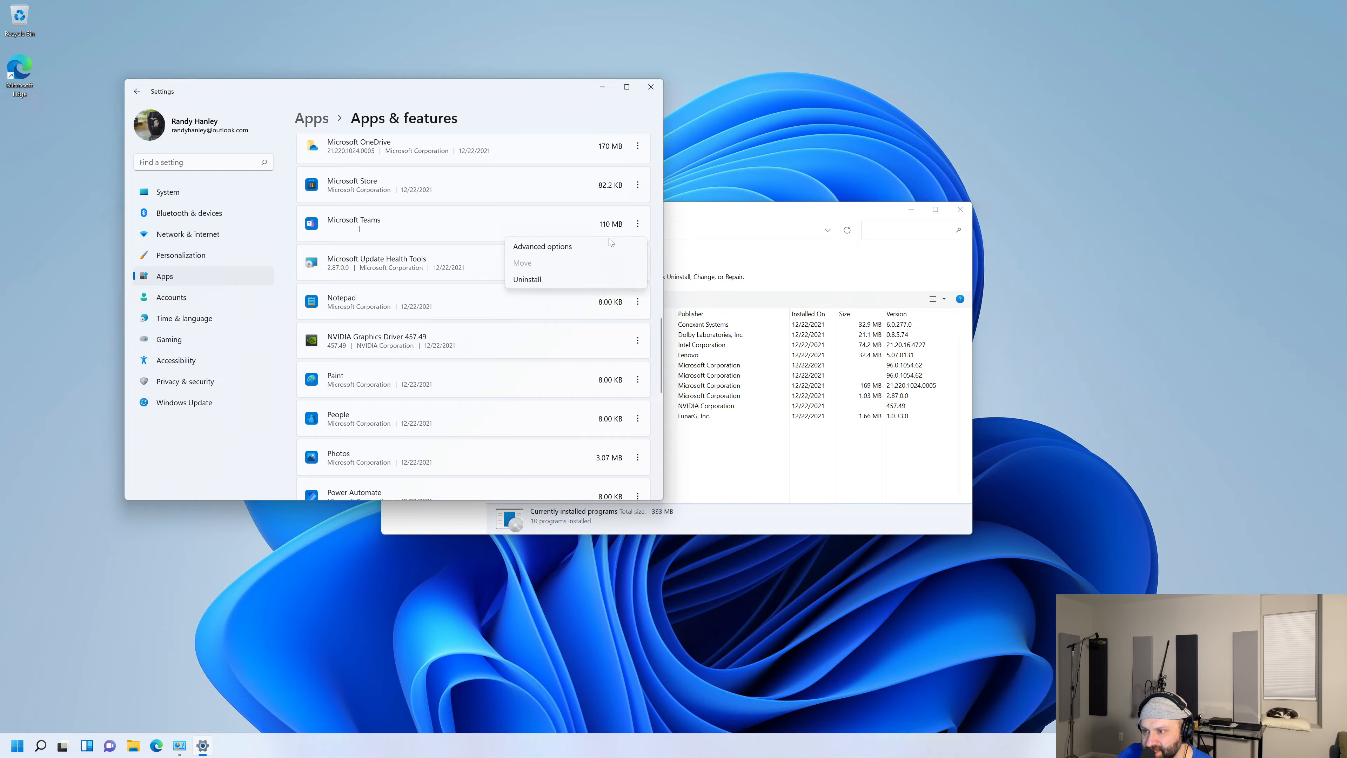
pyautogui.click(610, 280)
pyautogui.click(611, 280)
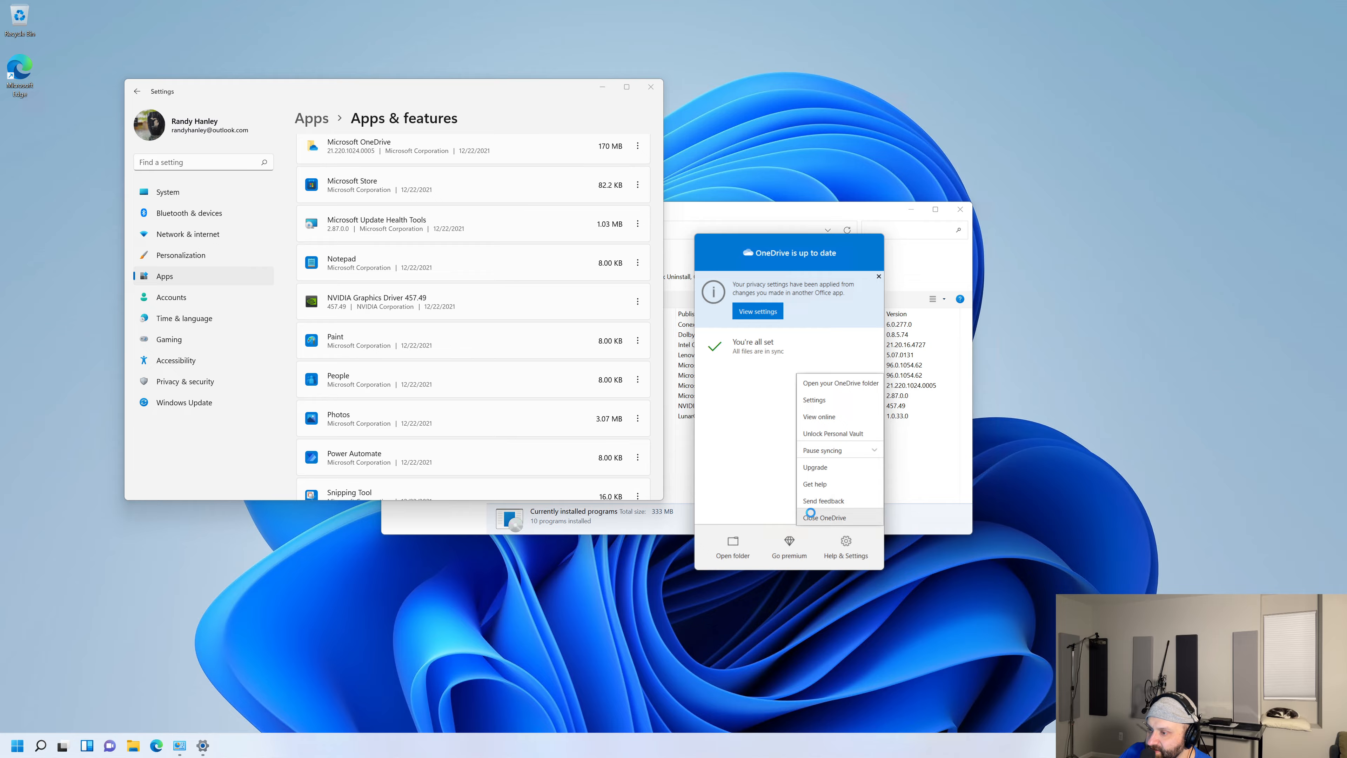
# Step: Quit the running OneDrive sync client
pyautogui.click(826, 517)
pyautogui.click(663, 384)
# Step: Uninstall Microsoft News from the installed apps list
pyautogui.scroll(-4, 514, 373)
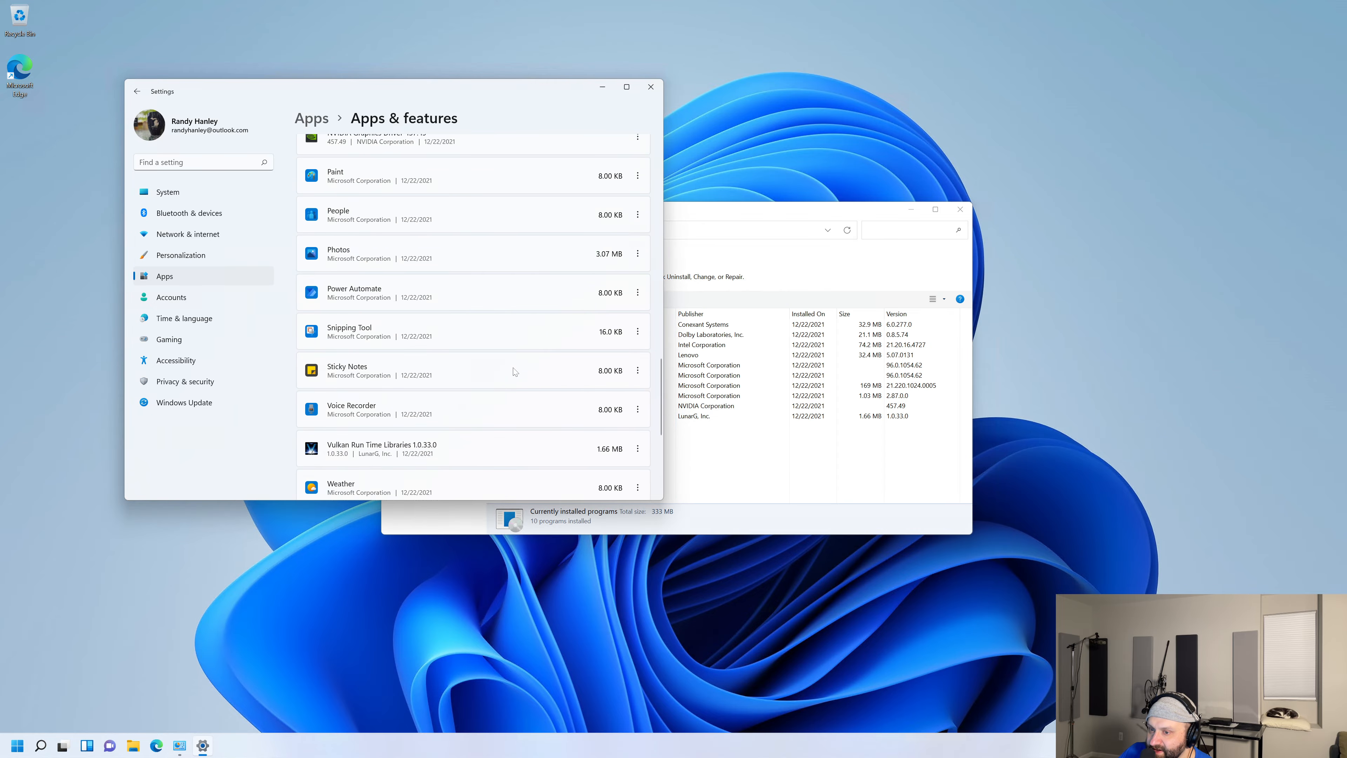
pyautogui.scroll(4, 514, 372)
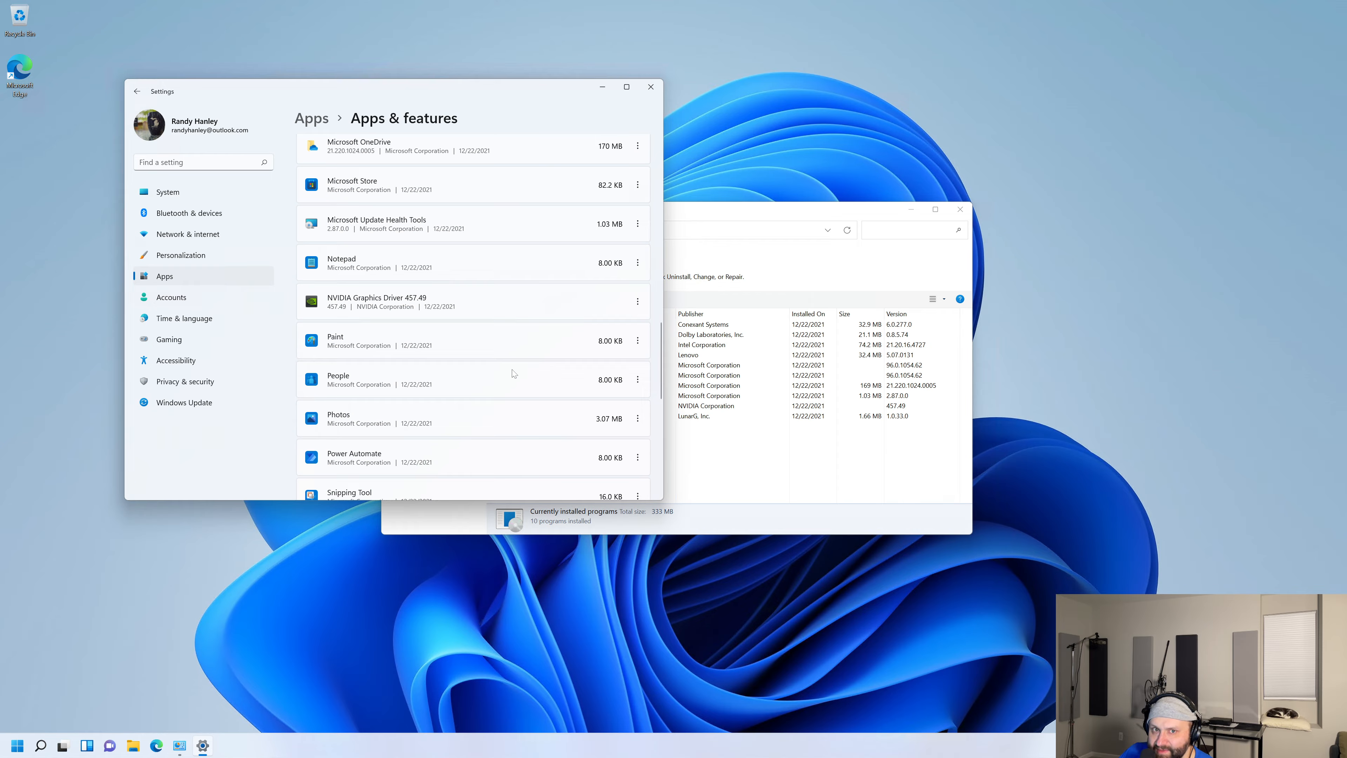
pyautogui.scroll(3, 513, 373)
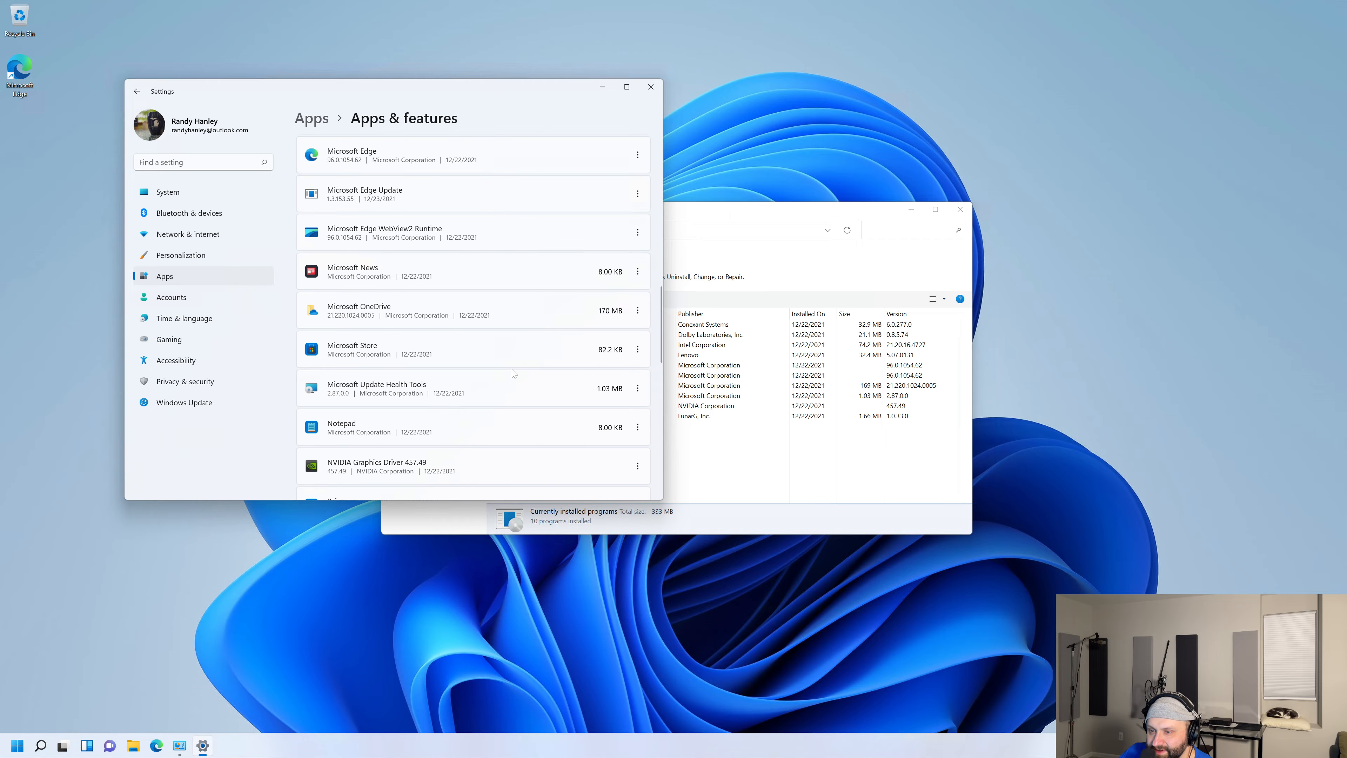
pyautogui.click(638, 271)
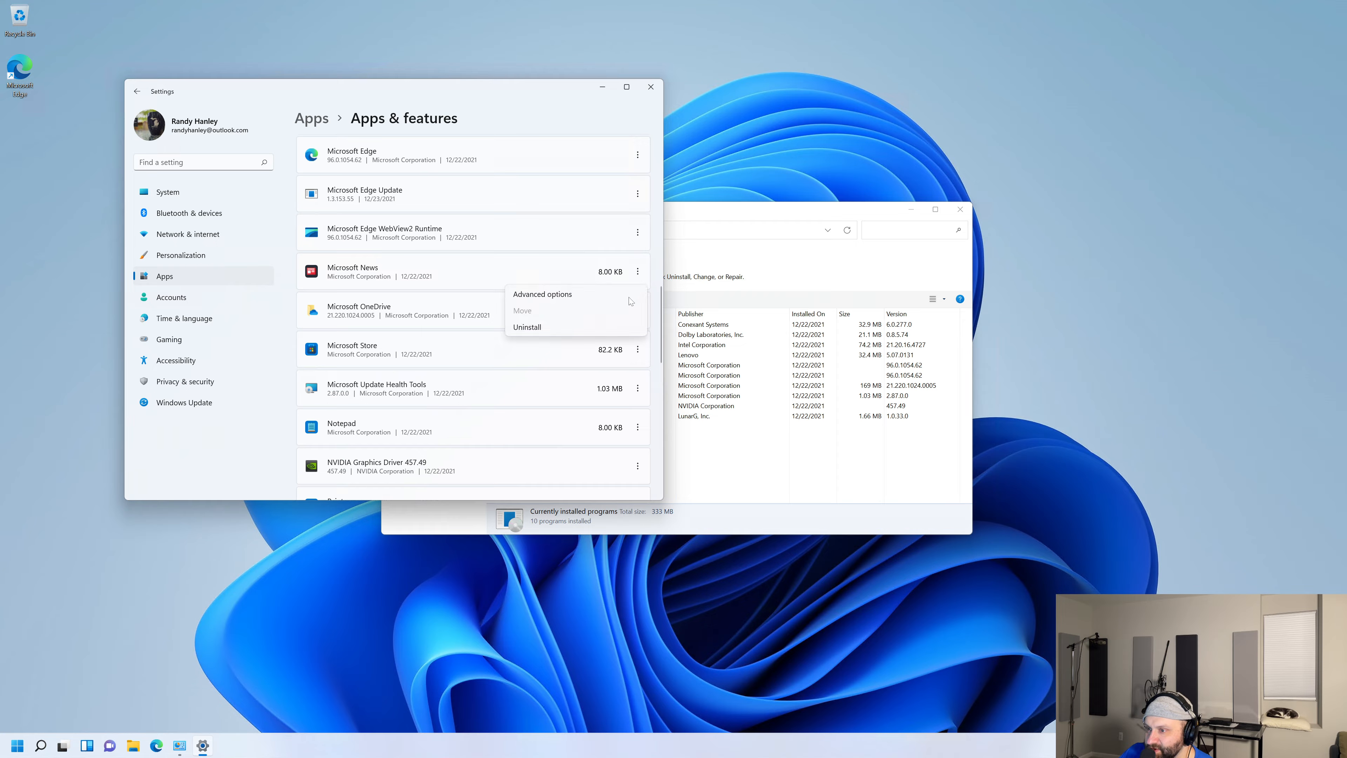
pyautogui.click(553, 322)
pyautogui.click(596, 329)
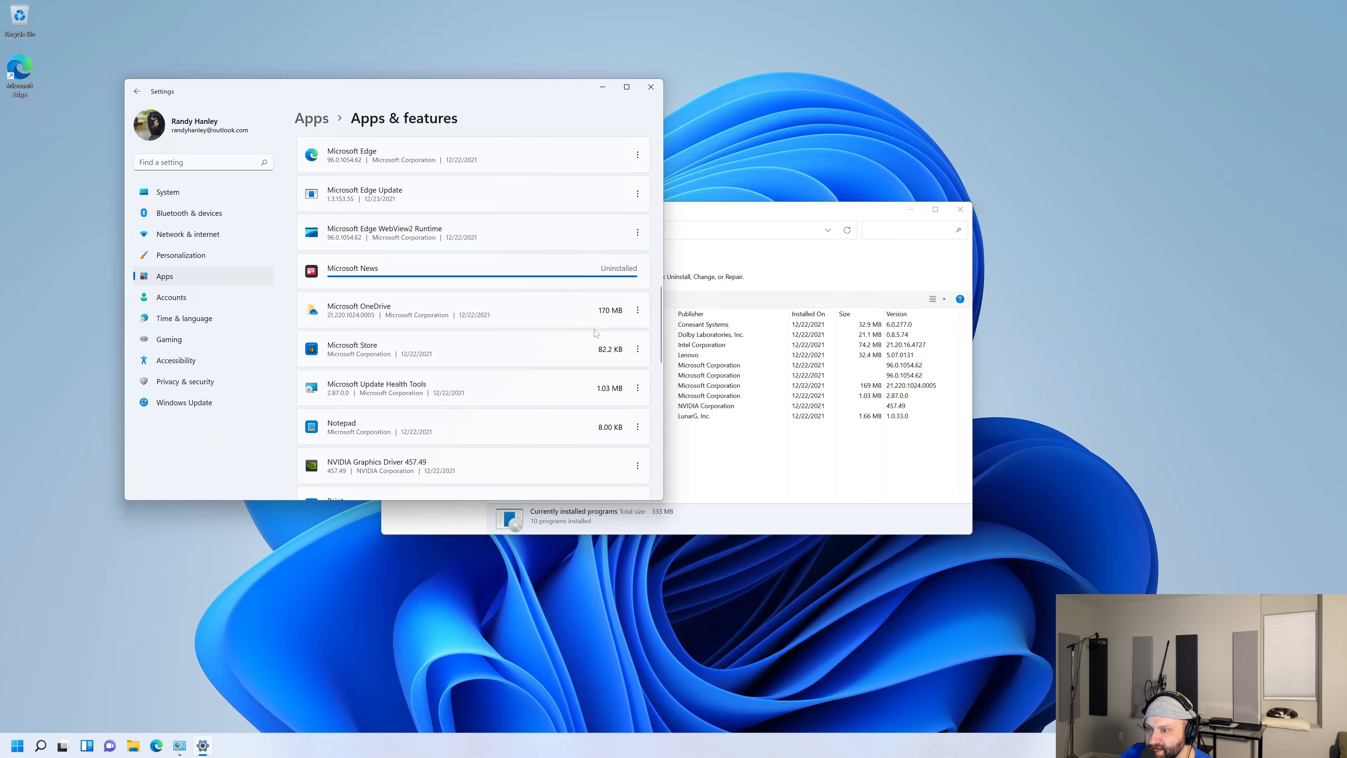
# Step: Uninstall Feedback Hub from the installed apps list
pyautogui.scroll(5, 583, 318)
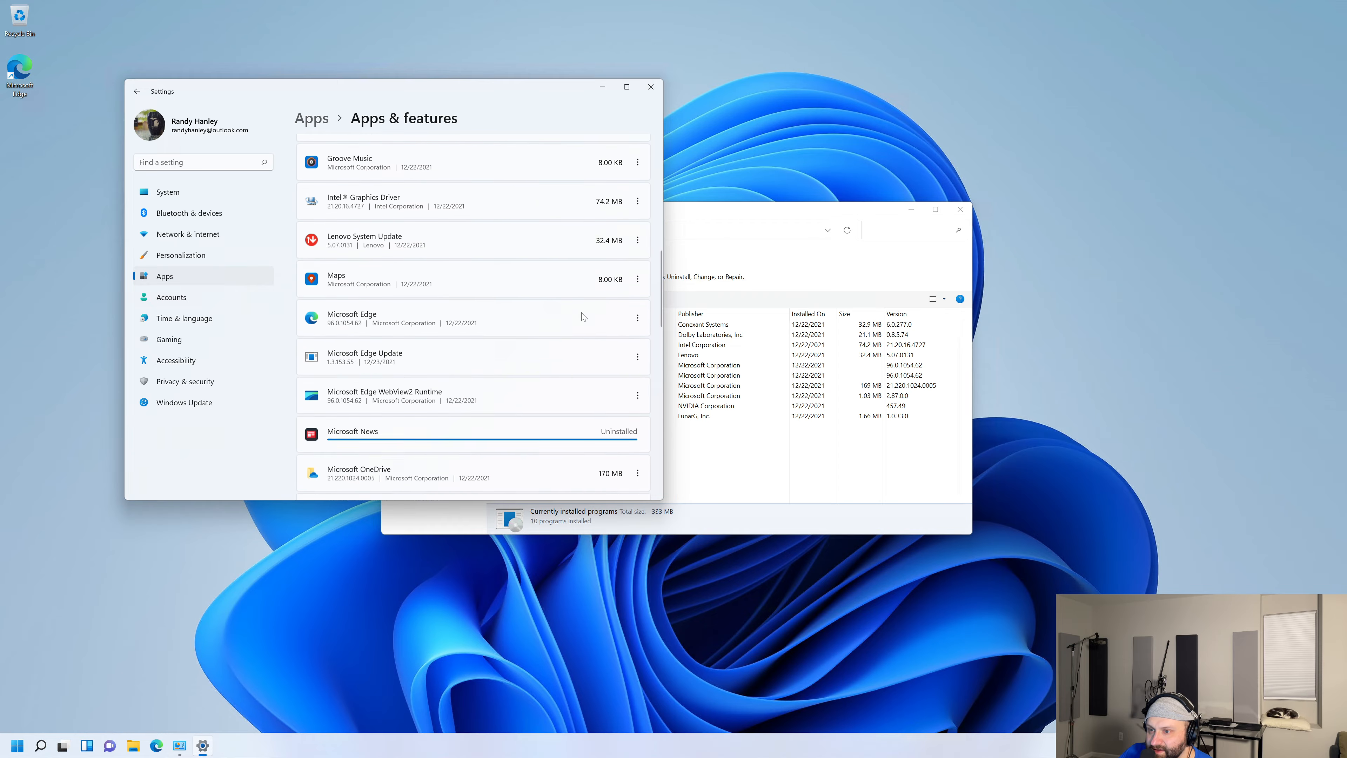
pyautogui.scroll(4, 584, 317)
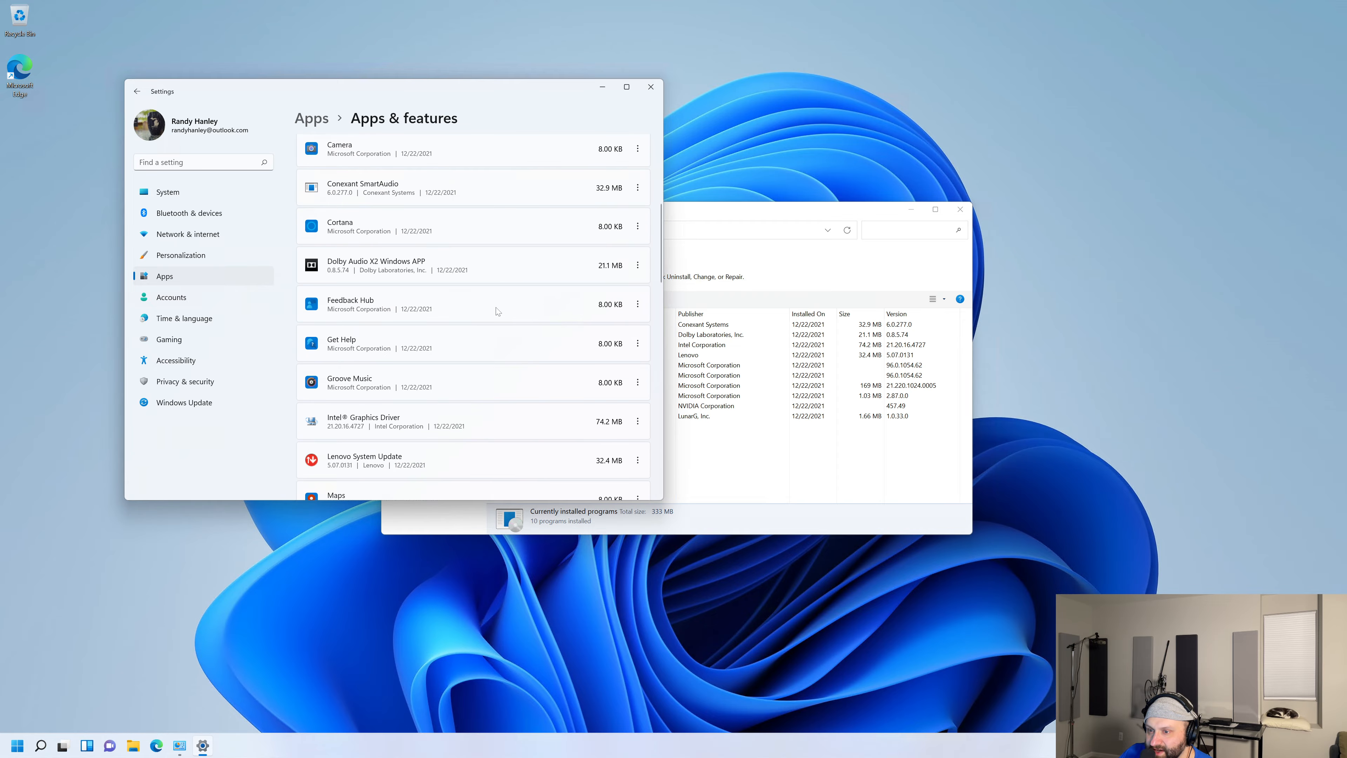
pyautogui.click(637, 304)
pyautogui.click(538, 362)
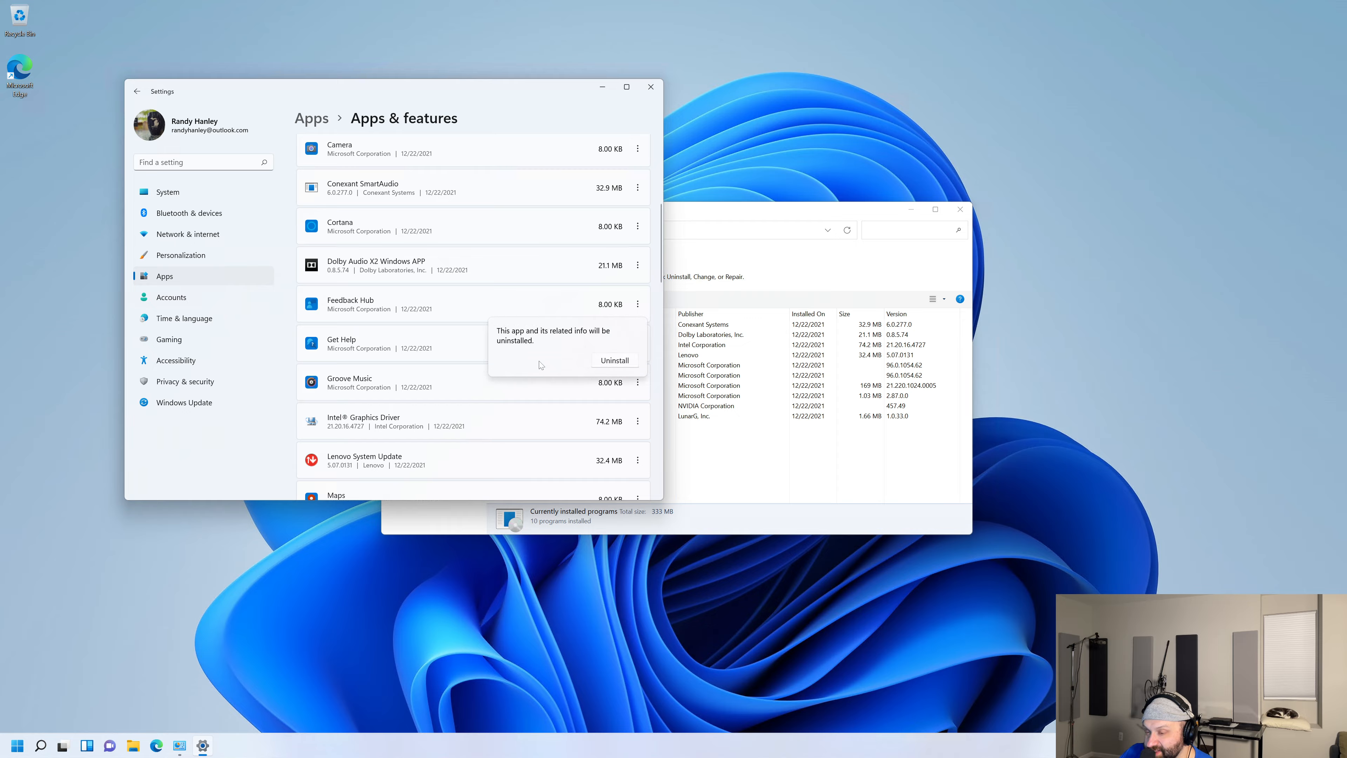
pyautogui.click(623, 364)
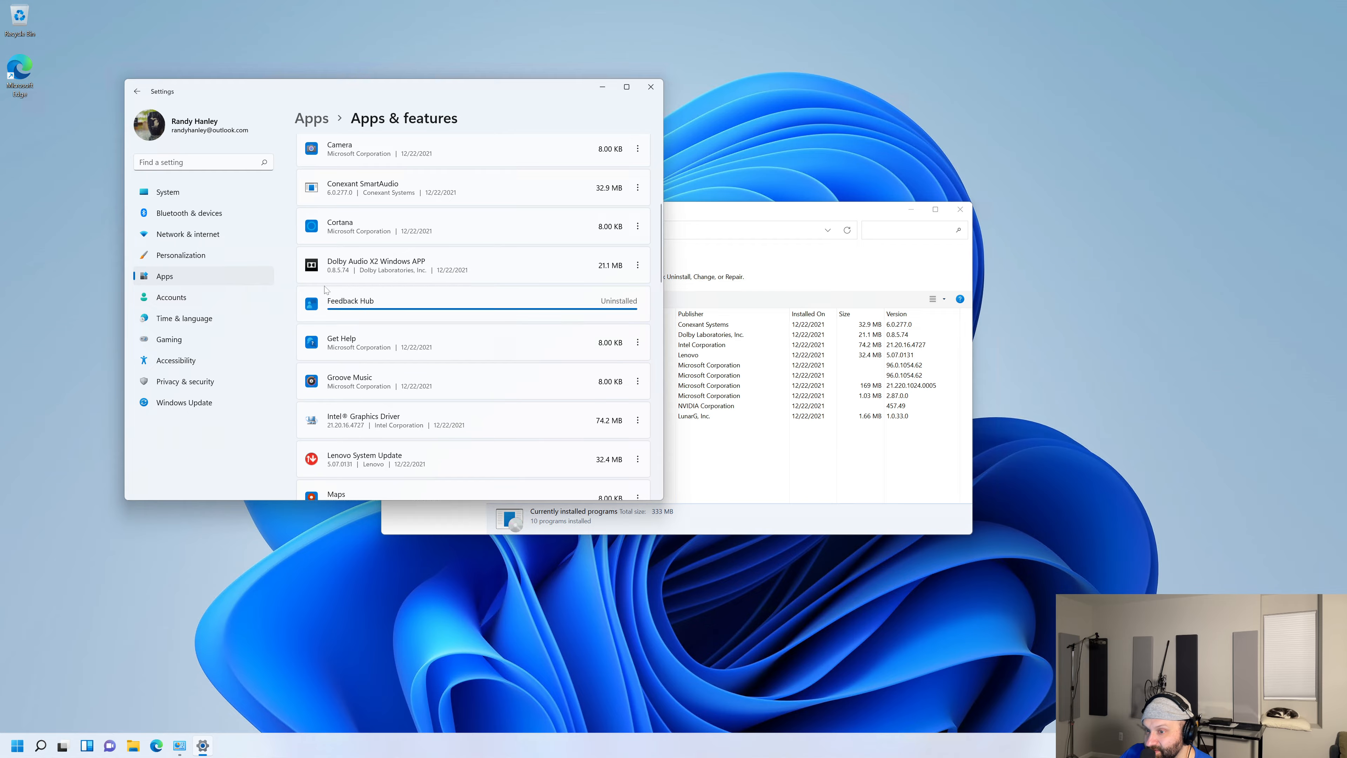
# Step: Find the Weather app in the installed apps list and uninstall it
pyautogui.scroll(5, 493, 276)
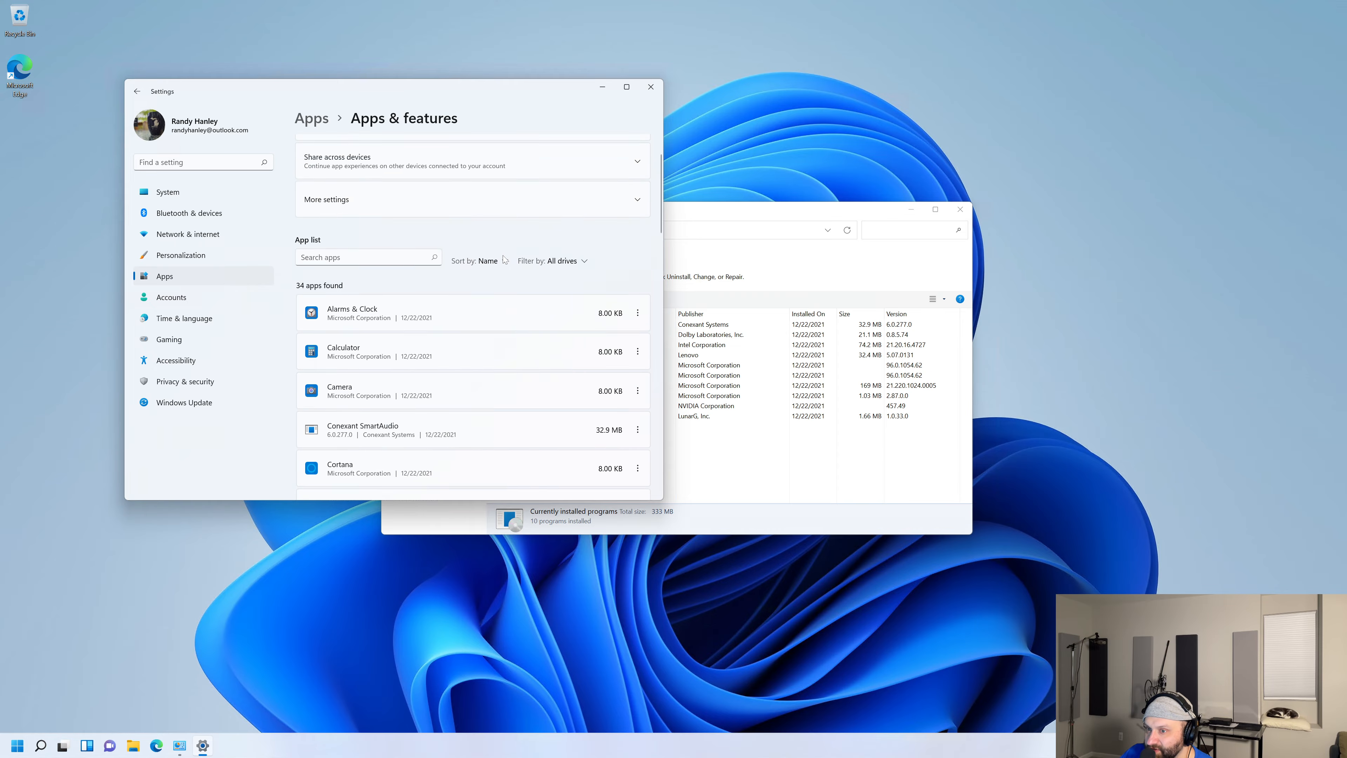
pyautogui.scroll(-8, 501, 265)
pyautogui.scroll(-3, 504, 258)
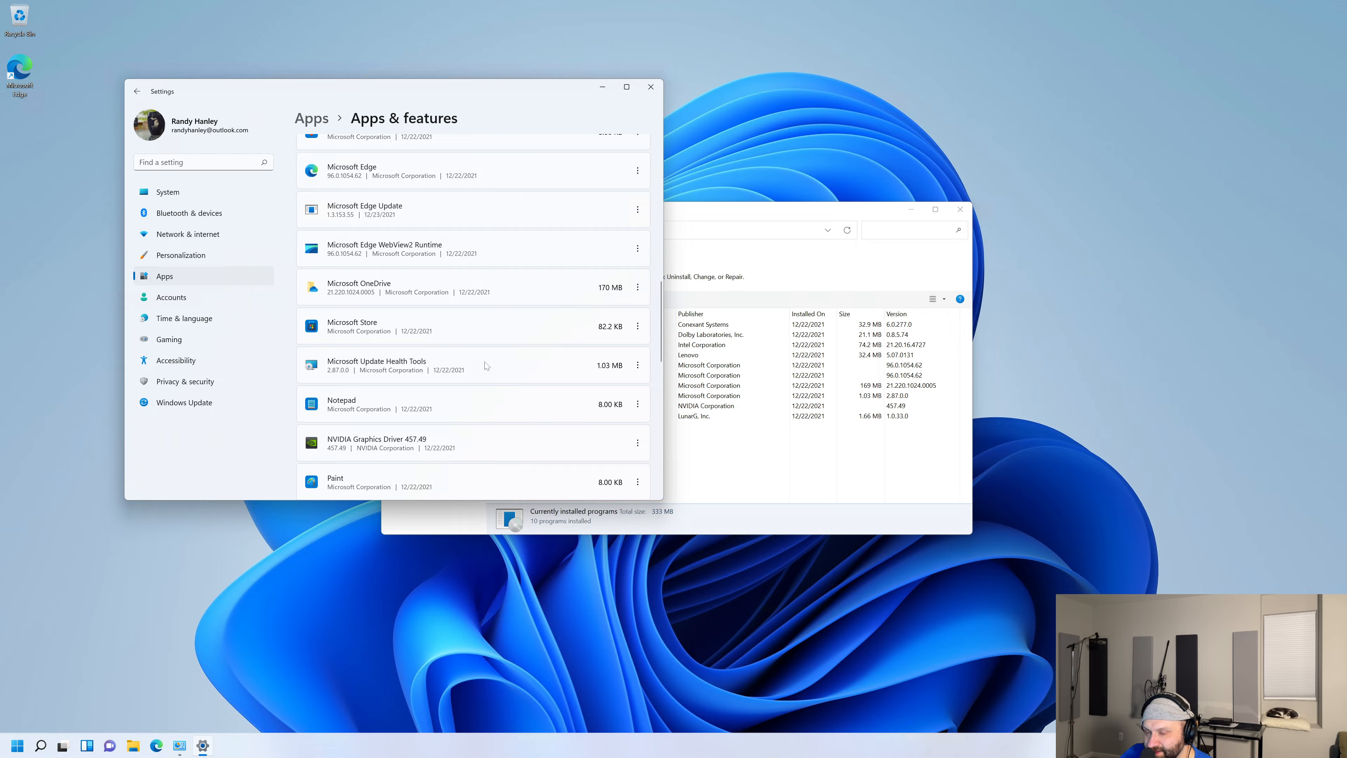
pyautogui.scroll(-10, 486, 365)
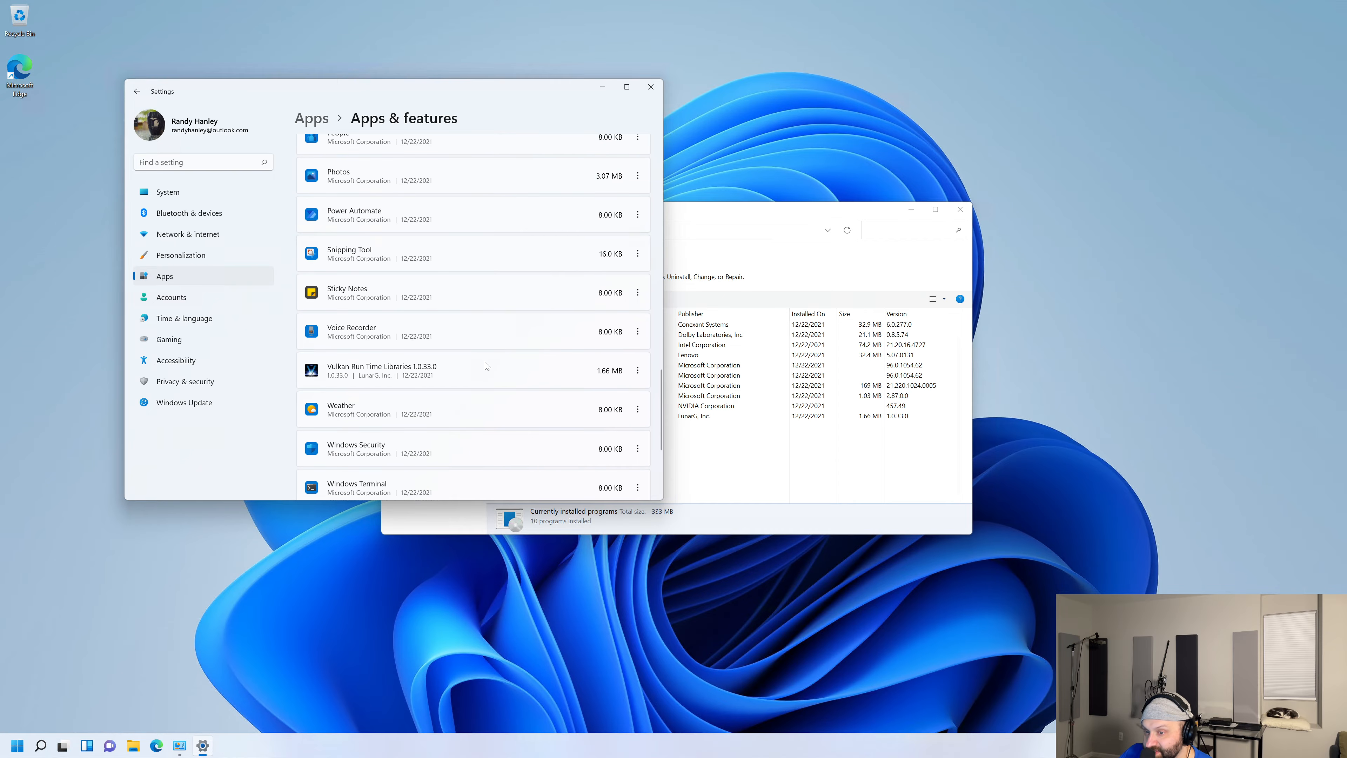
pyautogui.click(637, 409)
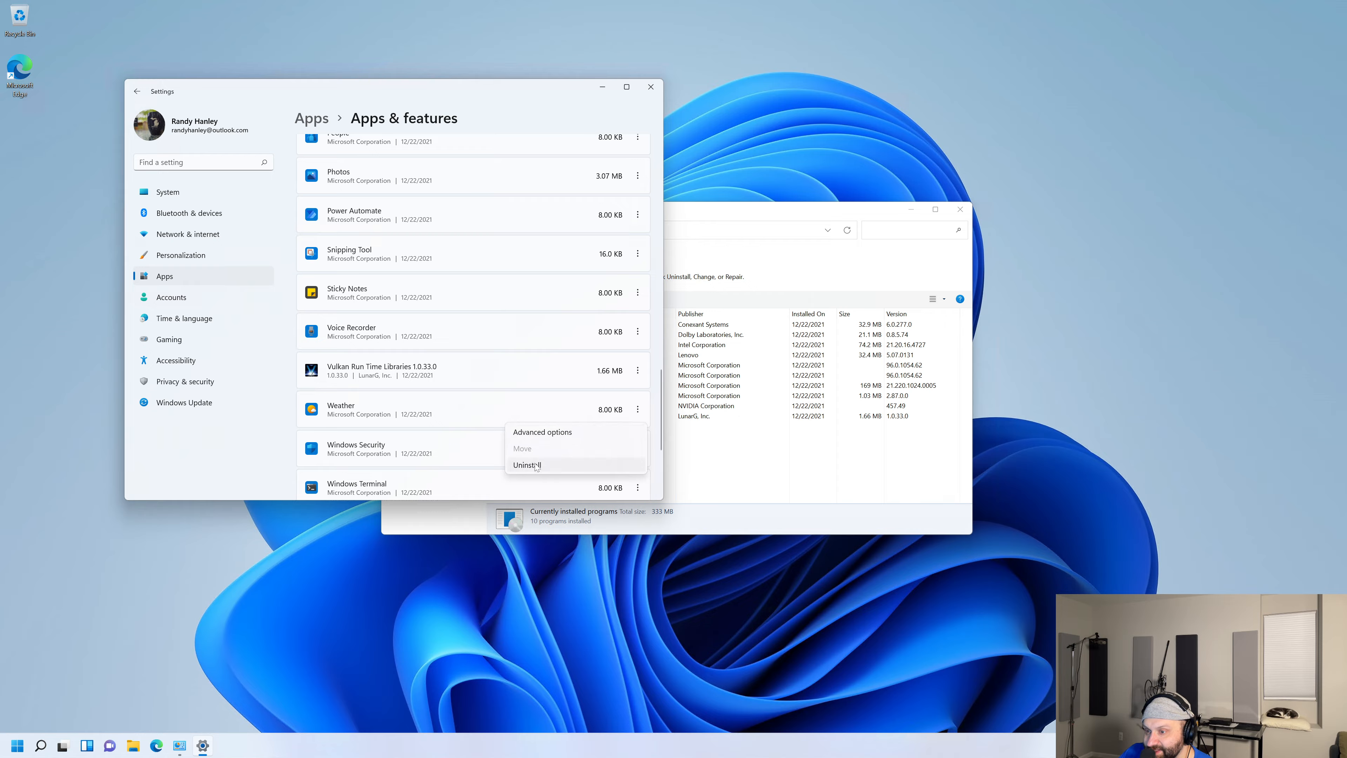
pyautogui.click(546, 462)
pyautogui.click(615, 465)
# Step: Uninstall Voice Recorder from the installed apps list
pyautogui.scroll(-3, 378, 389)
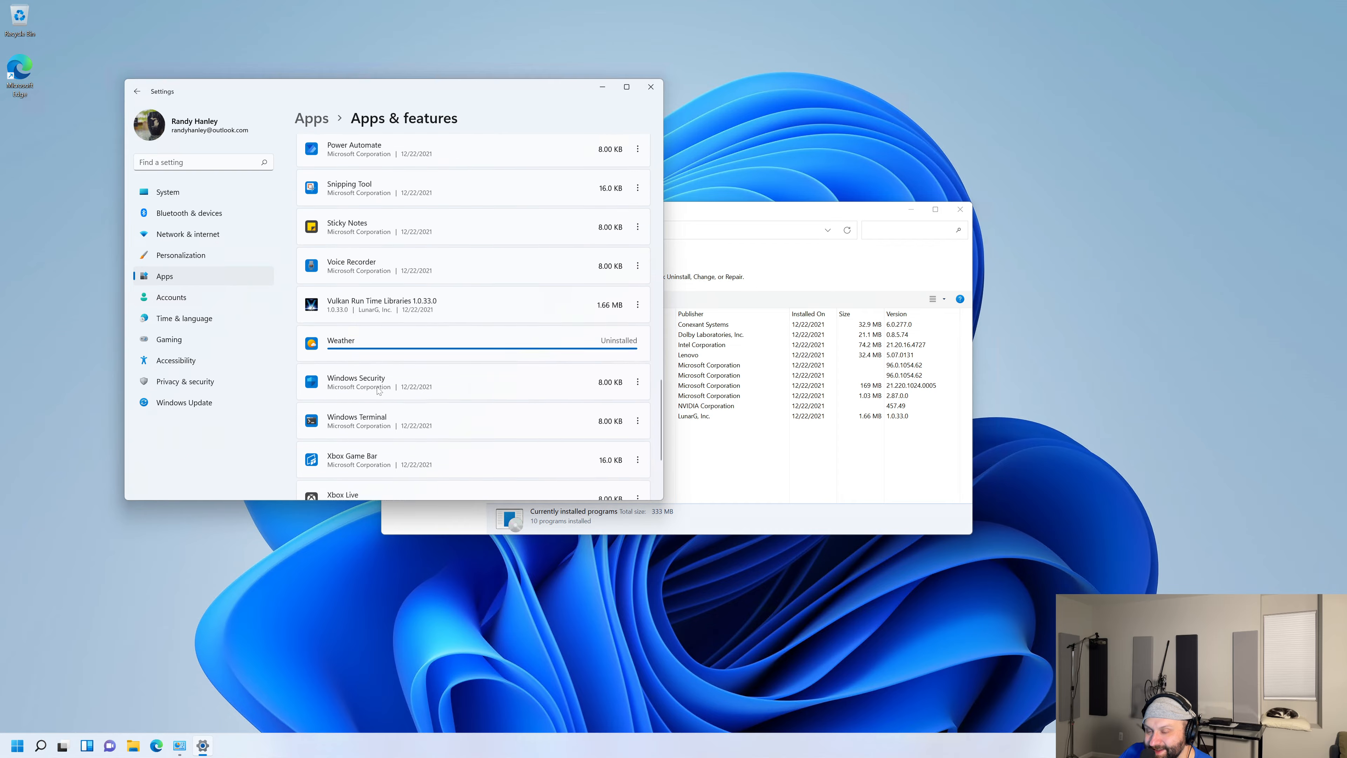
pyautogui.scroll(2, 560, 310)
pyautogui.click(637, 277)
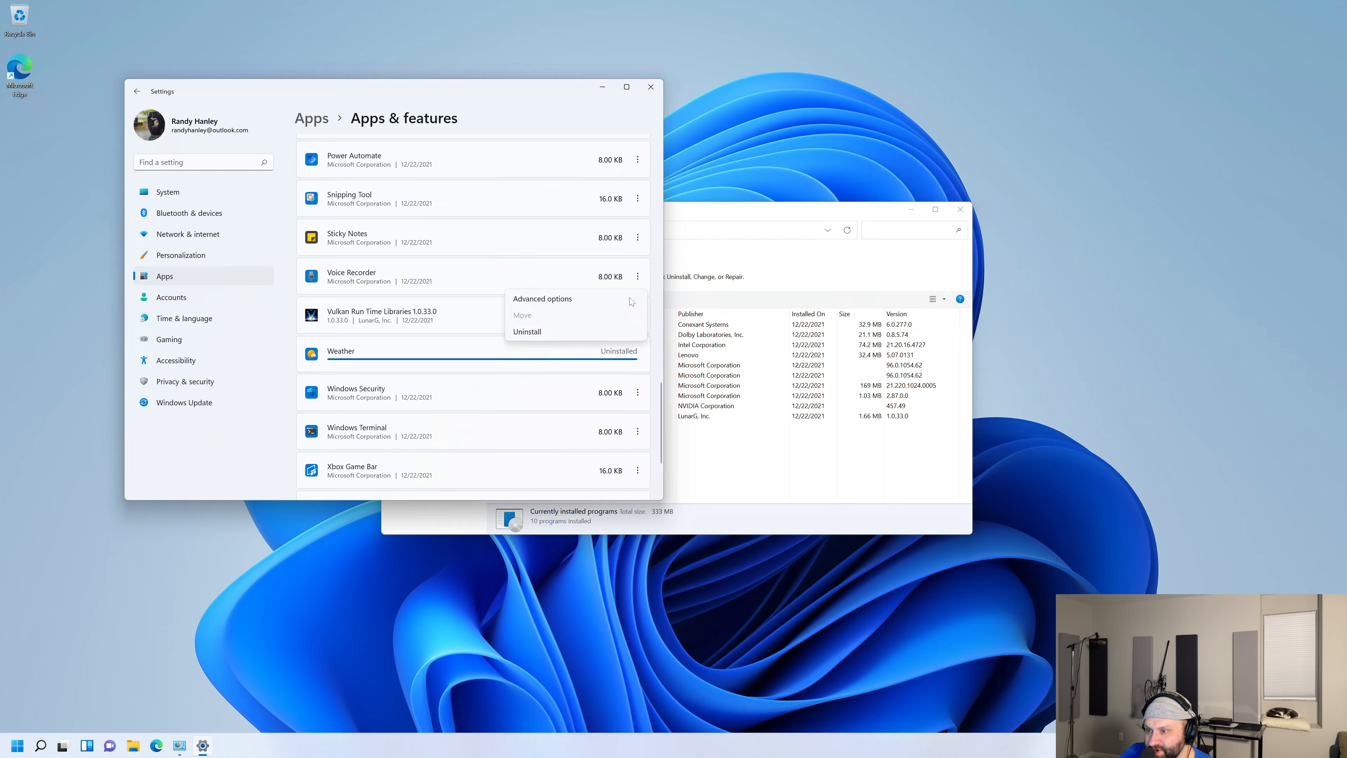
pyautogui.click(575, 335)
pyautogui.click(631, 334)
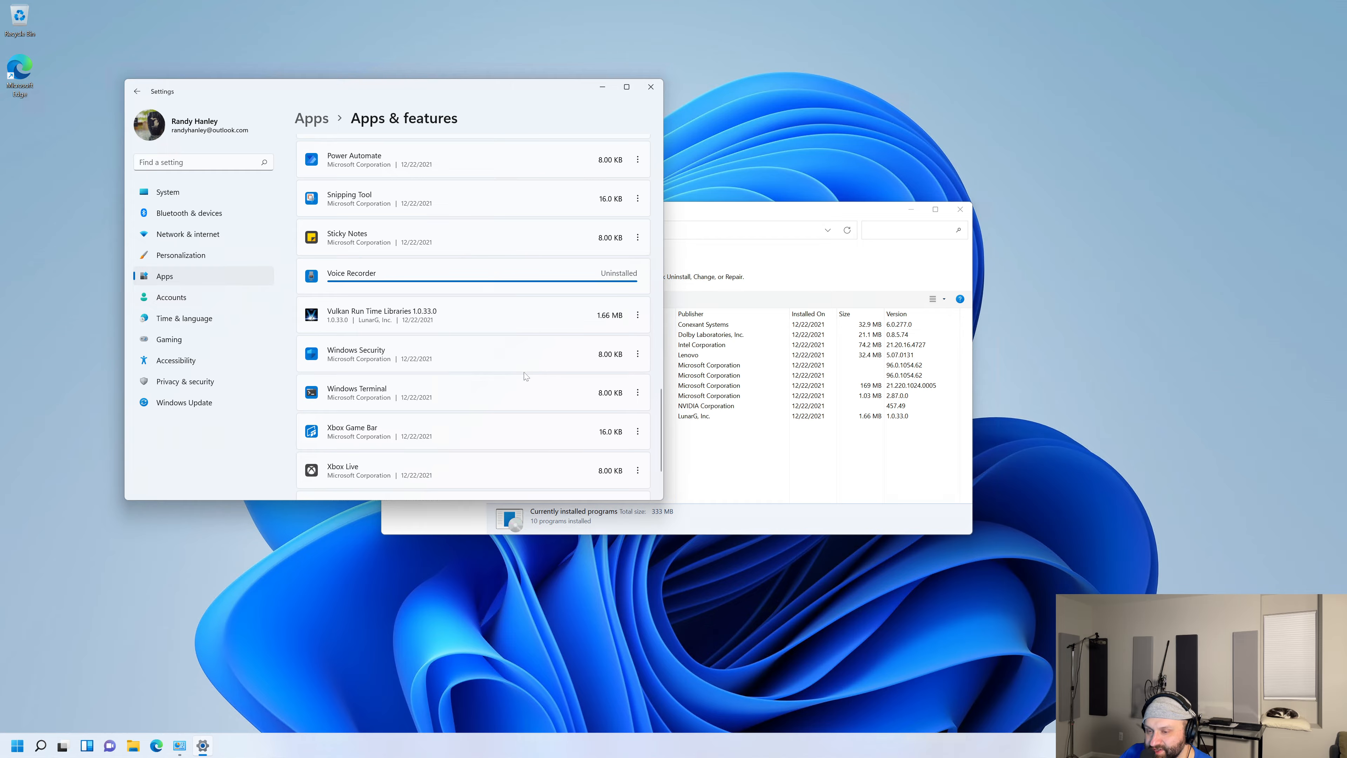
# Step: Uninstall Xbox Live from the installed apps list
pyautogui.scroll(-2, 517, 385)
pyautogui.click(637, 385)
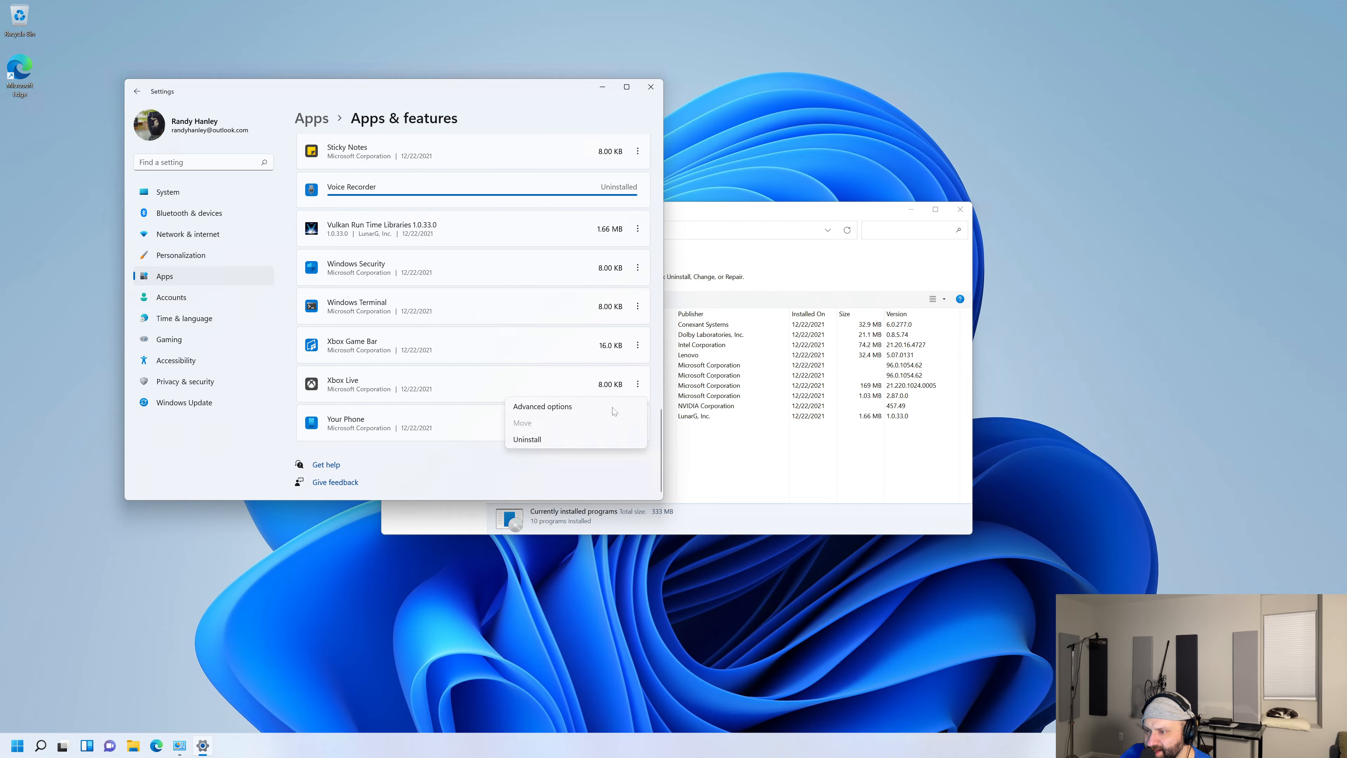
pyautogui.click(555, 436)
pyautogui.click(614, 440)
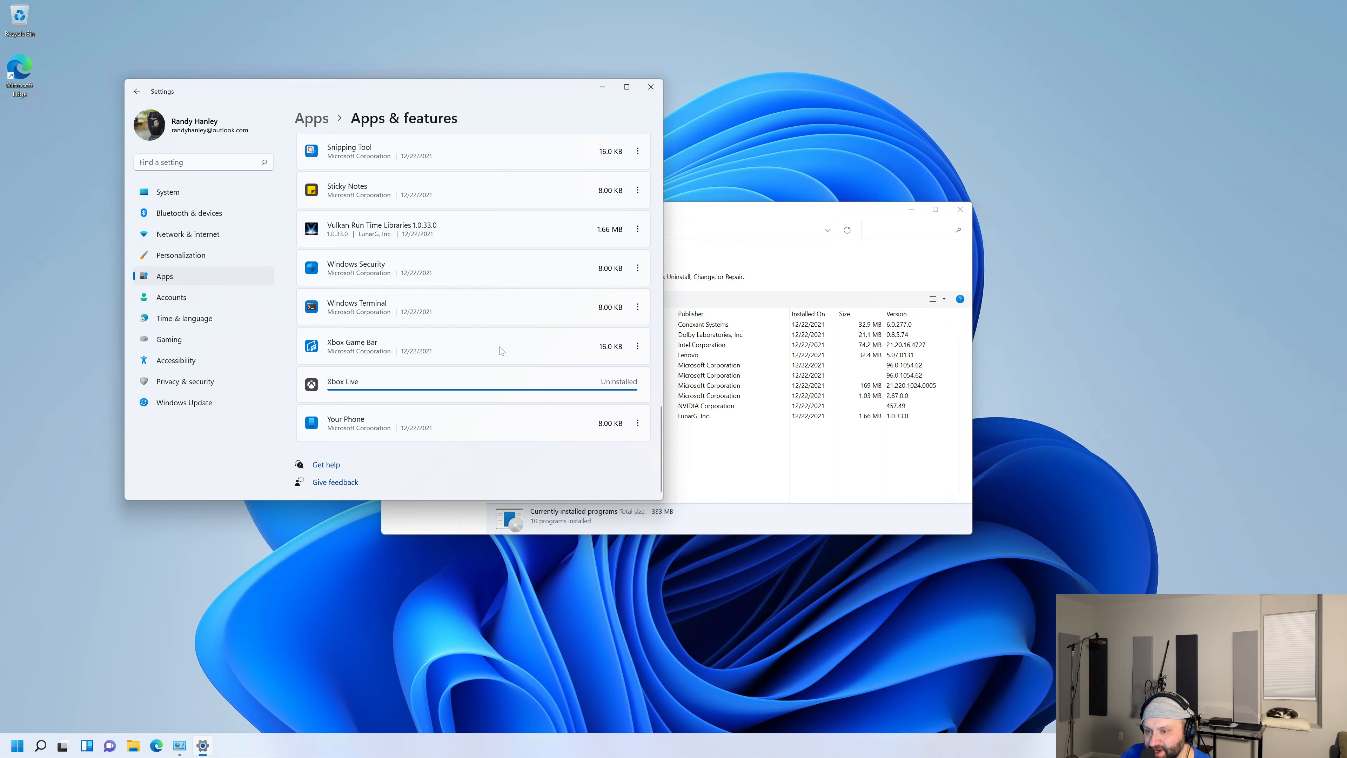
# Step: Uninstall Power Automate from the installed apps list
pyautogui.scroll(2, 406, 346)
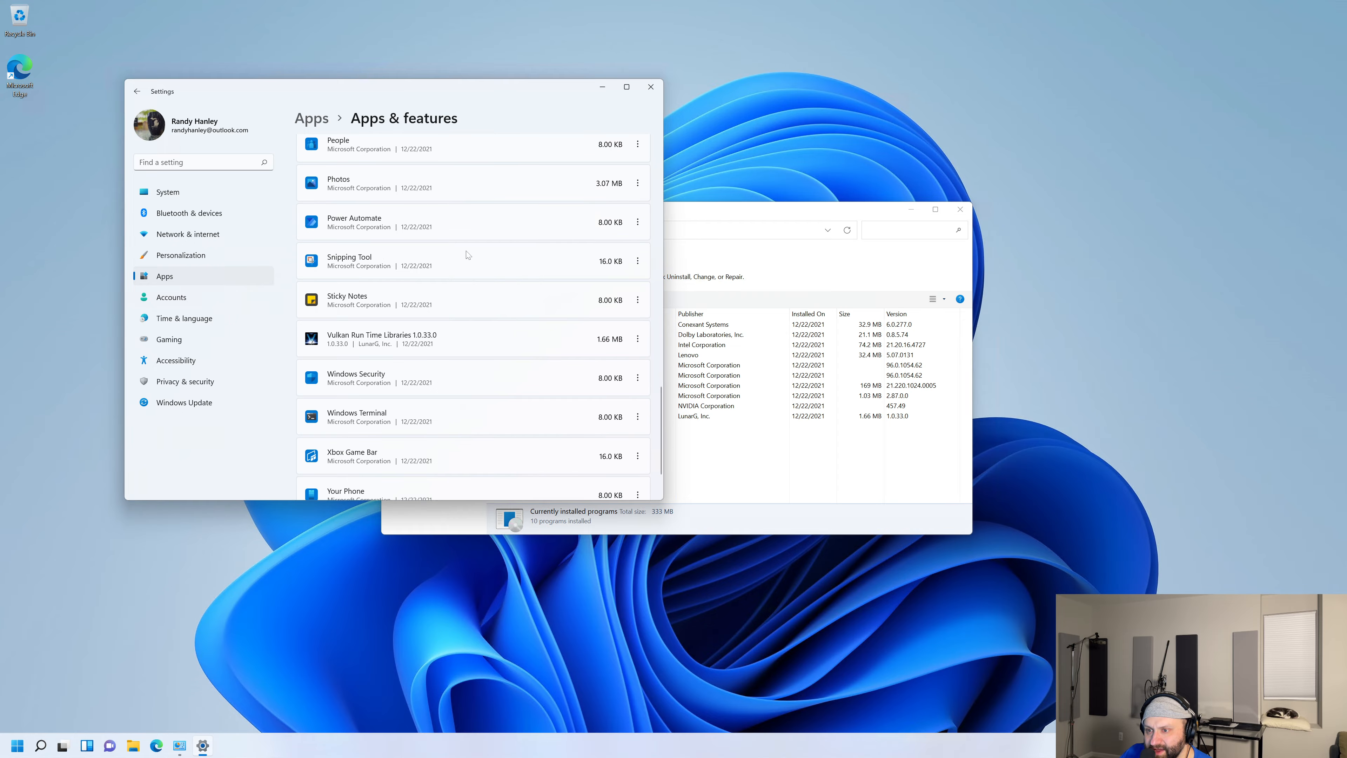
pyautogui.click(637, 222)
pyautogui.click(552, 279)
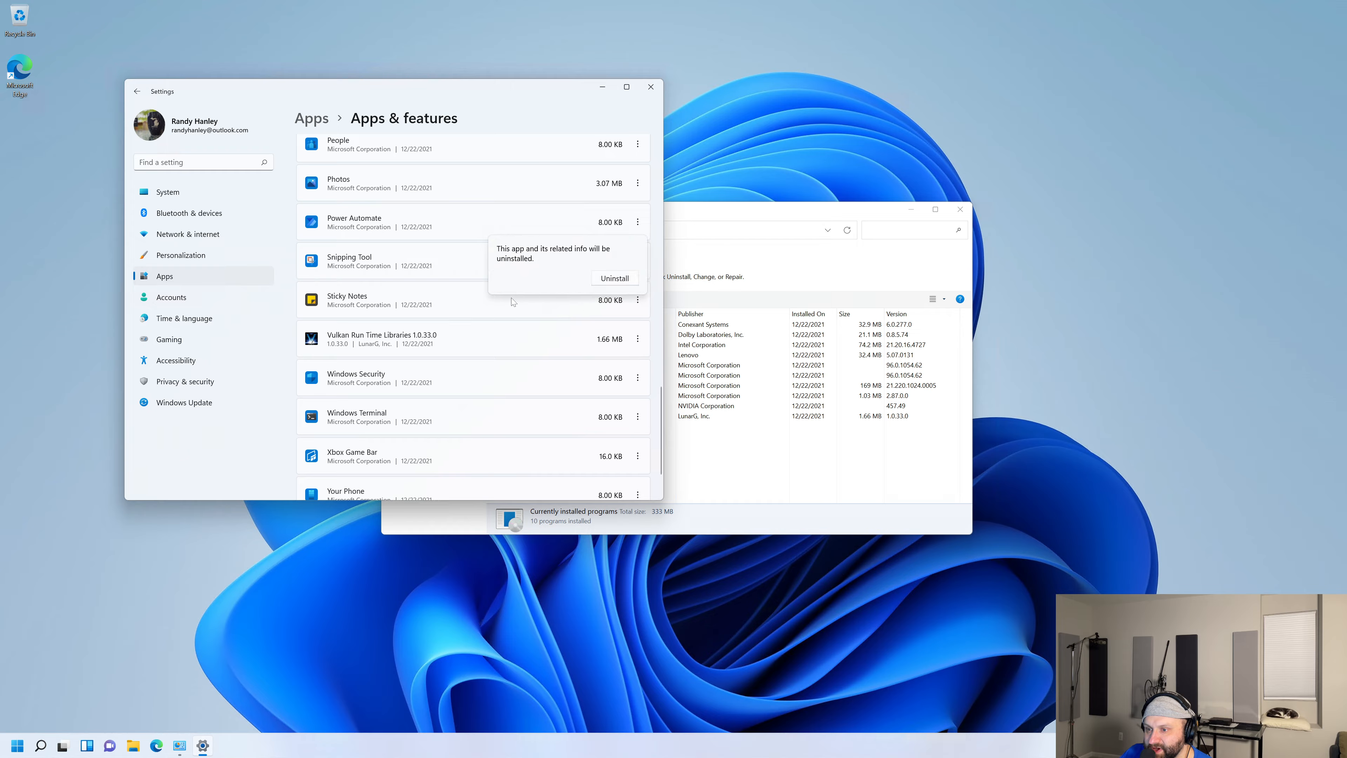
pyautogui.click(615, 278)
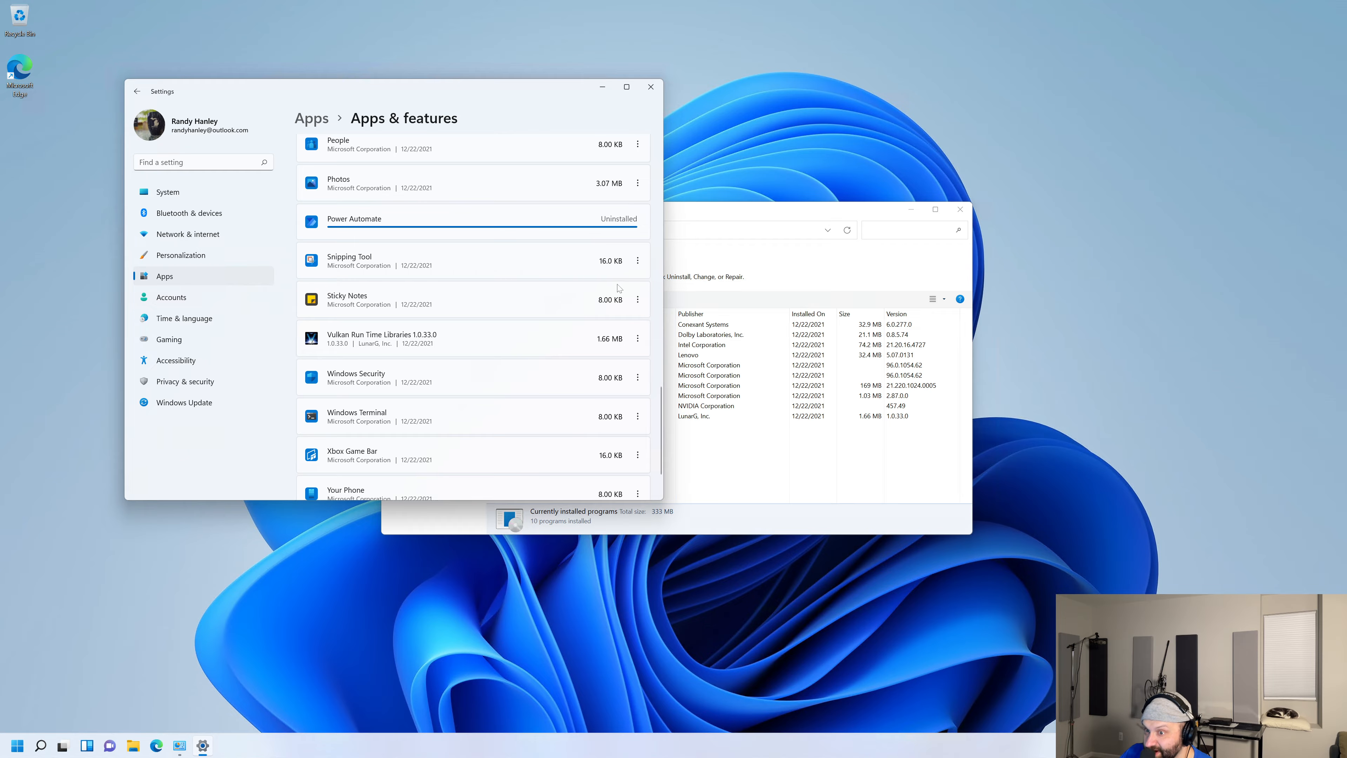
# Step: Uninstall Sticky Notes from the installed apps list and close Settings
pyautogui.click(637, 299)
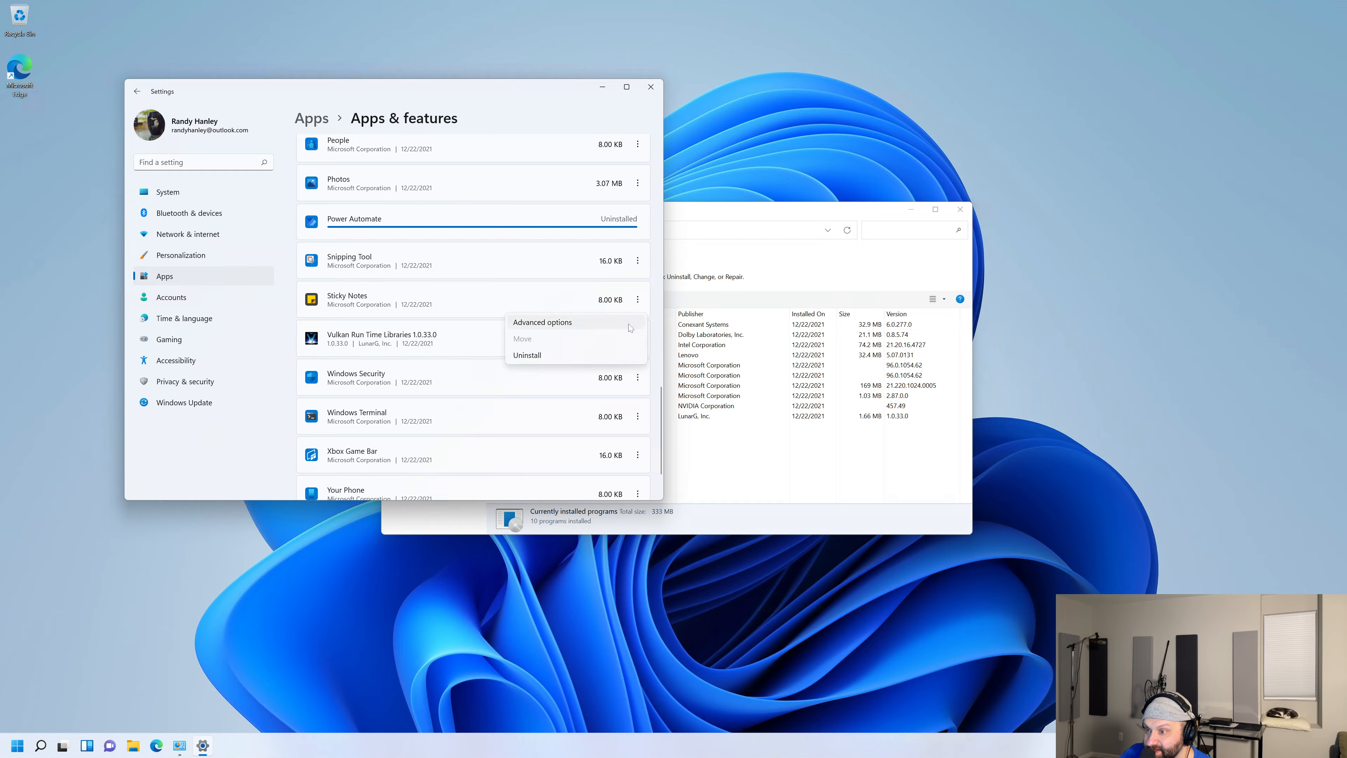
pyautogui.click(574, 352)
pyautogui.click(607, 319)
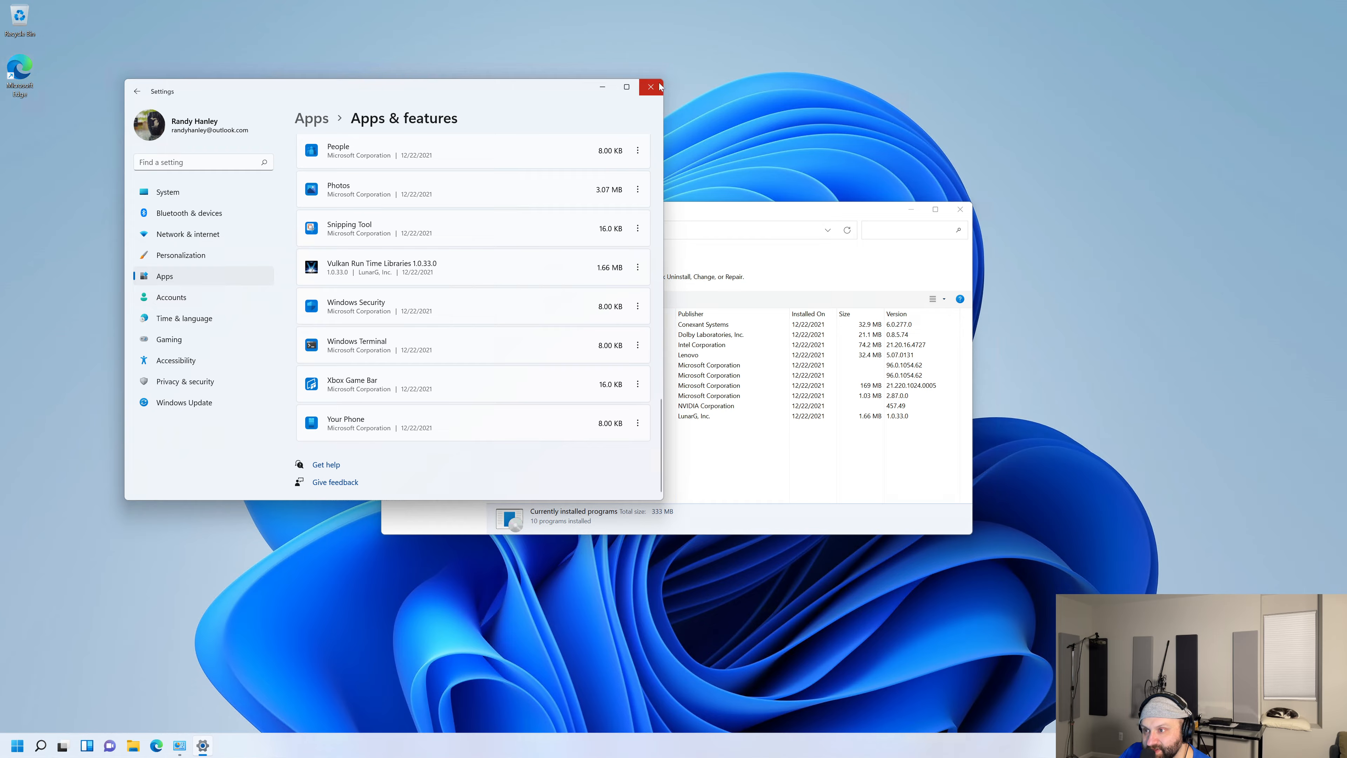
pyautogui.click(646, 86)
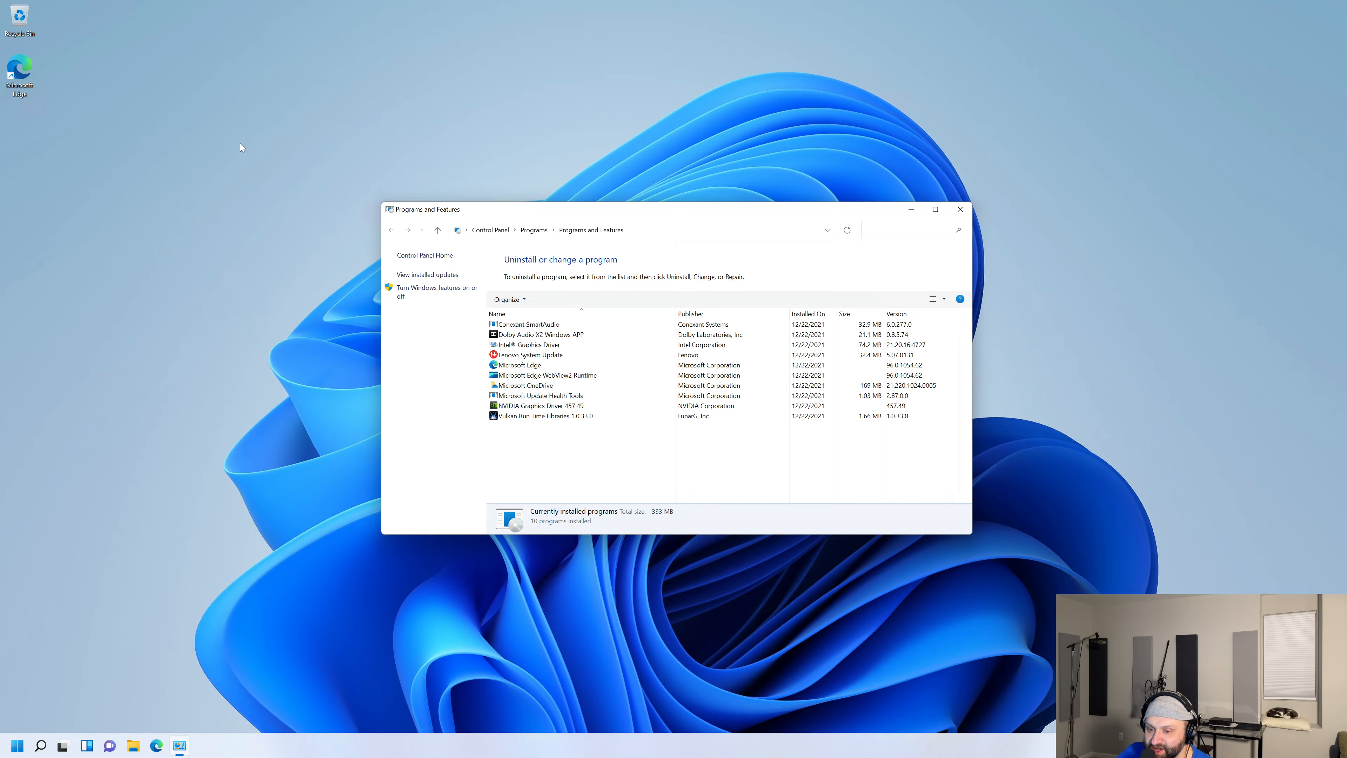
# Step: Open a new InPrivate window in Microsoft Edge and go to ninite.com
pyautogui.rightClick(156, 744)
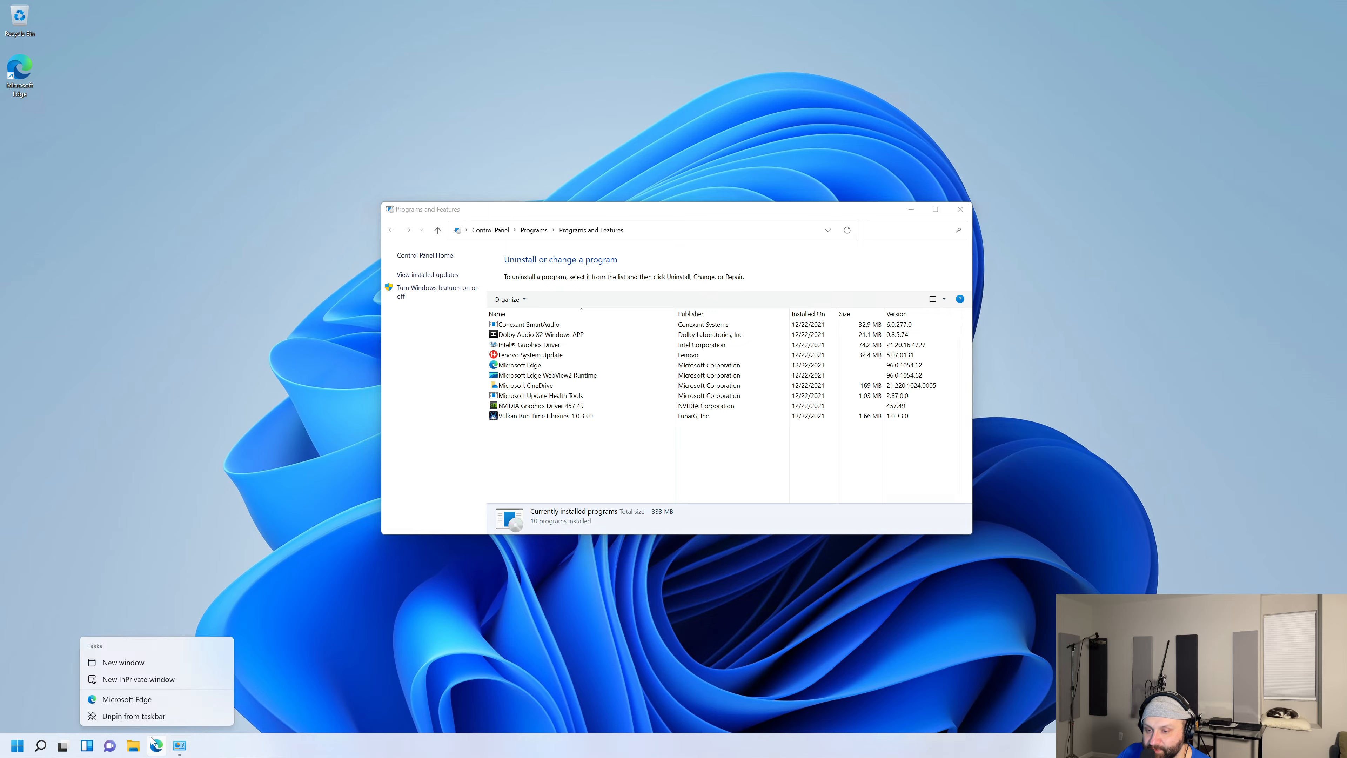
pyautogui.click(159, 679)
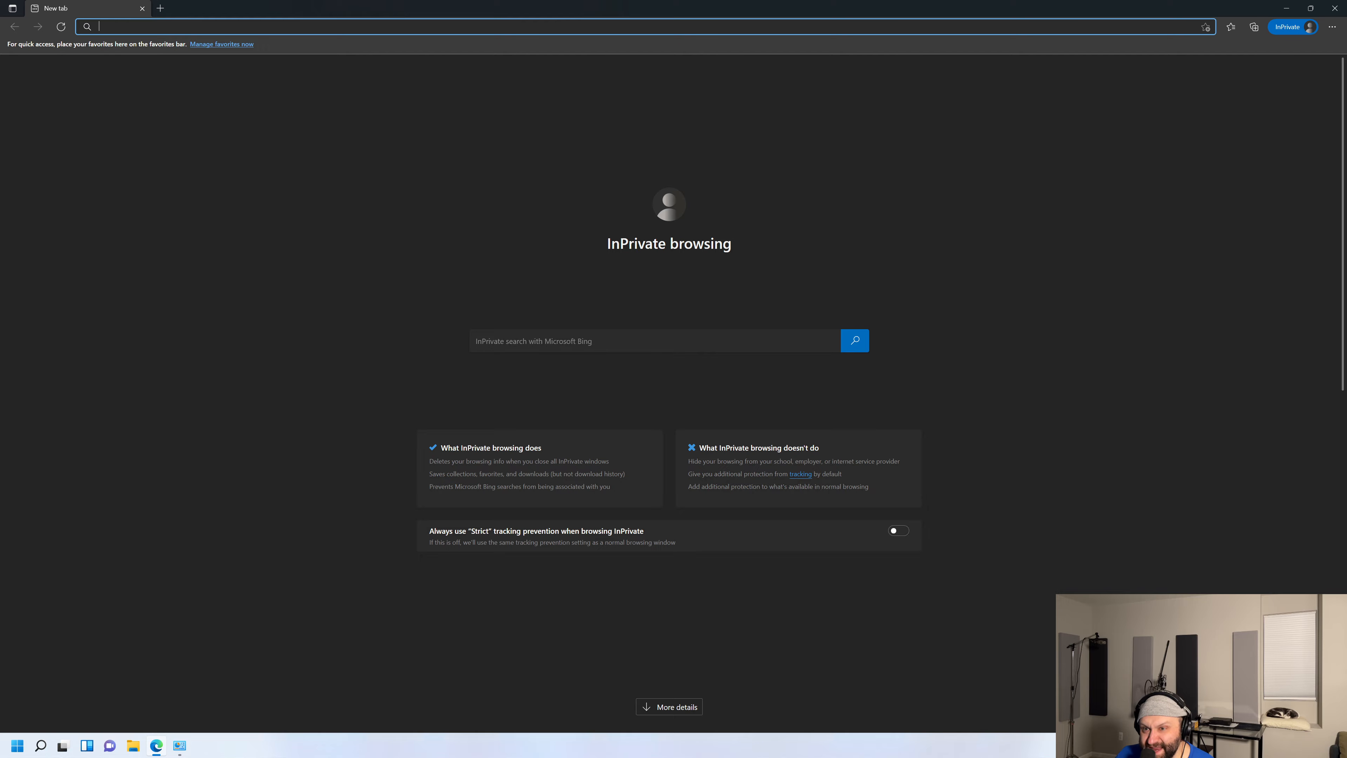
pyautogui.write('ninite.com')
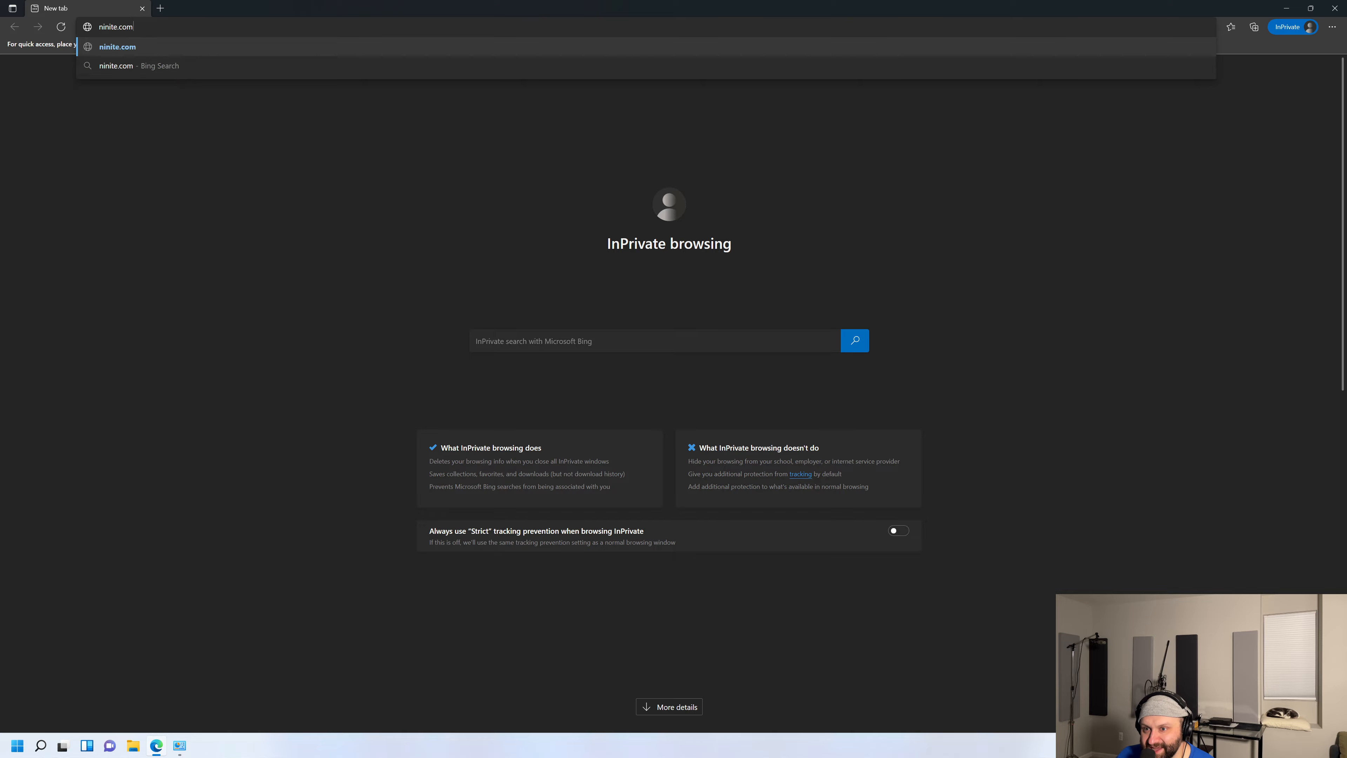
pyautogui.press('Return')
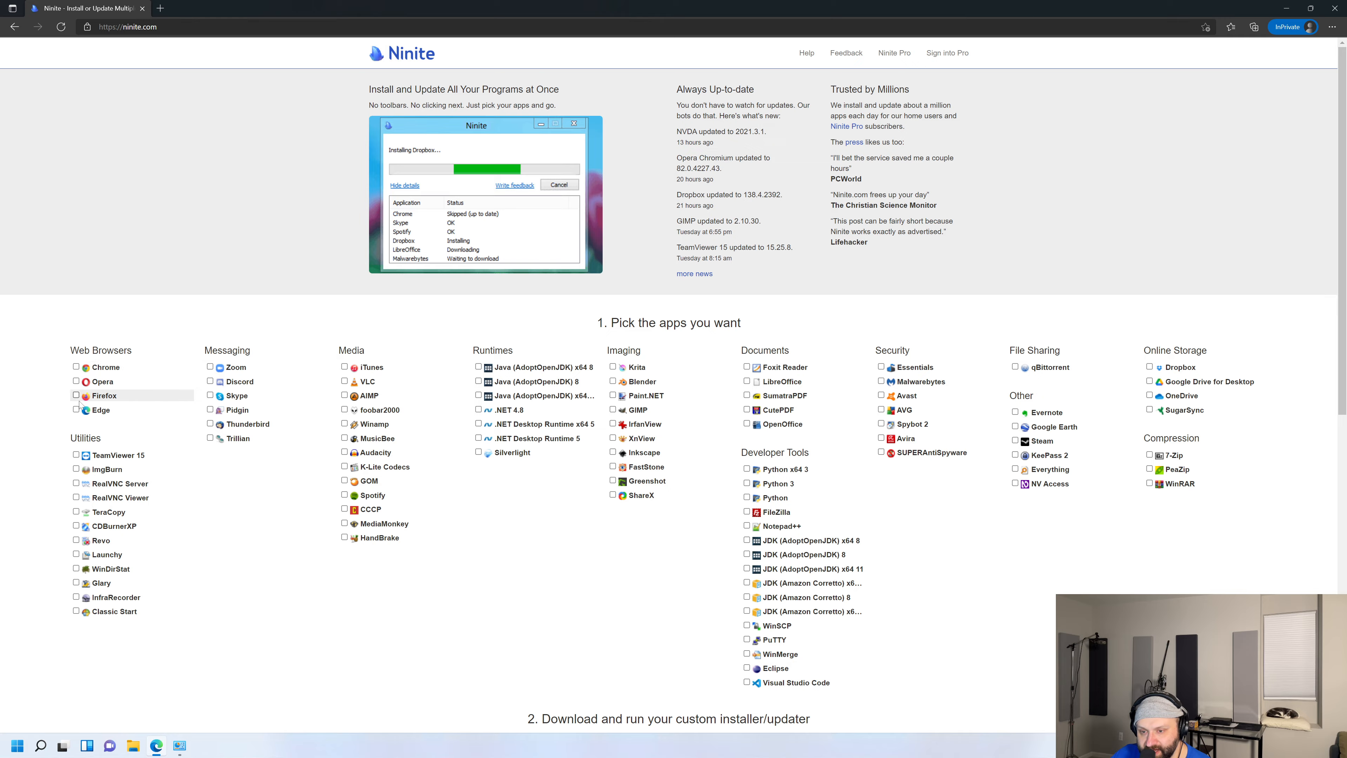
pyautogui.click(152, 748)
pyautogui.click(153, 747)
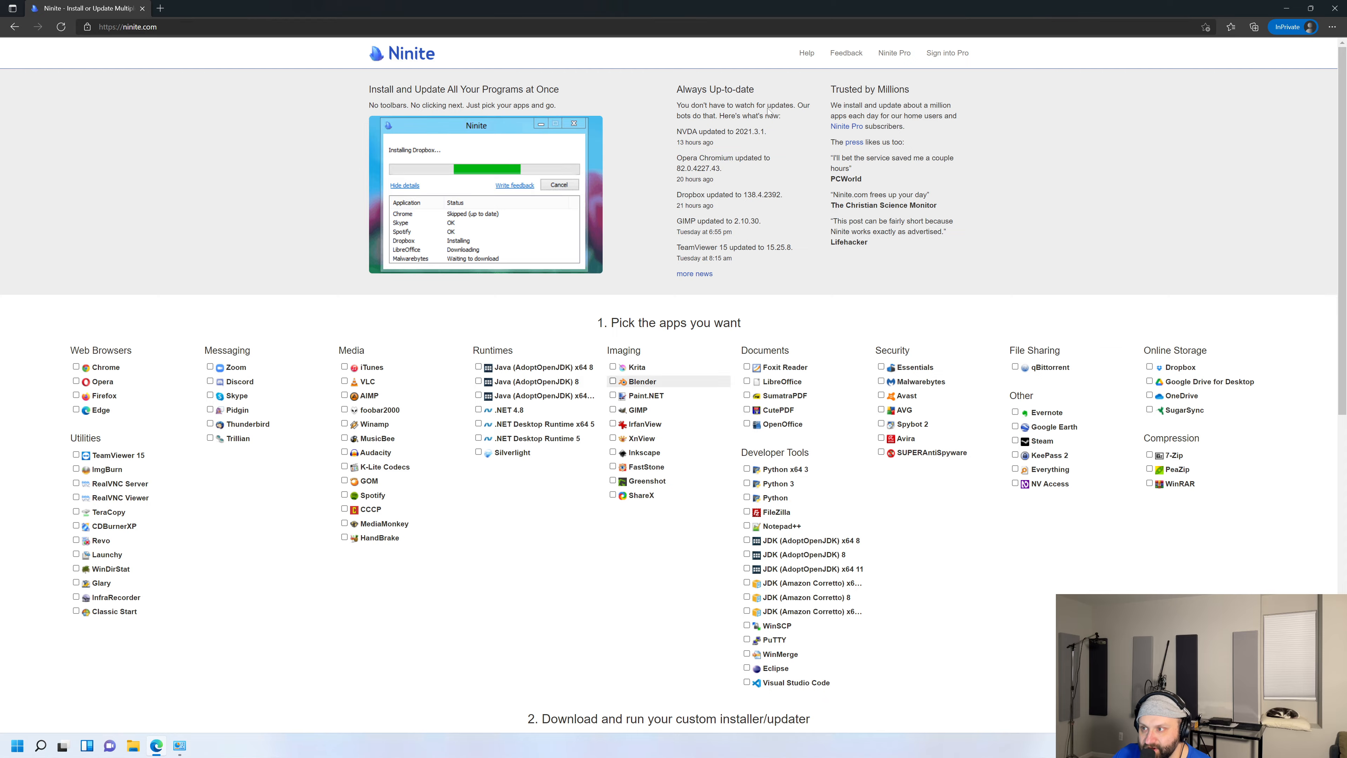
pyautogui.click(1332, 28)
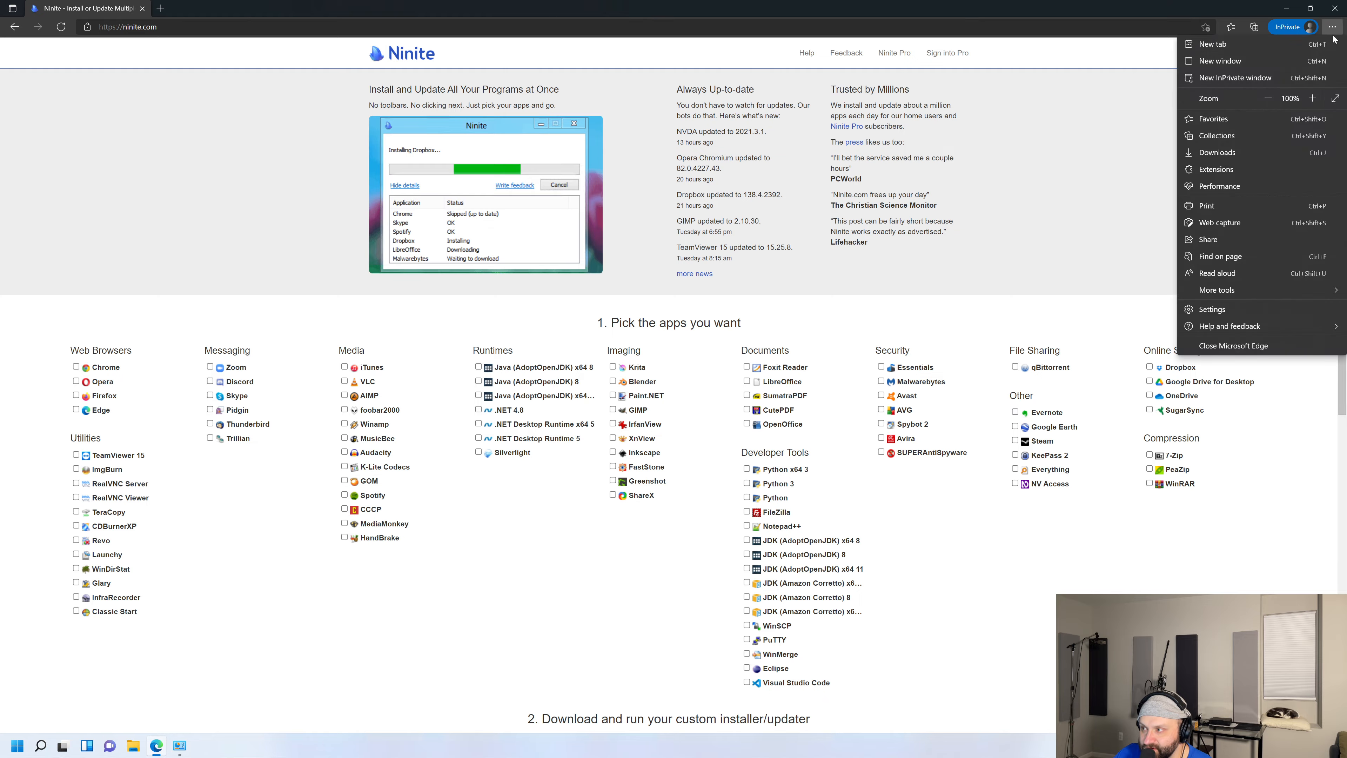
pyautogui.click(1218, 169)
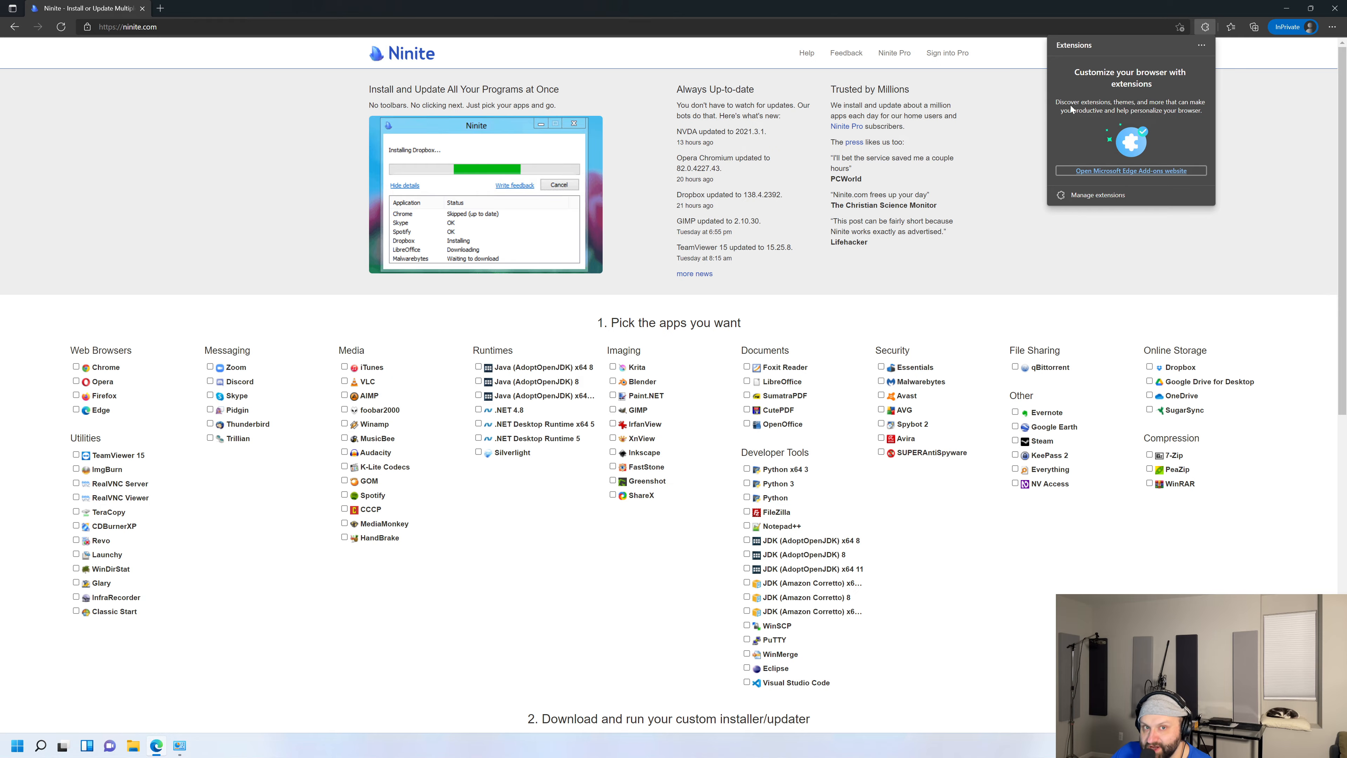
pyautogui.click(1251, 96)
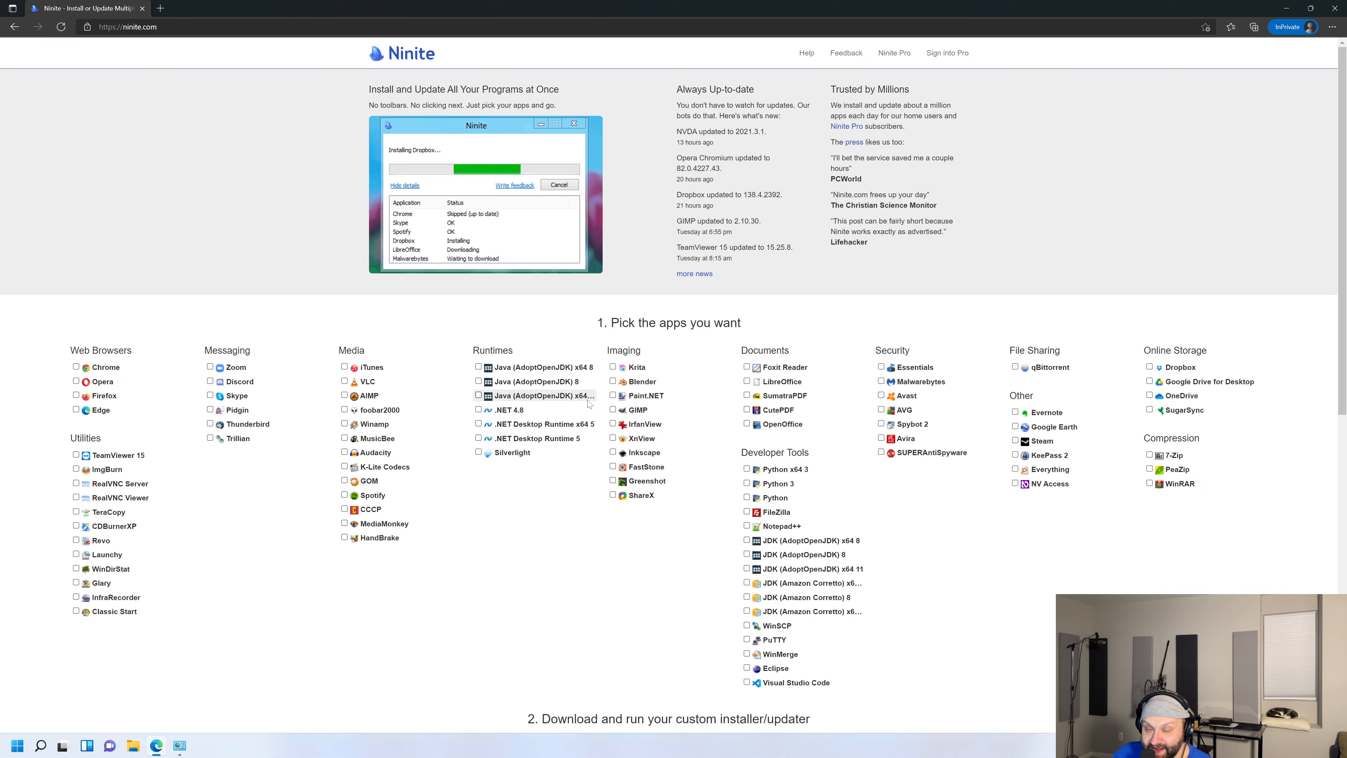
# Step: Select VLC and HandBrake under Media and Greenshot under Imaging for the Ninite installer, leaving iTunes unselected
pyautogui.click(344, 367)
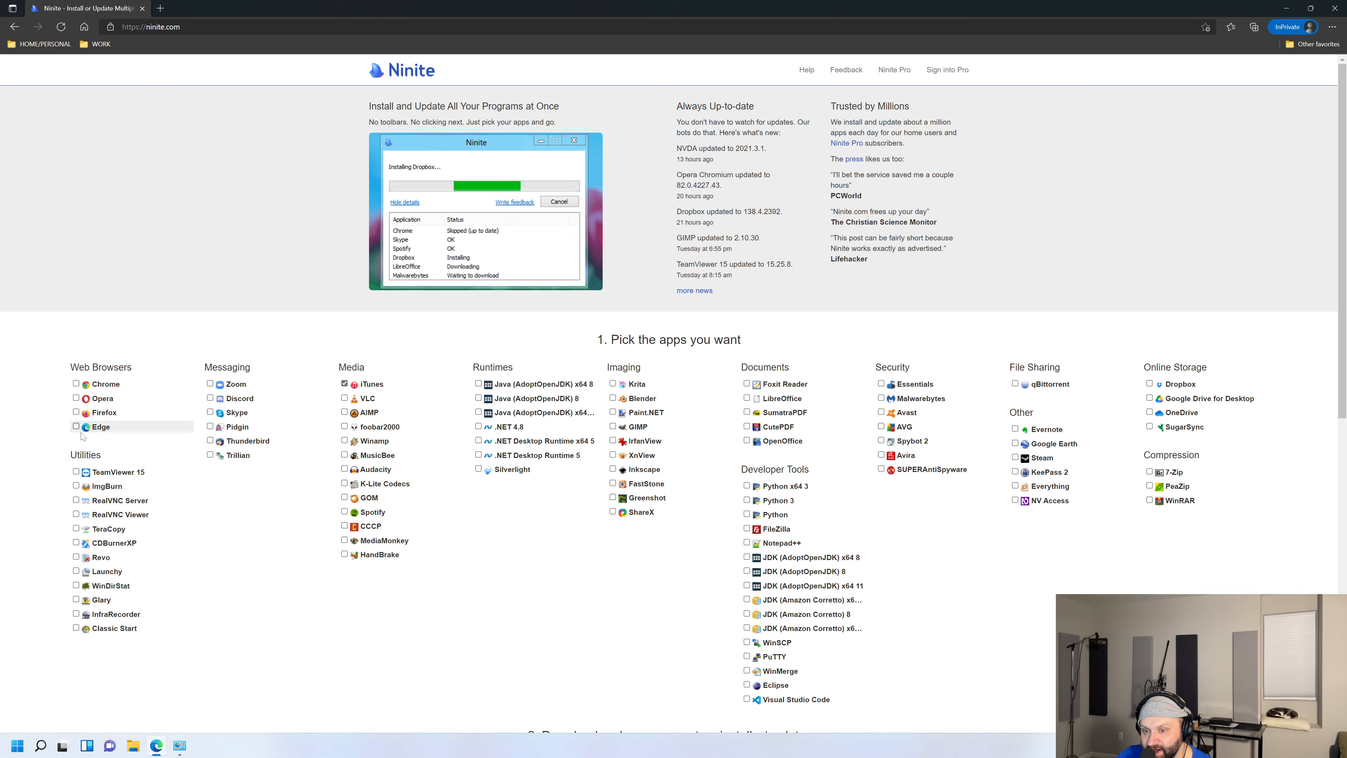
pyautogui.scroll(-2, 186, 318)
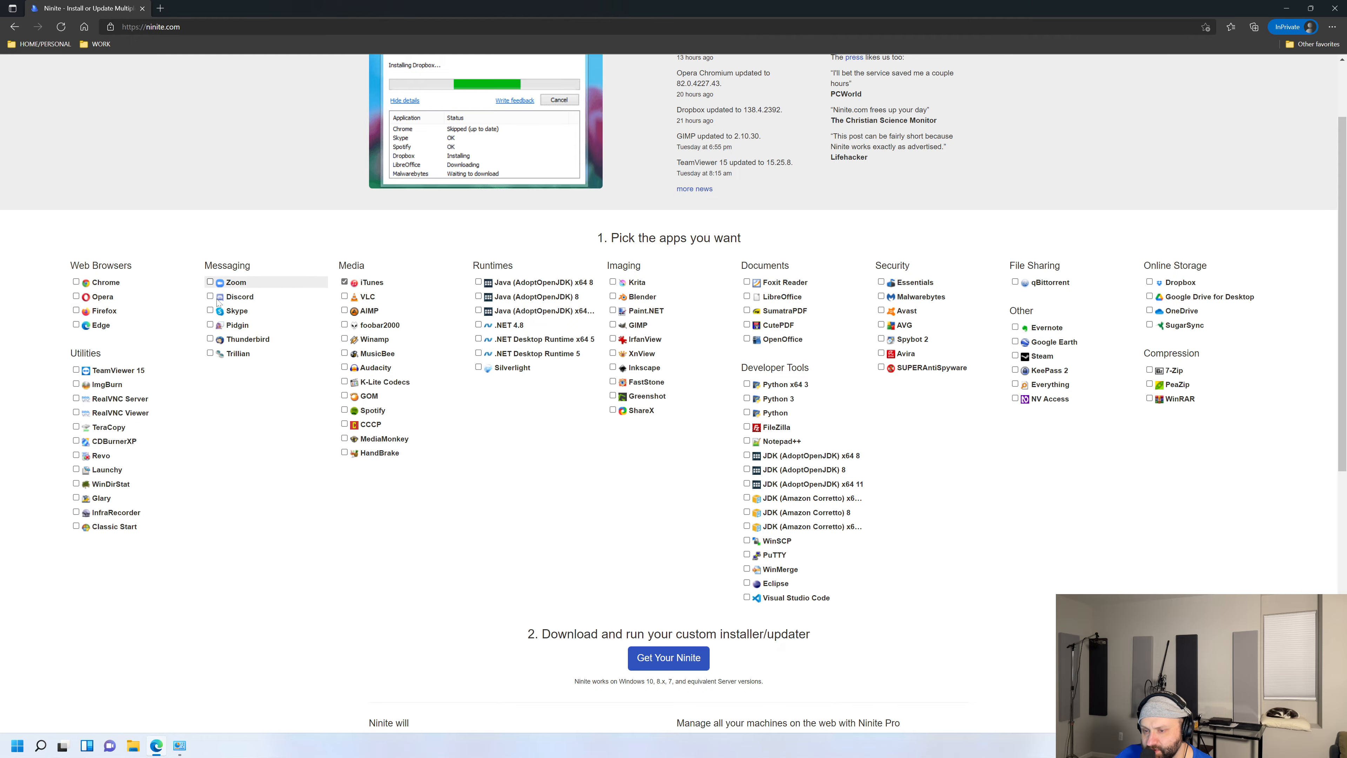
pyautogui.click(344, 282)
pyautogui.click(345, 296)
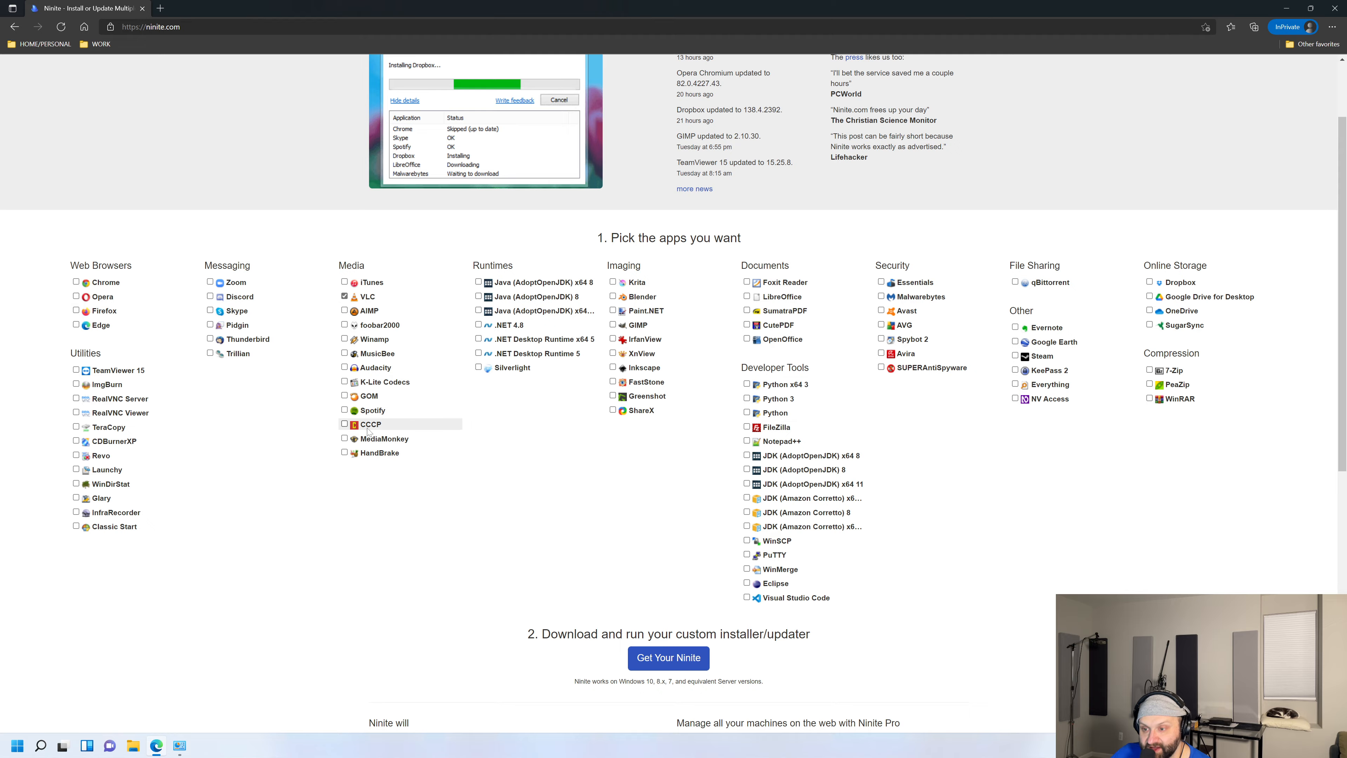
pyautogui.click(345, 453)
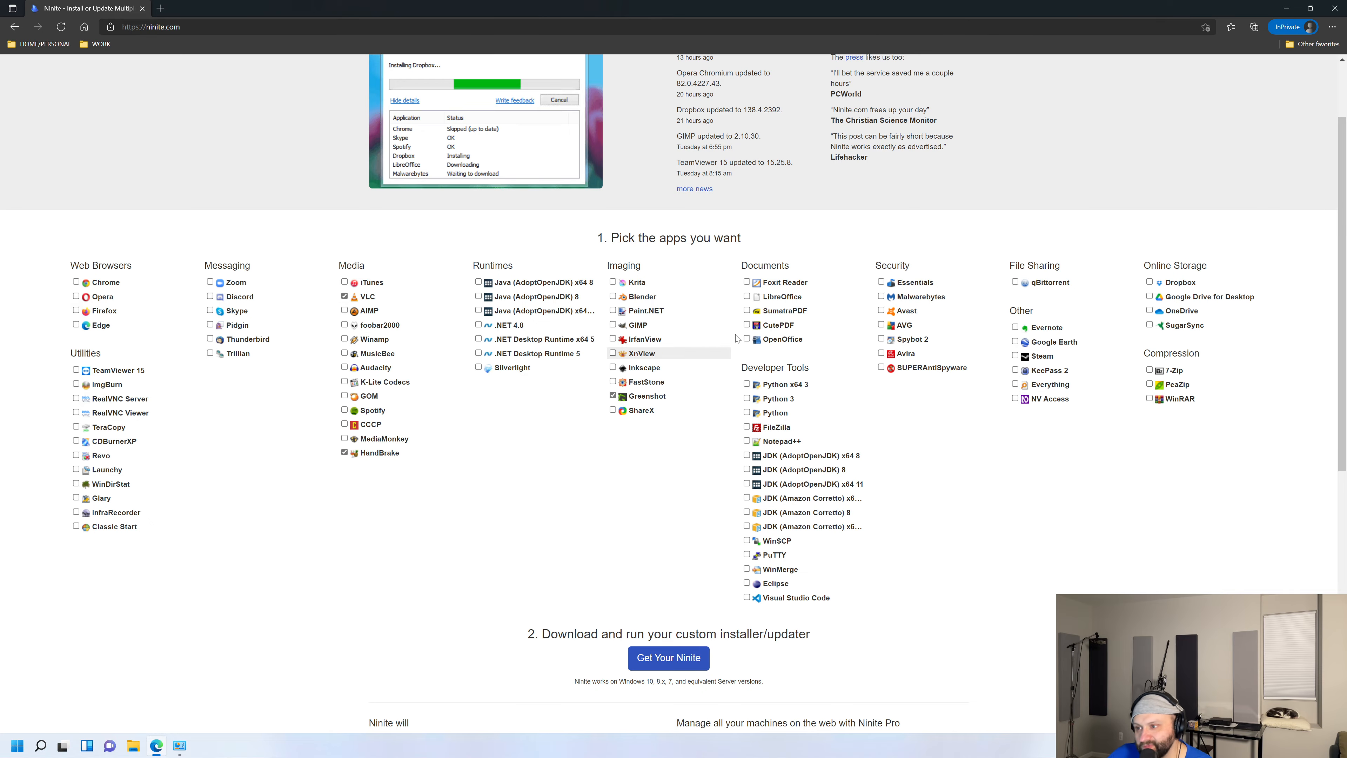
# Step: Add Notepad++ and FileZilla from Developer Tools to the Ninite app selection
pyautogui.scroll(-2, 745, 208)
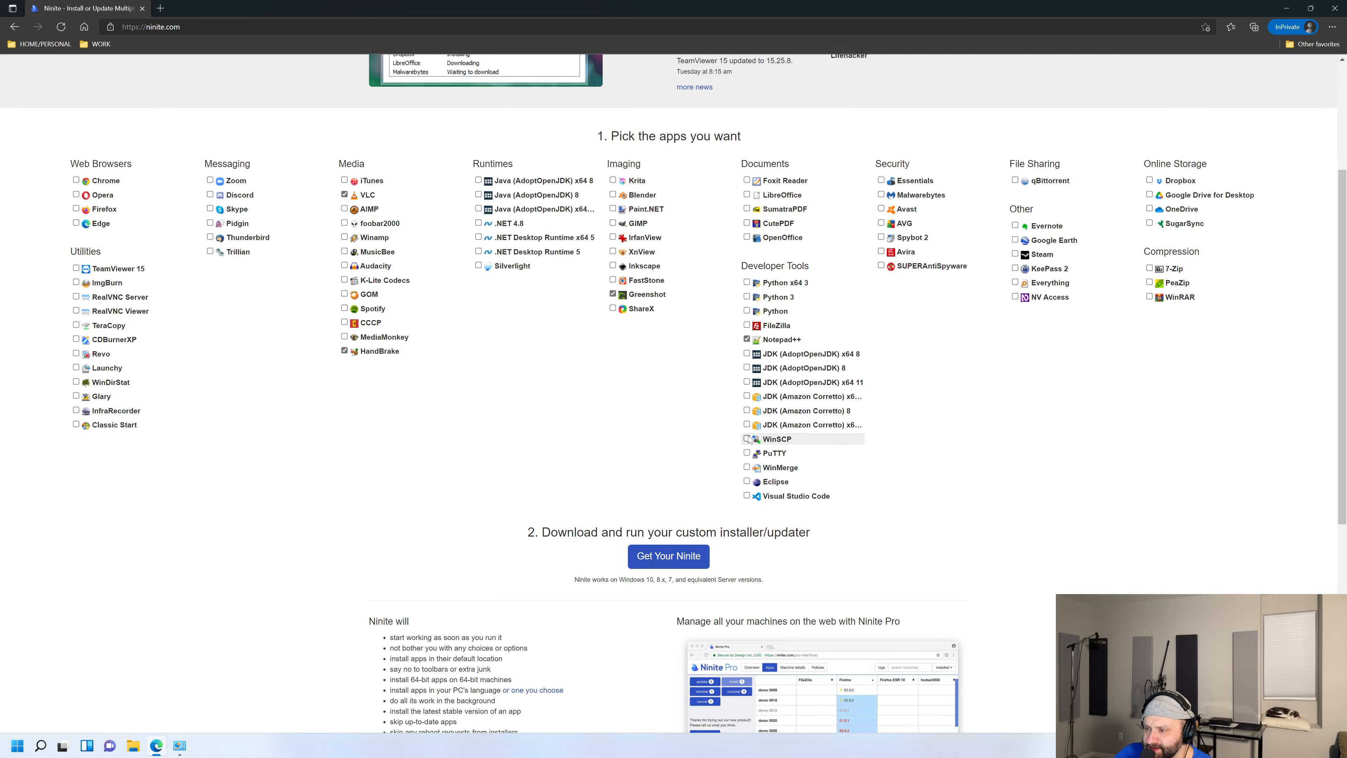
pyautogui.scroll(-2, 750, 439)
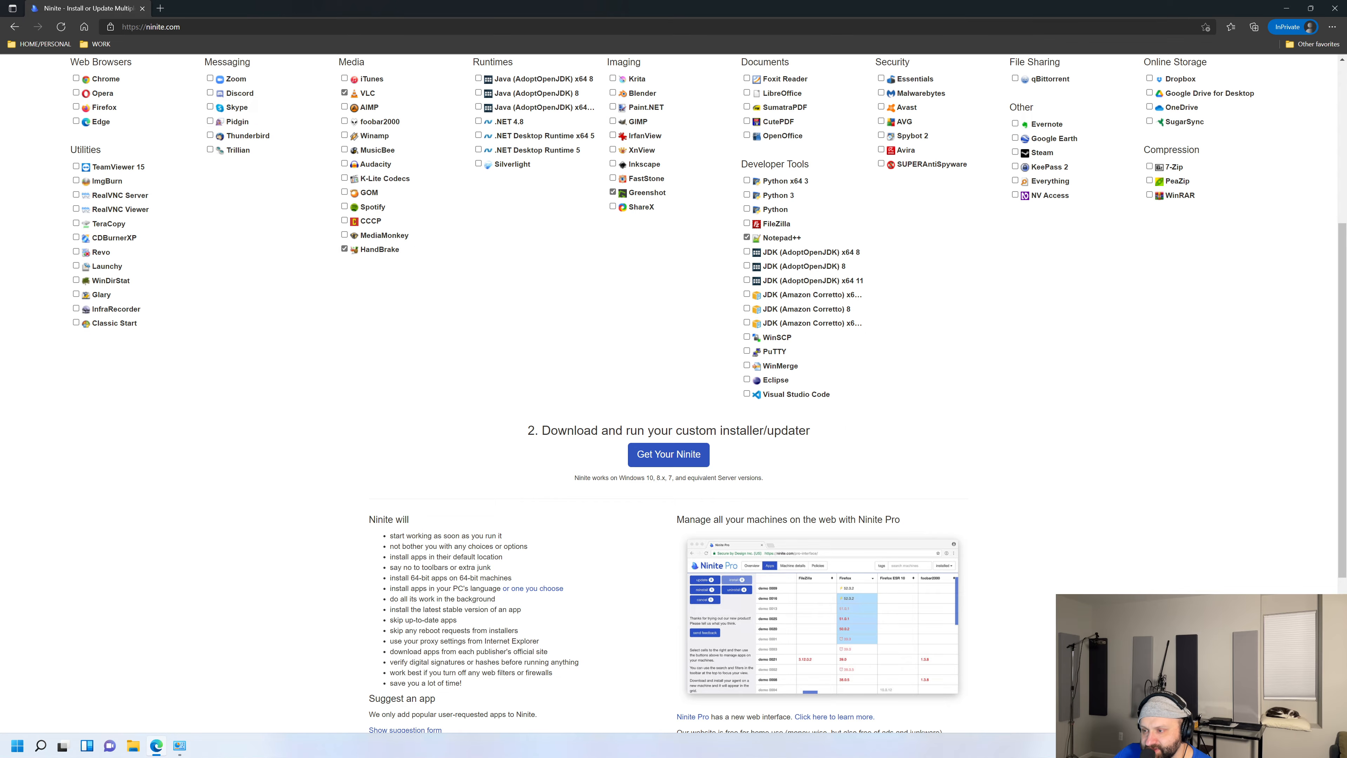
pyautogui.scroll(2, 751, 440)
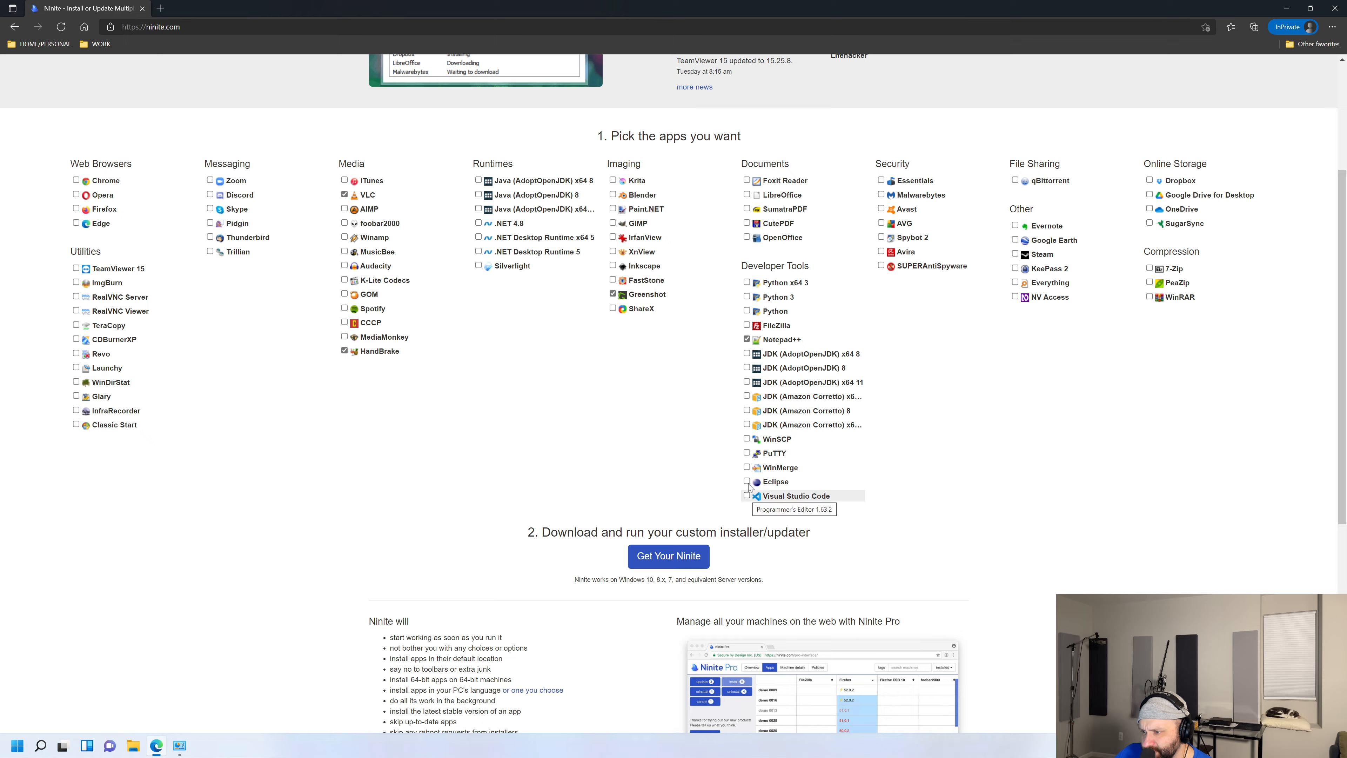
pyautogui.click(747, 325)
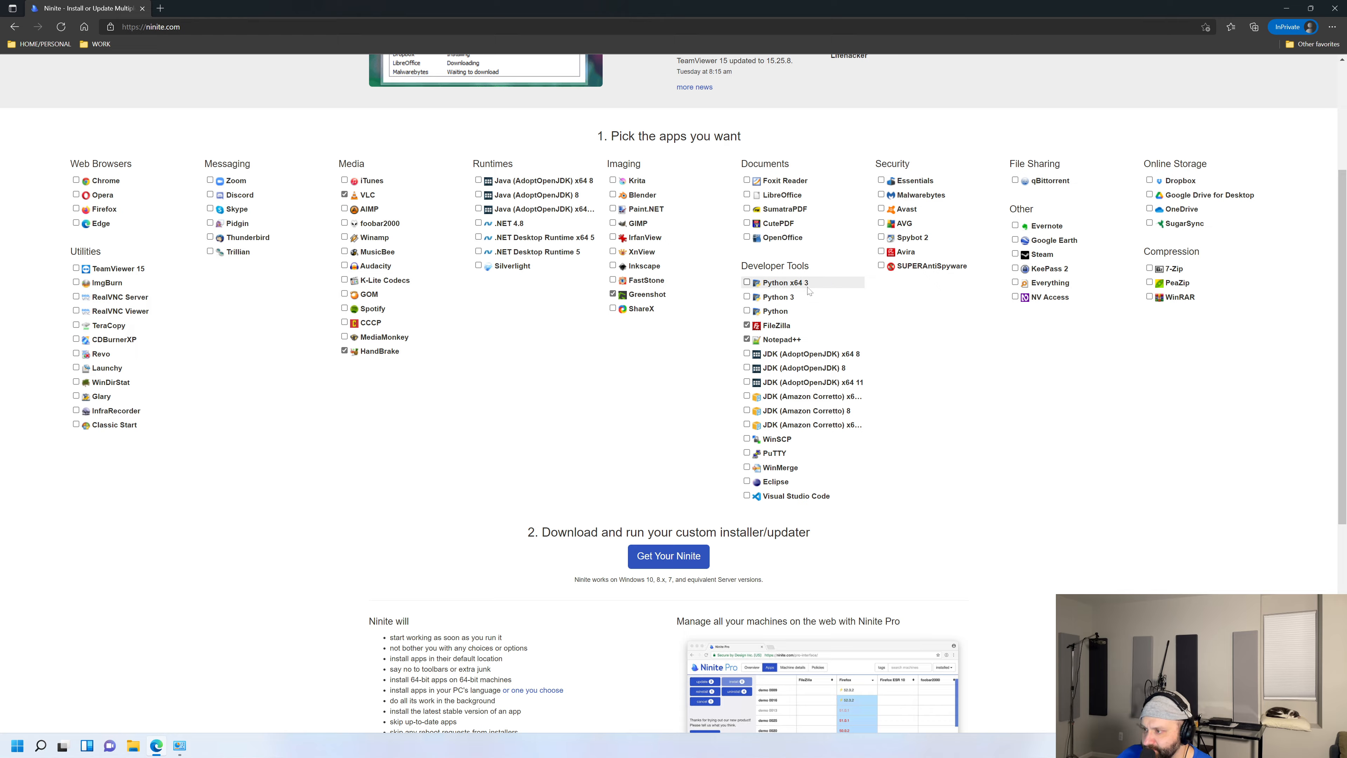
# Step: Add Steam and 7-Zip to the Ninite app selection and download the custom installer
pyautogui.click(1015, 254)
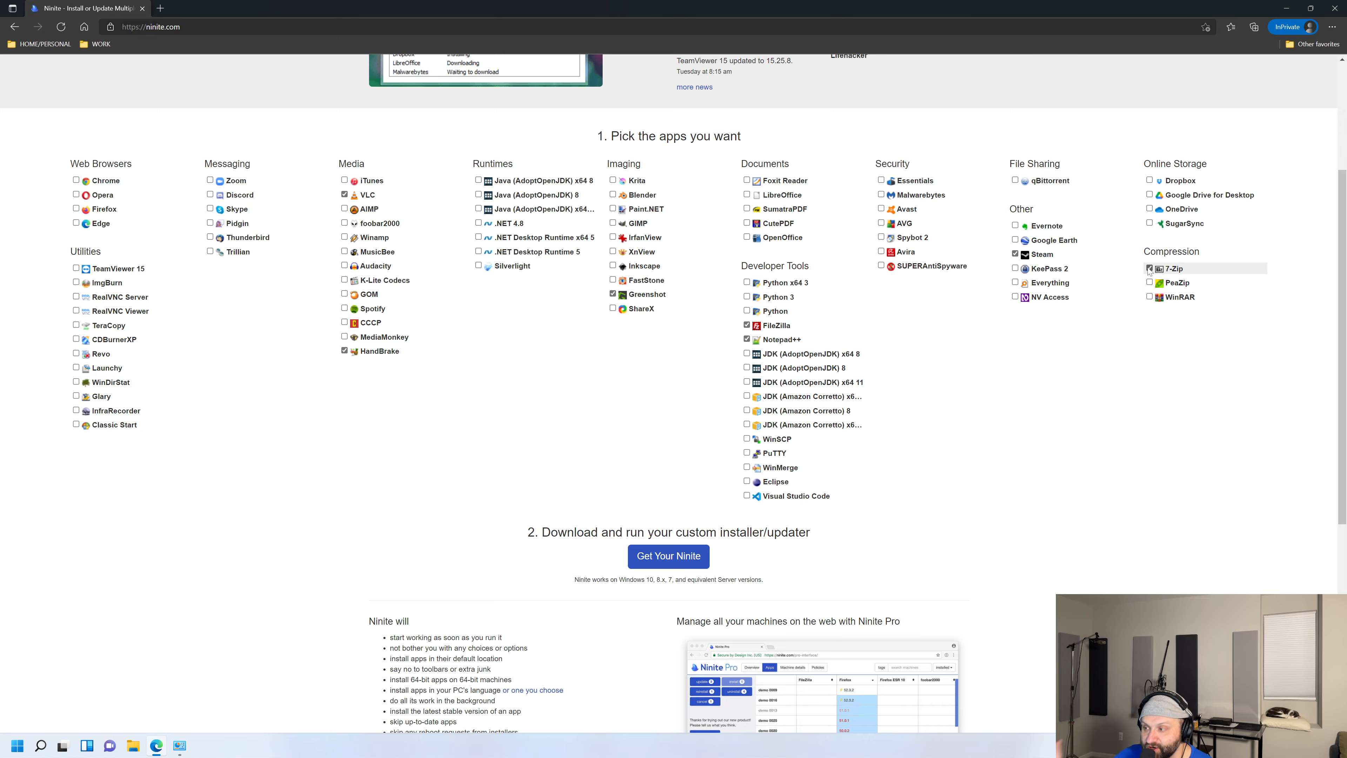
pyautogui.click(689, 556)
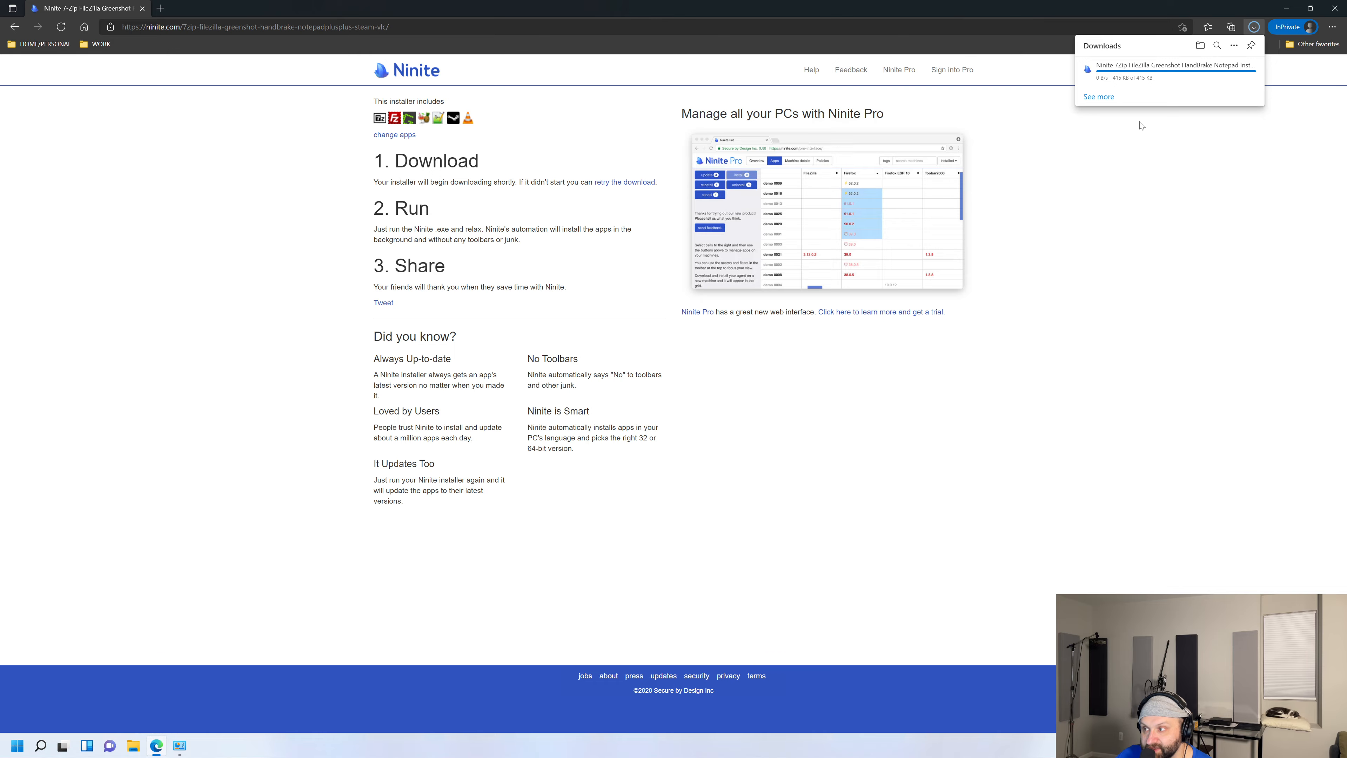
# Step: Run the downloaded Ninite installer with its details shown, minimize the browser, and close the installer when it finishes
pyautogui.click(1150, 83)
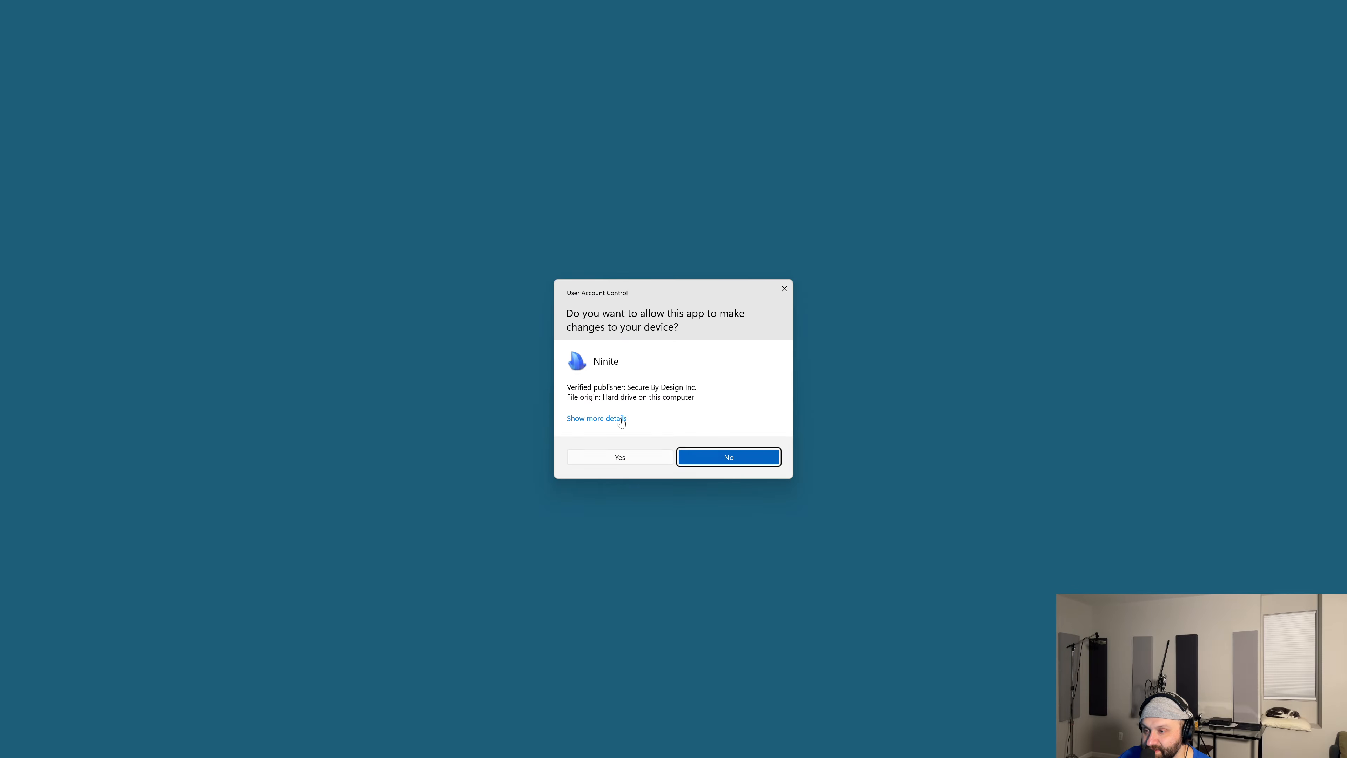
pyautogui.click(619, 458)
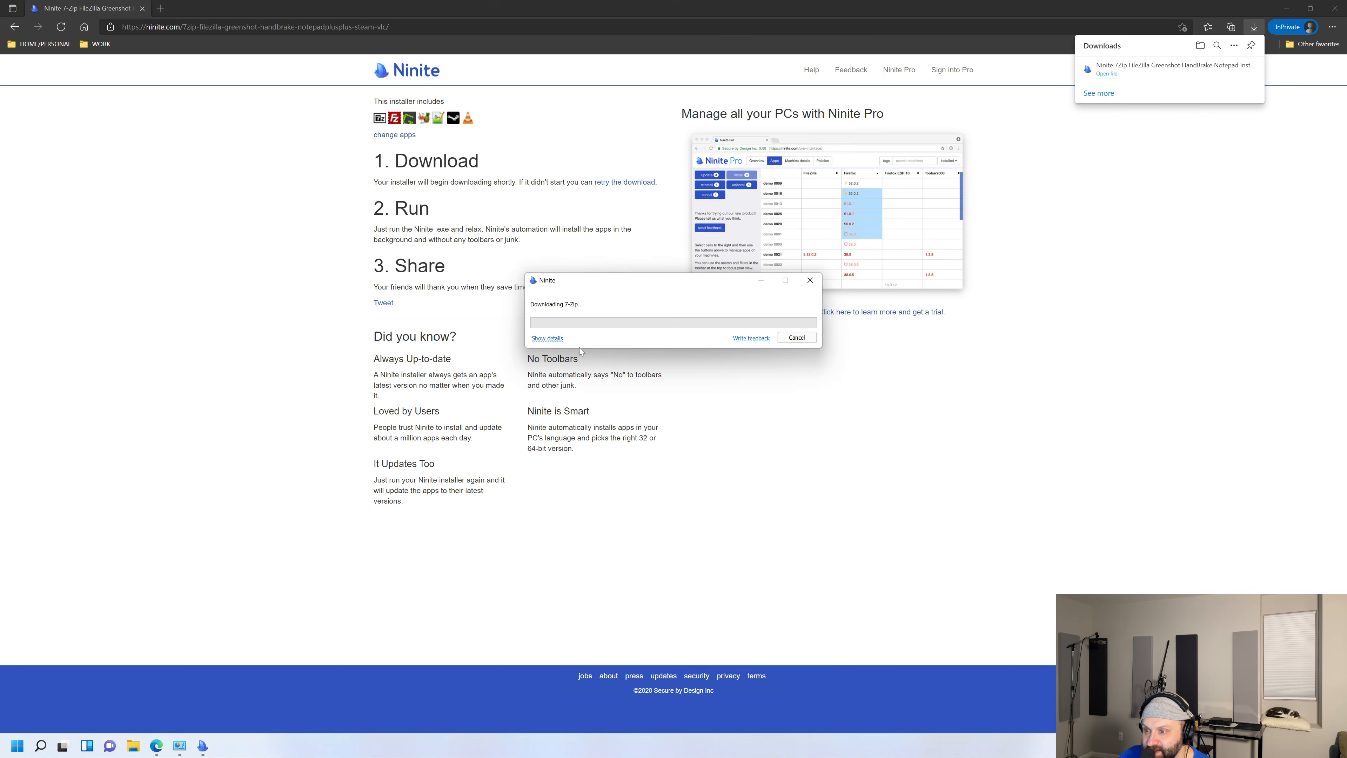
pyautogui.click(547, 339)
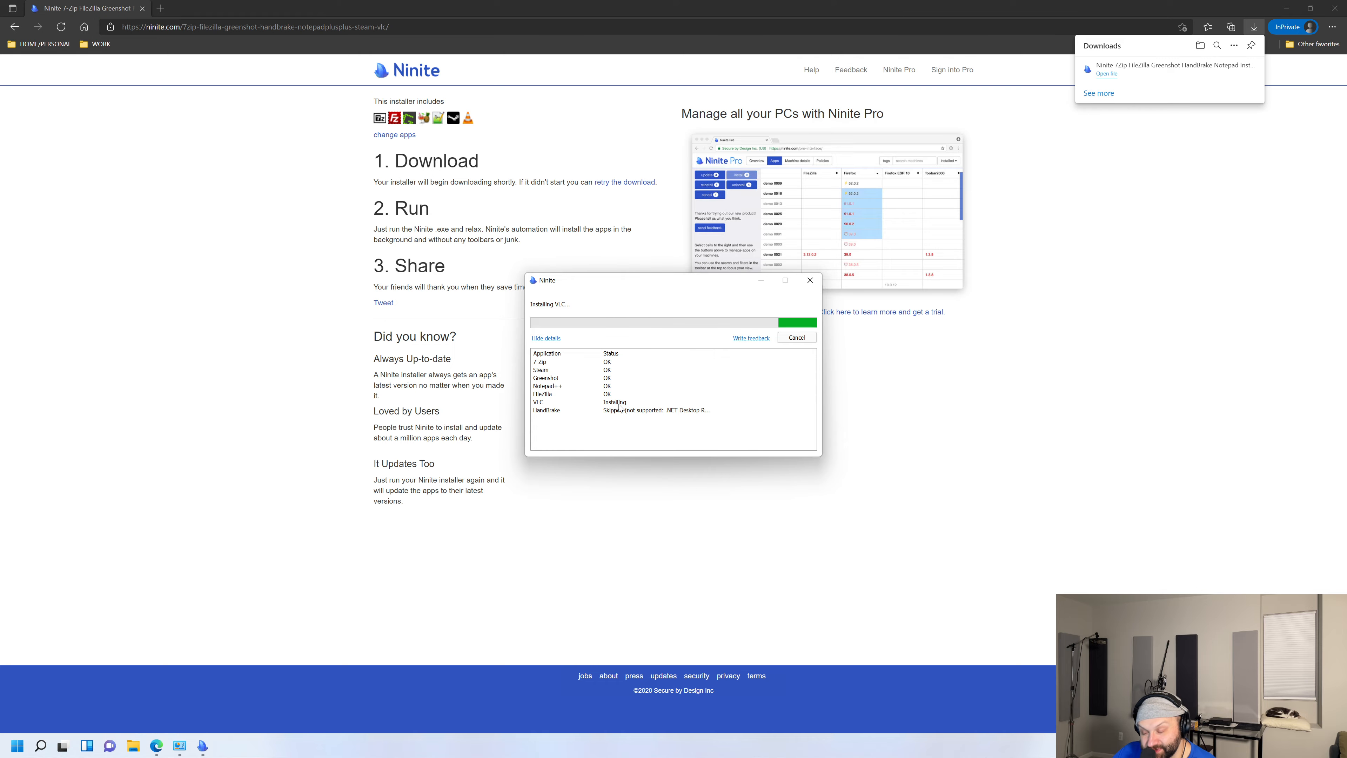
pyautogui.click(1295, 11)
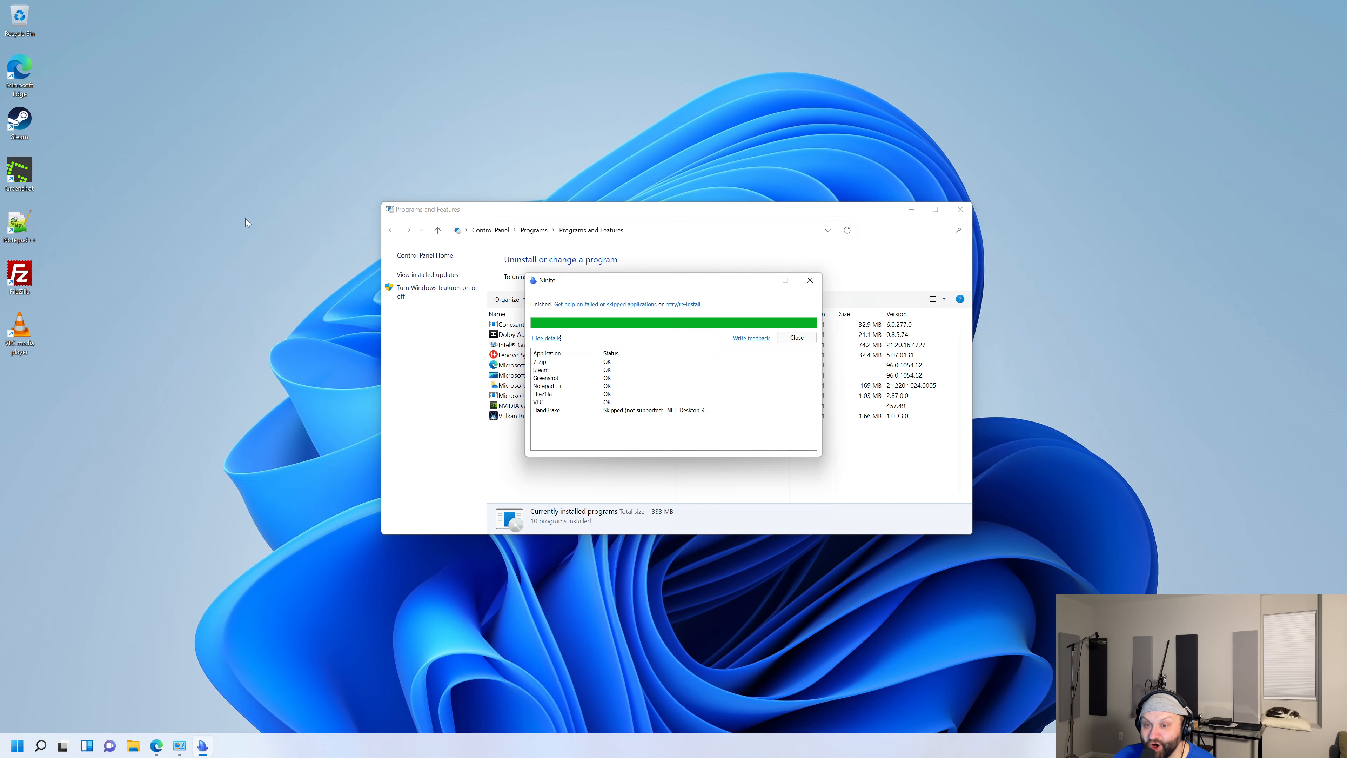
pyautogui.click(797, 337)
# Step: Launch VLC media player, disable metadata network access and regular update checks, and close both VLC and Programs and Features
pyautogui.doubleClick(19, 330)
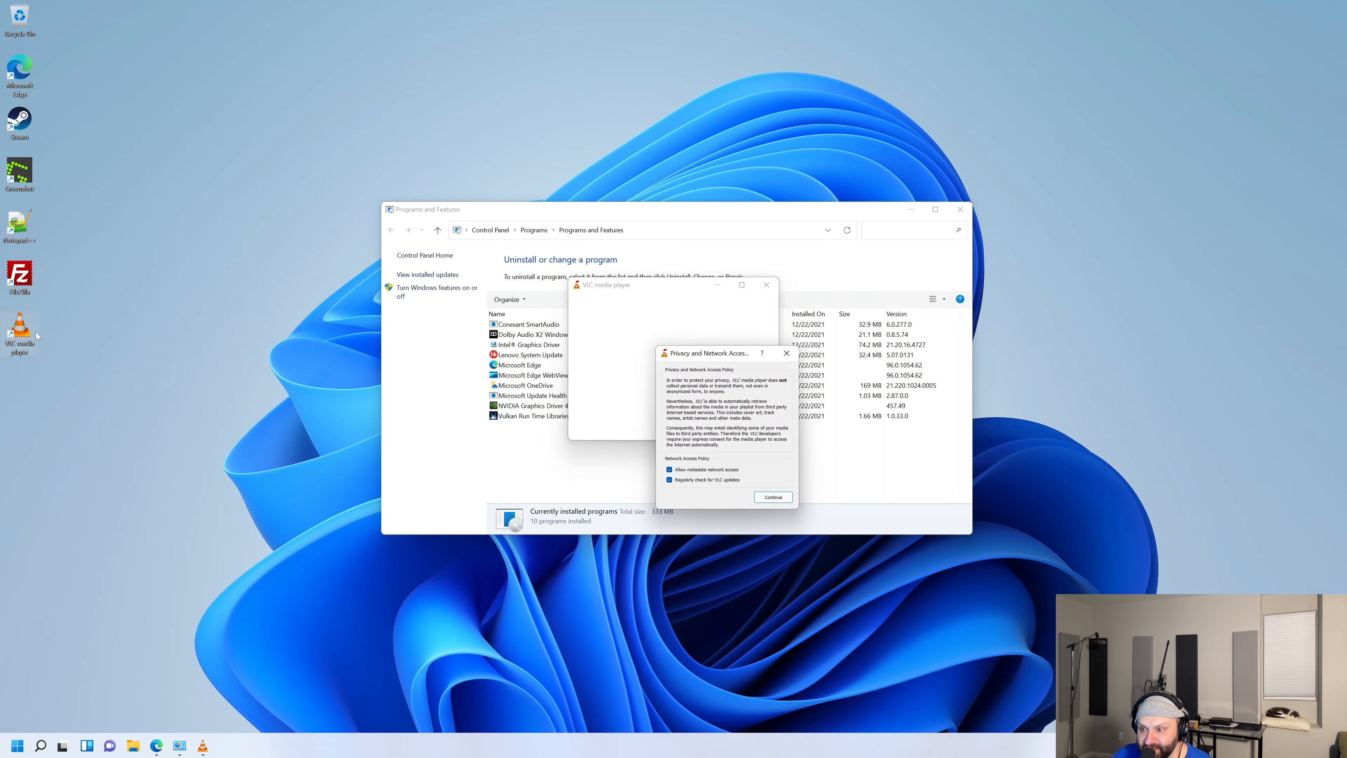
pyautogui.click(677, 472)
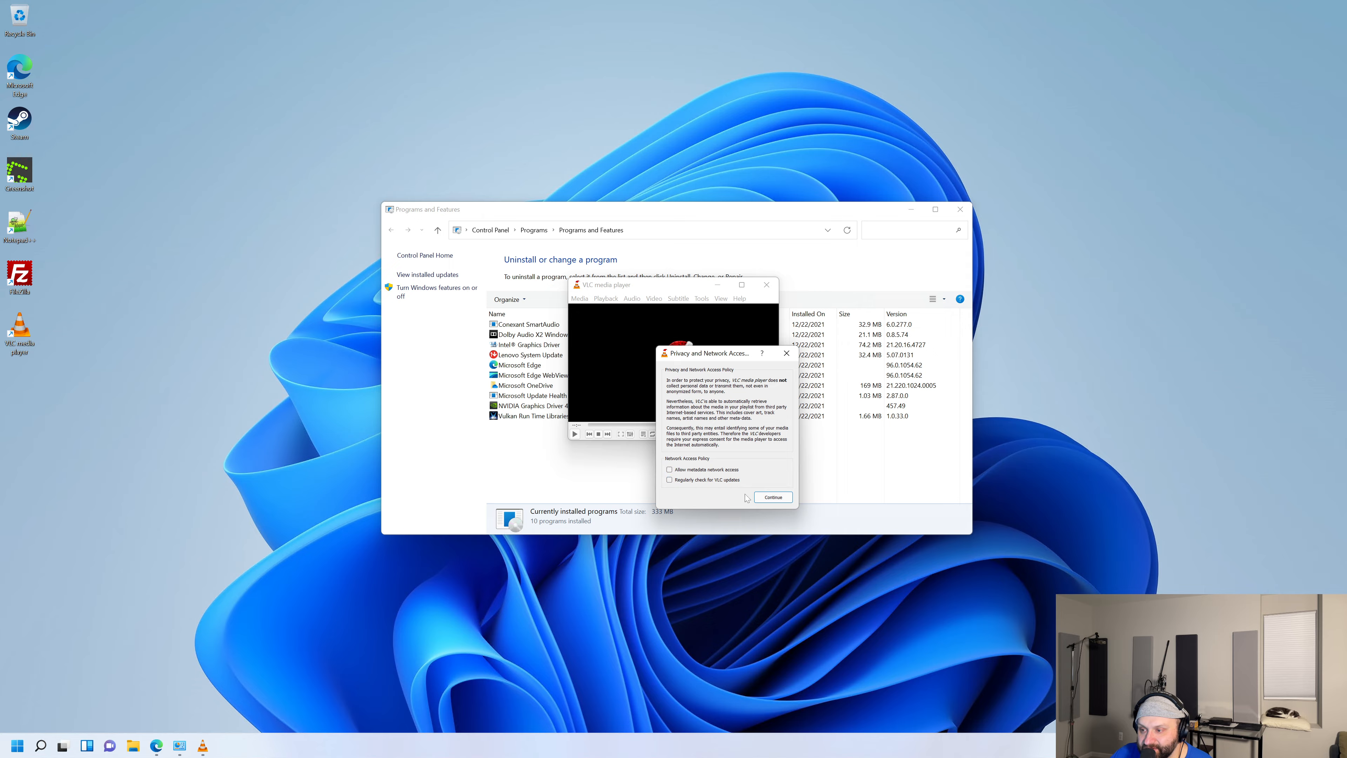
pyautogui.click(773, 497)
pyautogui.click(770, 290)
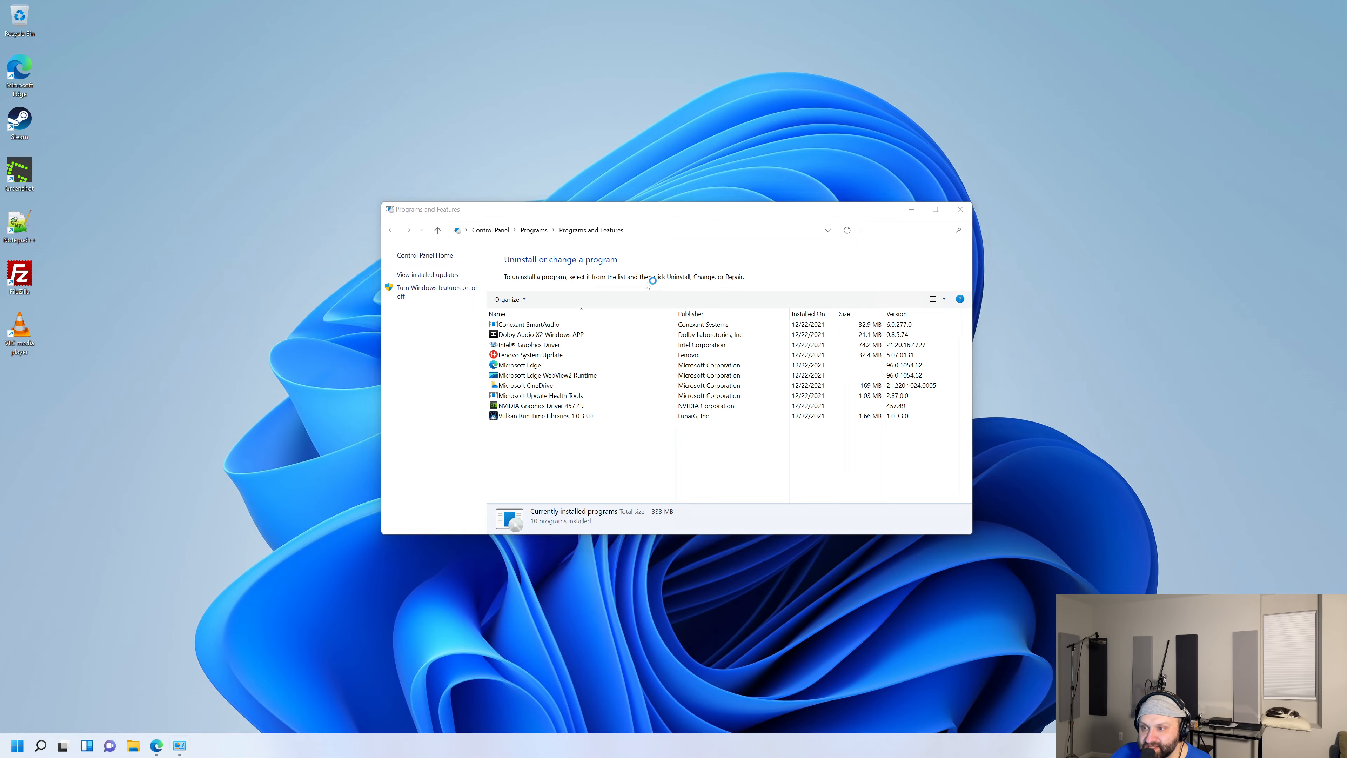
pyautogui.click(373, 9)
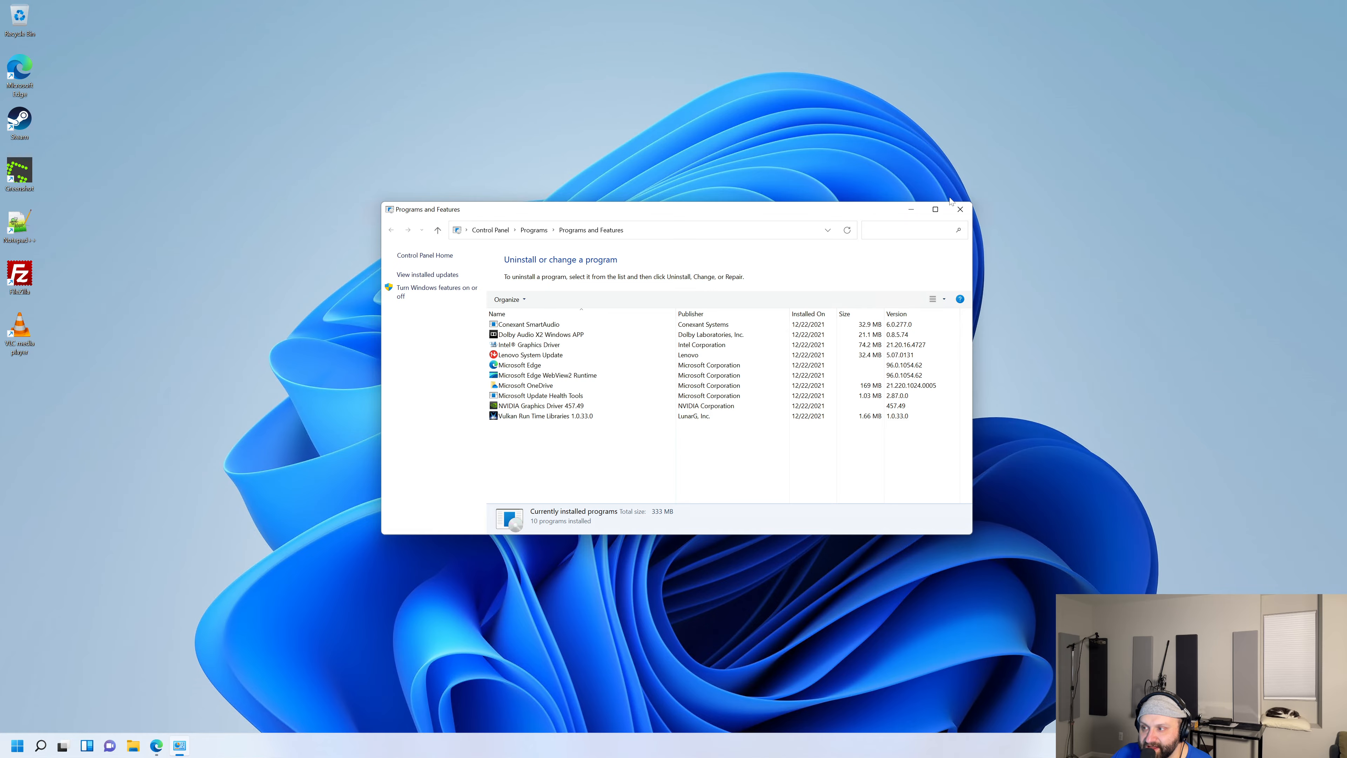
pyautogui.click(960, 209)
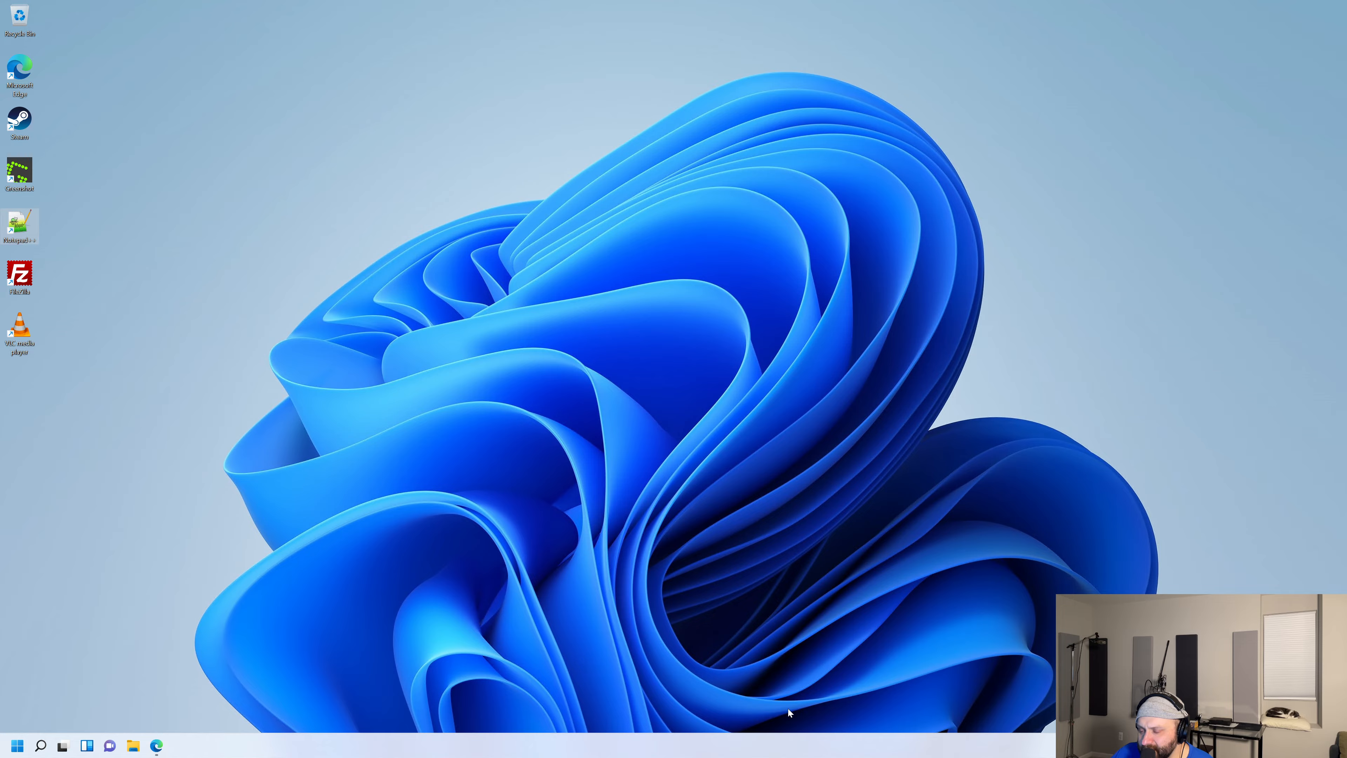
# Step: Open and dismiss the Chat flyout on the taskbar, and look through the full installed apps list in Settings
pyautogui.click(109, 746)
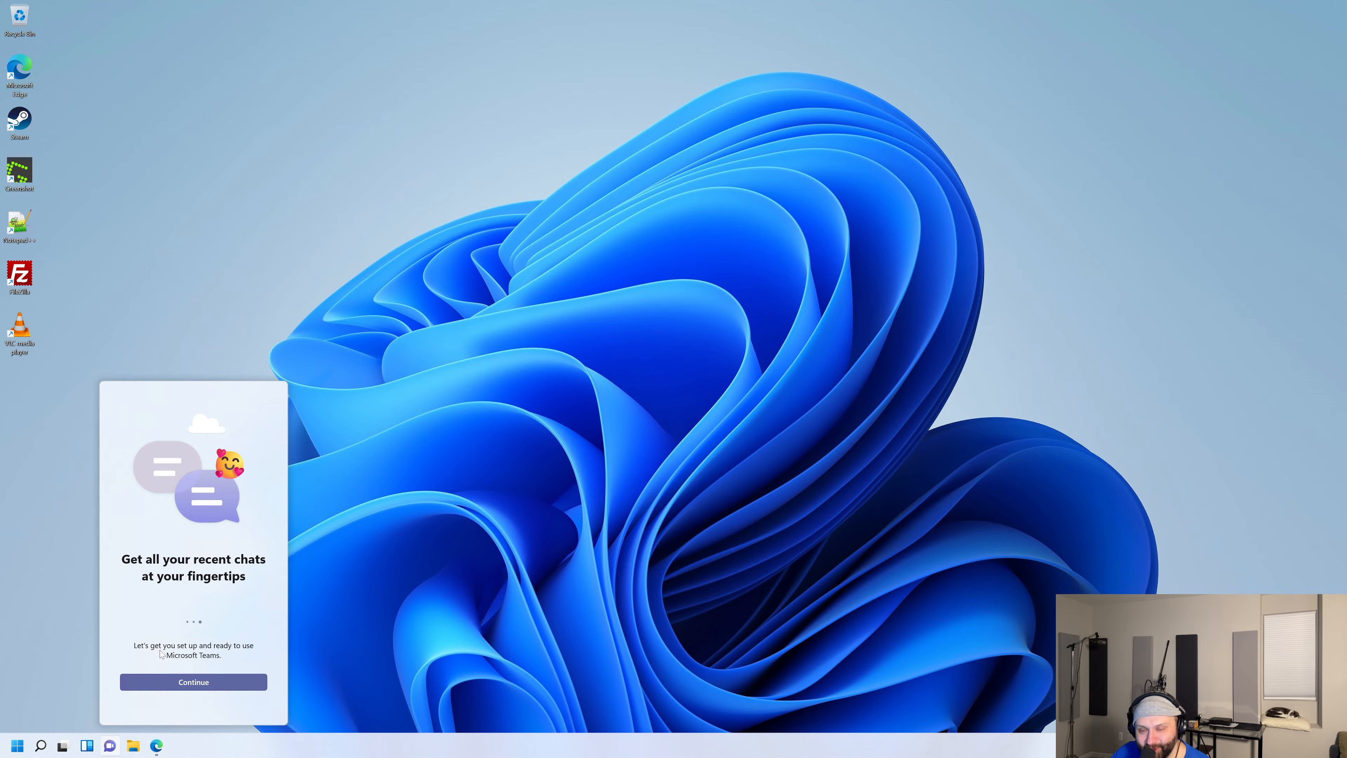
pyautogui.click(424, 579)
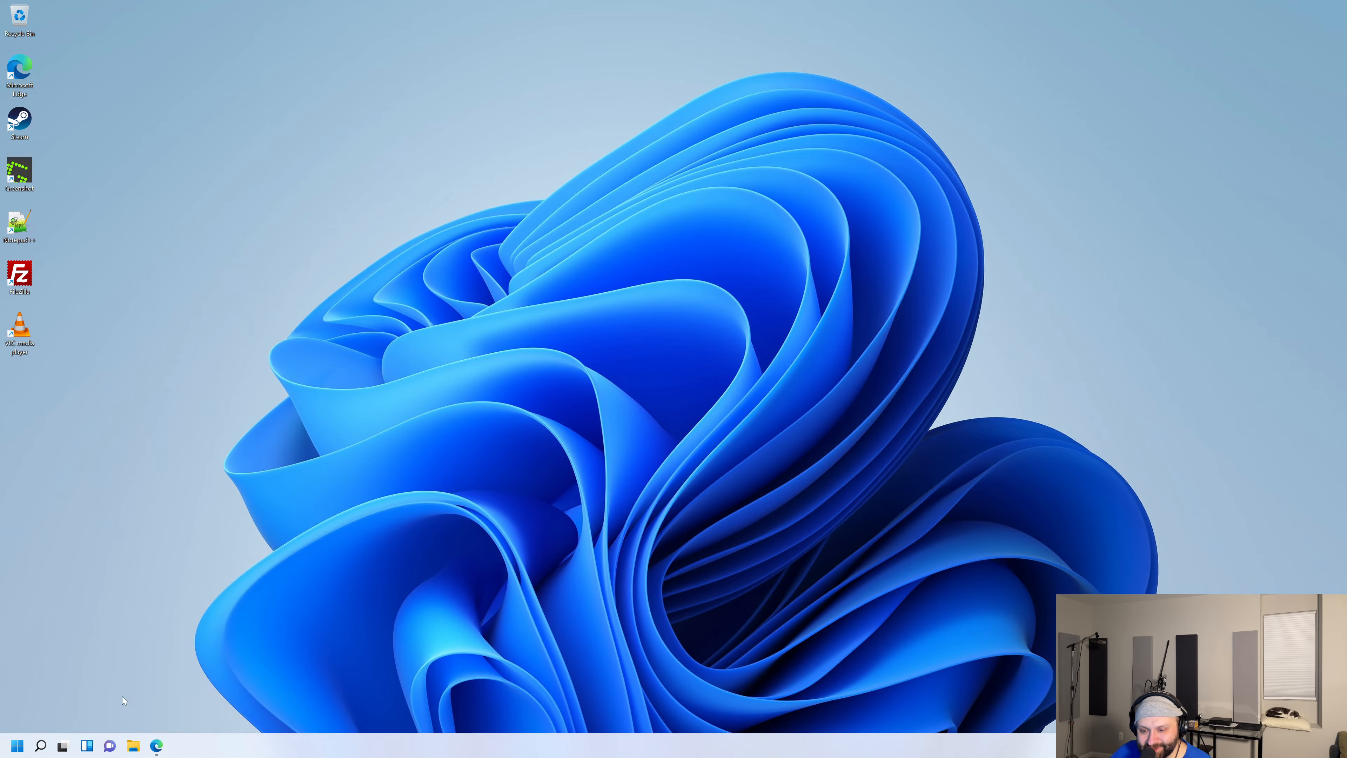
pyautogui.click(17, 745)
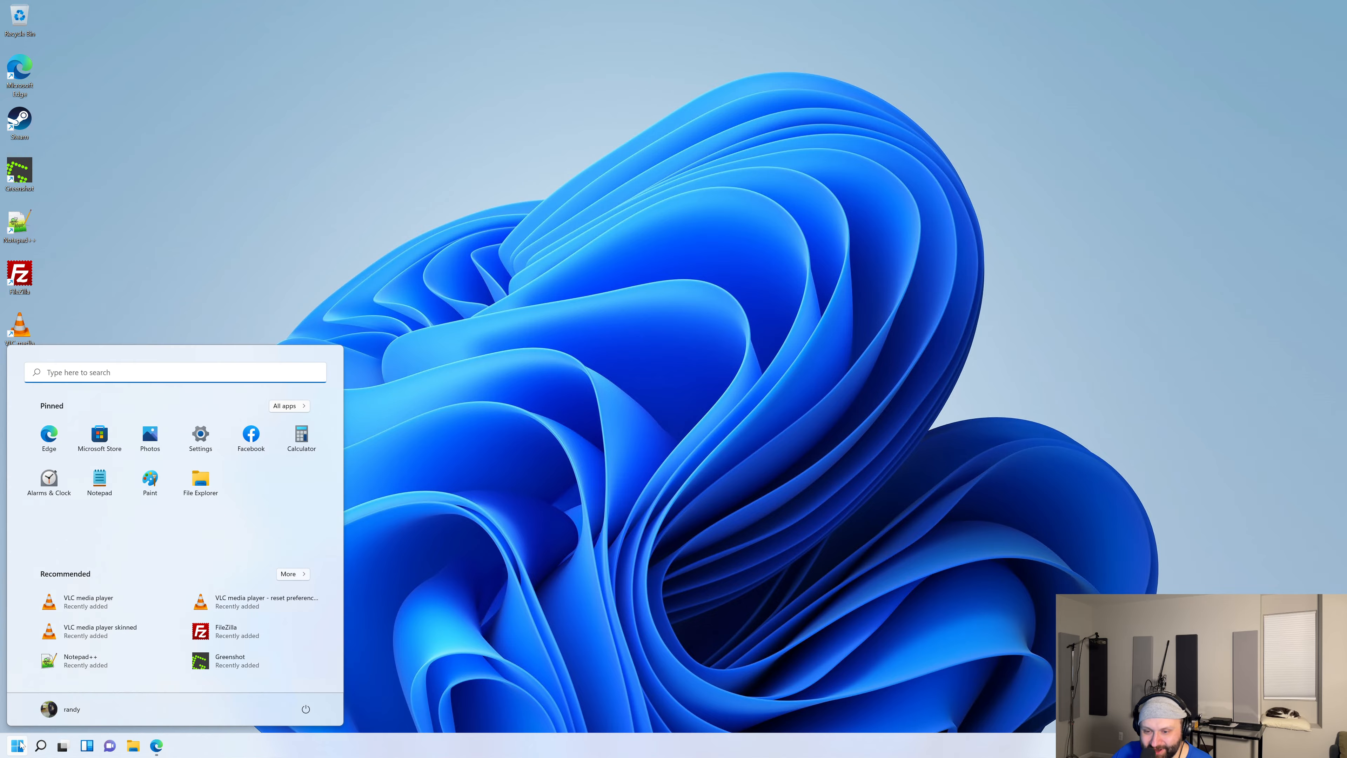
pyautogui.click(200, 435)
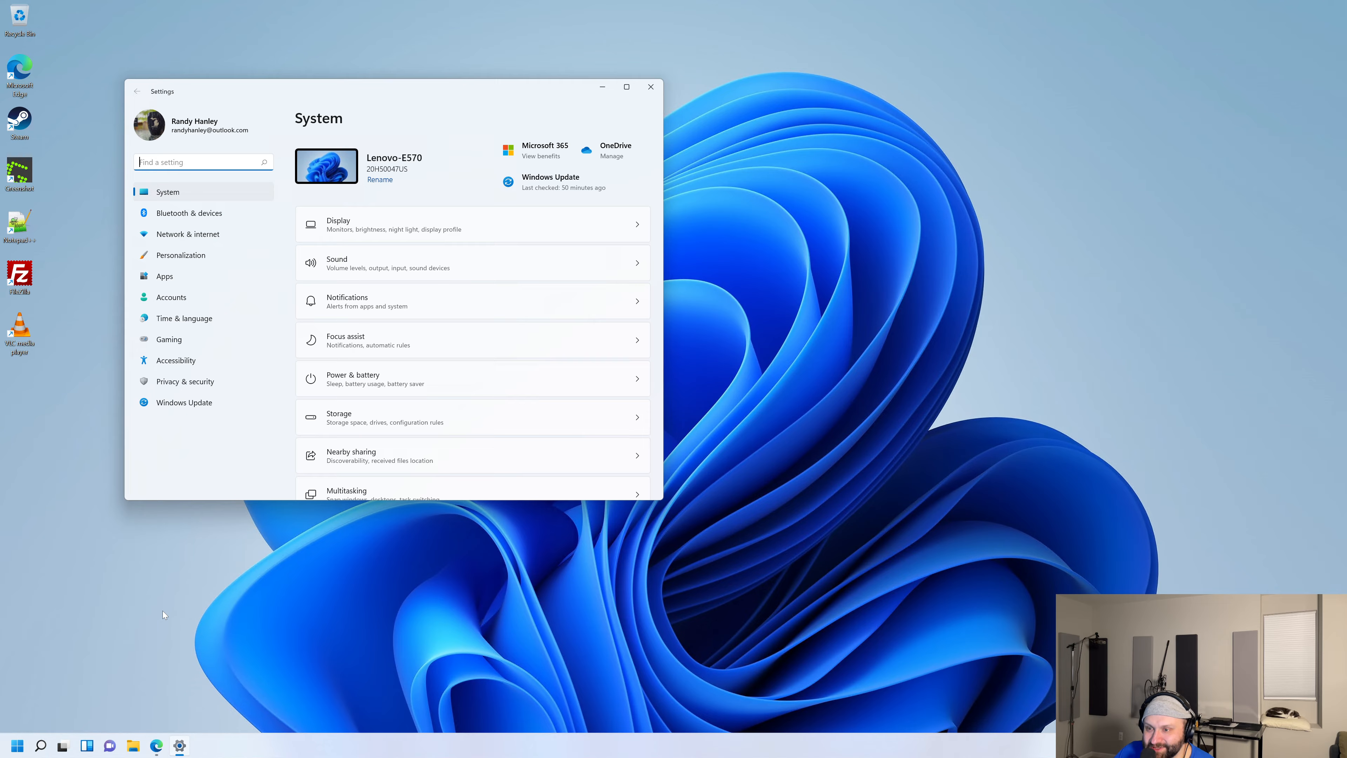
pyautogui.scroll(-4, 446, 350)
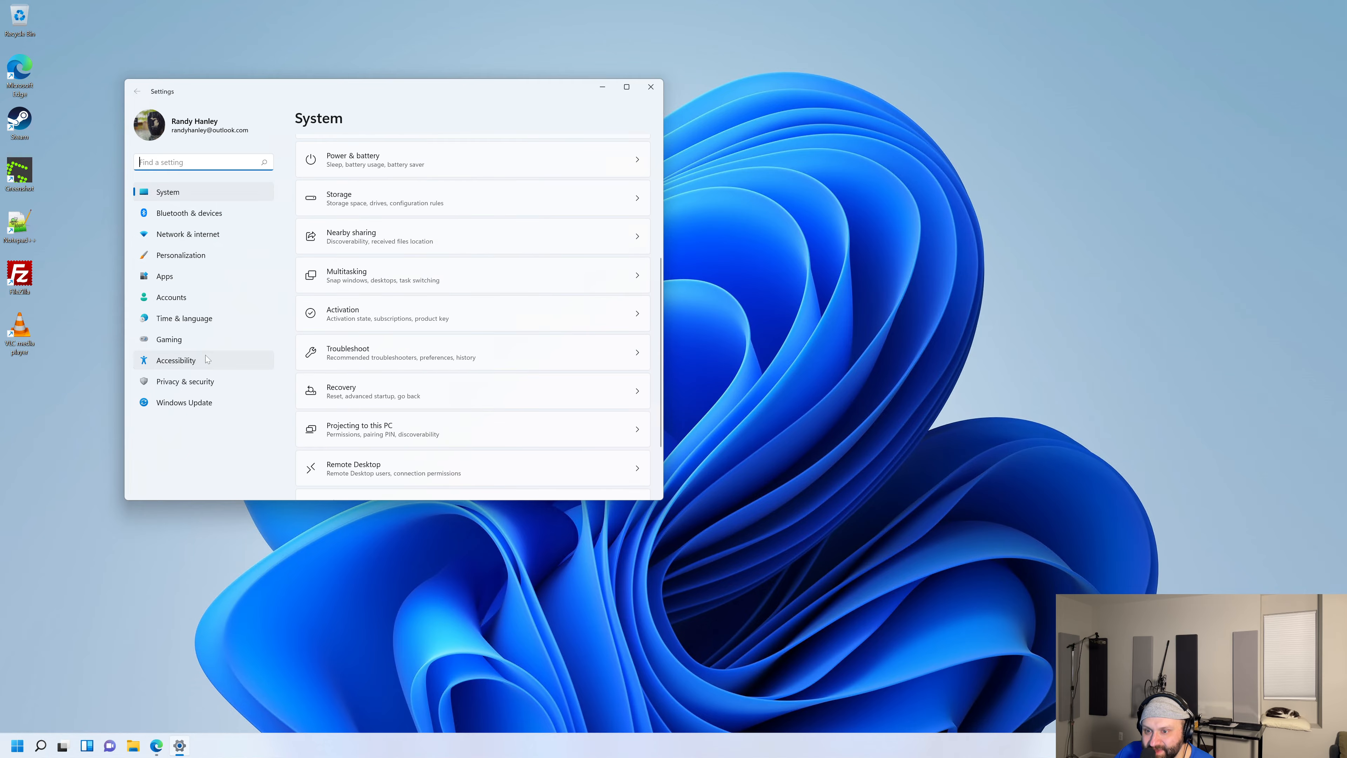
pyautogui.click(166, 274)
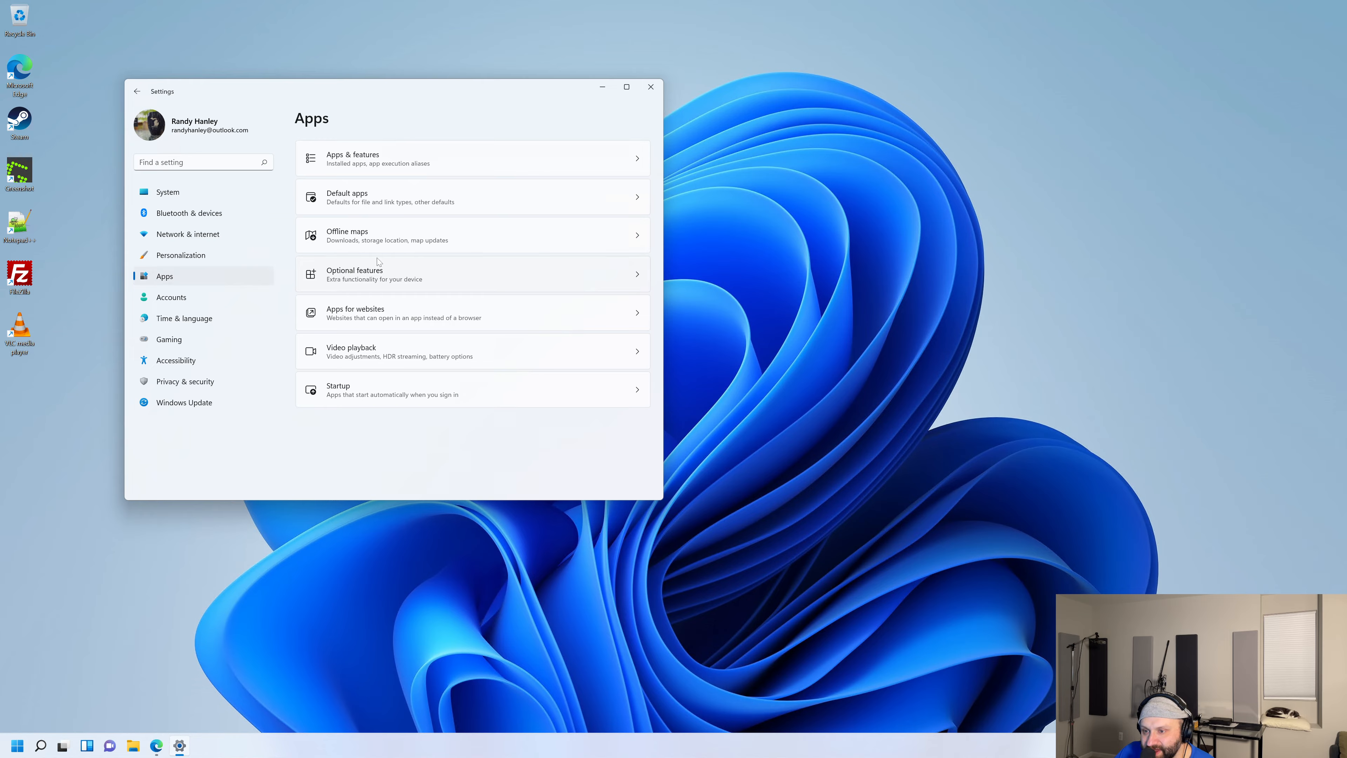
pyautogui.click(367, 168)
pyautogui.scroll(-6, 392, 318)
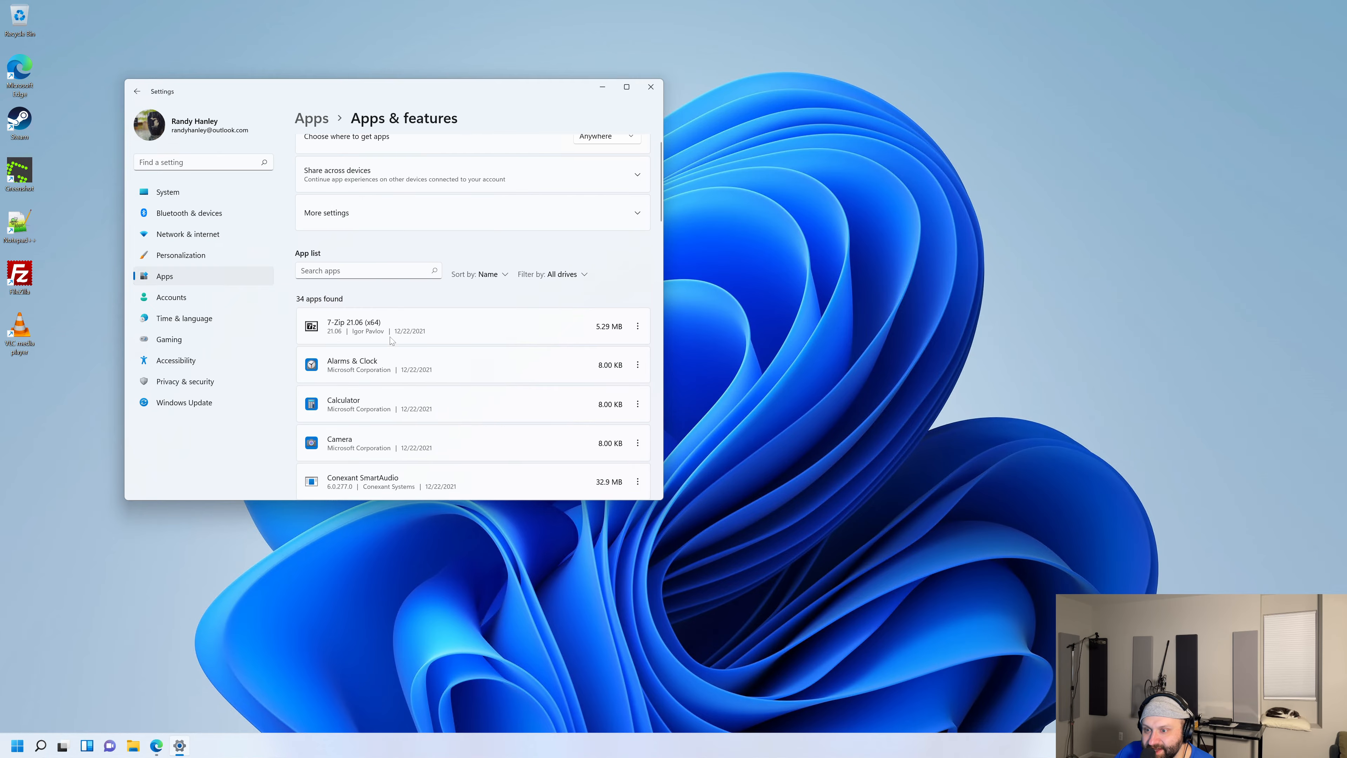
pyautogui.scroll(6, 390, 342)
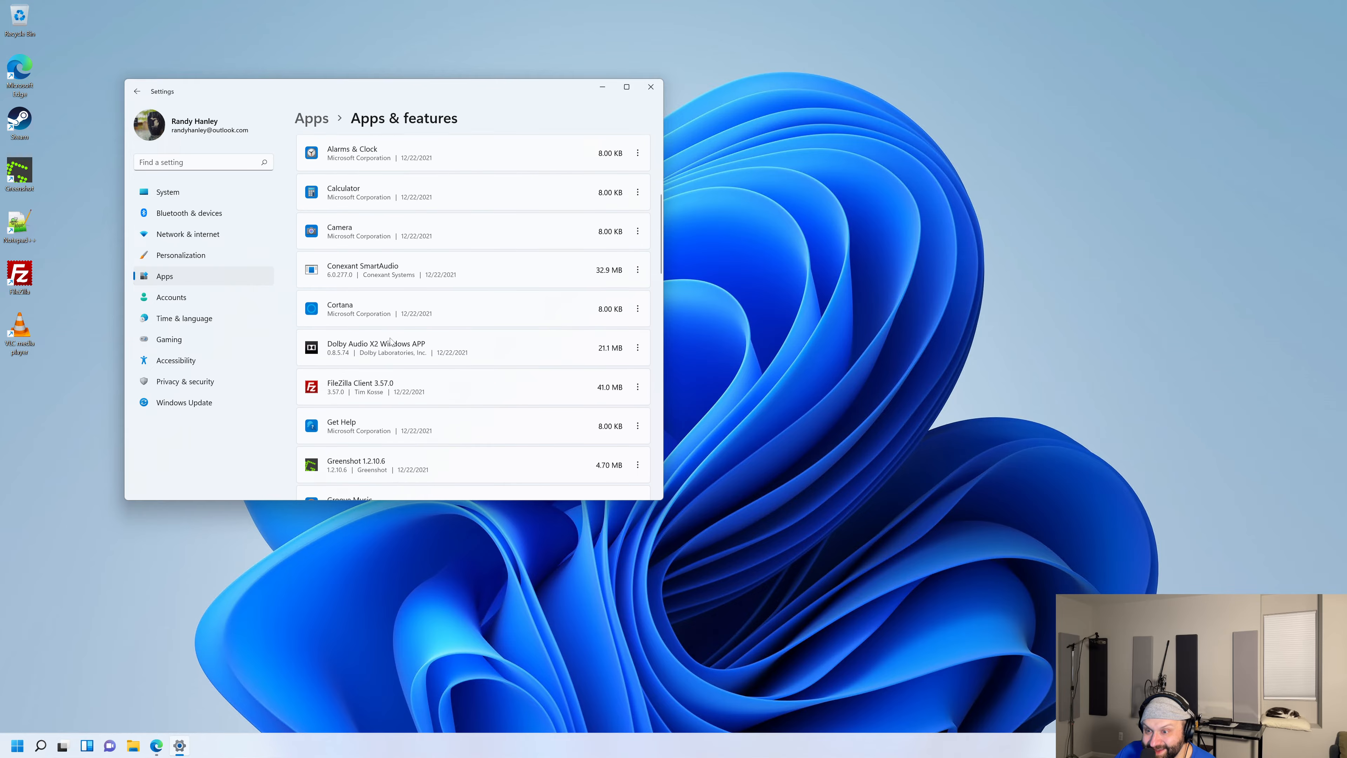
pyautogui.scroll(-6, 391, 339)
pyautogui.scroll(-10, 390, 340)
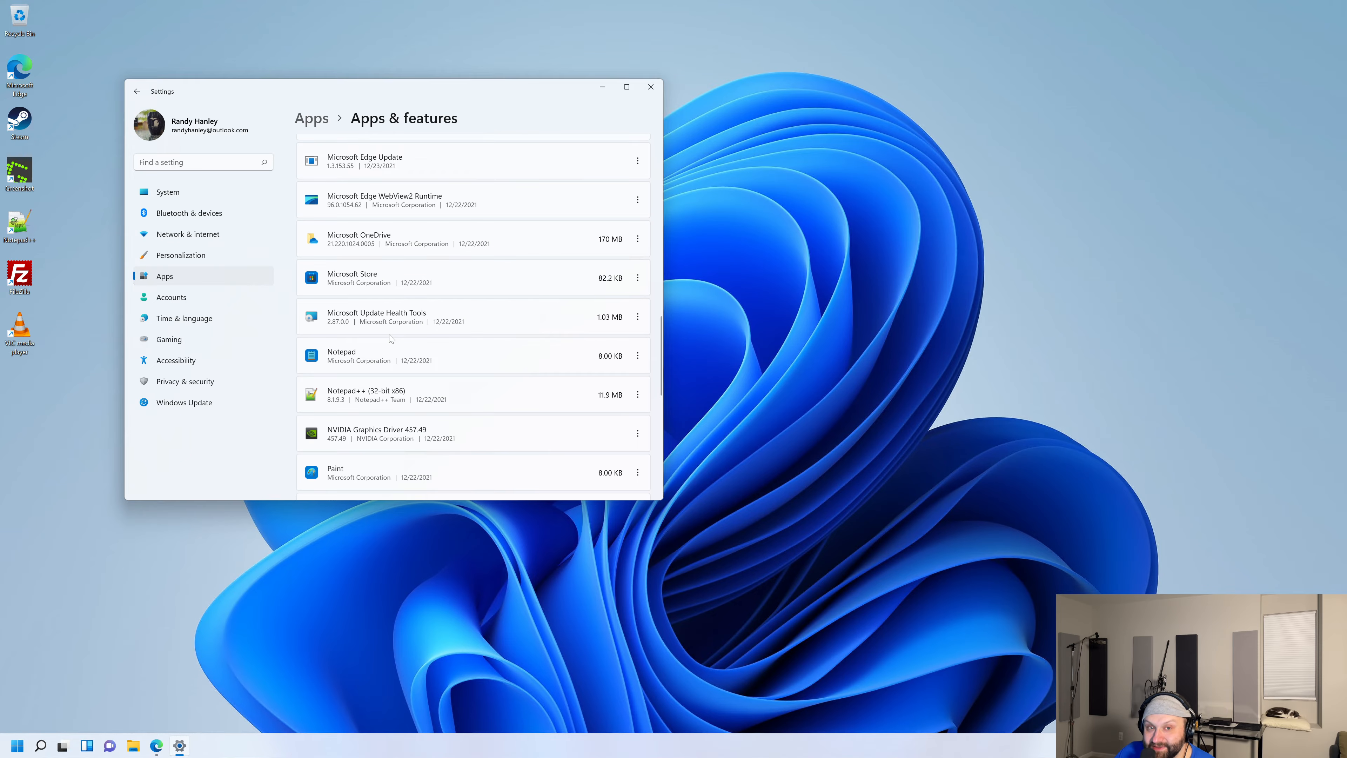
pyautogui.scroll(-10, 390, 339)
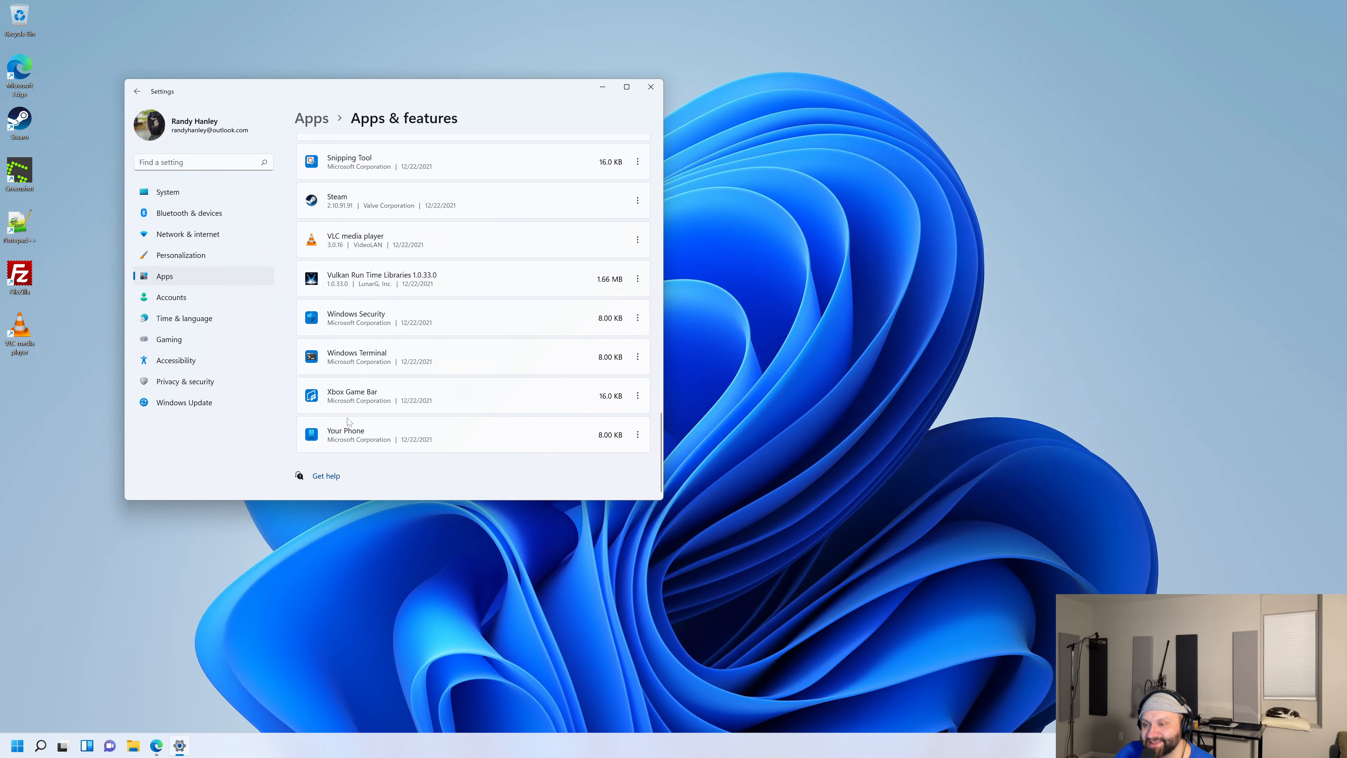
# Step: Turn off the Chat and Widgets items in the taskbar settings and close Settings
pyautogui.rightClick(459, 750)
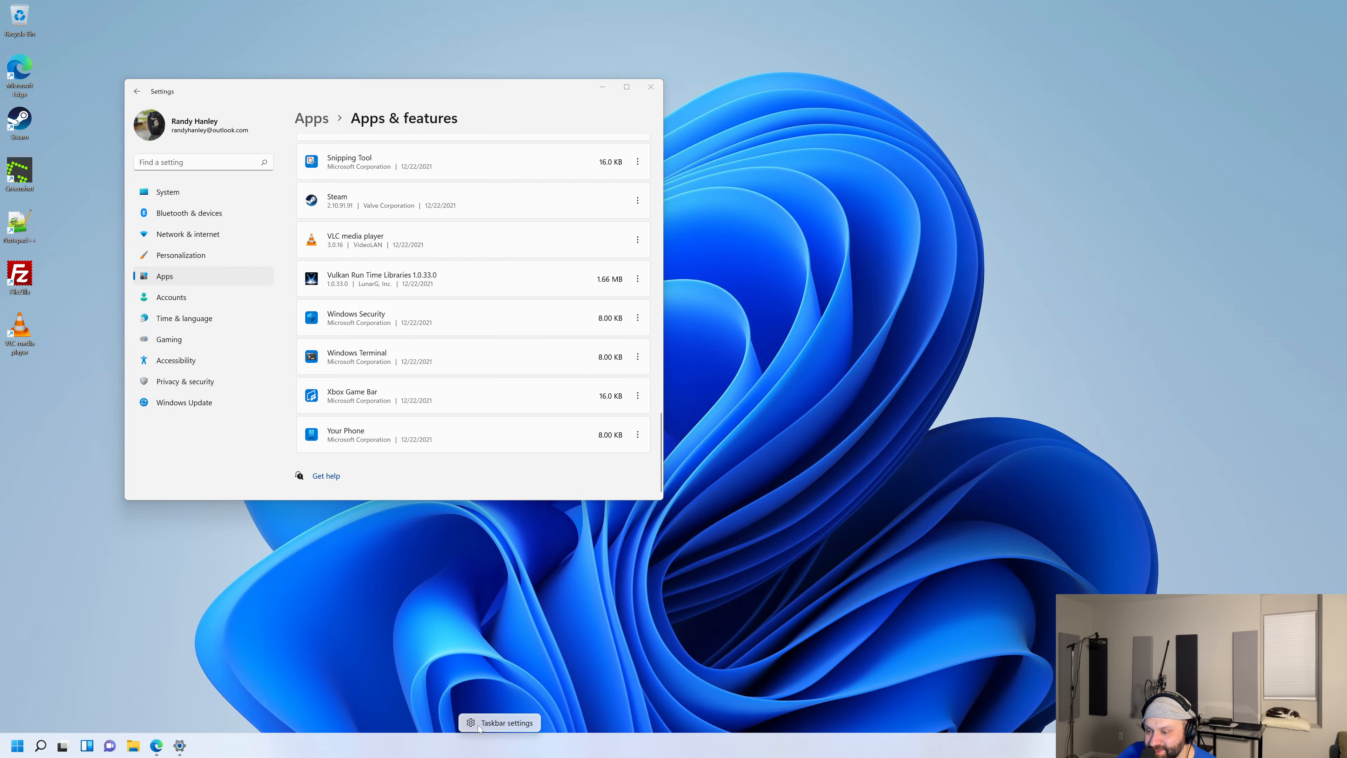
pyautogui.click(478, 725)
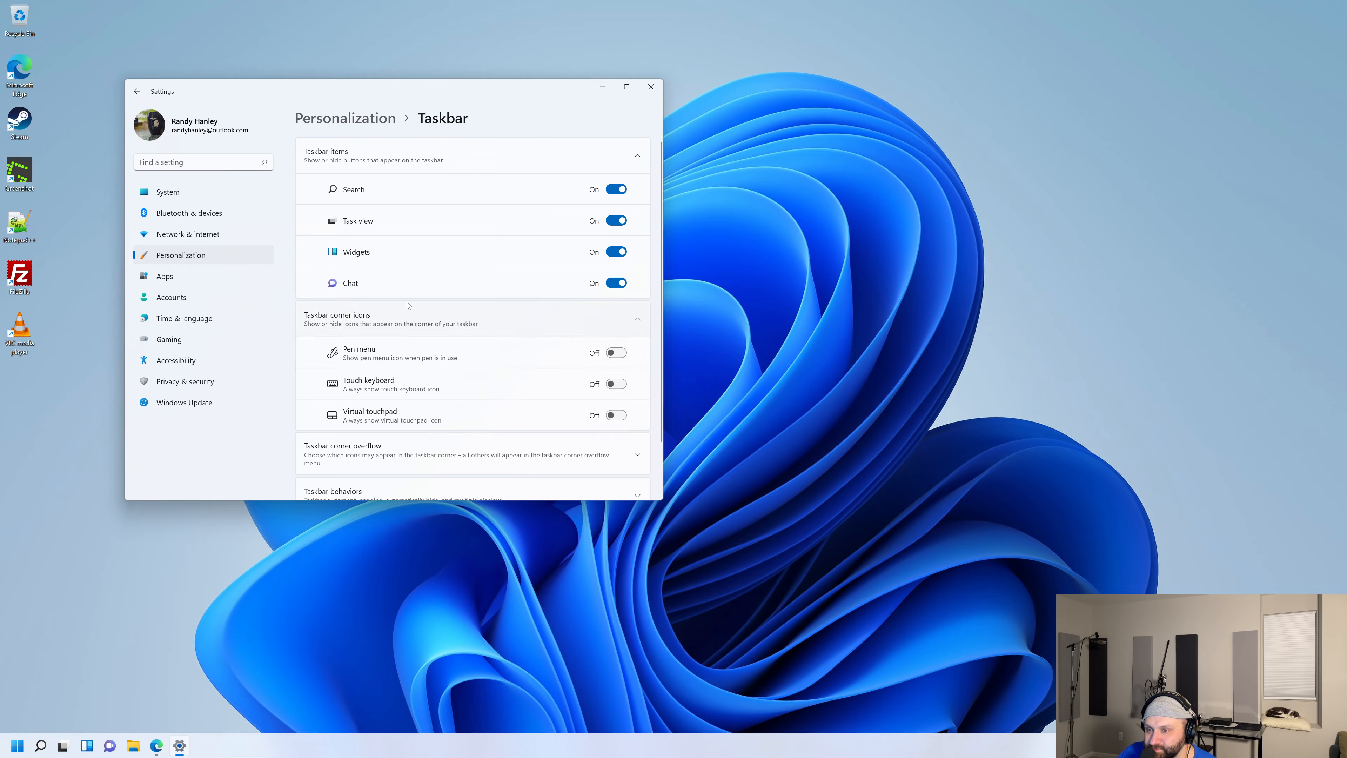
pyautogui.click(615, 284)
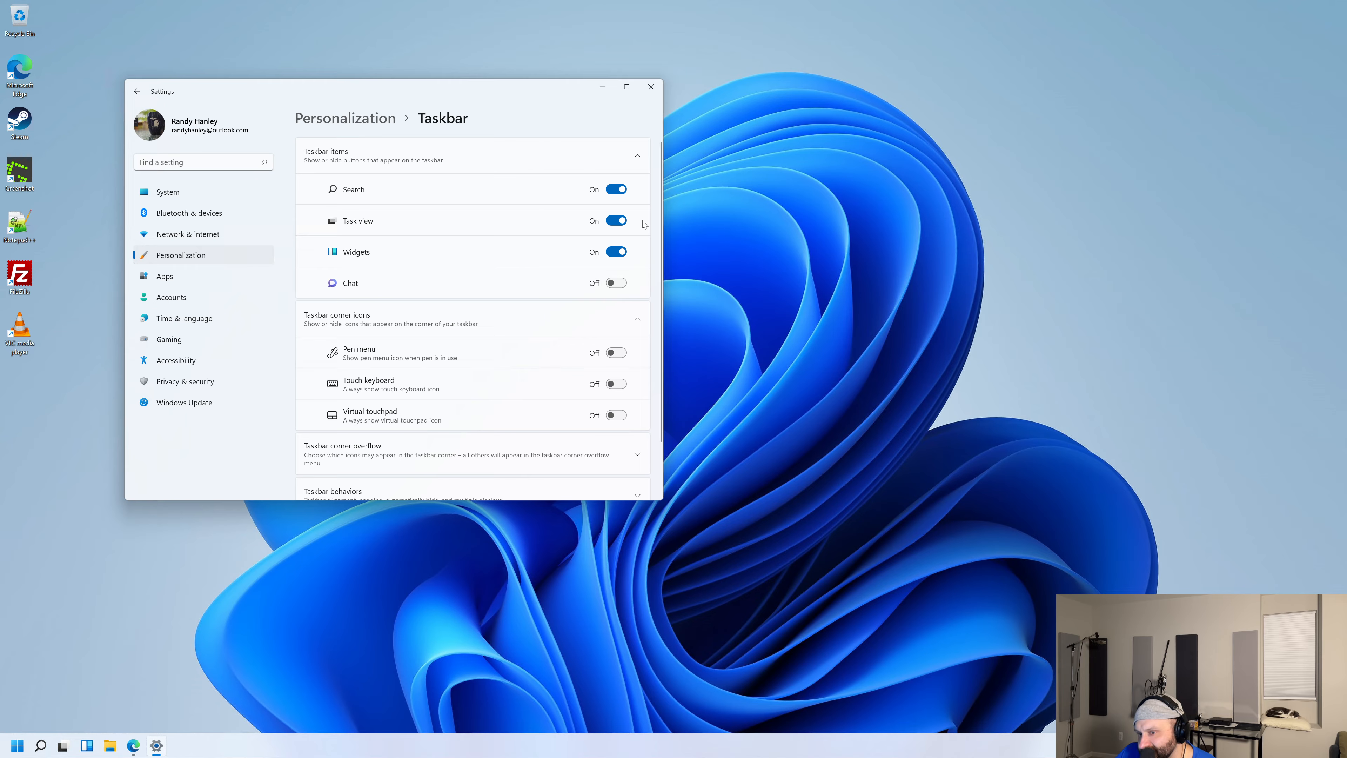
pyautogui.click(621, 252)
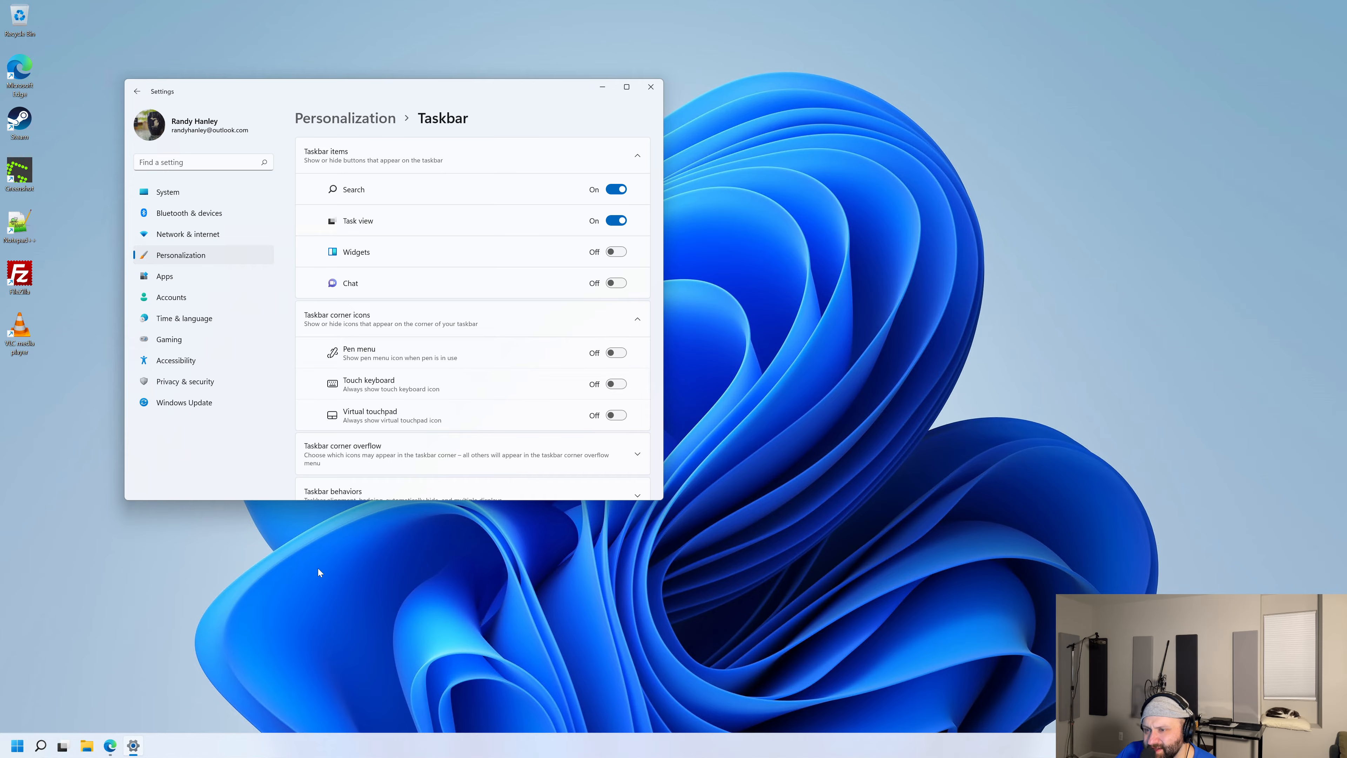
pyautogui.click(616, 252)
pyautogui.click(617, 252)
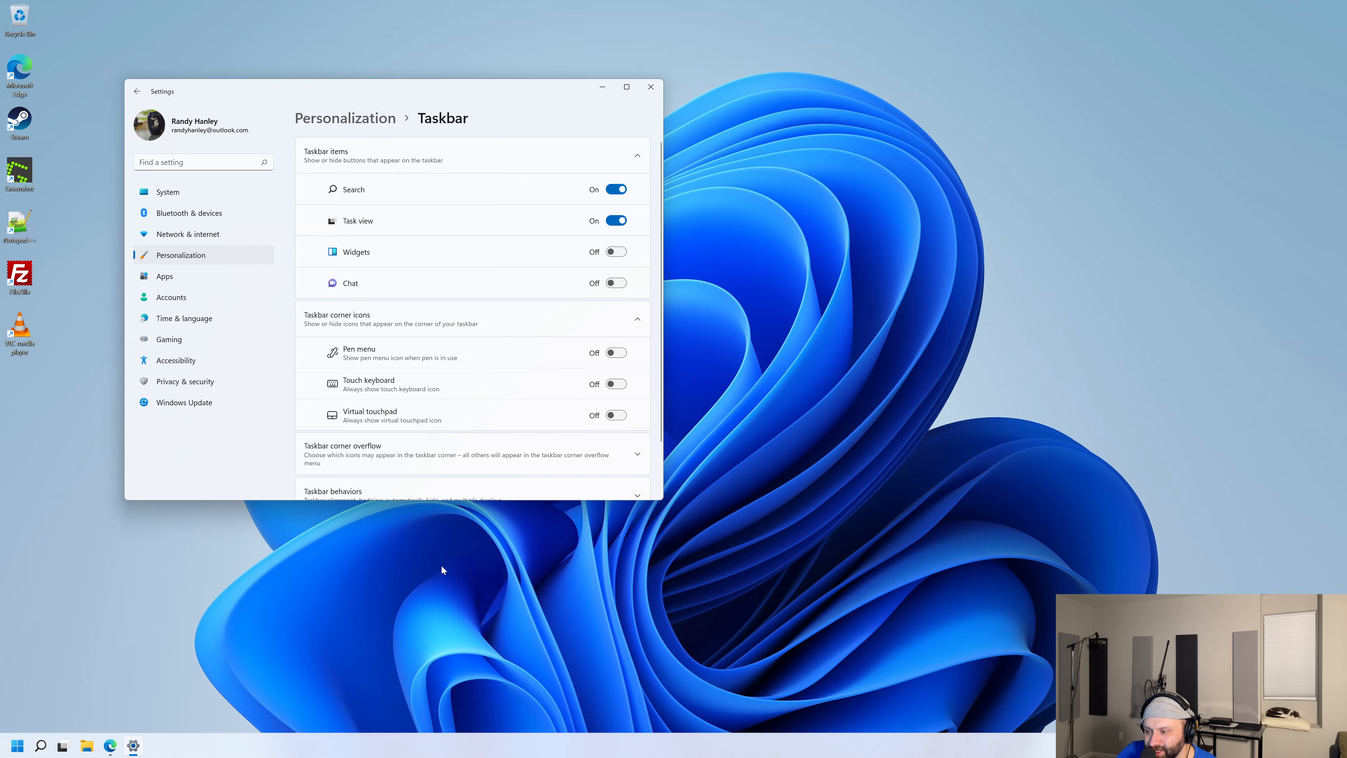
pyautogui.click(652, 88)
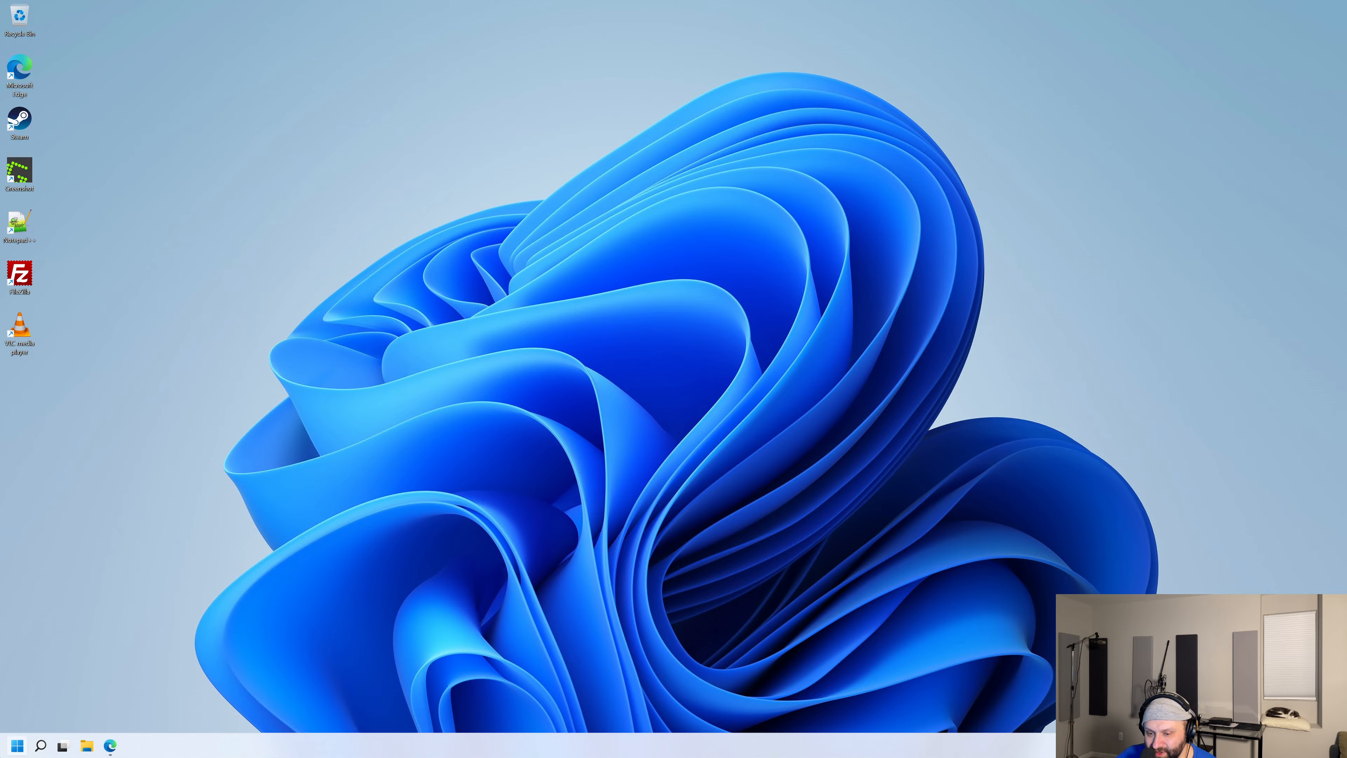
# Step: Reopen the taskbar settings and review the corner overflow icons and taskbar behaviors options
pyautogui.moveTo(104, 747)
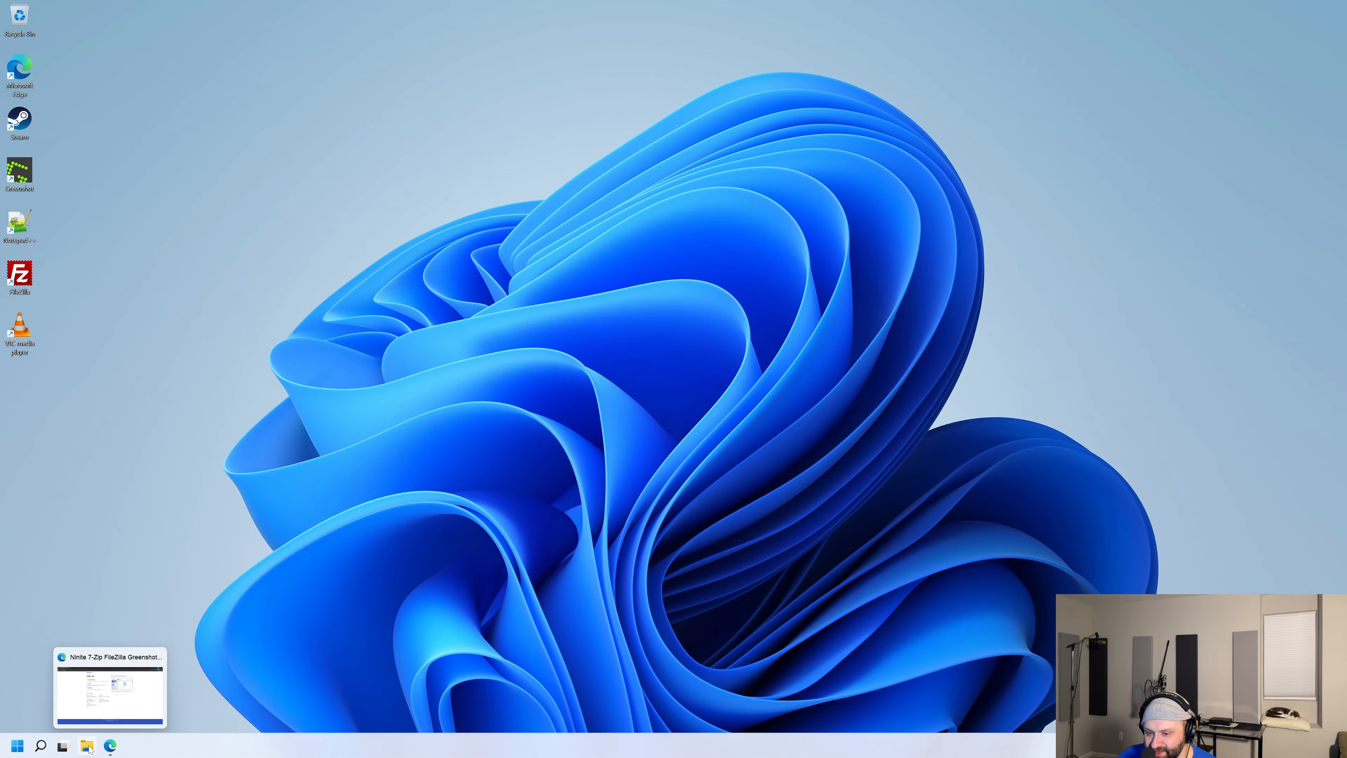
pyautogui.rightClick(137, 745)
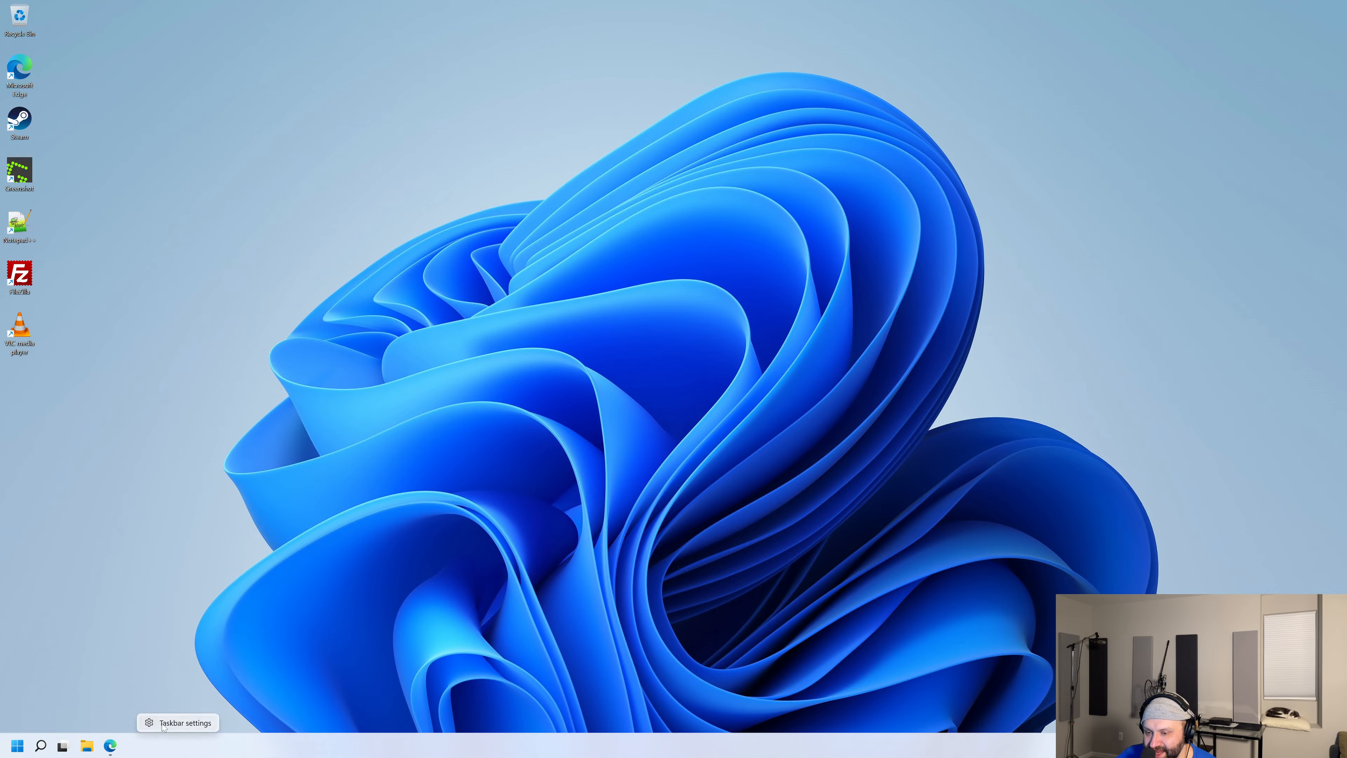
pyautogui.click(163, 723)
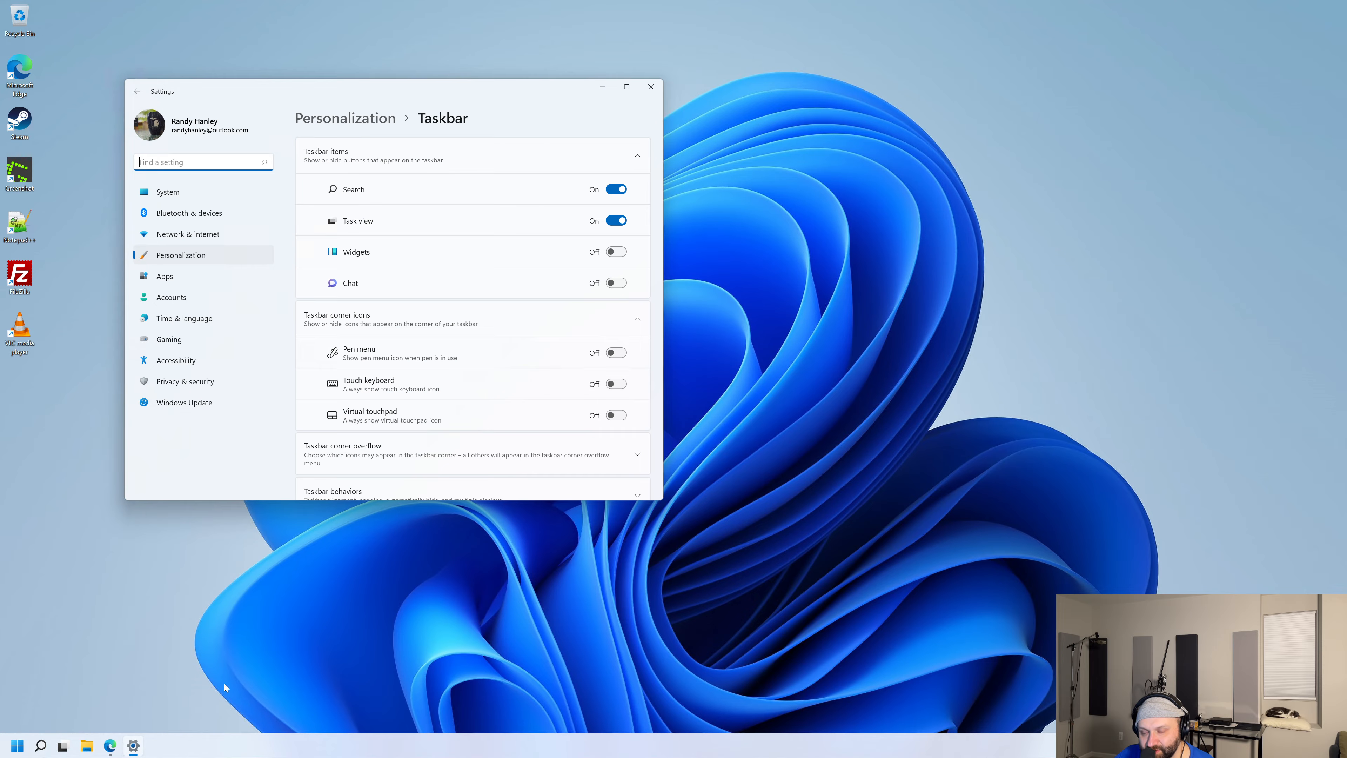
pyautogui.scroll(-2, 555, 313)
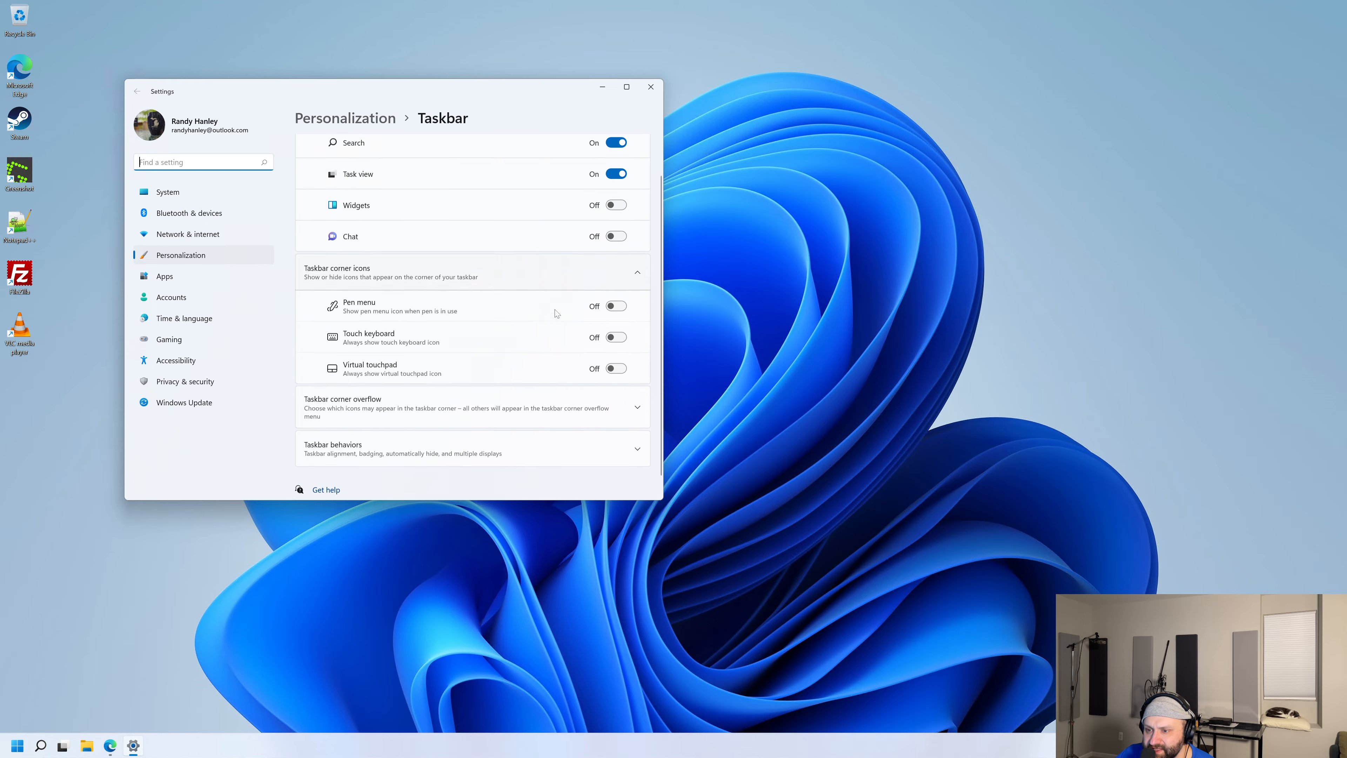
pyautogui.click(377, 395)
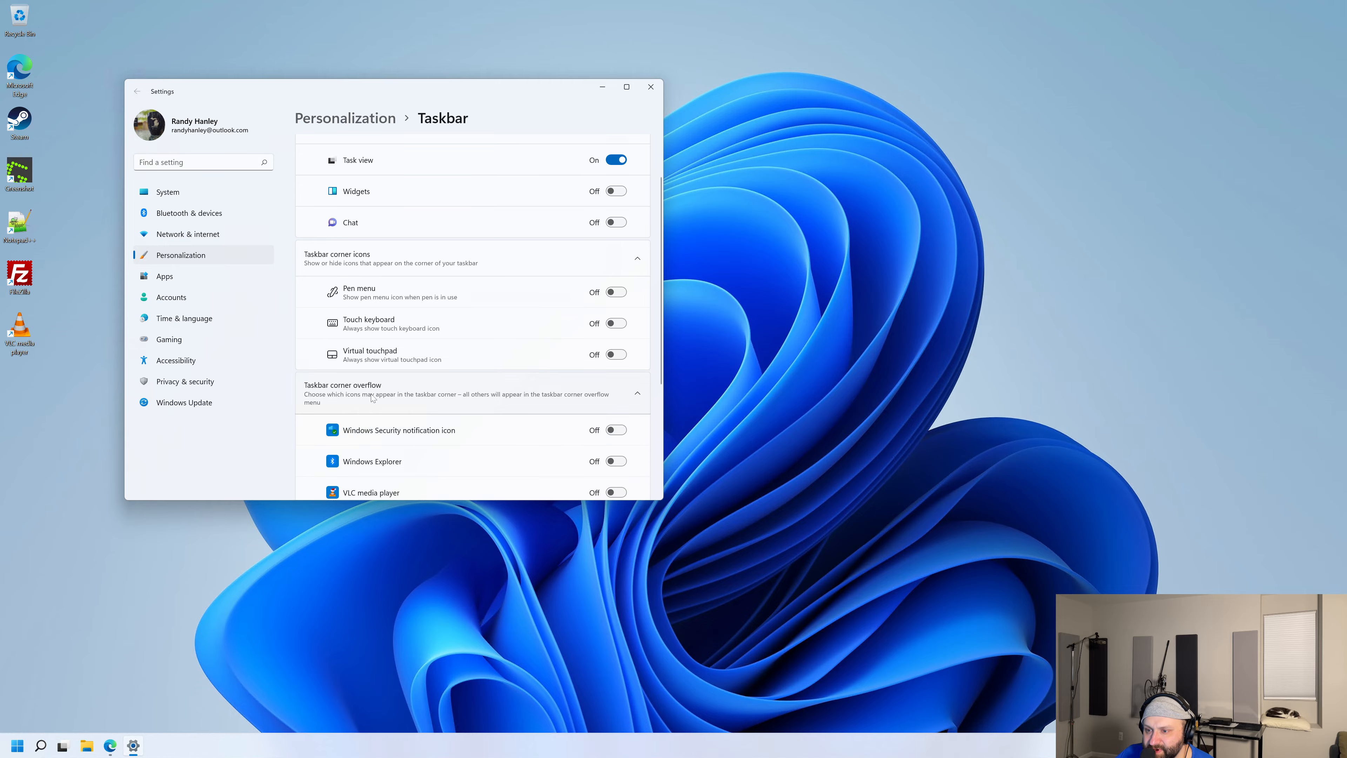
pyautogui.scroll(-3, 415, 420)
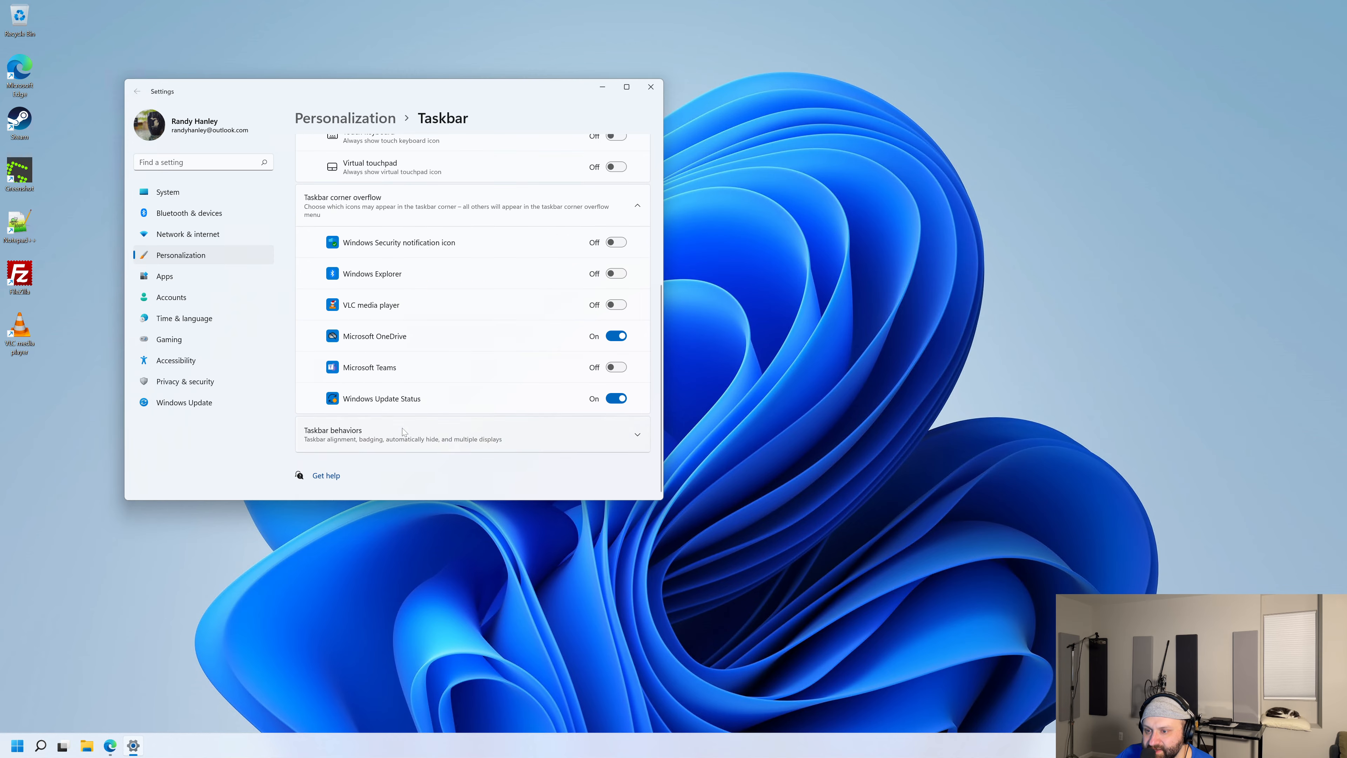
pyautogui.click(404, 429)
pyautogui.scroll(-3, 406, 430)
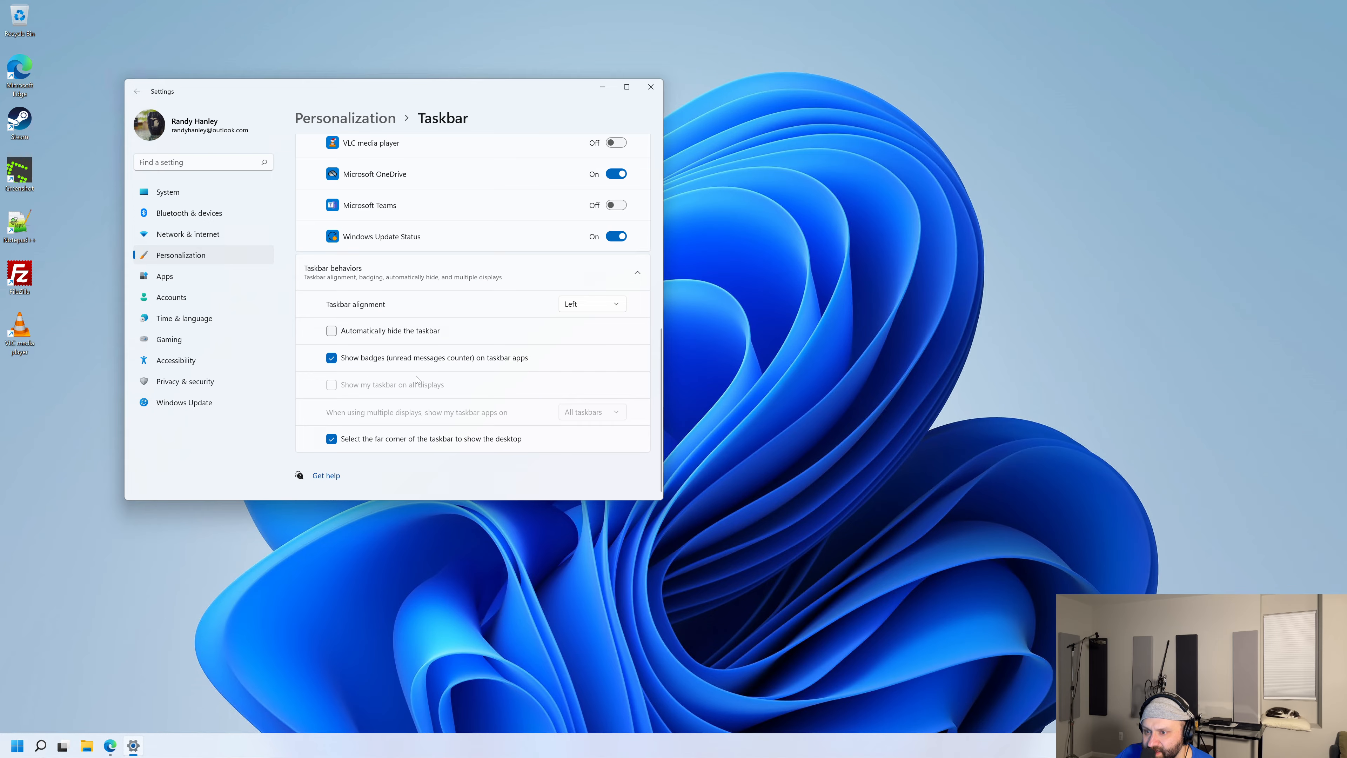
pyautogui.scroll(6, 372, 425)
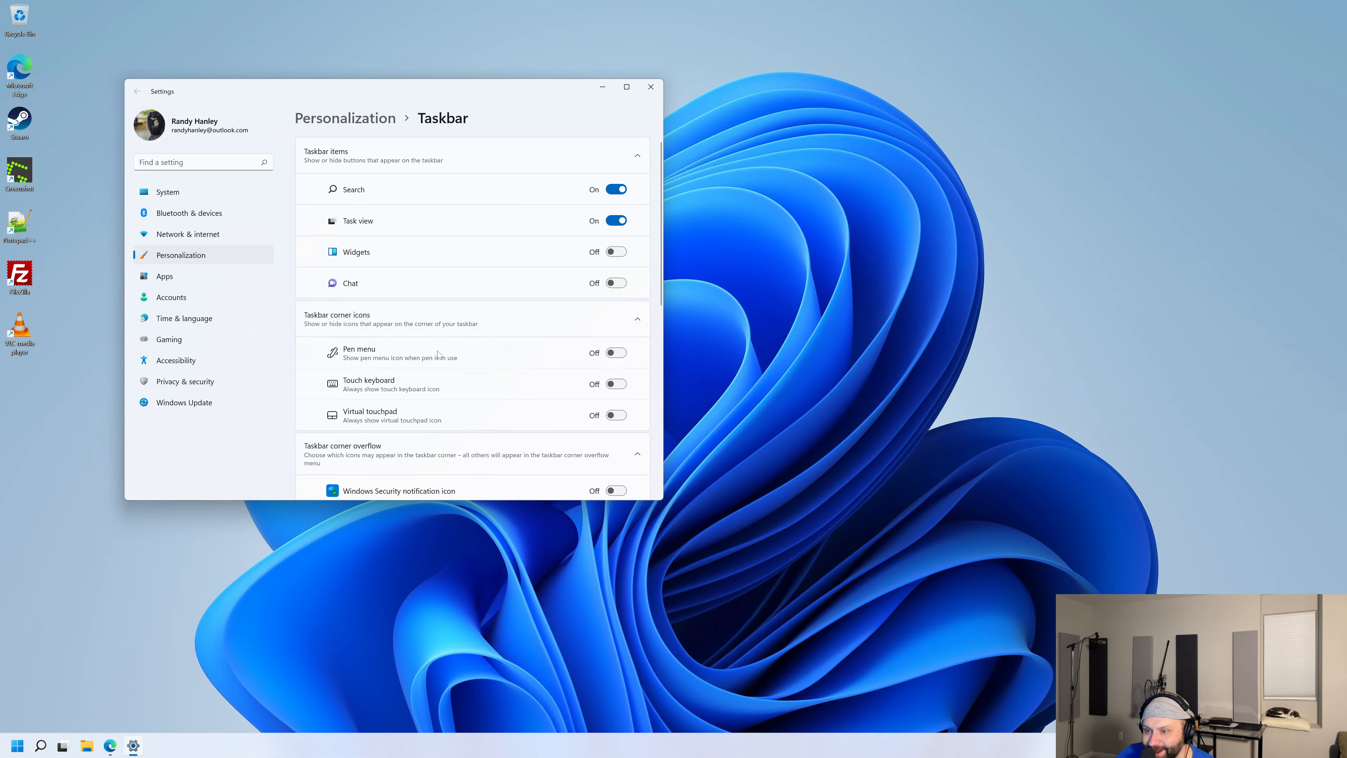
# Step: Turn off the Task view and Search items in the taskbar settings, and briefly check the Start menu
pyautogui.scroll(-5, 503, 411)
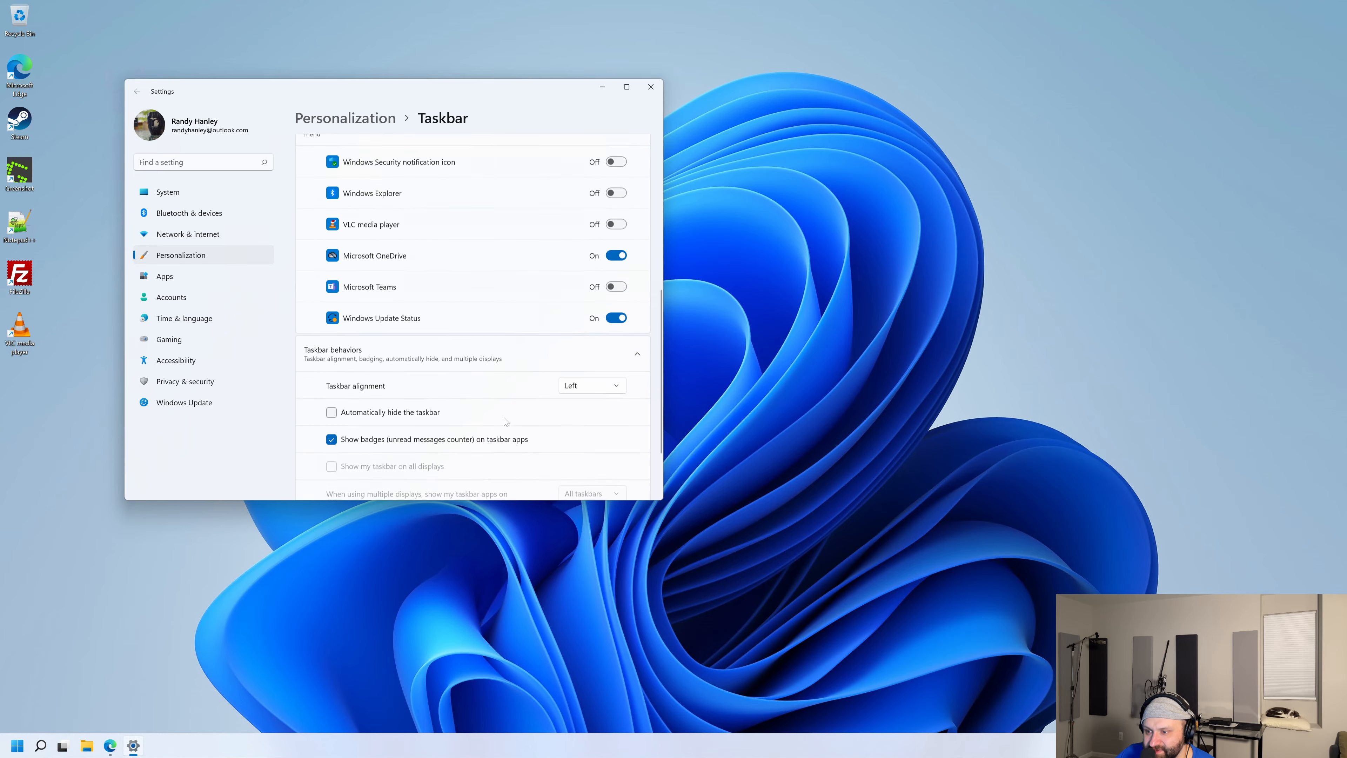
pyautogui.scroll(1, 460, 409)
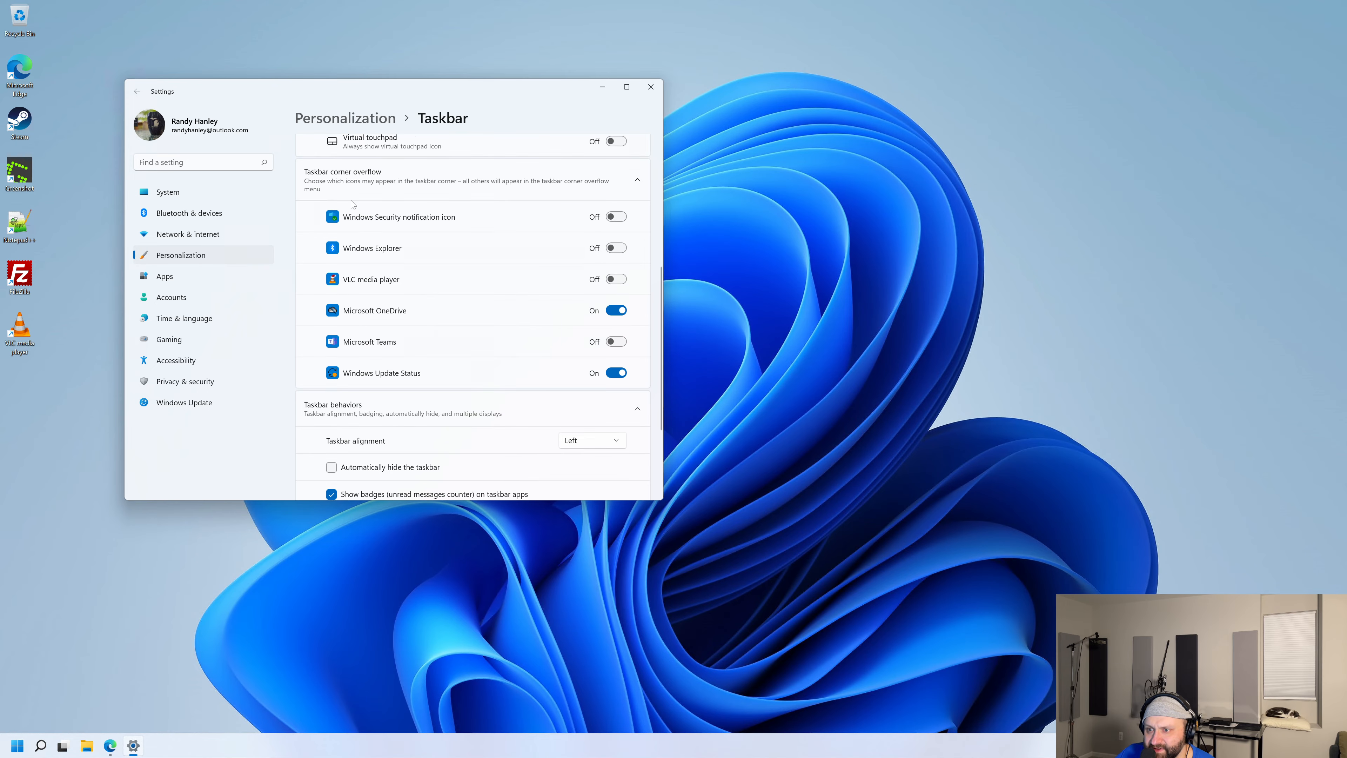
pyautogui.scroll(3, 476, 231)
pyautogui.scroll(3, 475, 230)
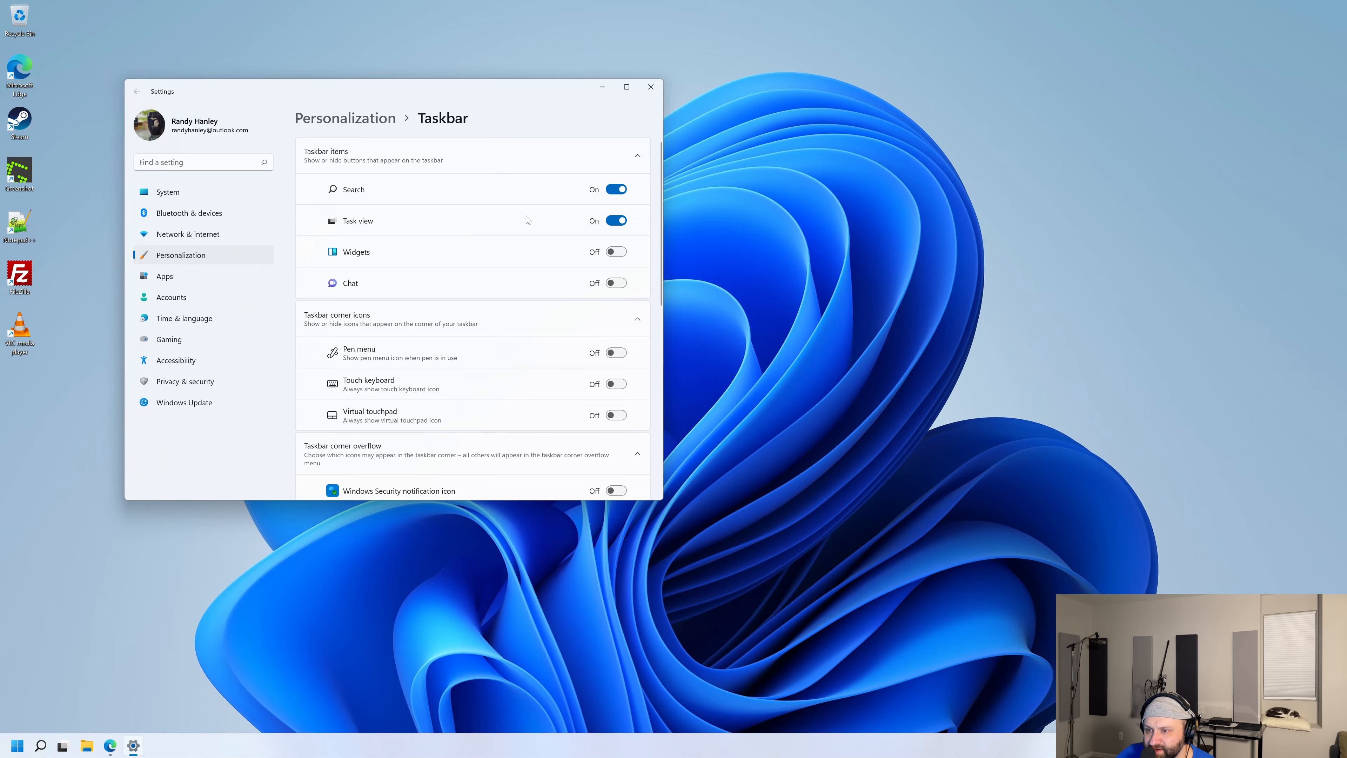
pyautogui.click(610, 225)
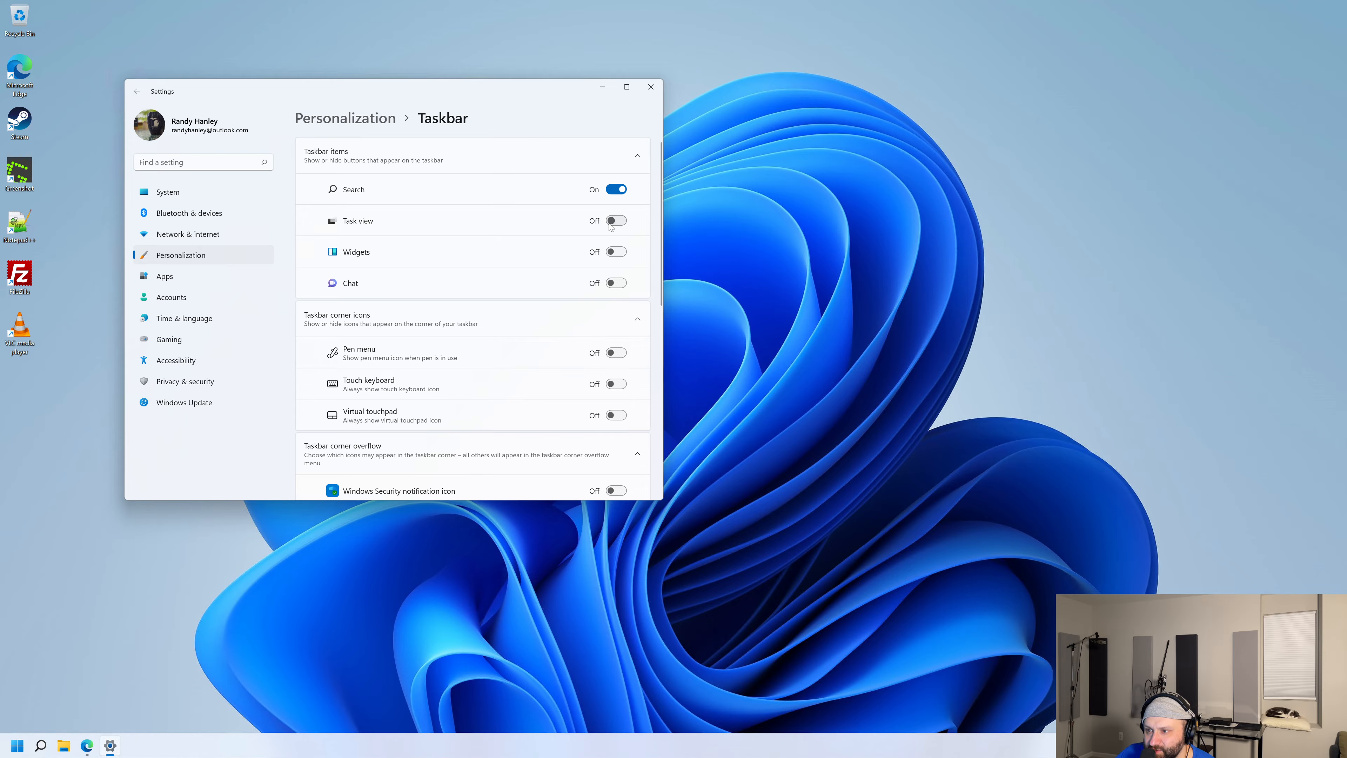
pyautogui.click(618, 193)
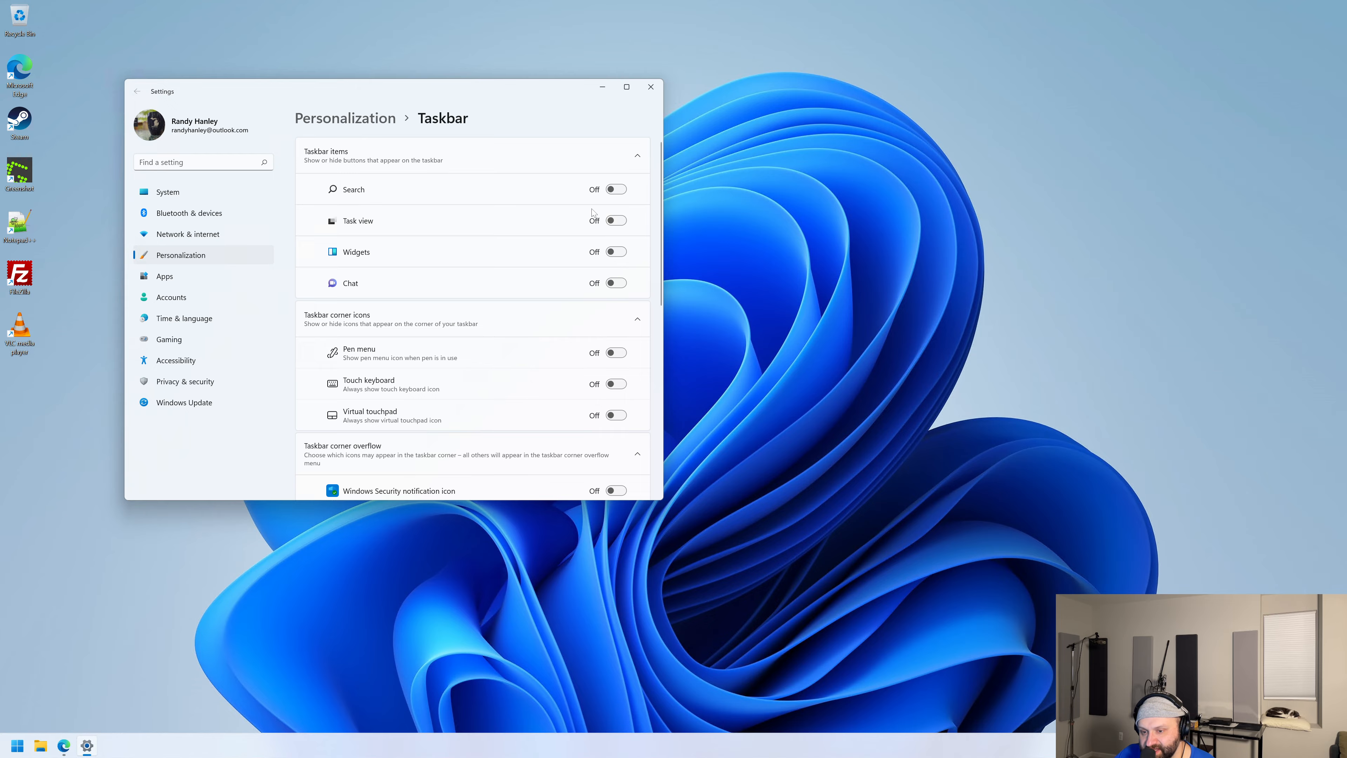
pyautogui.press('super')
pyautogui.press('super')
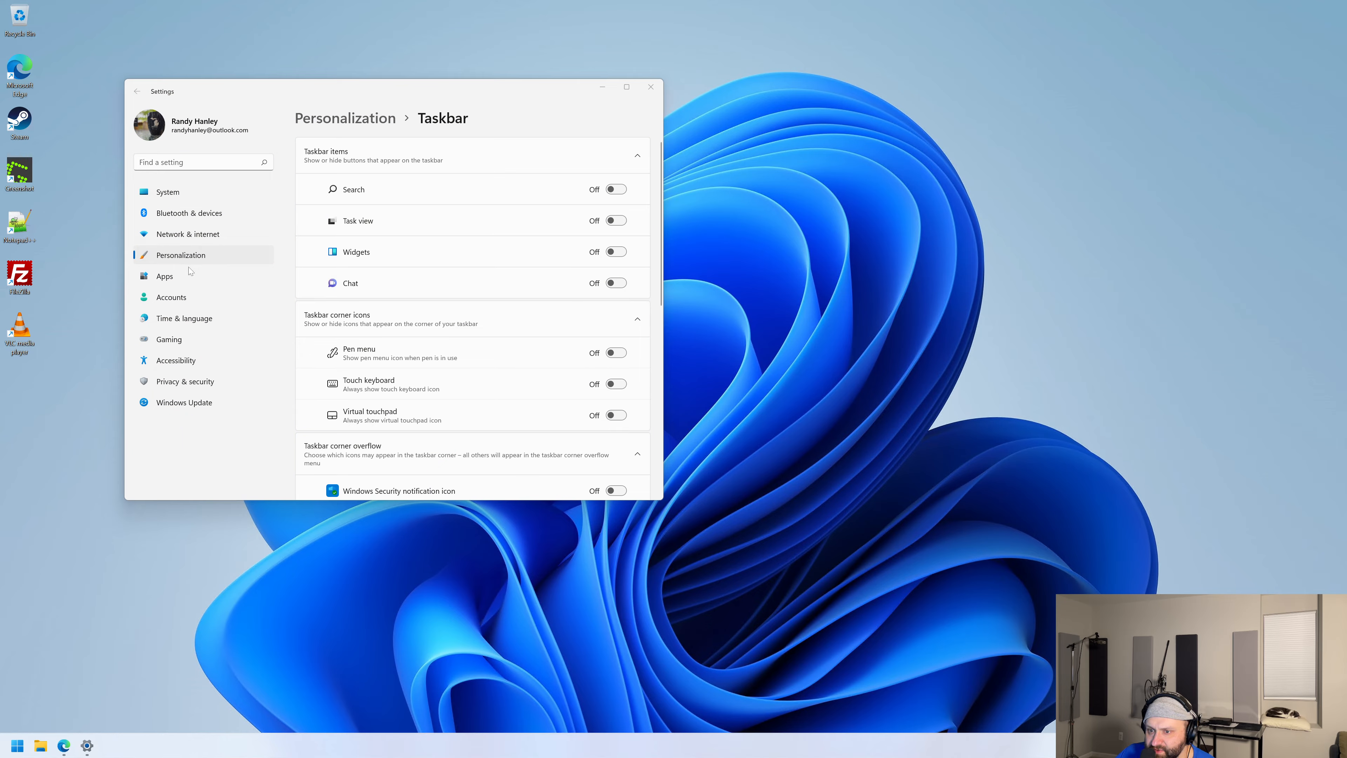
# Step: Look through the Personalization pages and review the taskbar behaviors options again
pyautogui.click(181, 256)
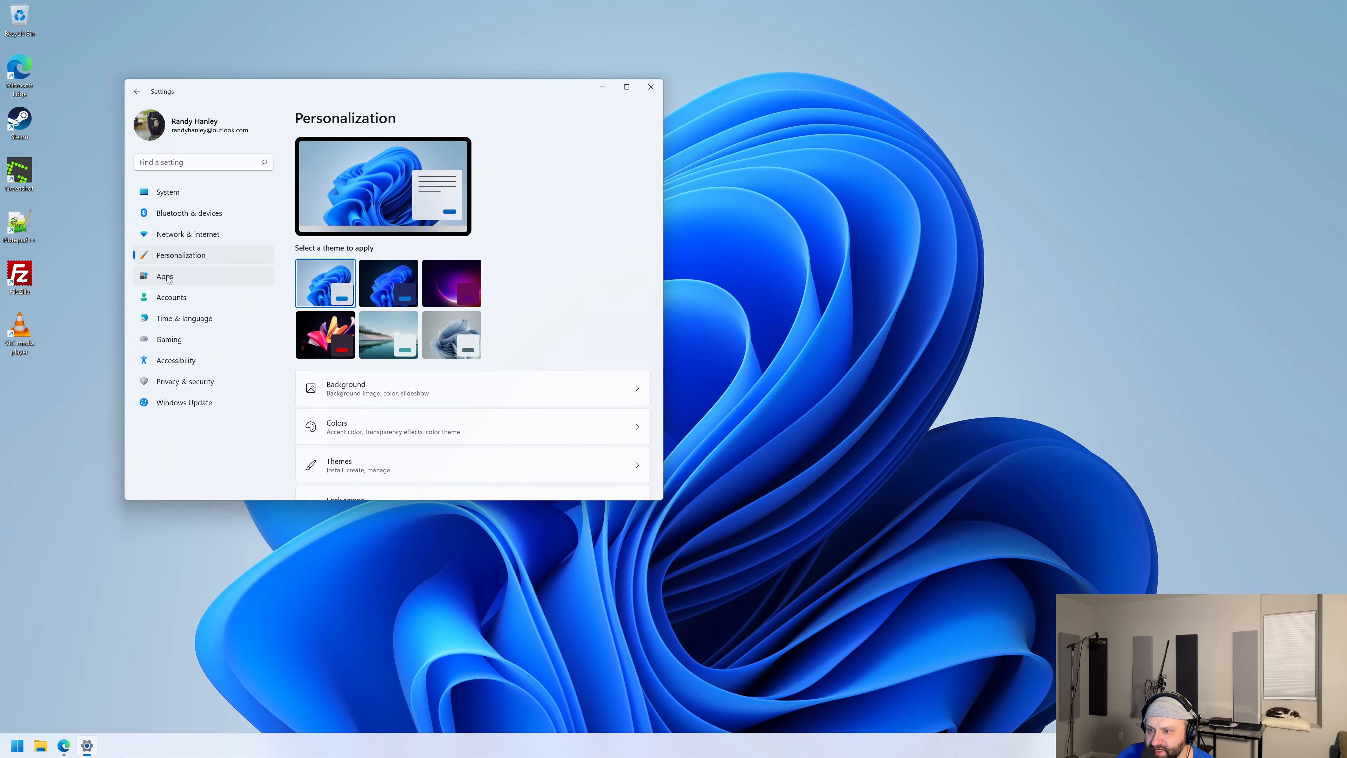
pyautogui.scroll(-4, 436, 335)
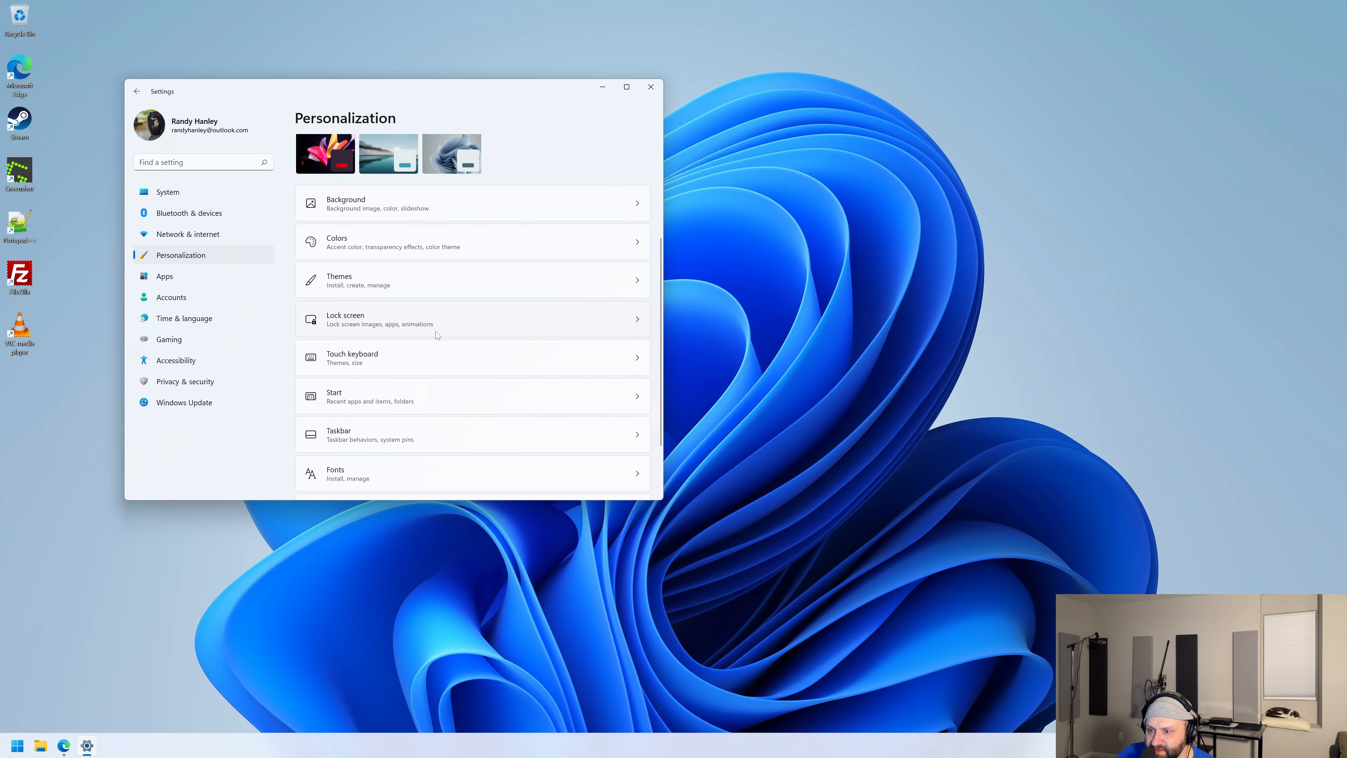
pyautogui.scroll(-2, 436, 334)
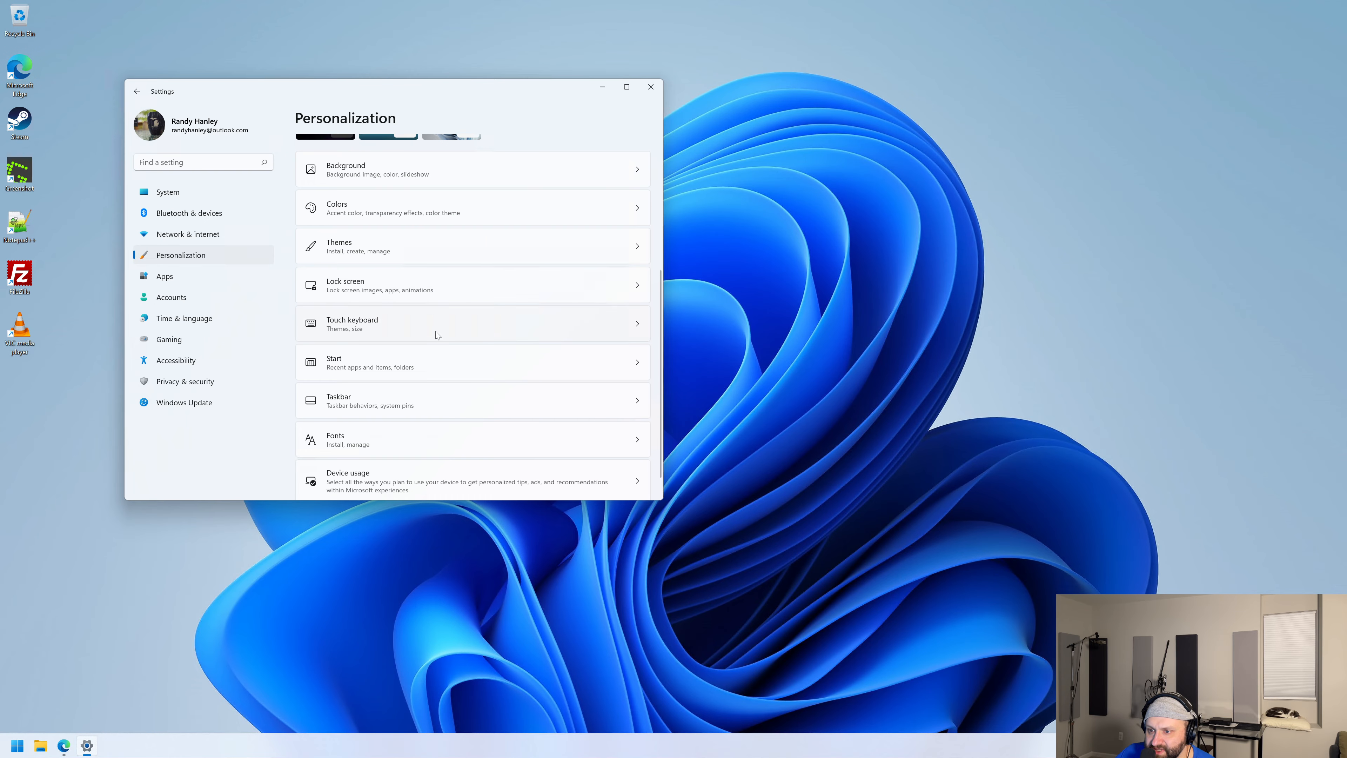
pyautogui.click(419, 391)
pyautogui.scroll(-2, 446, 371)
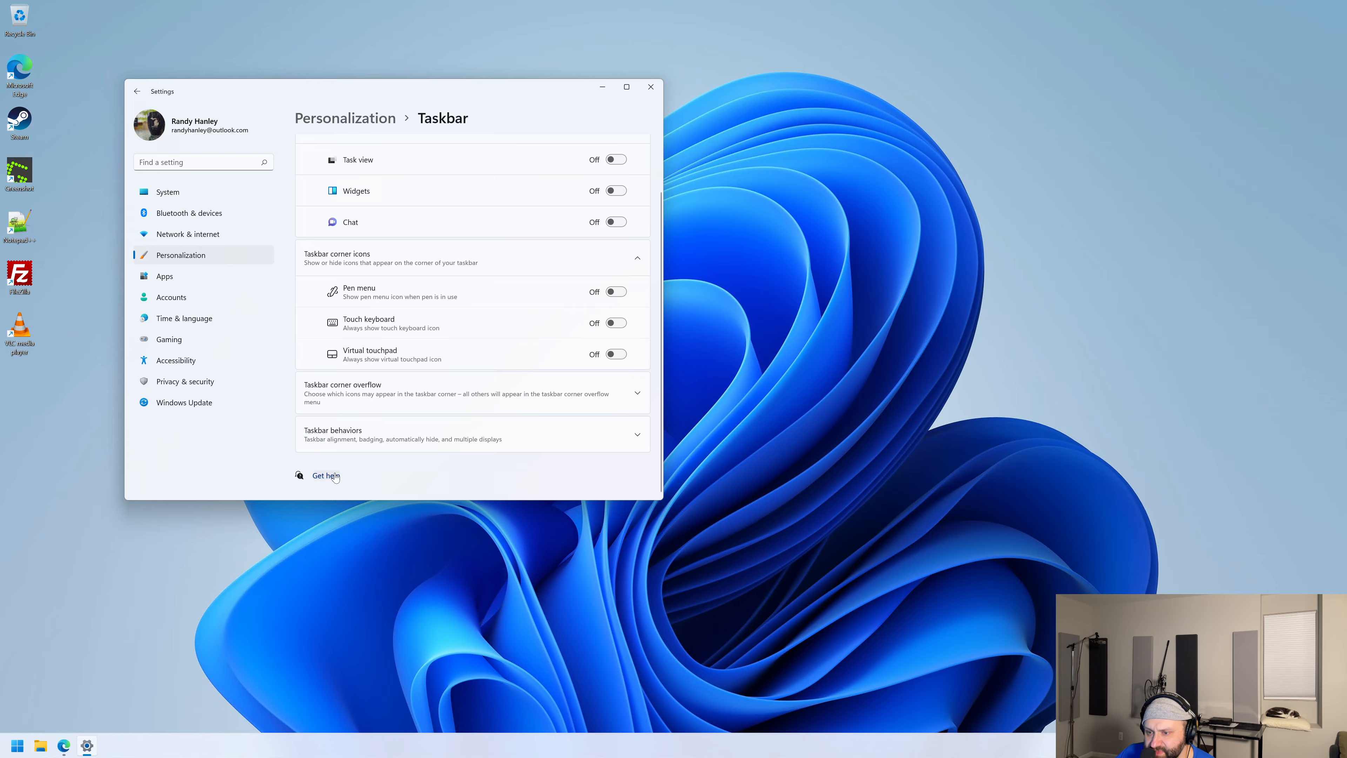
pyautogui.click(362, 446)
pyautogui.scroll(-3, 380, 447)
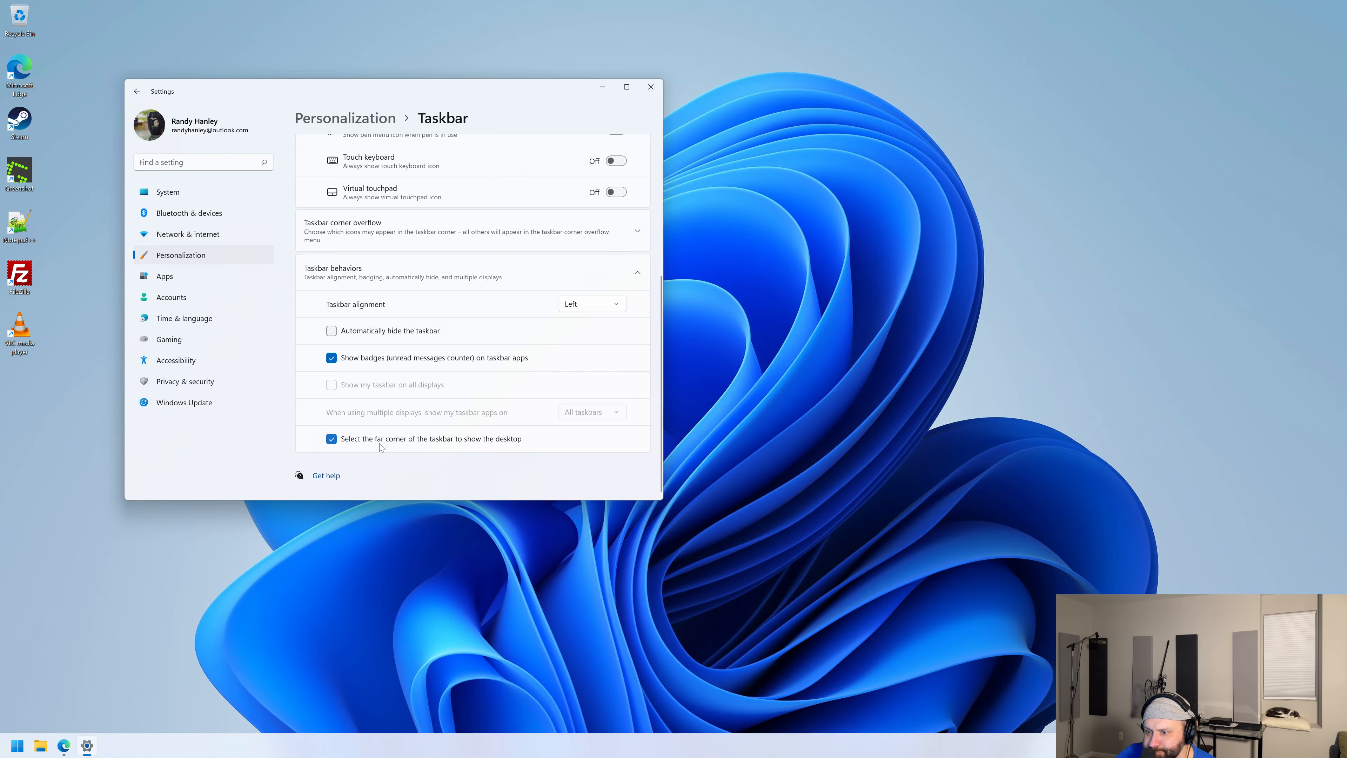
pyautogui.scroll(4, 380, 447)
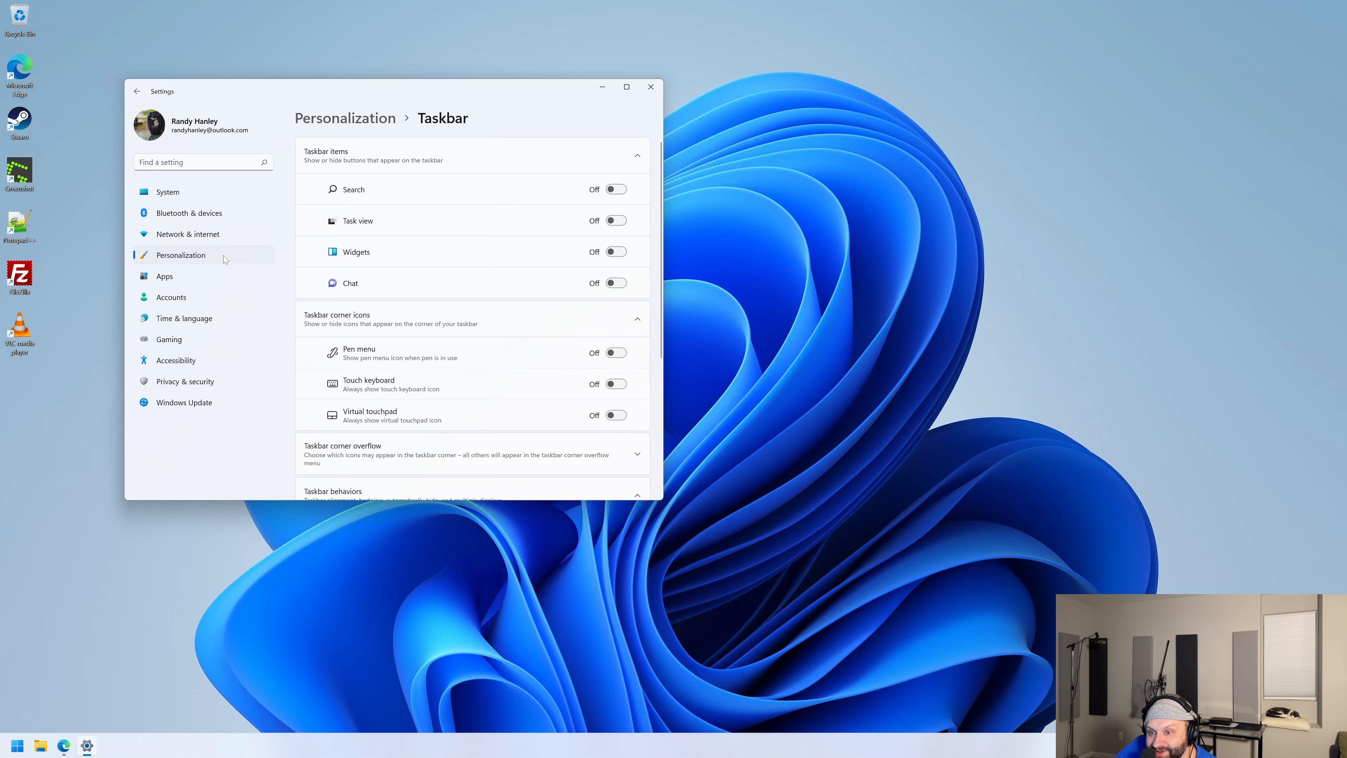
# Step: Set the color mode to Dark in the Personalization color settings
pyautogui.click(199, 256)
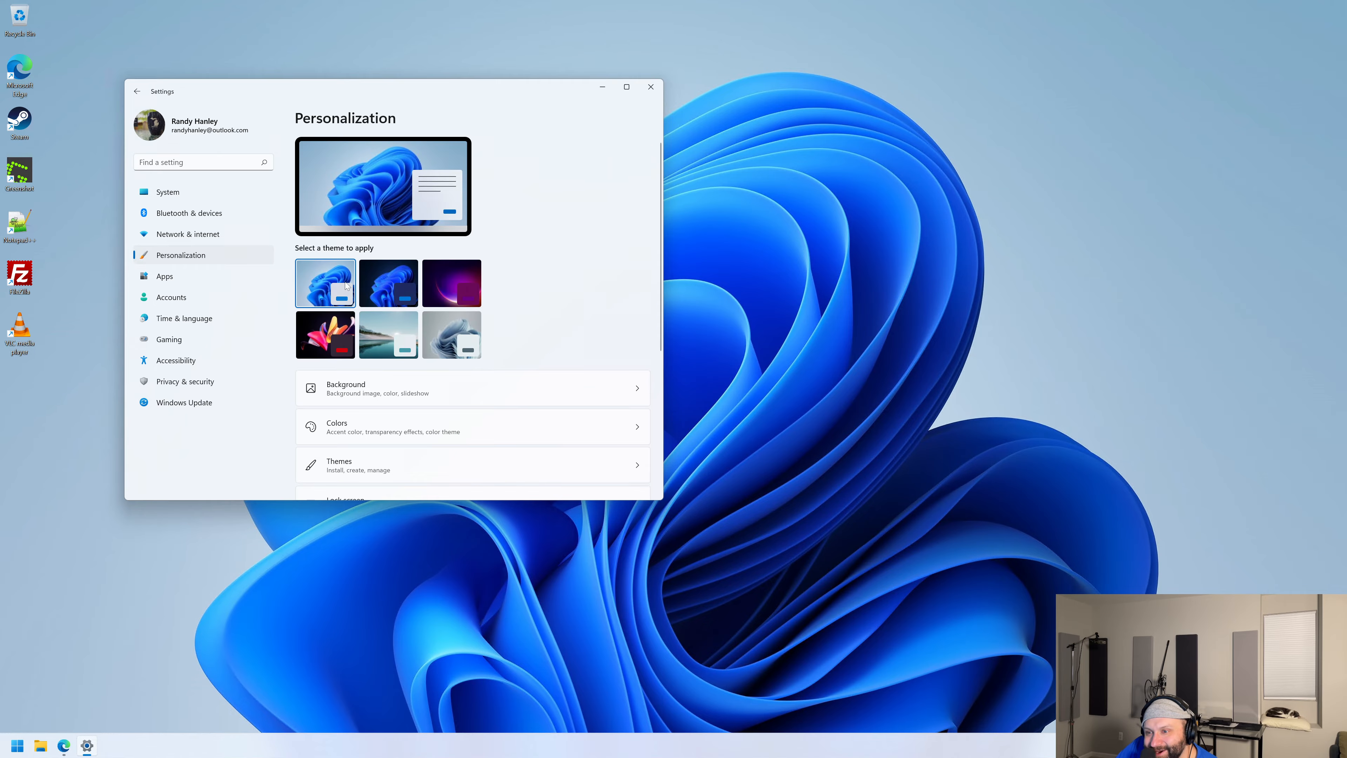
pyautogui.scroll(-5, 390, 355)
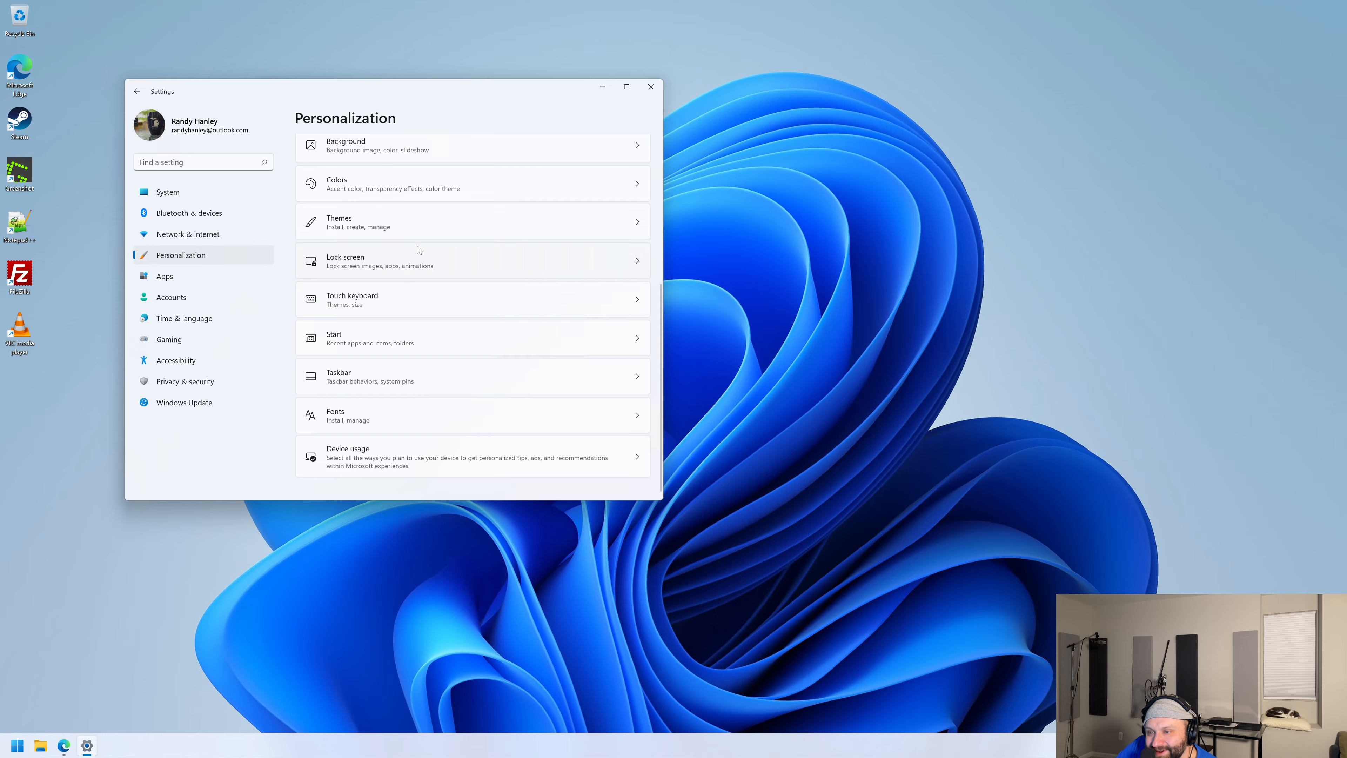
pyautogui.click(426, 193)
pyautogui.scroll(-4, 371, 260)
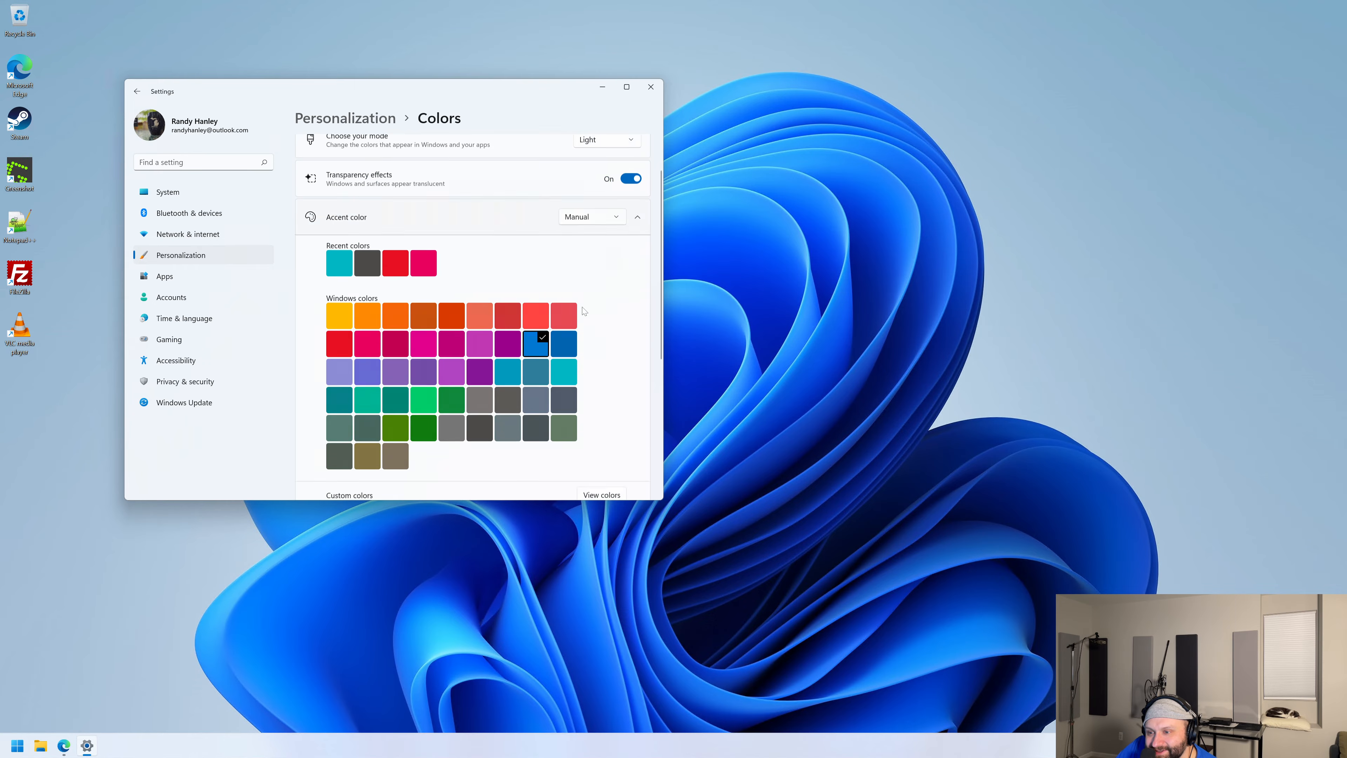
pyautogui.scroll(3, 530, 249)
pyautogui.click(616, 233)
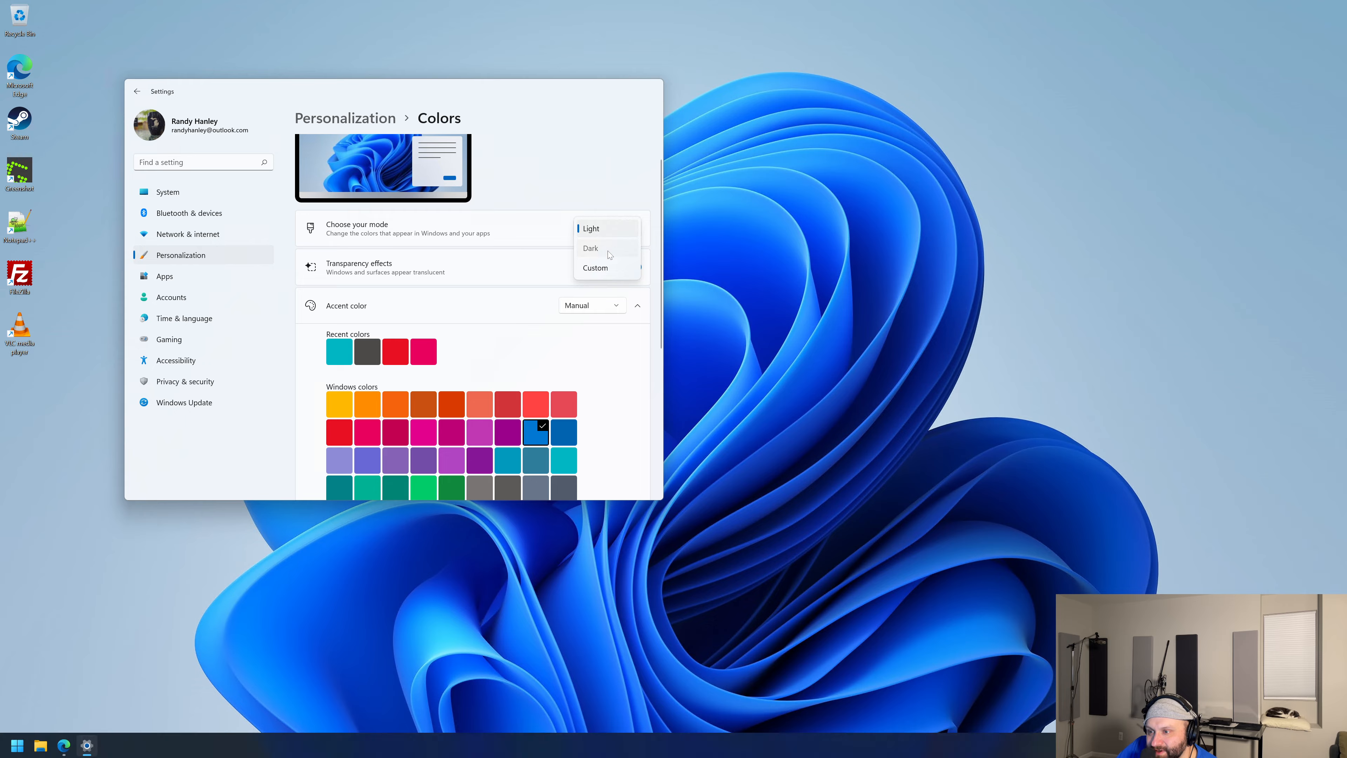
pyautogui.click(608, 252)
# Step: Examine the remaining accent color options, the list of Personalization pages and the lock screen settings
pyautogui.scroll(-5, 506, 317)
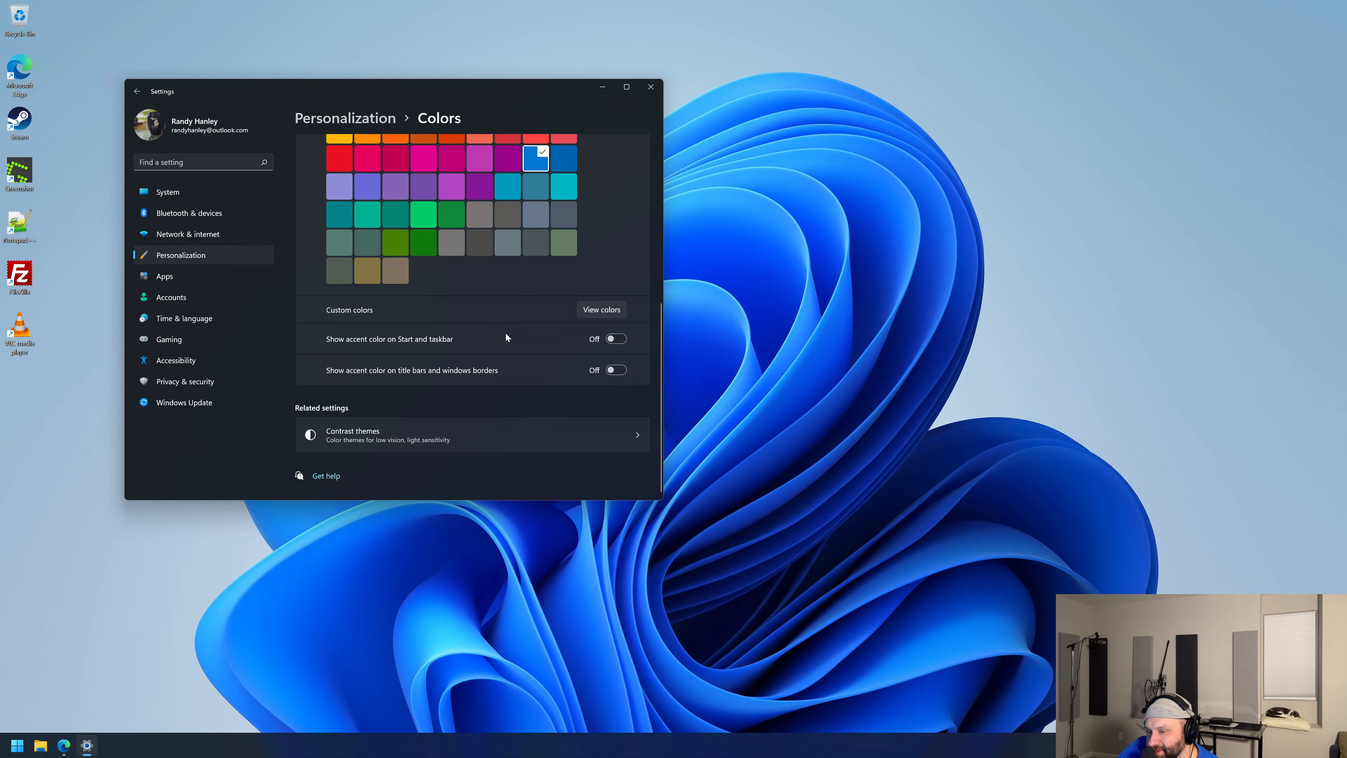
pyautogui.scroll(1, 222, 167)
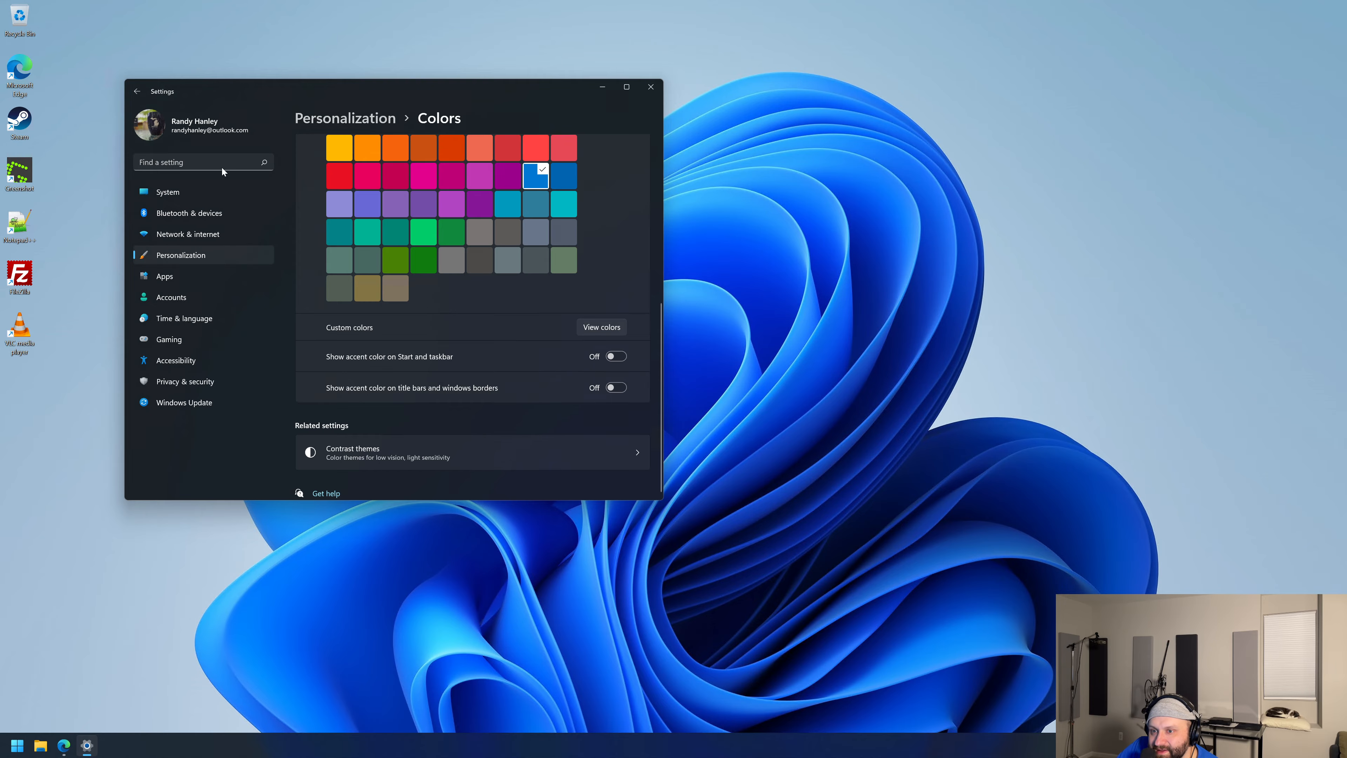
pyautogui.scroll(2, 222, 168)
pyautogui.click(137, 91)
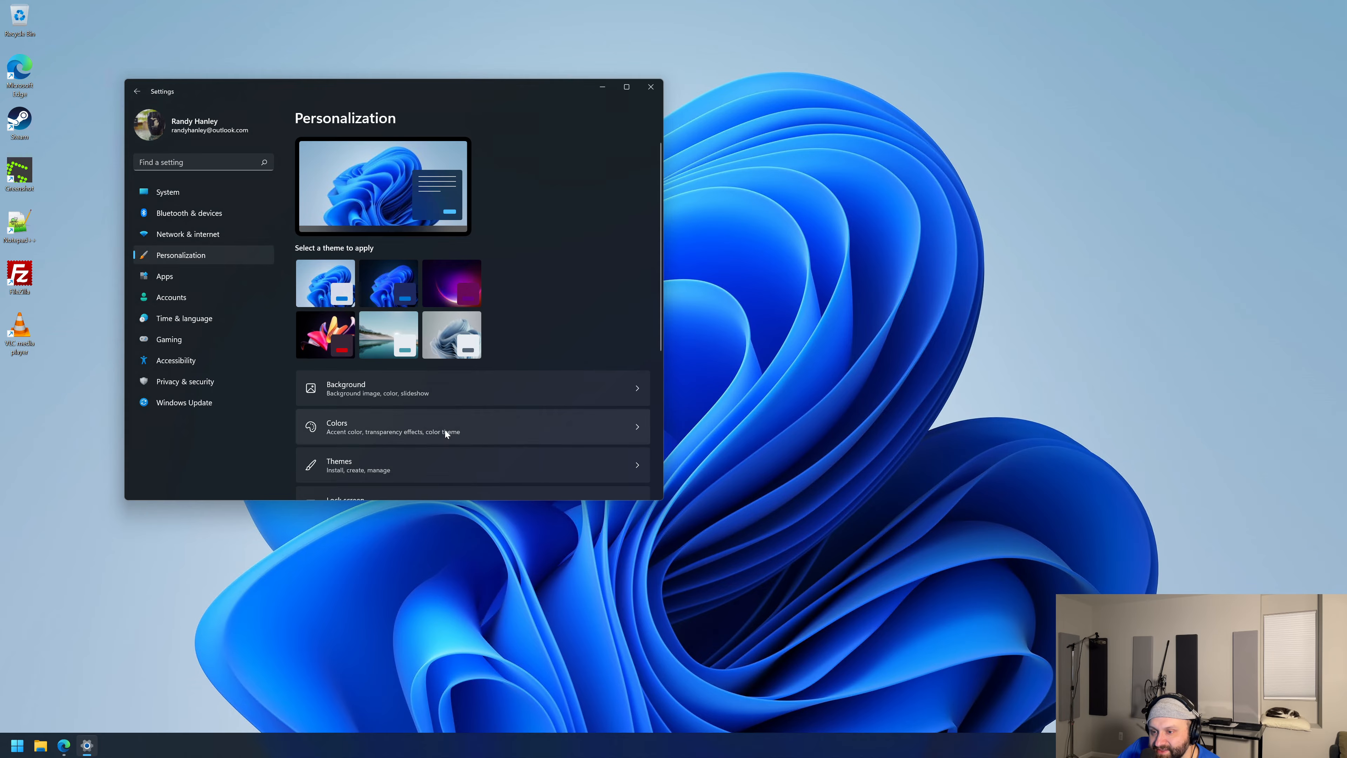
pyautogui.scroll(-4, 445, 430)
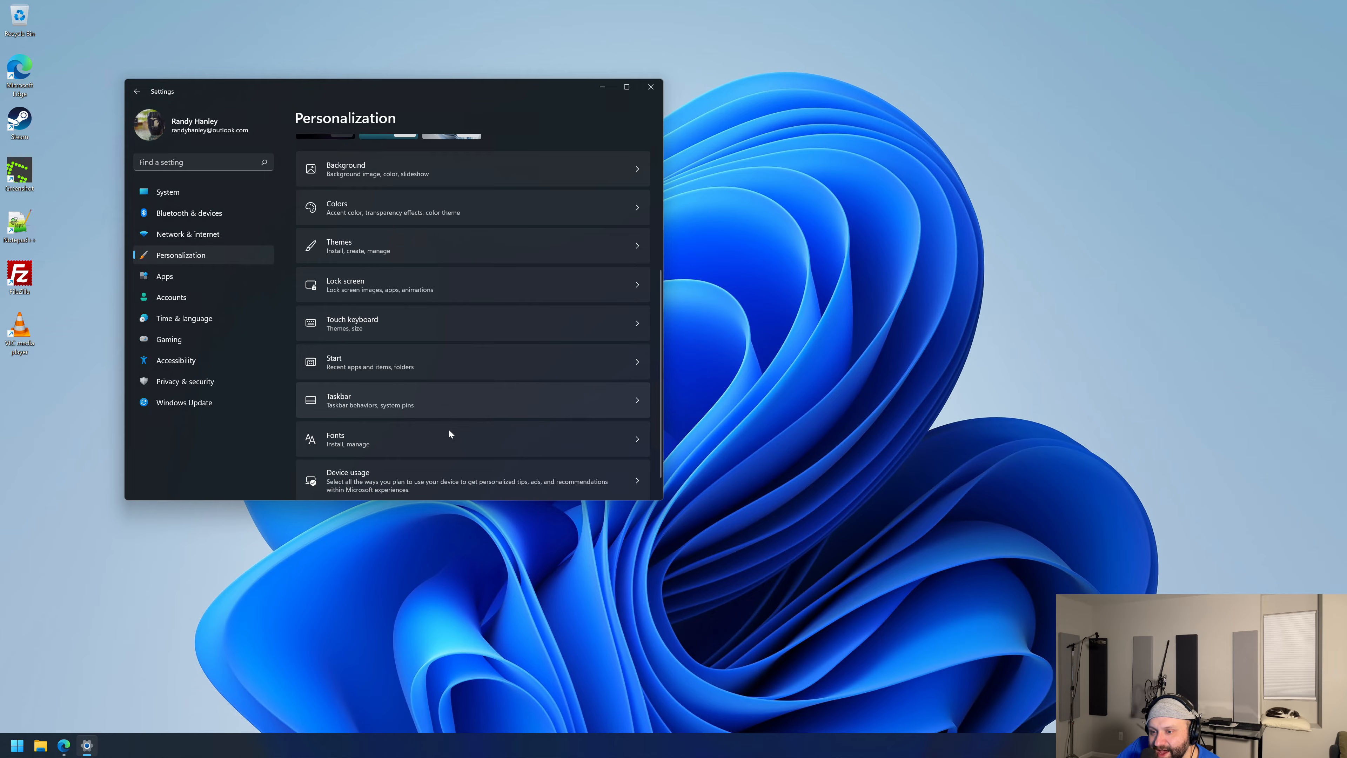
pyautogui.scroll(2, 447, 443)
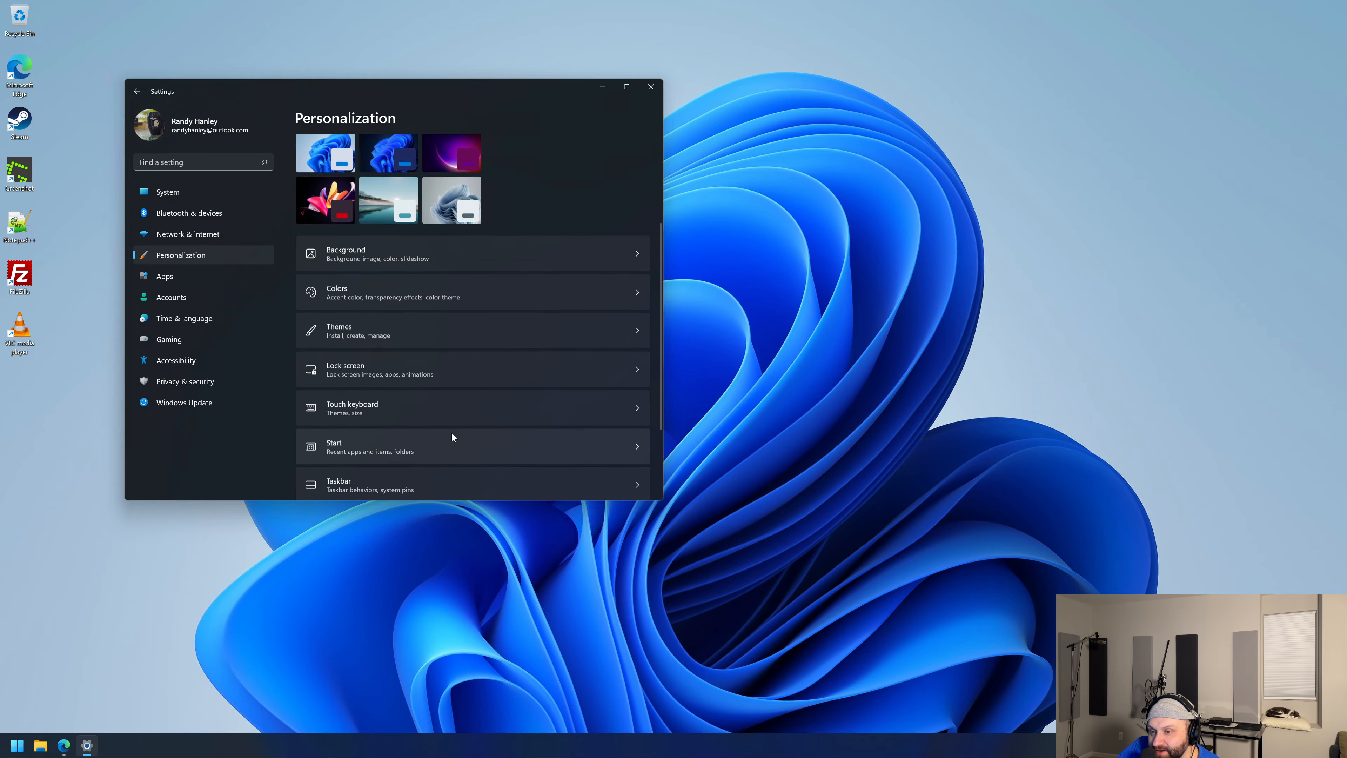
pyautogui.scroll(1, 449, 419)
pyautogui.click(445, 431)
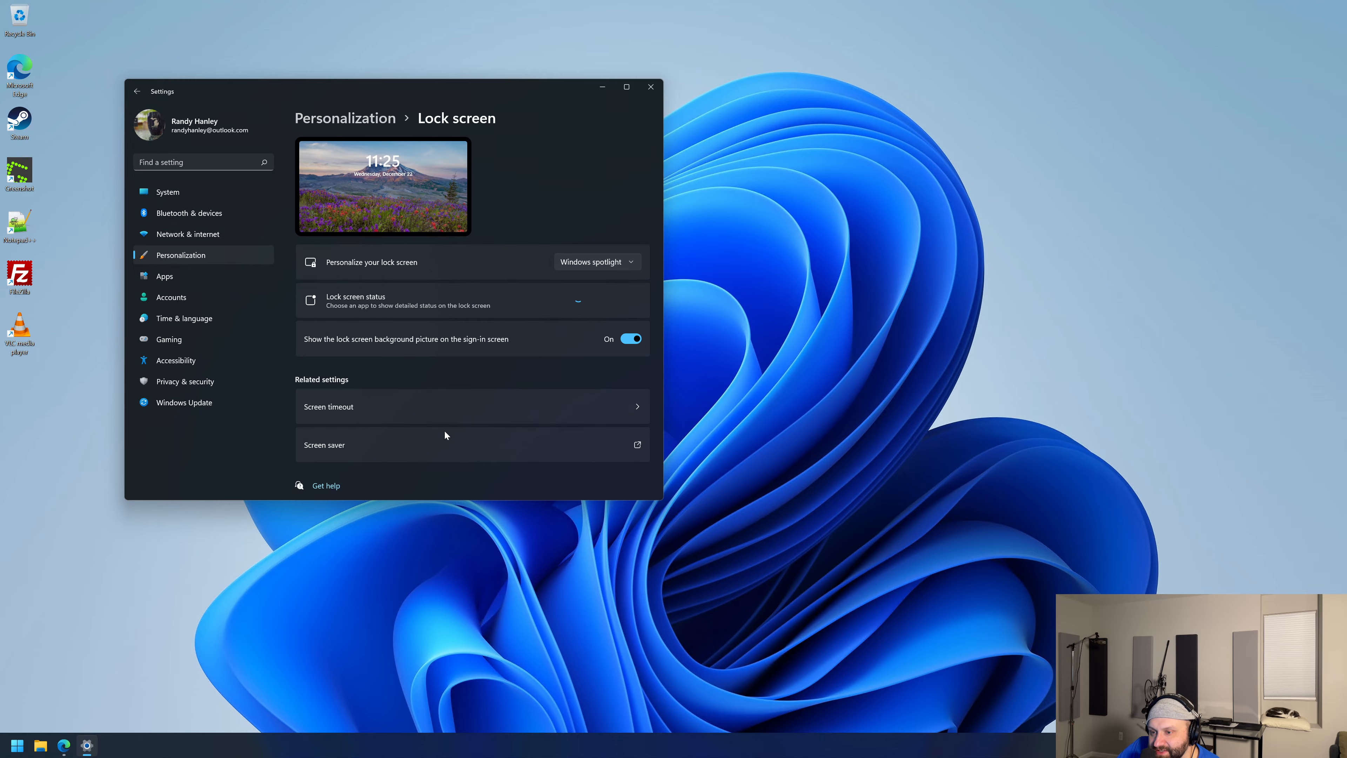
pyautogui.click(137, 91)
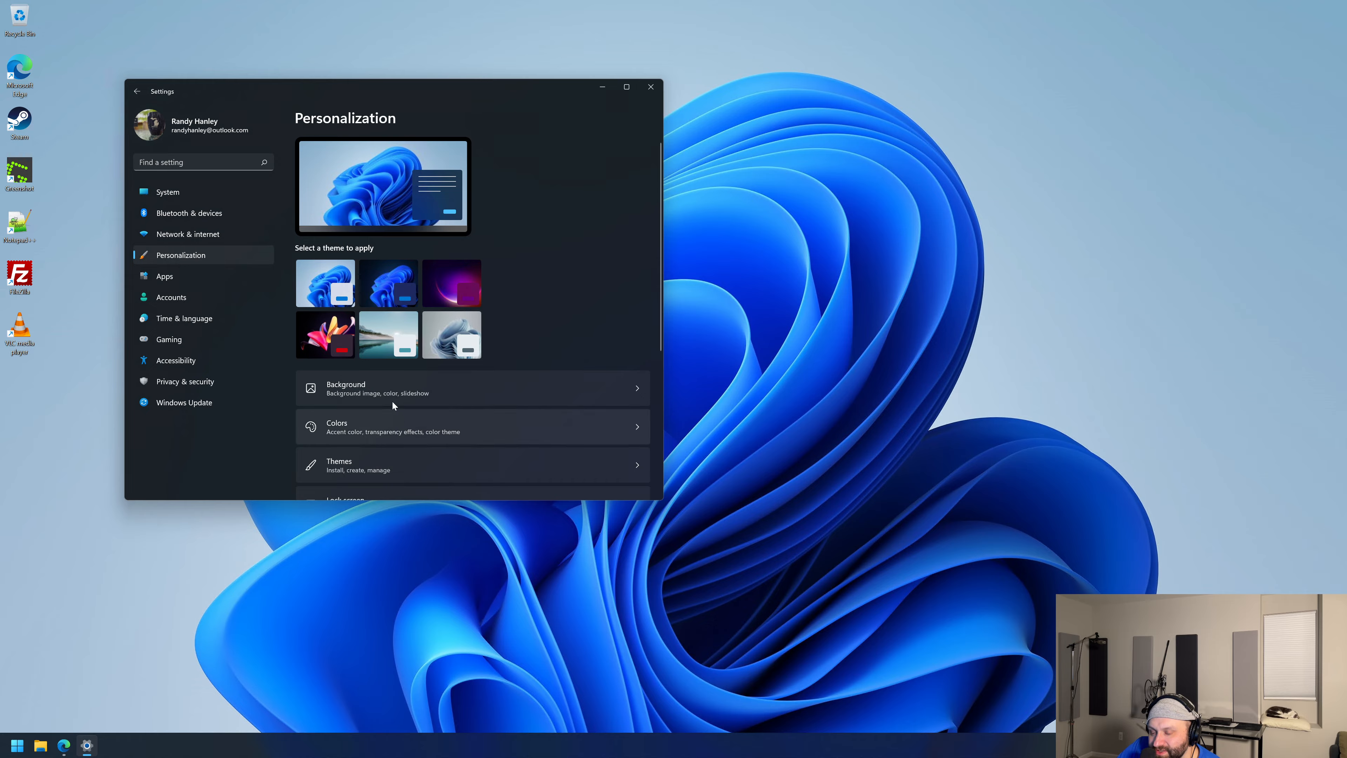
# Step: Review the color settings once more and close Settings
pyautogui.click(394, 429)
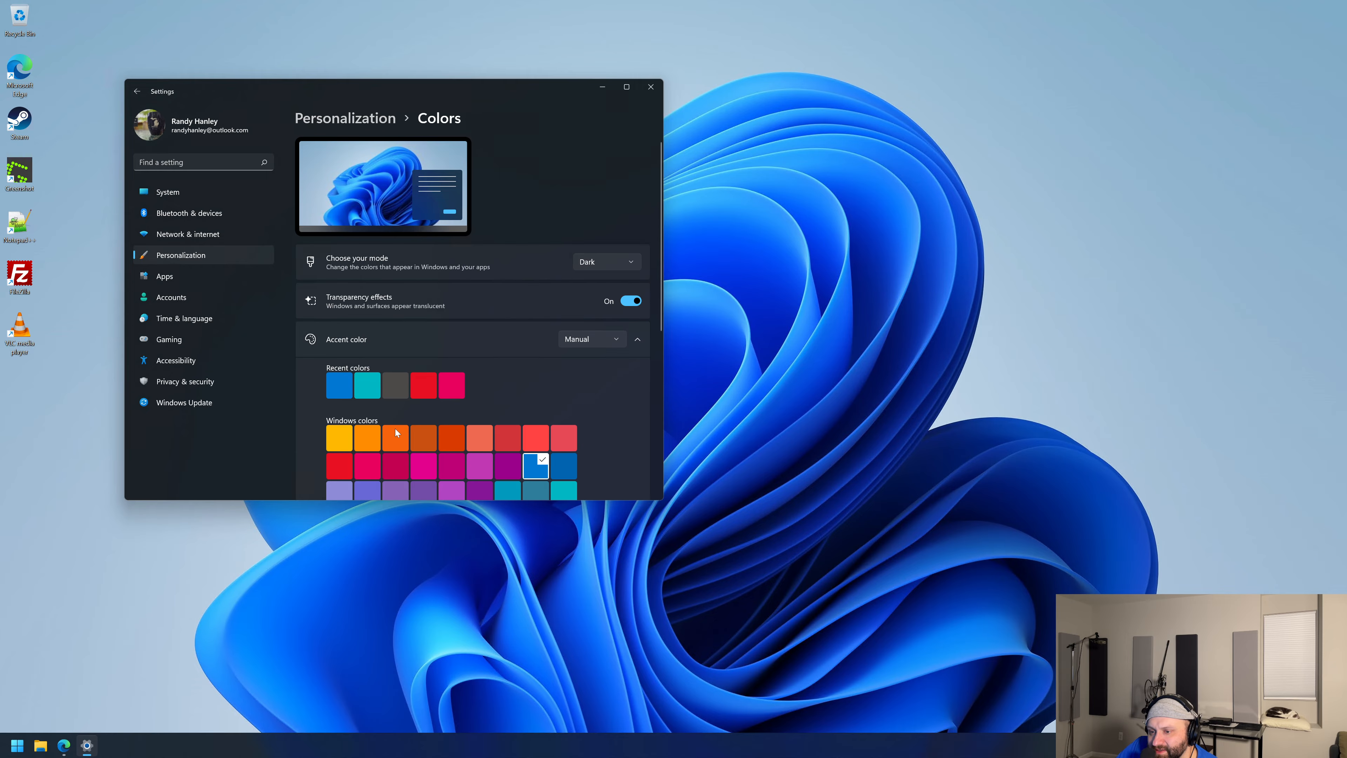
pyautogui.scroll(-6, 485, 380)
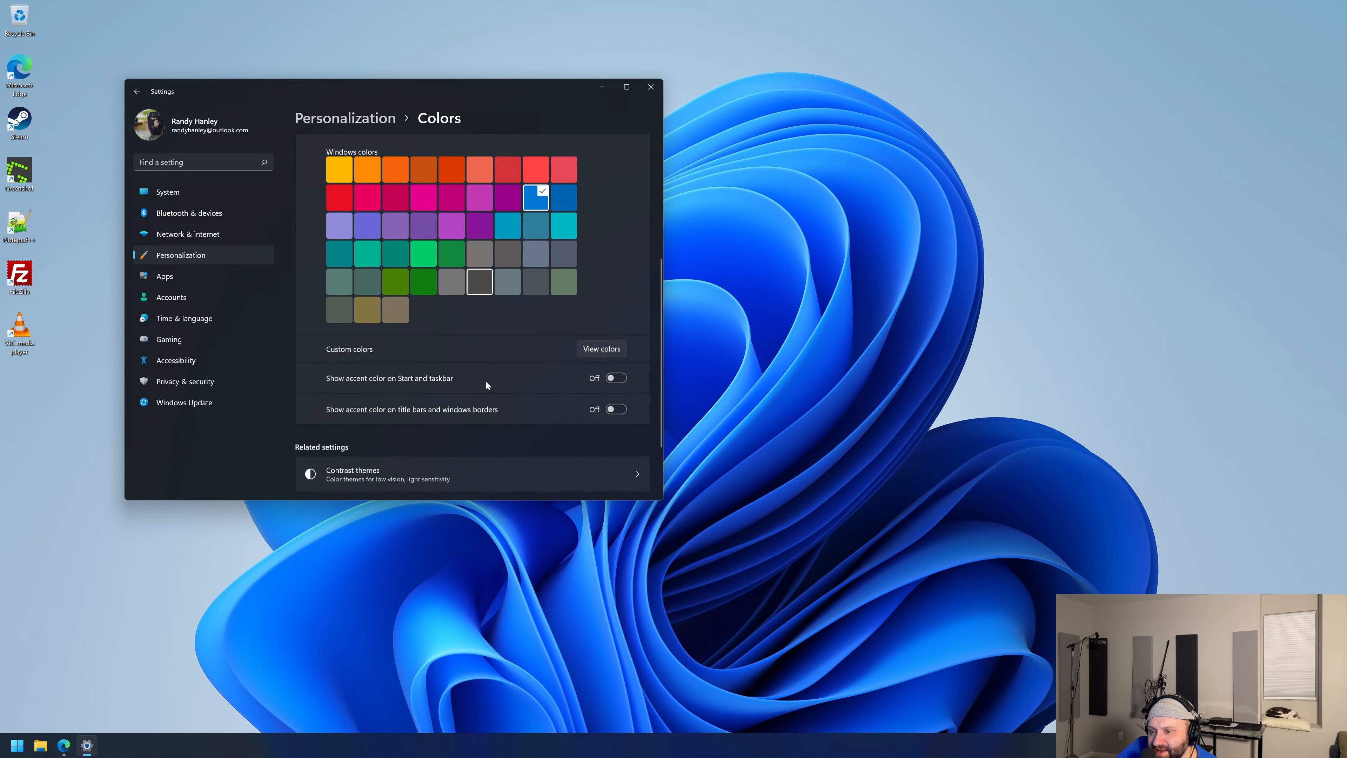
pyautogui.scroll(6, 485, 380)
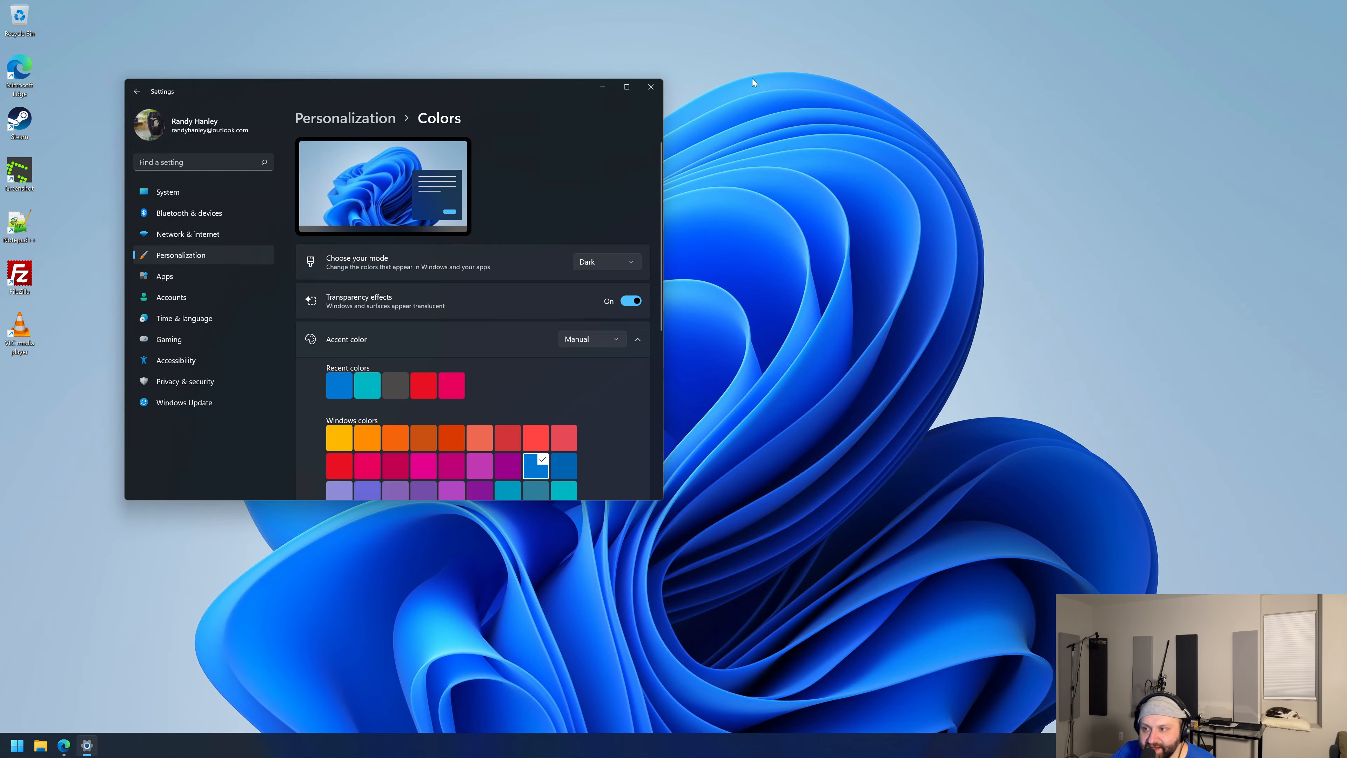
pyautogui.click(651, 86)
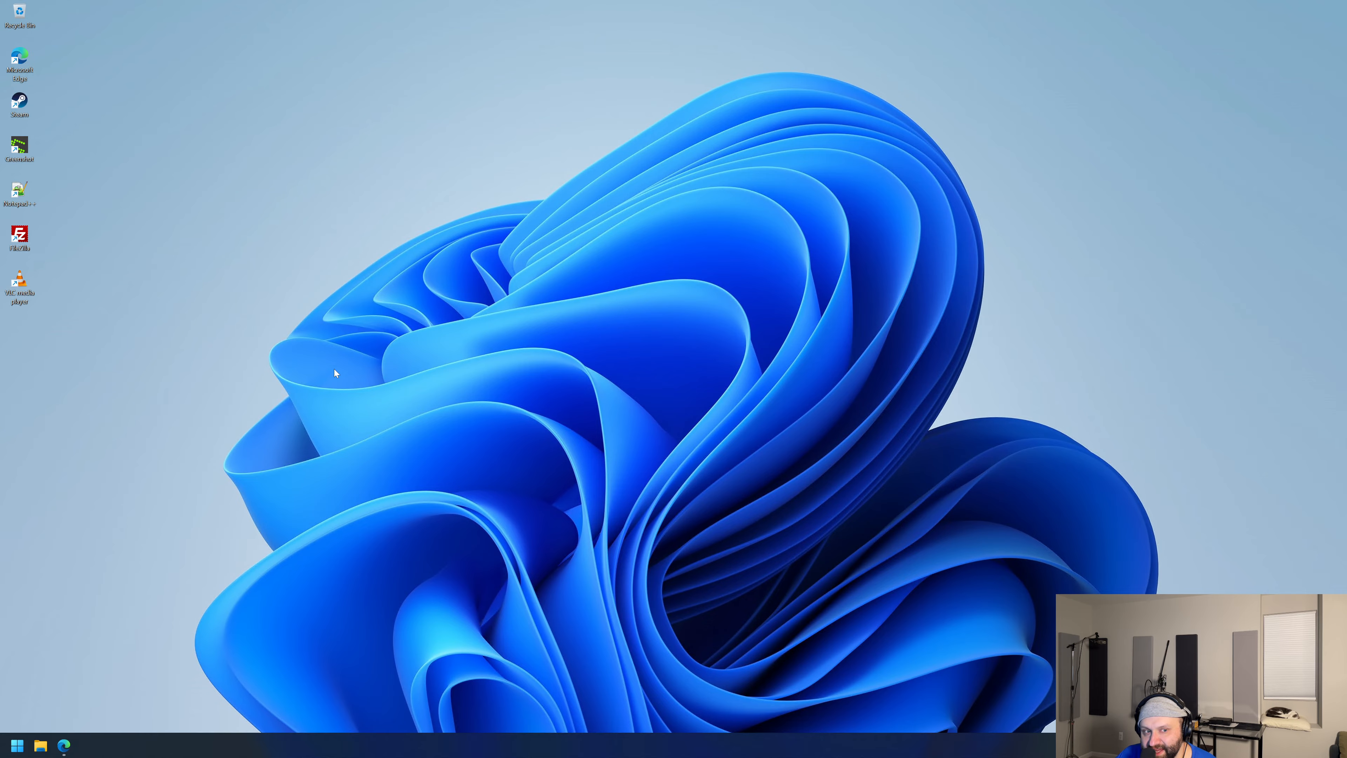
# Step: Reduce the desktop icon size and delete every desktop shortcut except the Recycle Bin
pyautogui.scroll(-1, 334, 369)
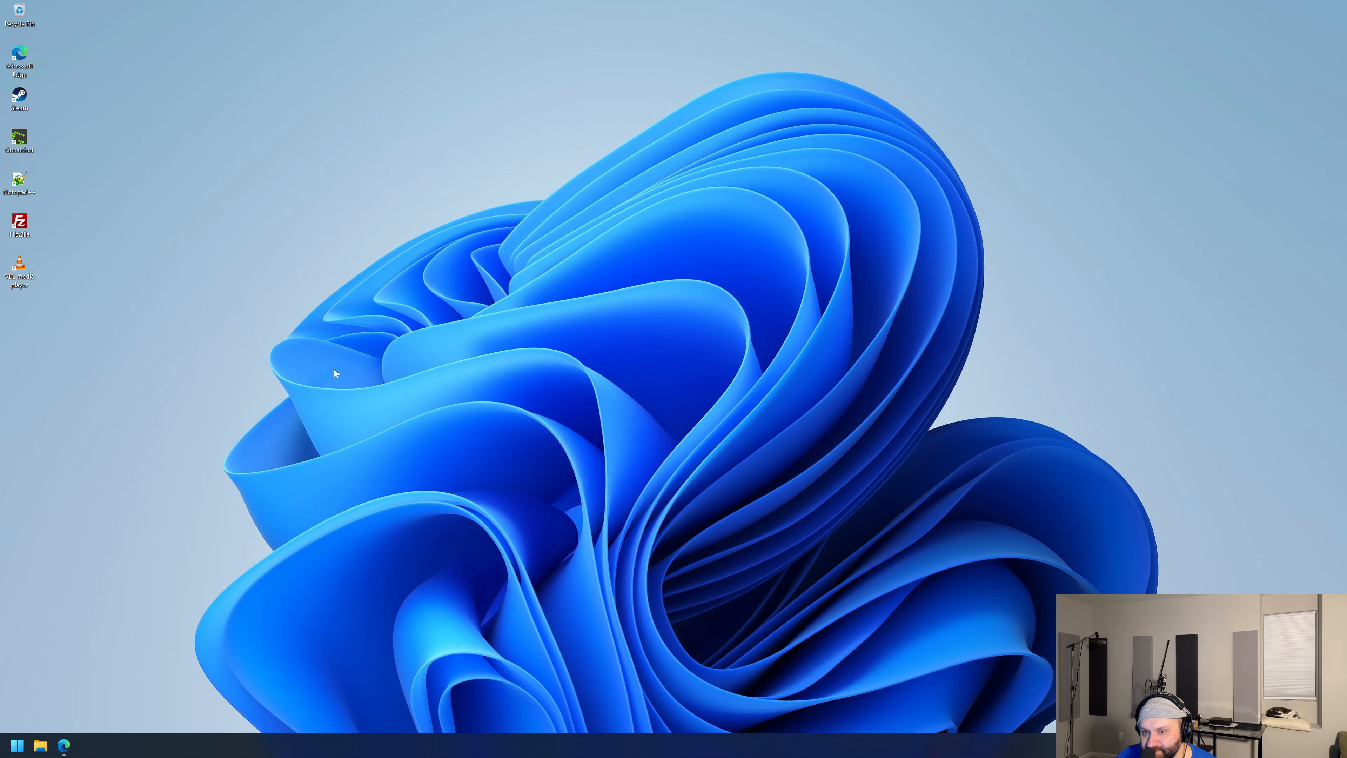
pyautogui.scroll(2, 334, 369)
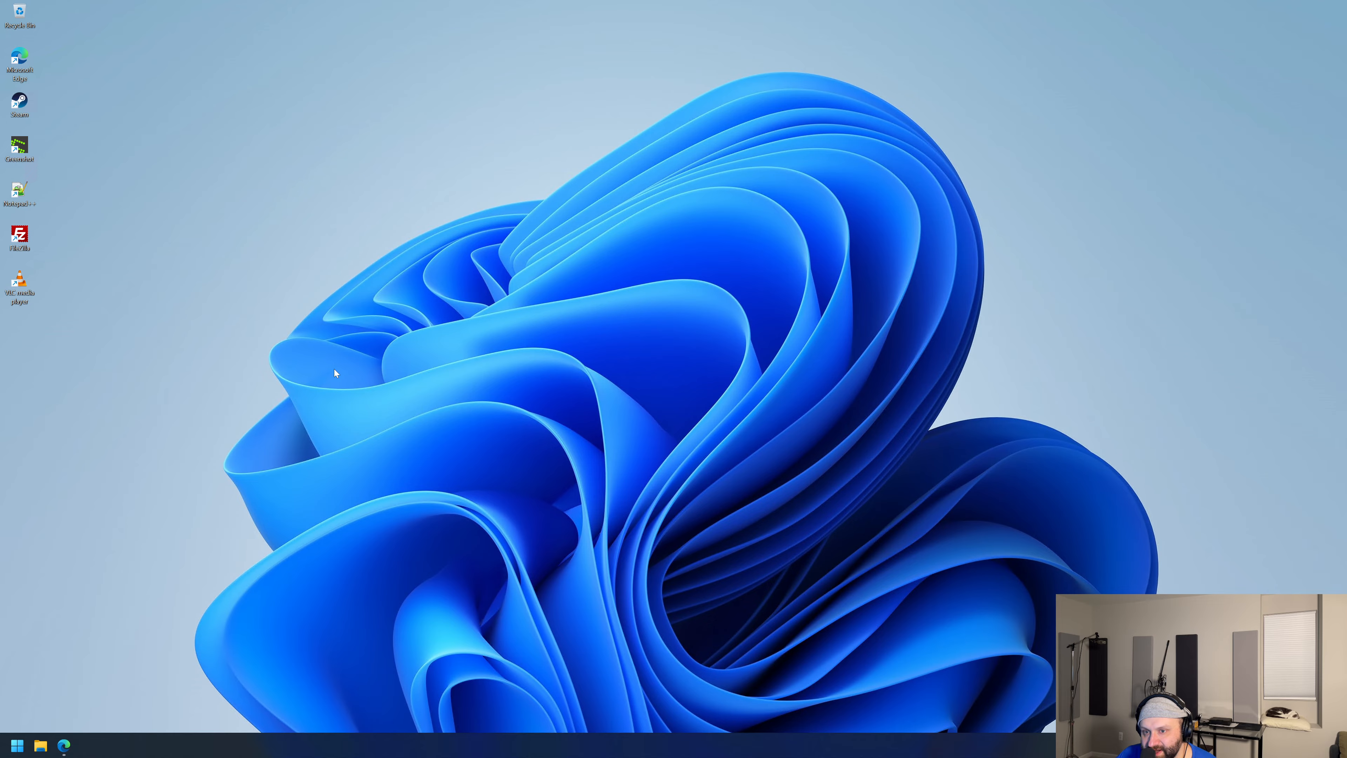
pyautogui.moveTo(138, 350); pyautogui.dragTo(15, 53)
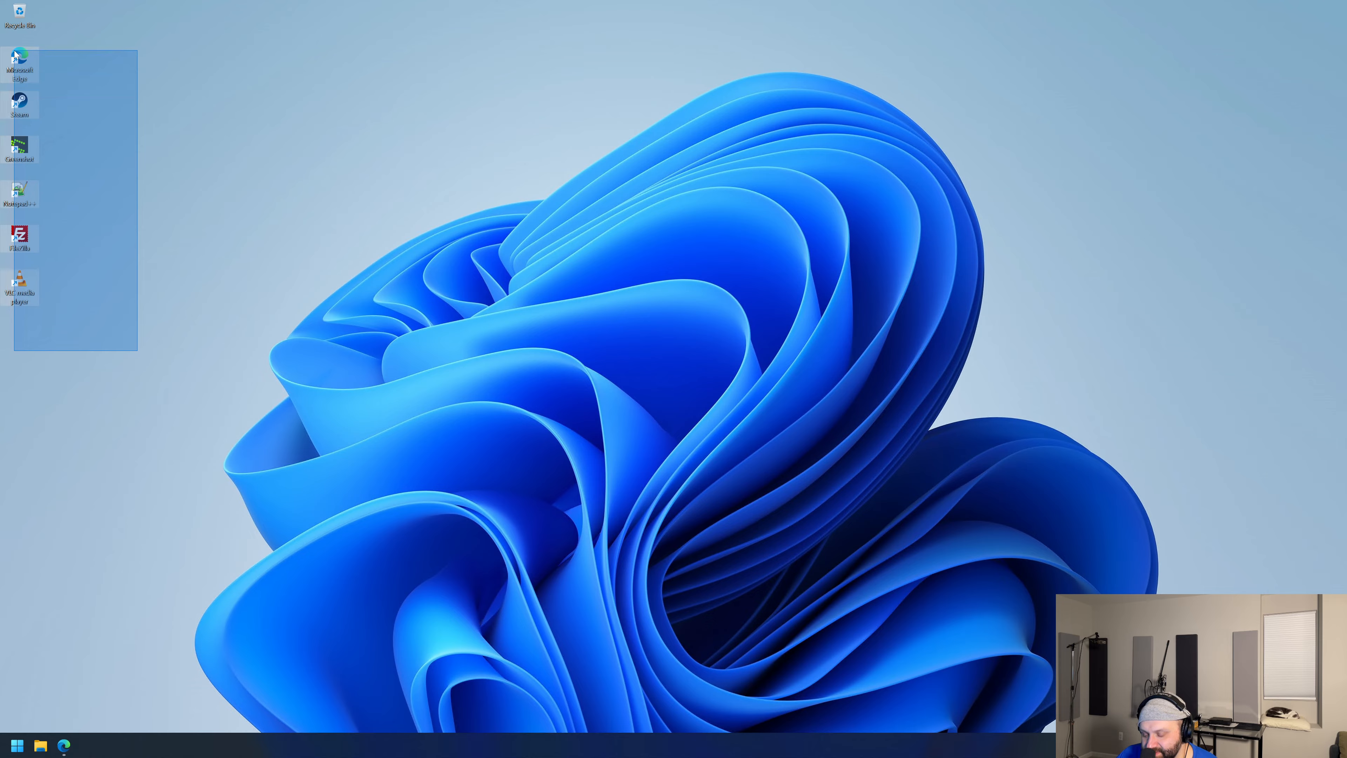
pyautogui.moveTo(15, 53); pyautogui.dragTo(20, 55)
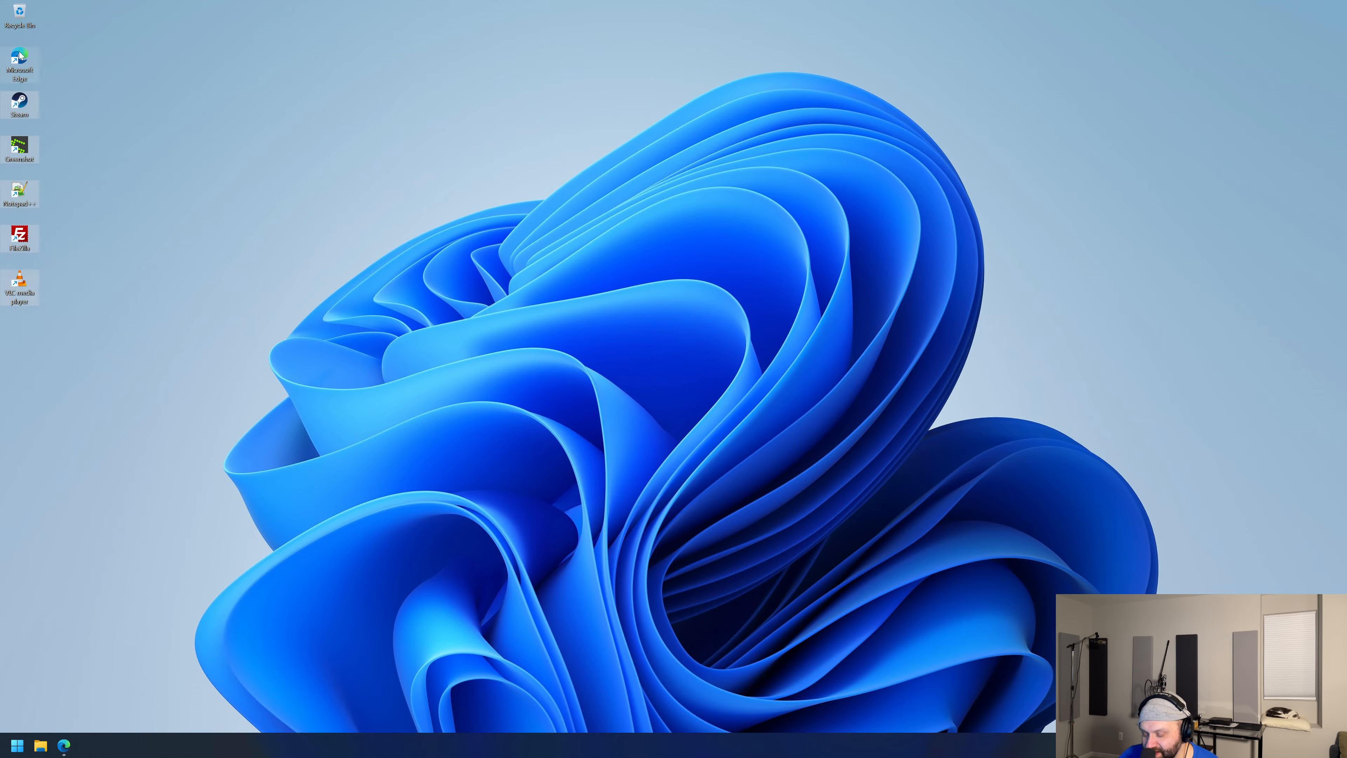
pyautogui.press('Delete')
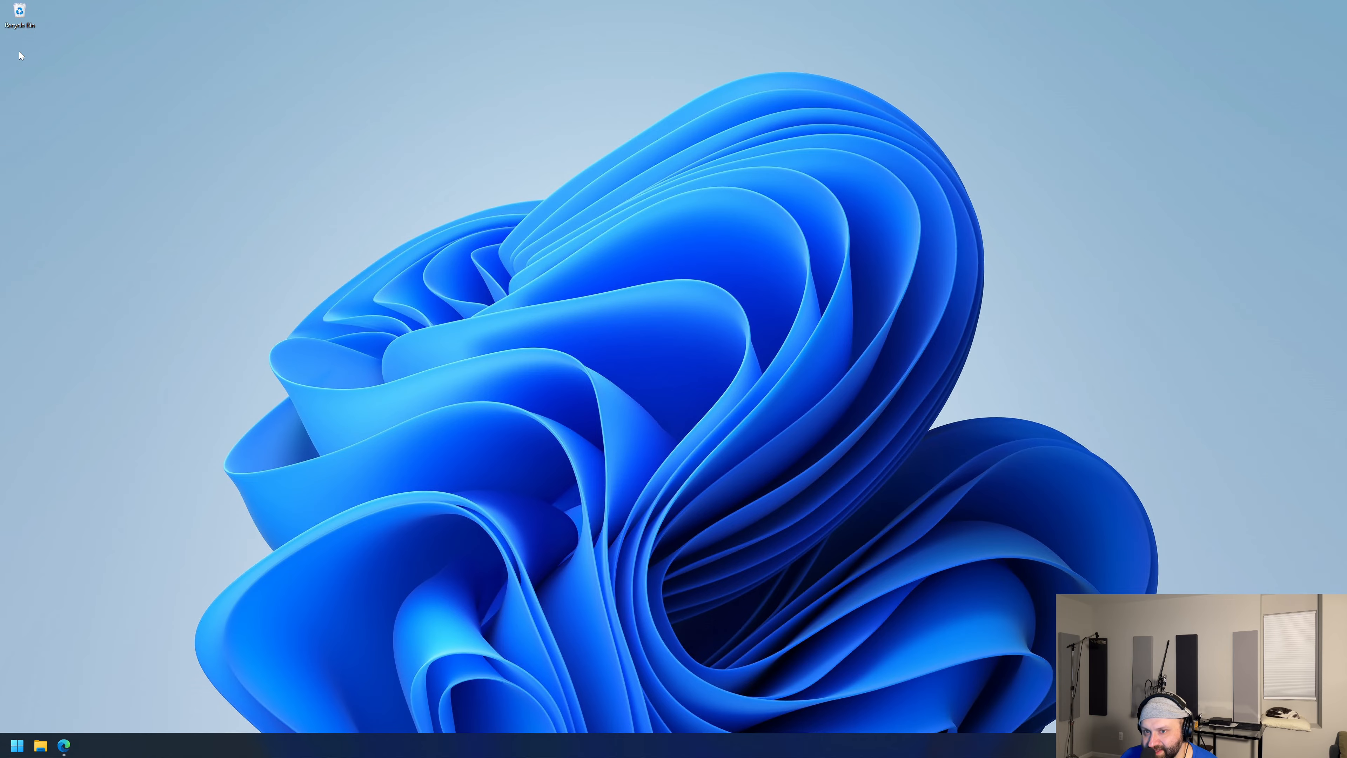
# Step: Empty the Recycle Bin and confirm the permanent deletion
pyautogui.rightClick(24, 18)
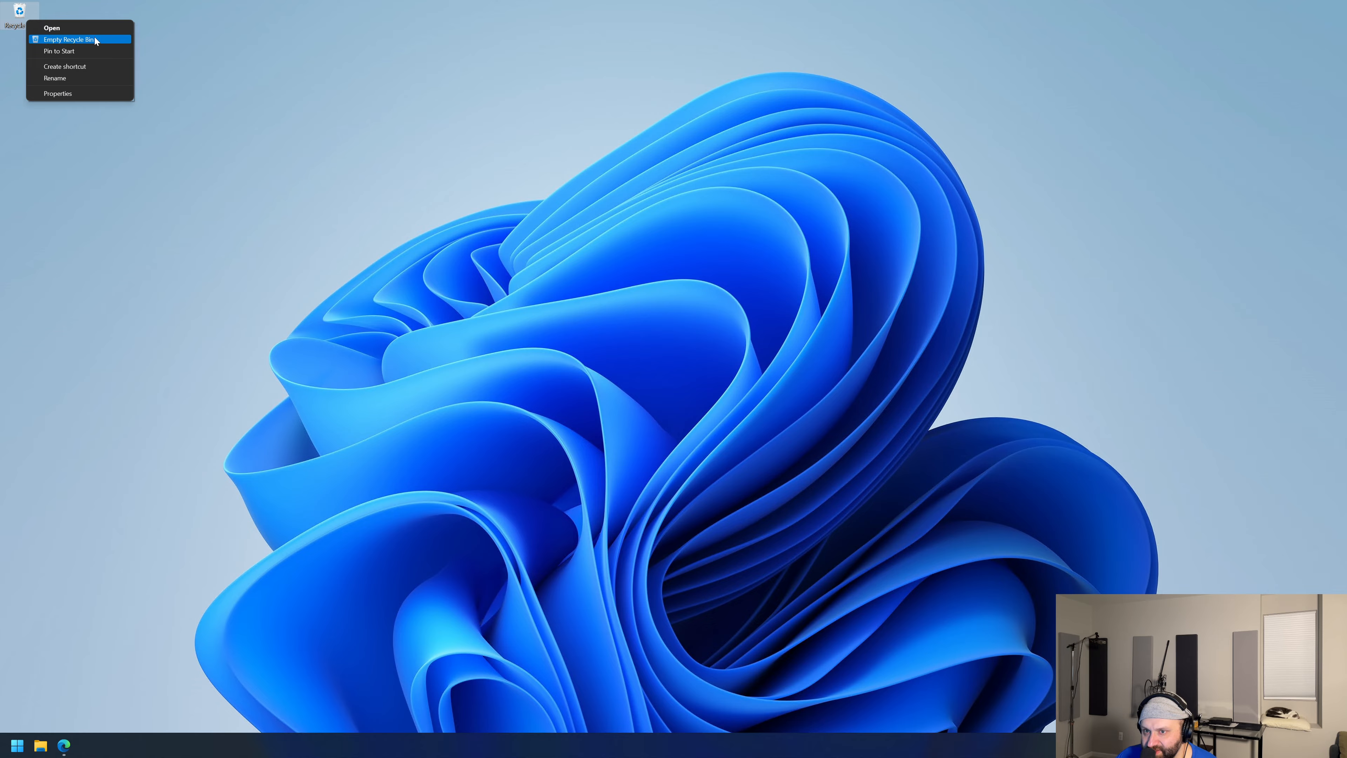
pyautogui.click(96, 39)
pyautogui.click(718, 379)
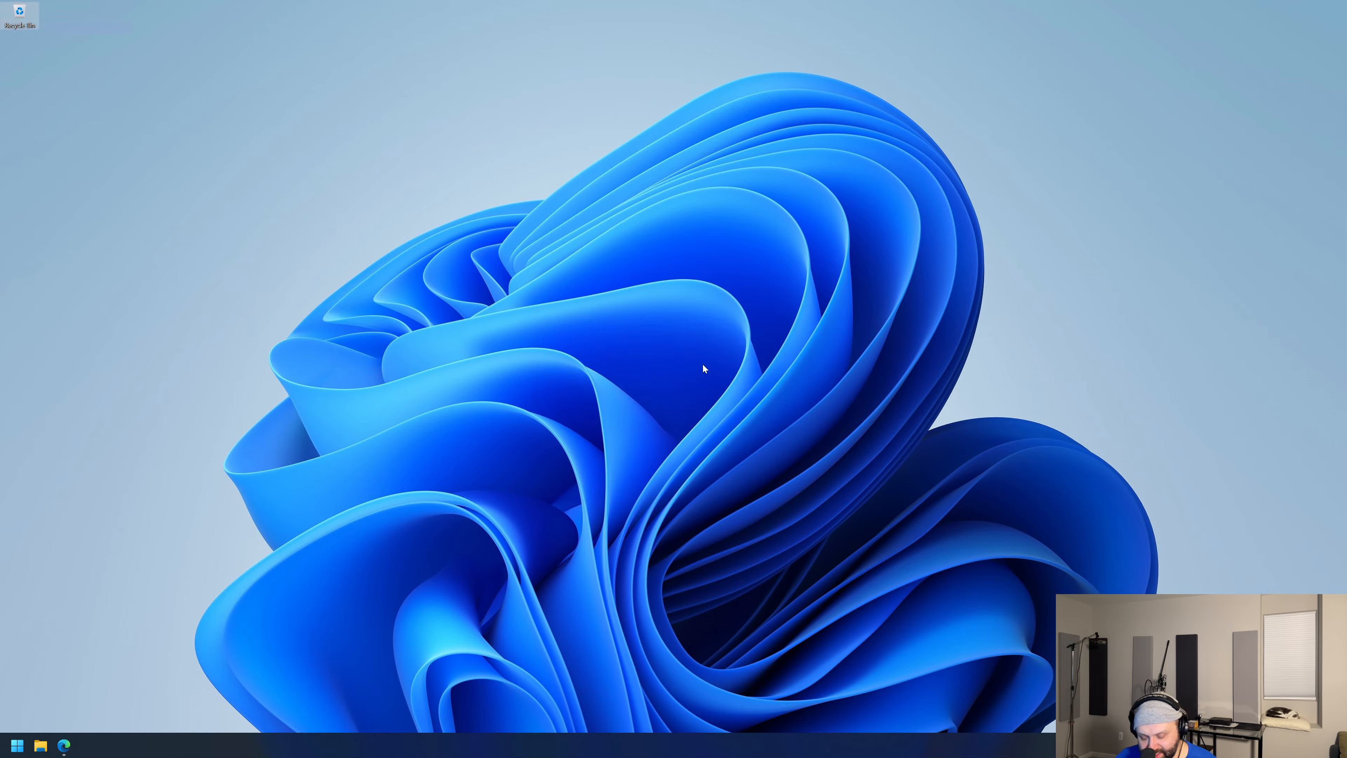
# Step: Look up Edge and VLC in the Windows search and dismiss it without launching anything
pyautogui.press('super')
pyautogui.write('edt')
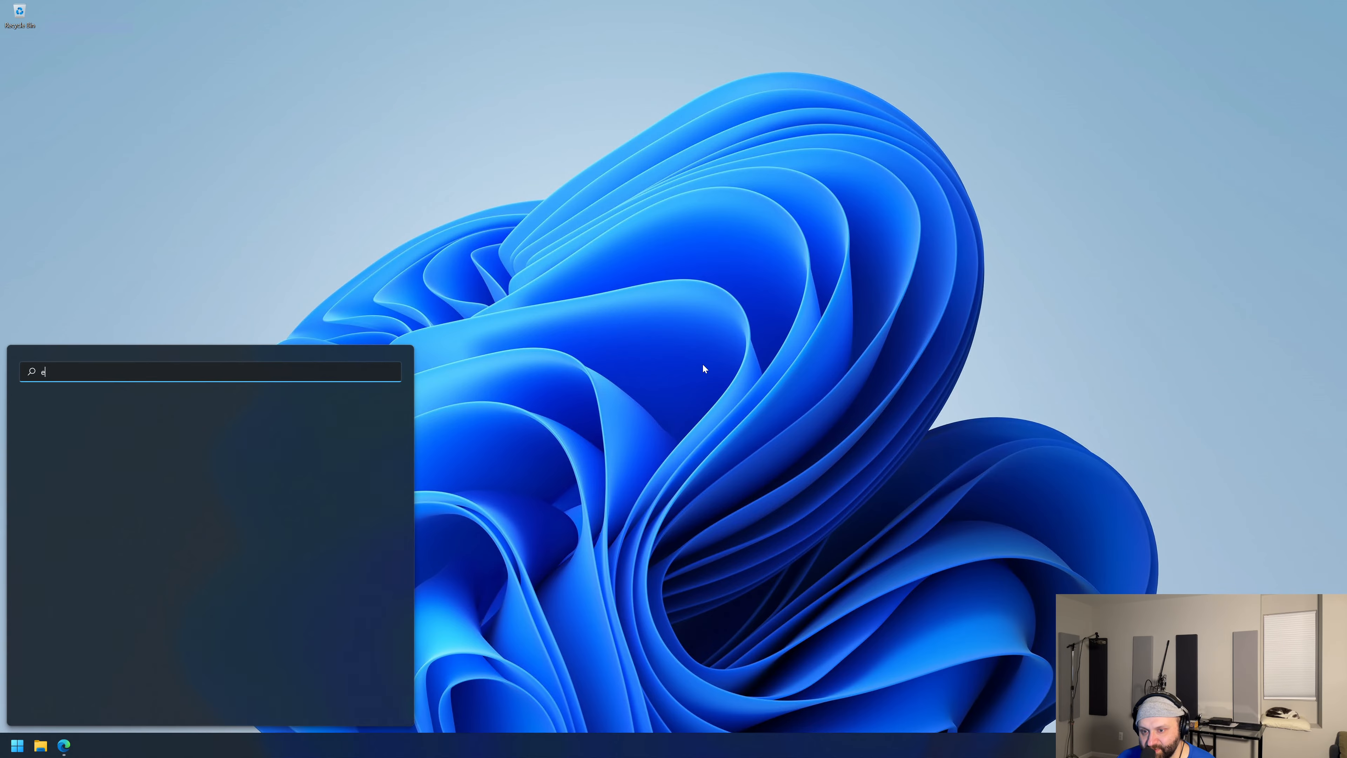
pyautogui.press('BackSpace')
pyautogui.press('BackSpace')
pyautogui.press('BackSpace')
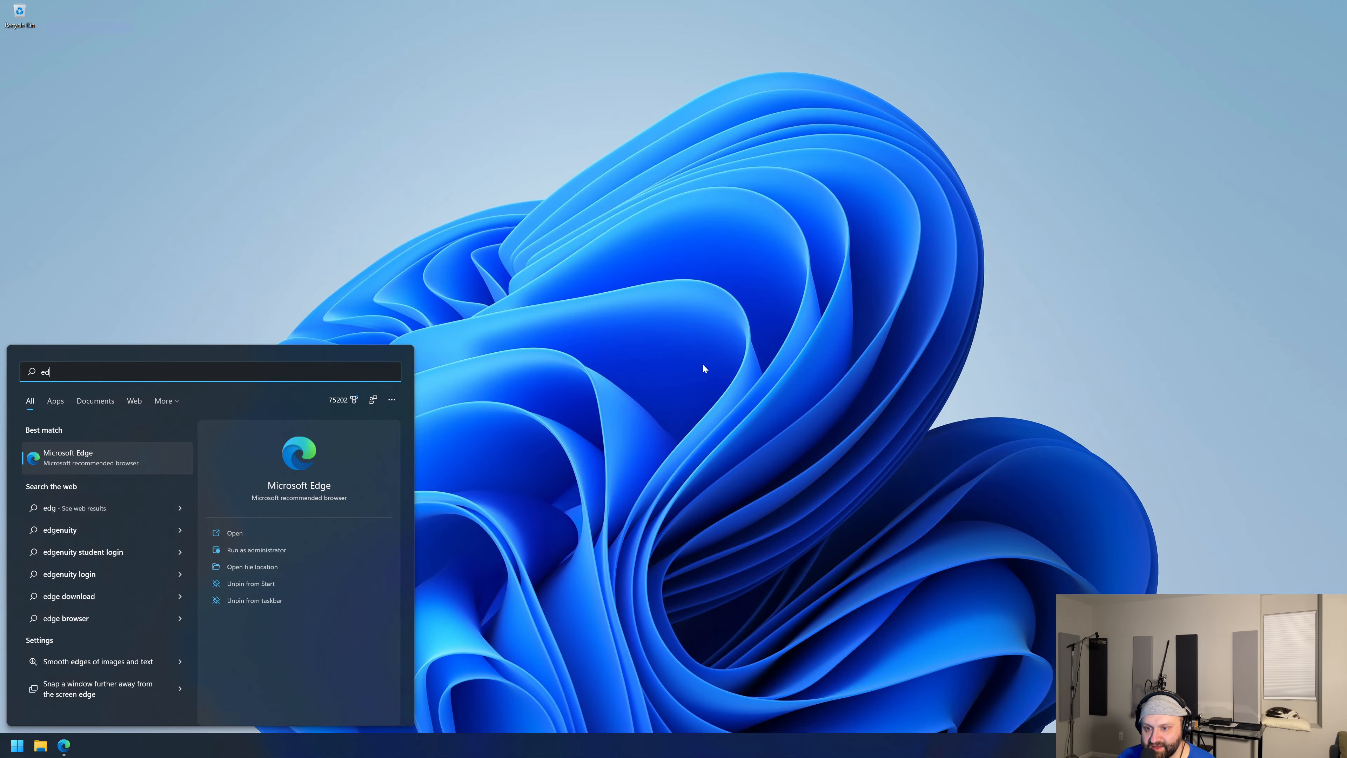
pyautogui.write('vlc')
pyautogui.press('BackSpace')
pyautogui.press('BackSpace')
pyautogui.press('BackSpace')
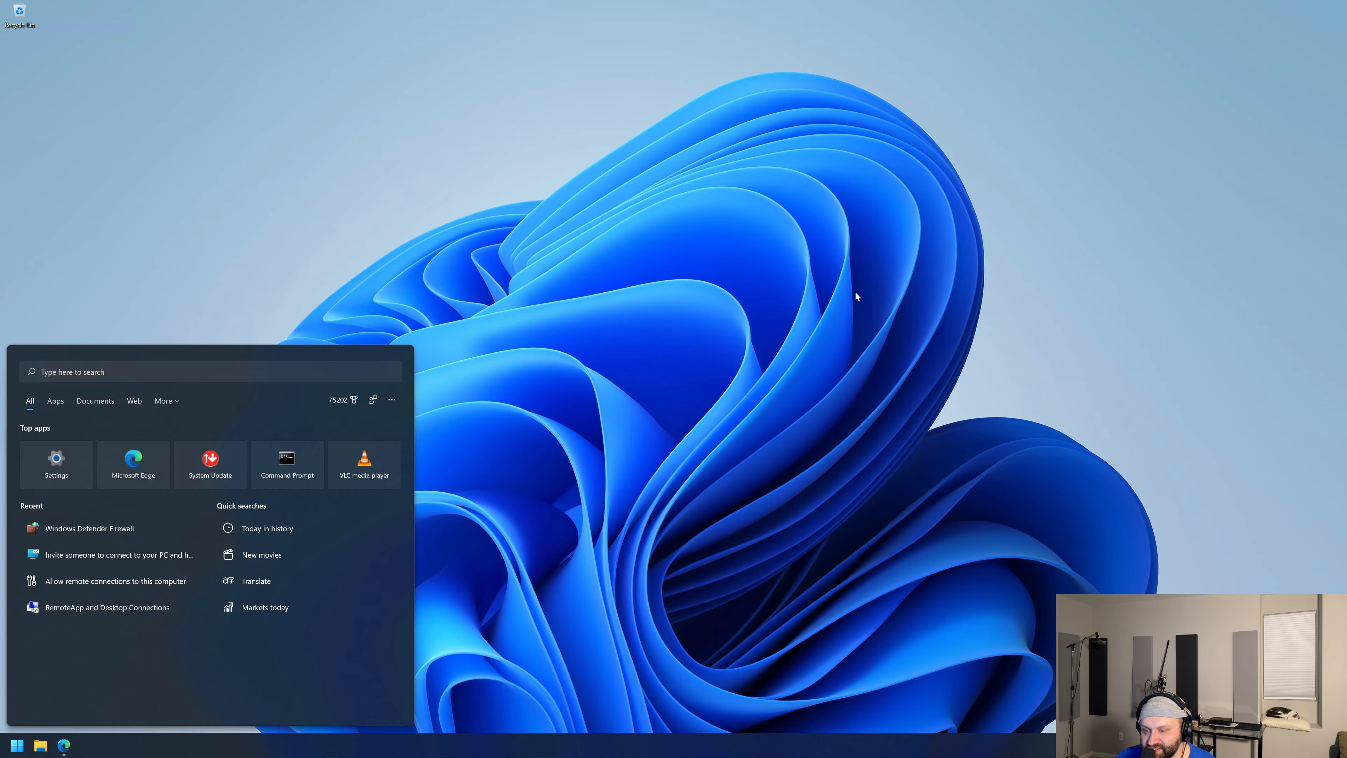
pyautogui.press('Escape')
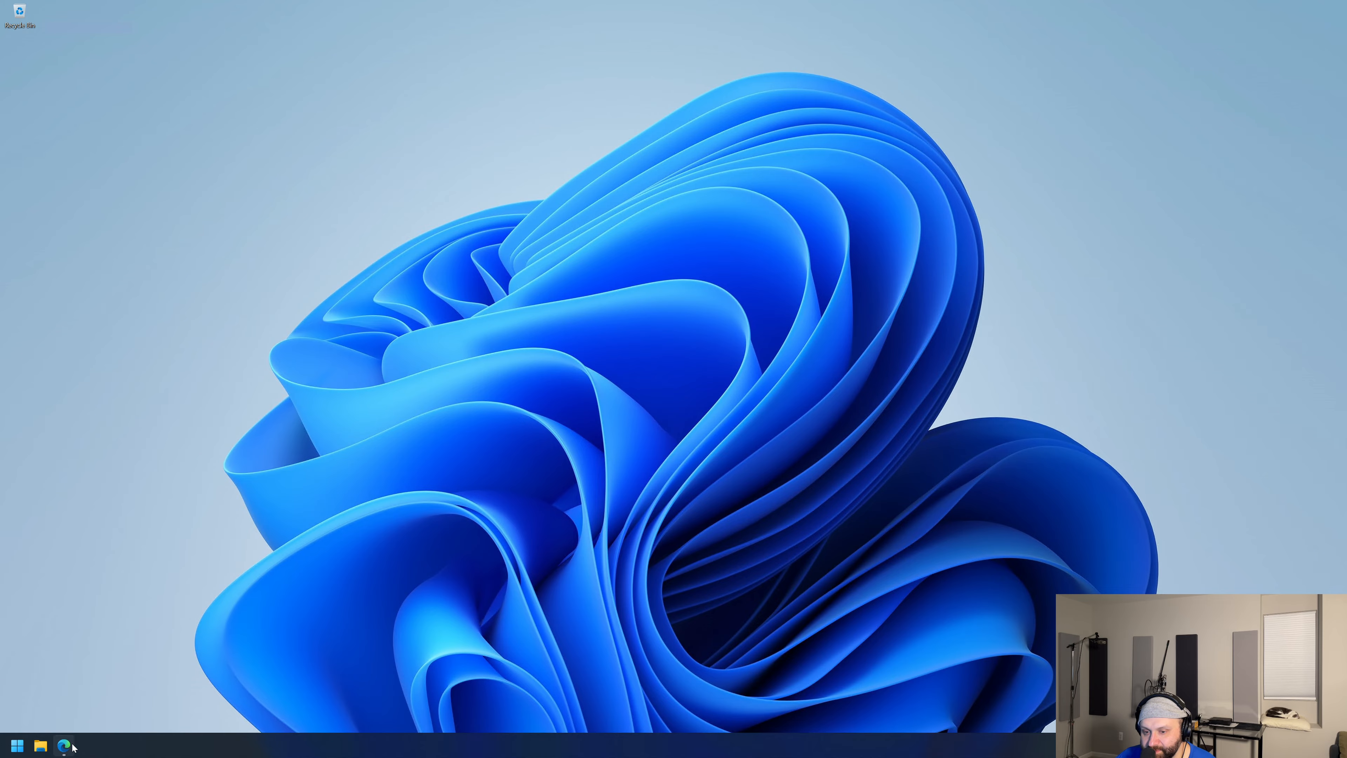
# Step: Open the taskbar settings and examine the options under Taskbar behaviors
pyautogui.rightClick(93, 752)
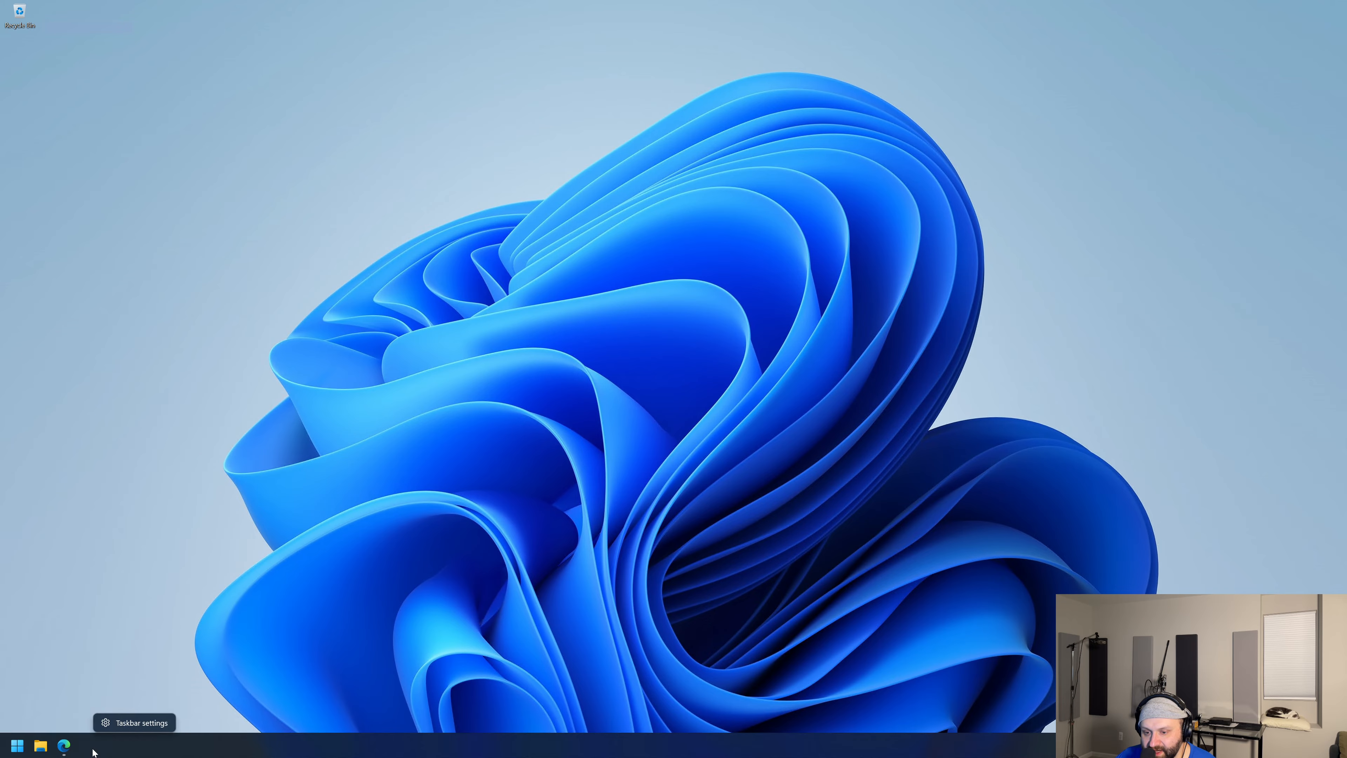
pyautogui.rightClick(59, 748)
pyautogui.click(103, 748)
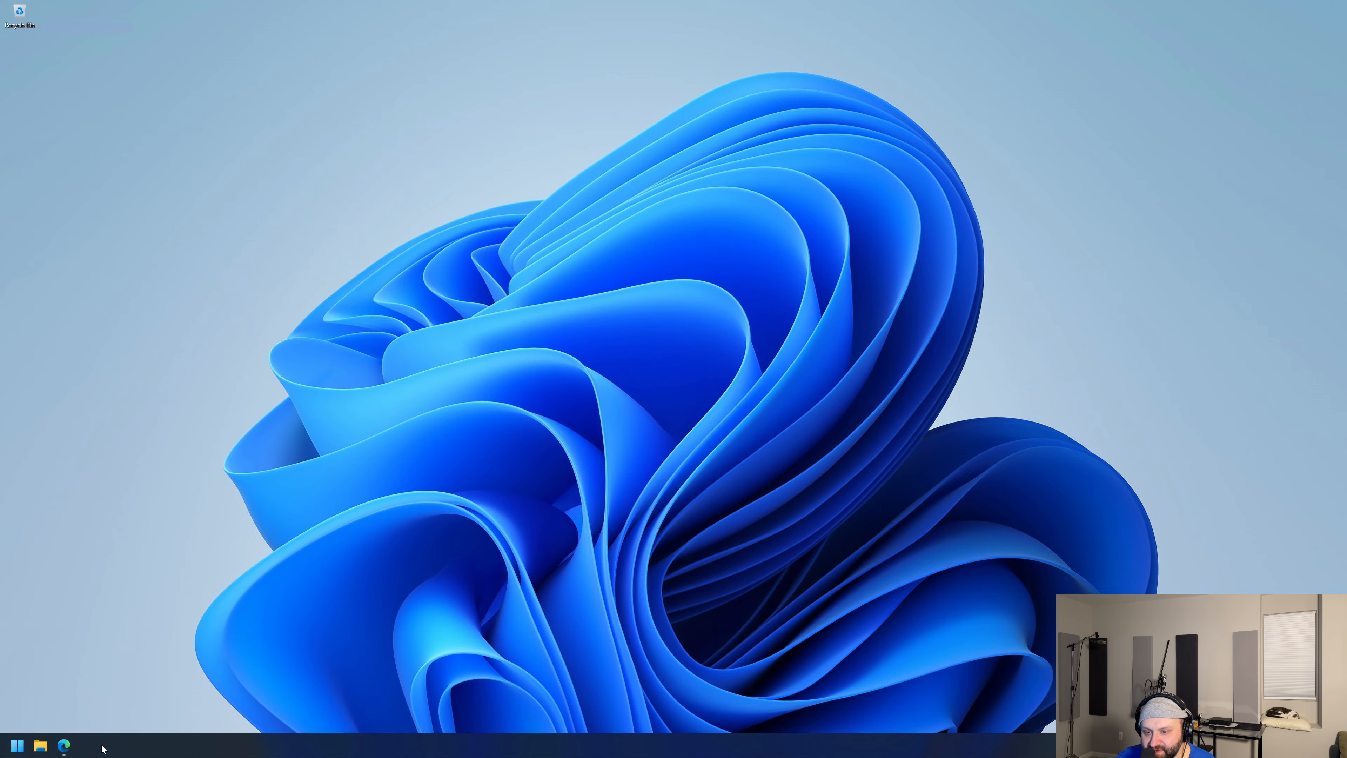
pyautogui.rightClick(102, 748)
pyautogui.click(153, 723)
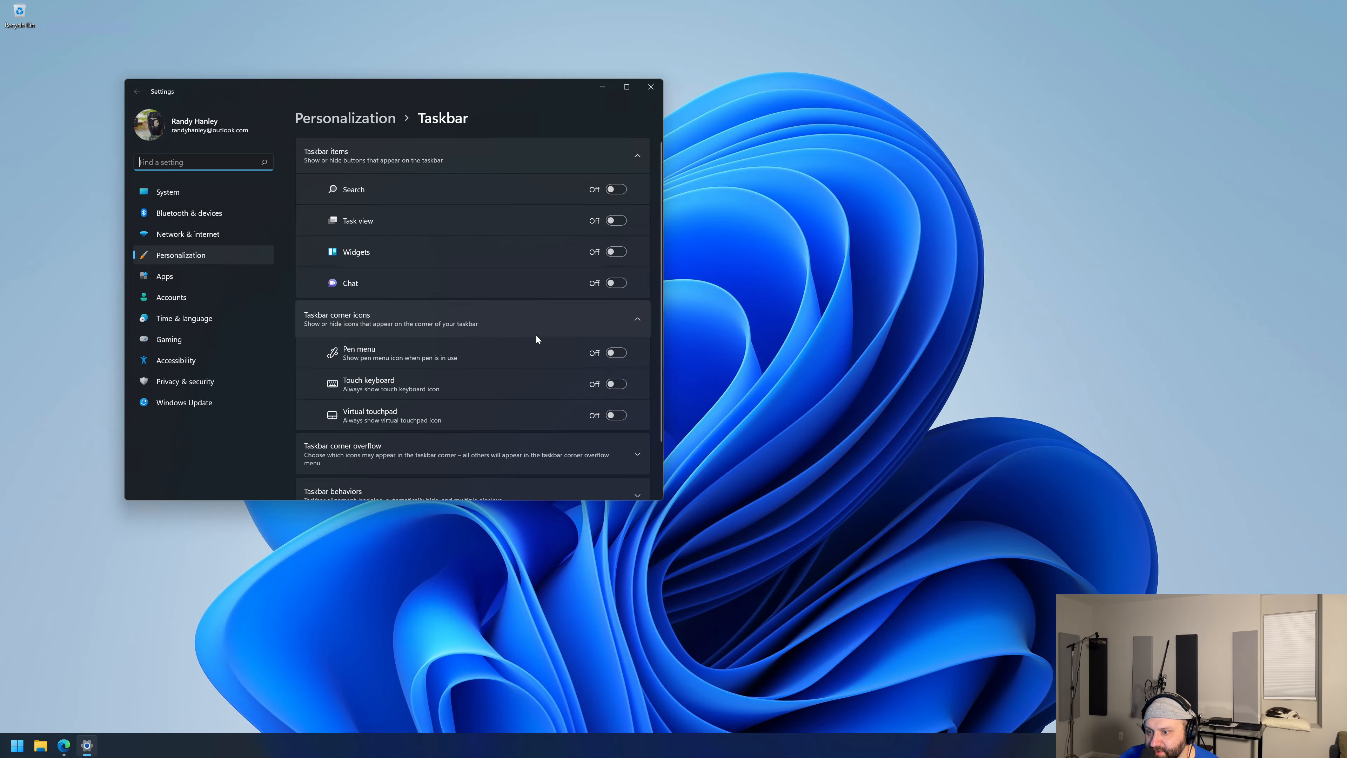
pyautogui.scroll(-2, 536, 336)
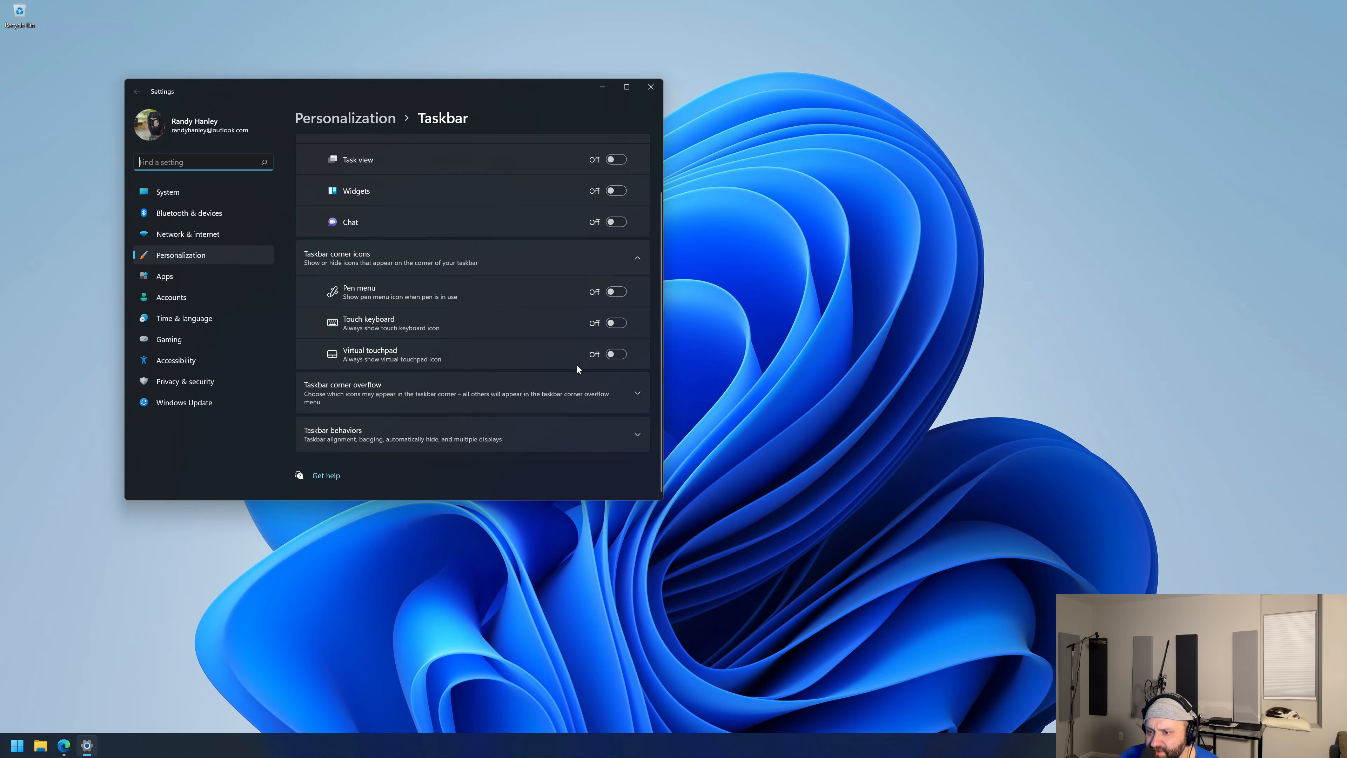
pyautogui.click(465, 437)
pyautogui.scroll(-5, 470, 442)
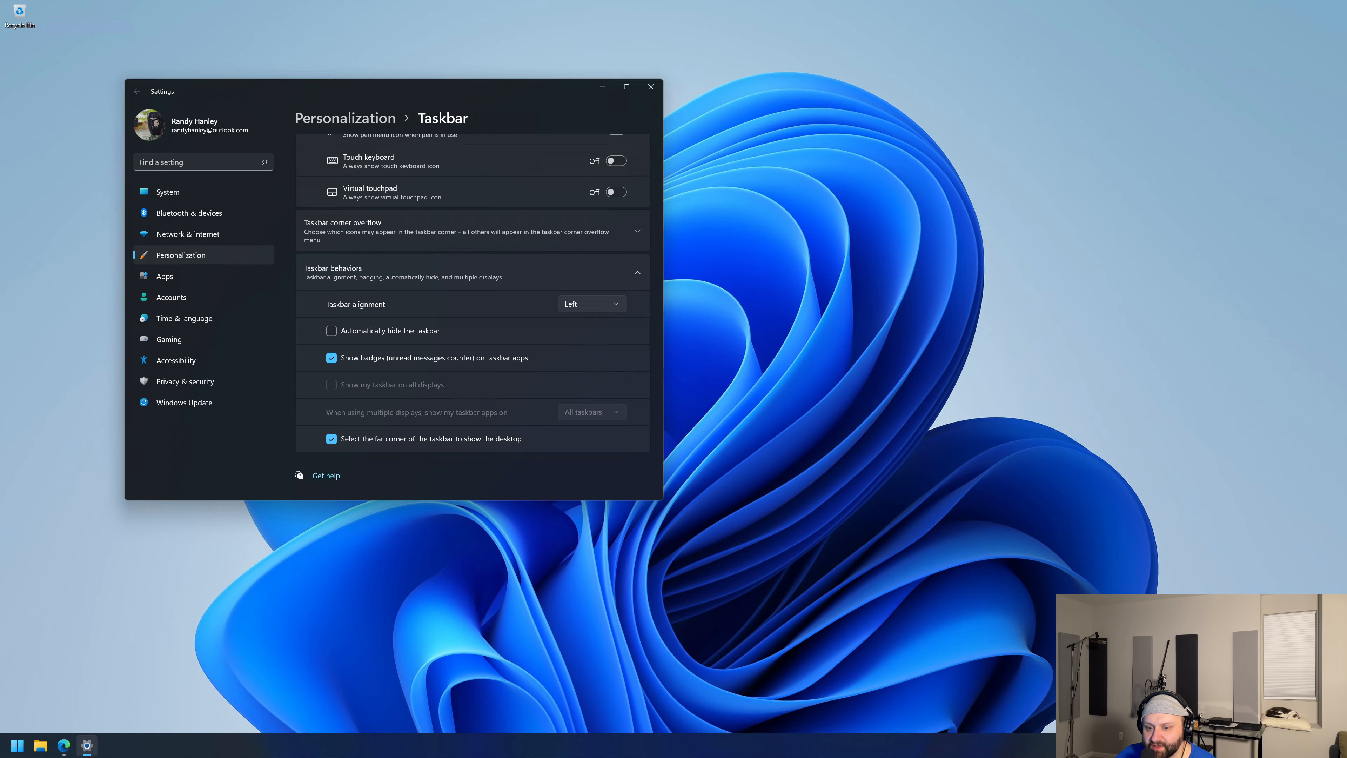
# Step: Switch to Microsoft Edge and search the web for "windows 11 resize taskbar"
pyautogui.click(63, 745)
pyautogui.click(384, 27)
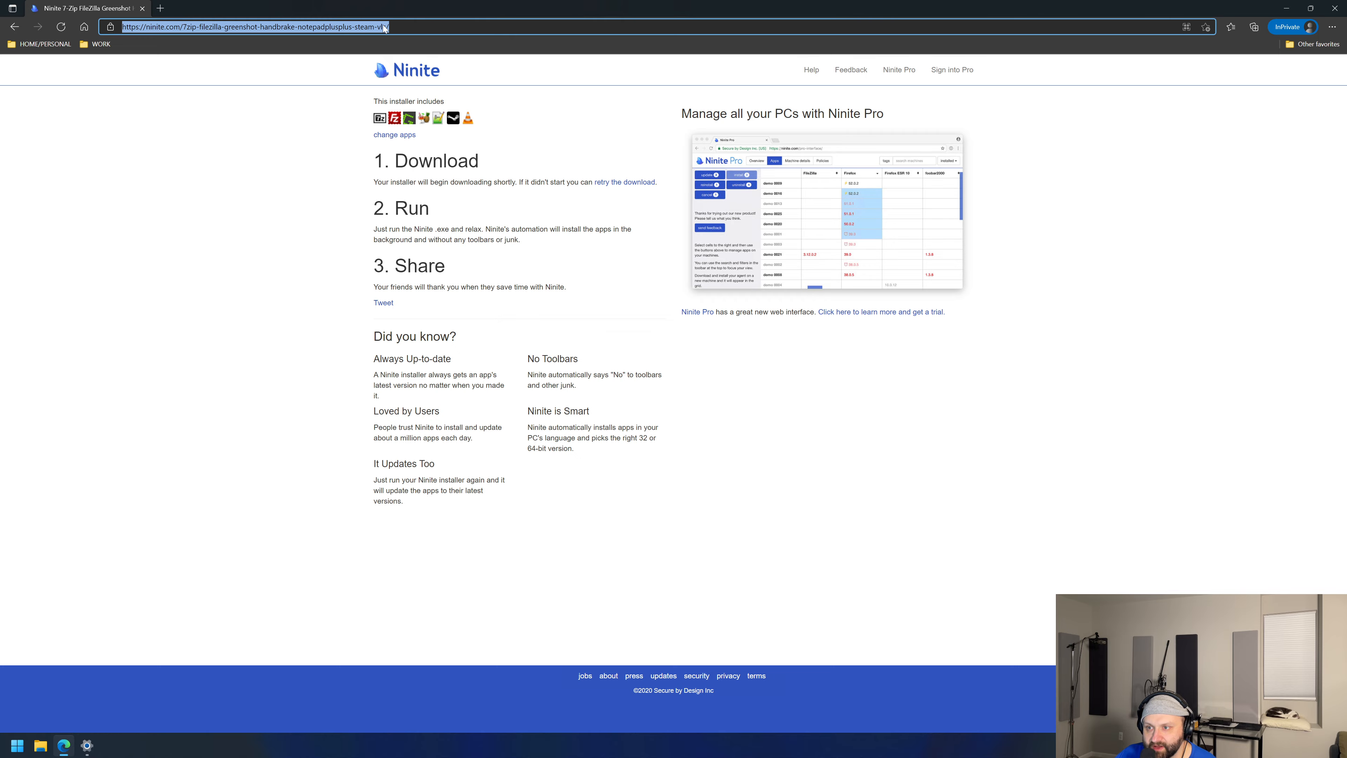
pyautogui.write('windows 1')
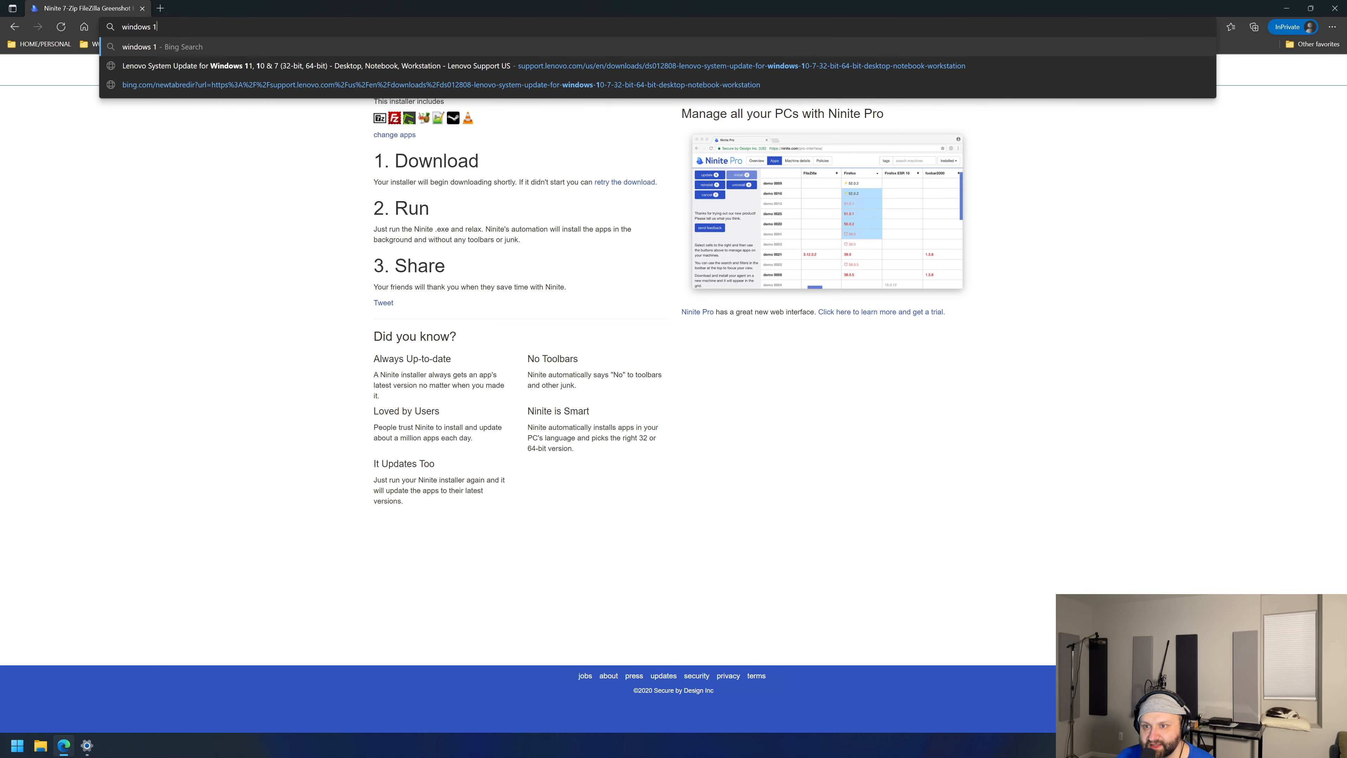
pyautogui.write('1 res')
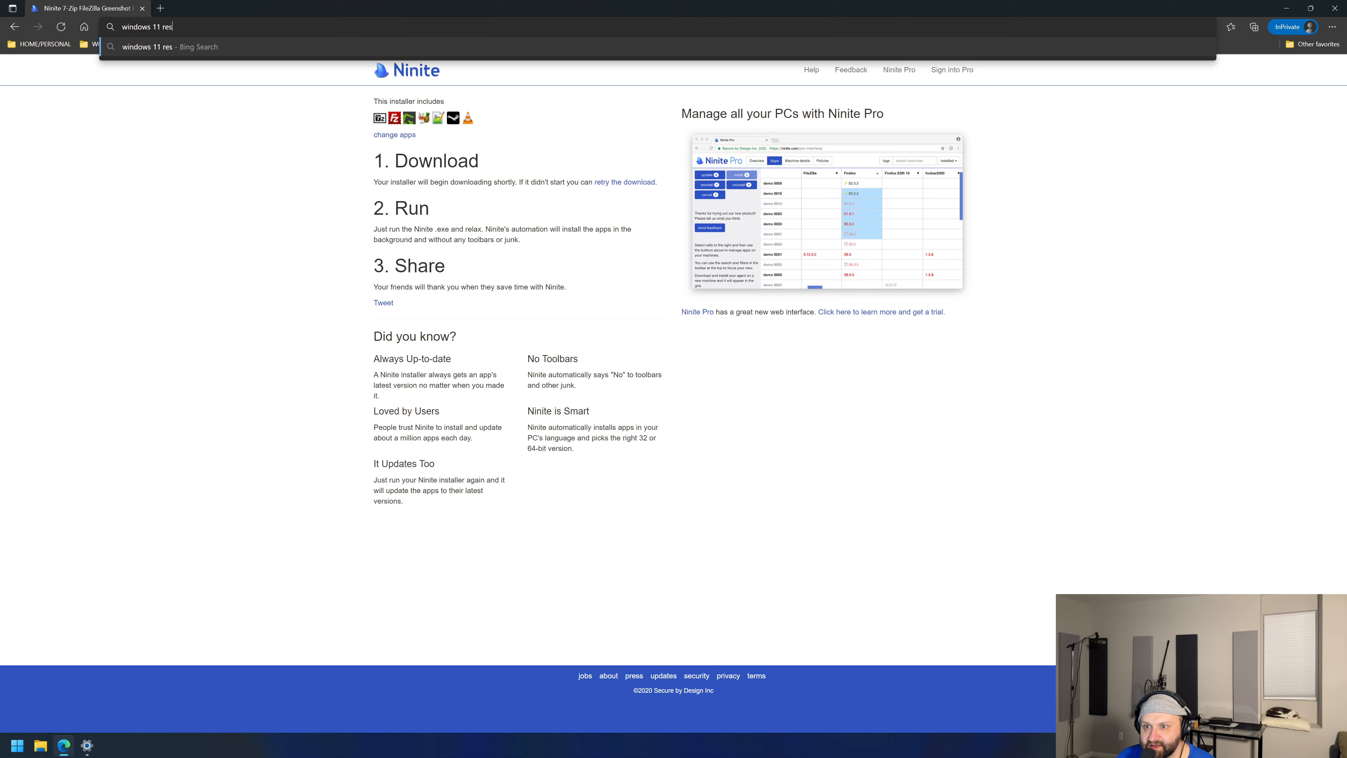
pyautogui.write('ize taskbar')
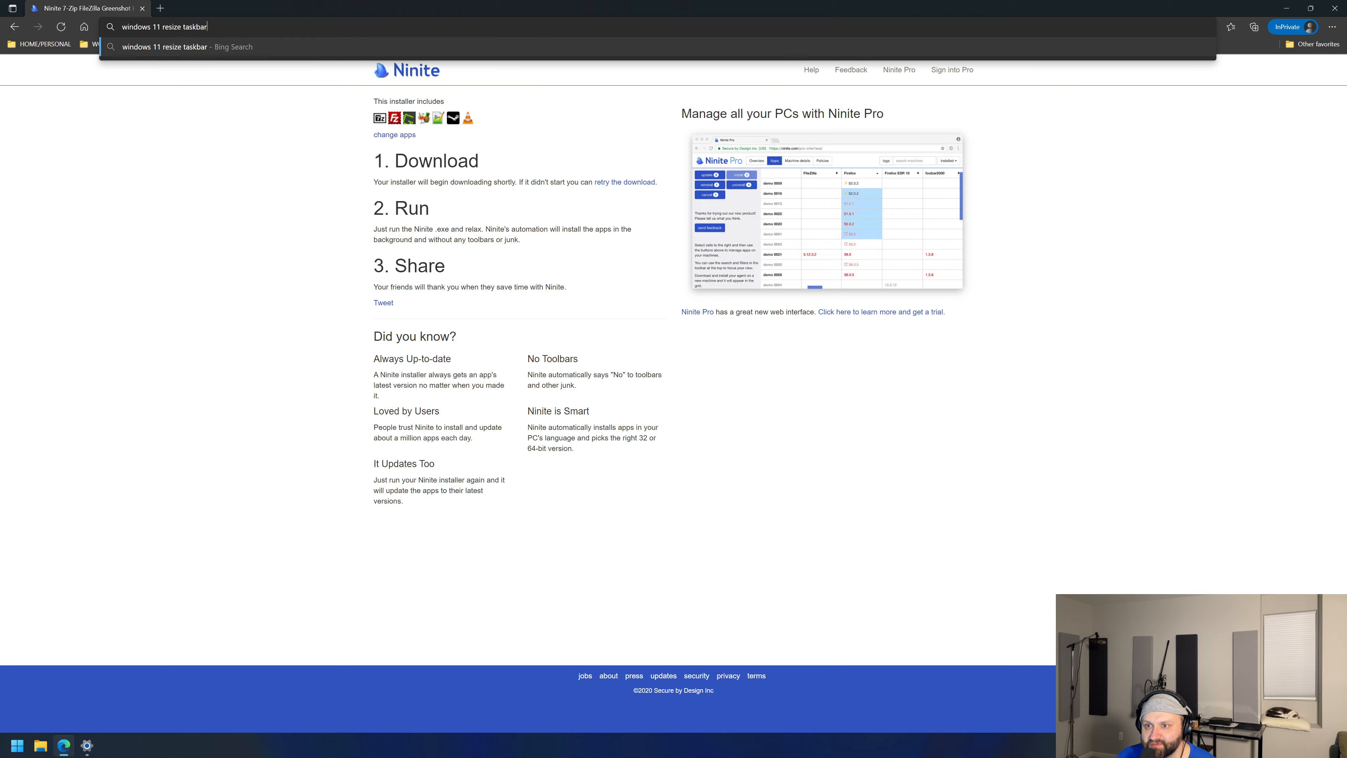
pyautogui.press('Return')
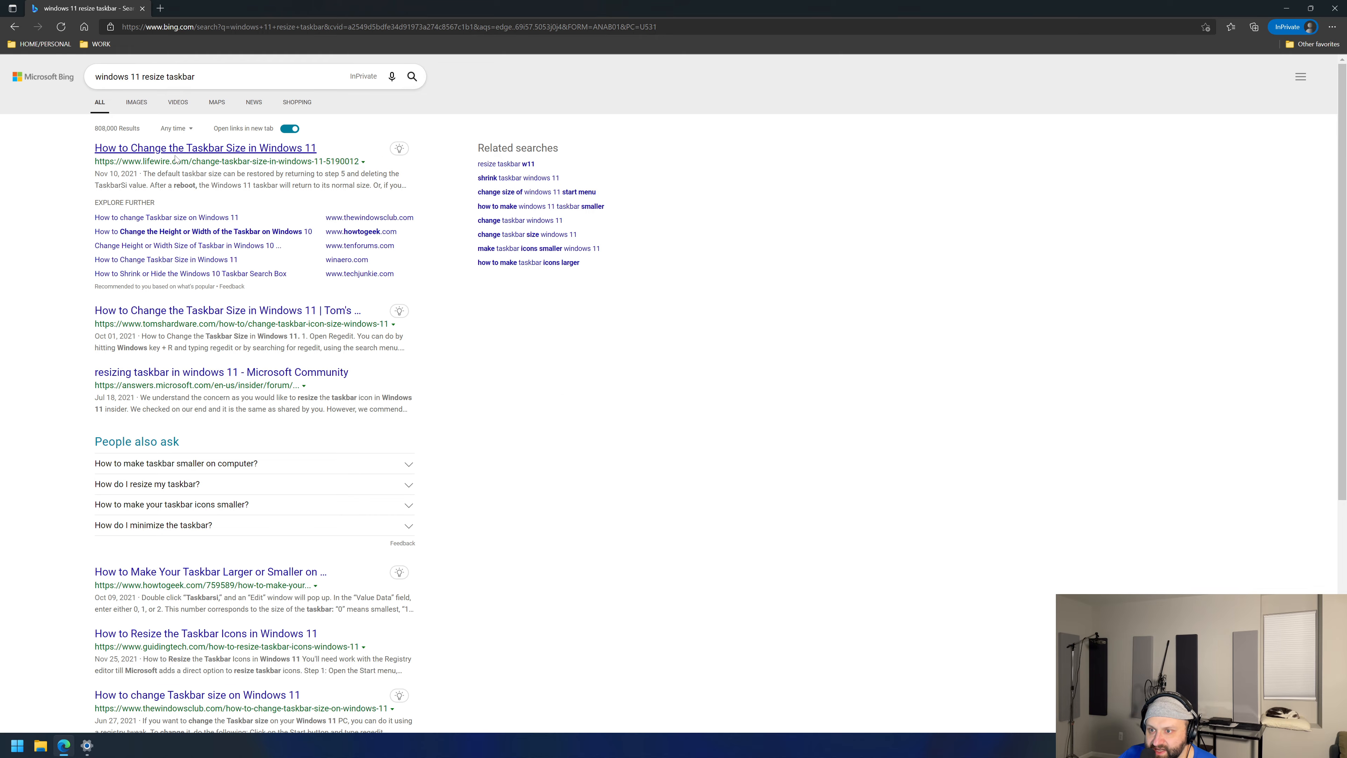
# Step: Skim the Lifewire article on changing the Windows 11 taskbar size and return to the search results
pyautogui.click(176, 152)
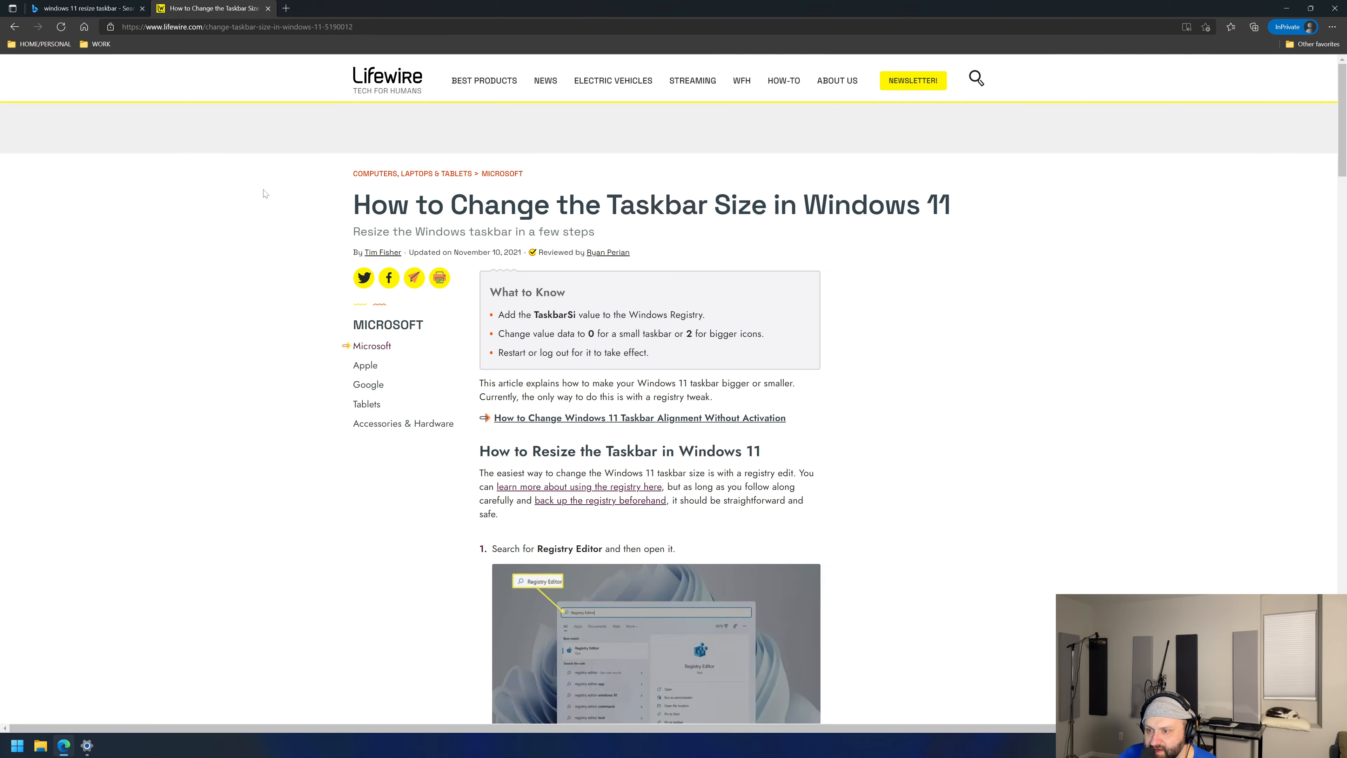
pyautogui.scroll(-5, 544, 389)
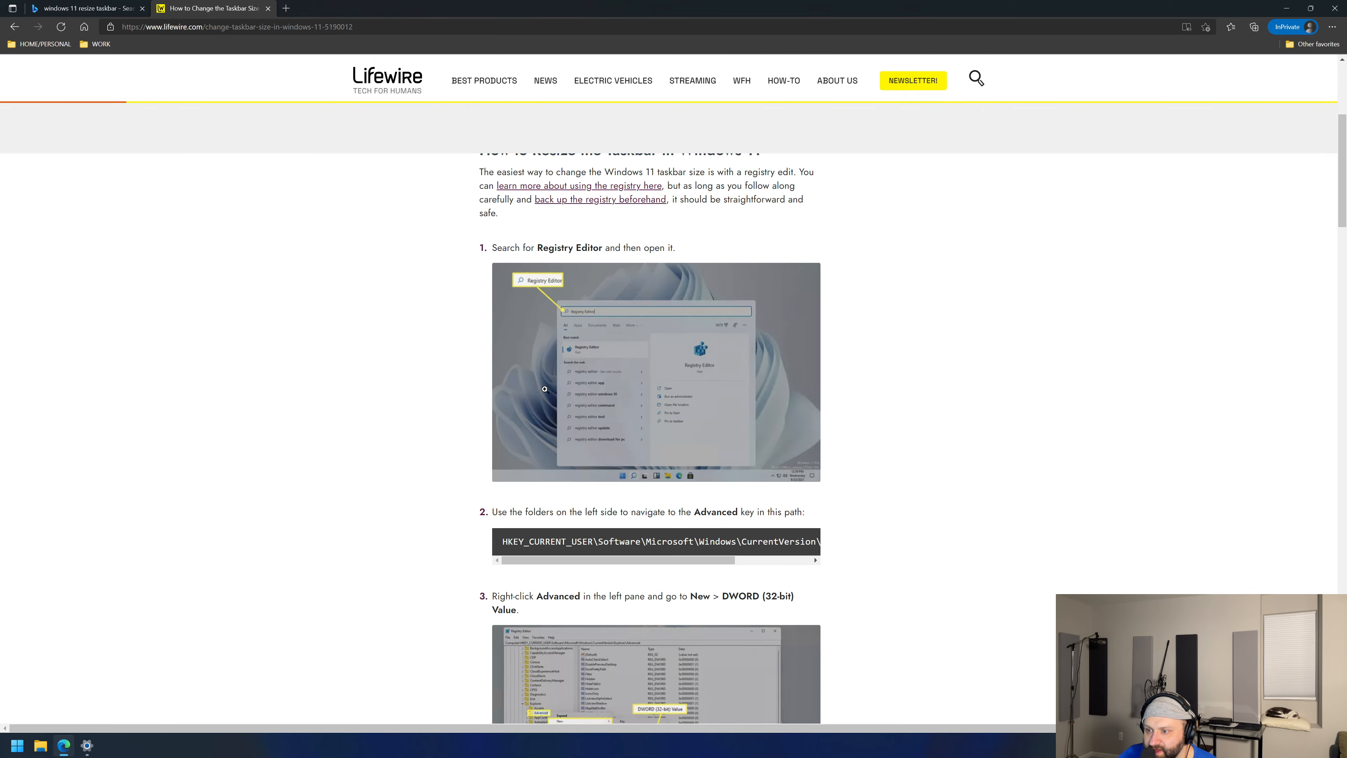
pyautogui.scroll(-5, 547, 382)
pyautogui.scroll(10, 550, 372)
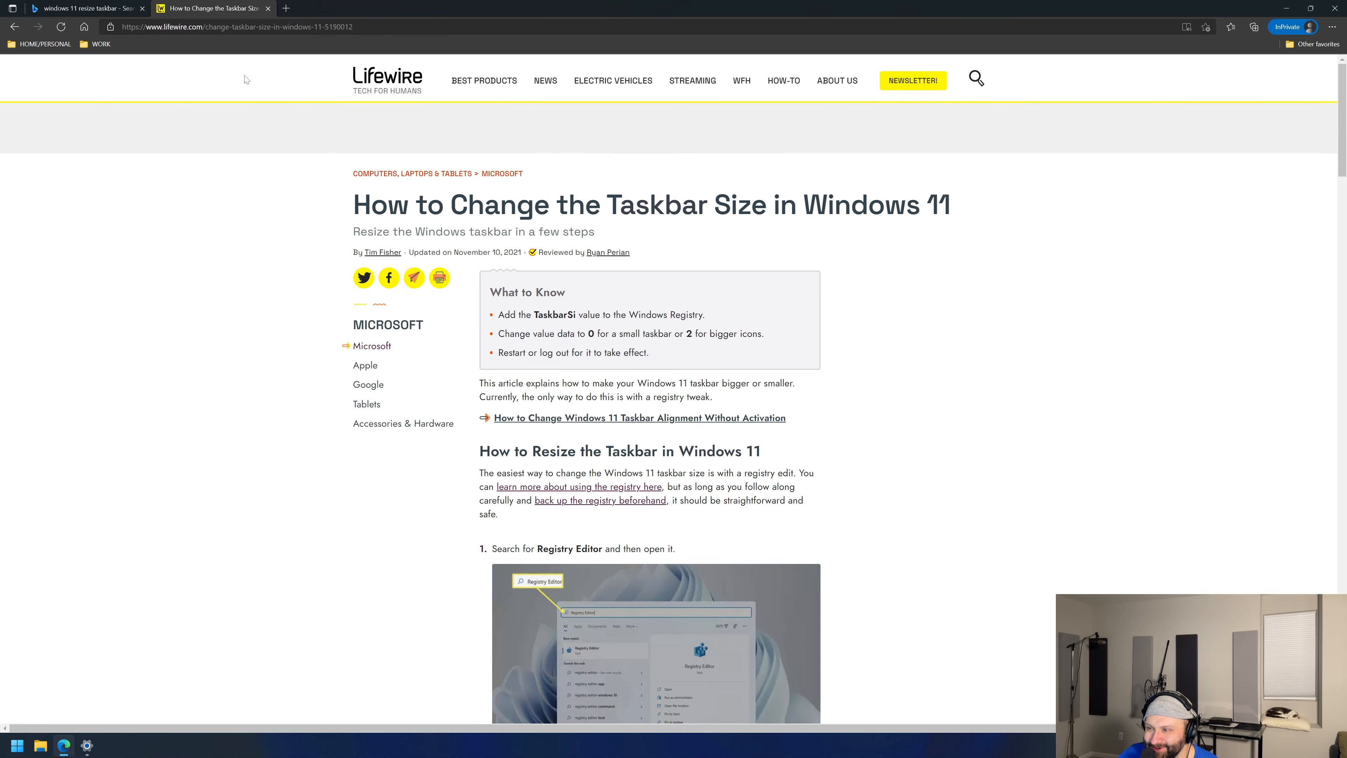
pyautogui.click(14, 26)
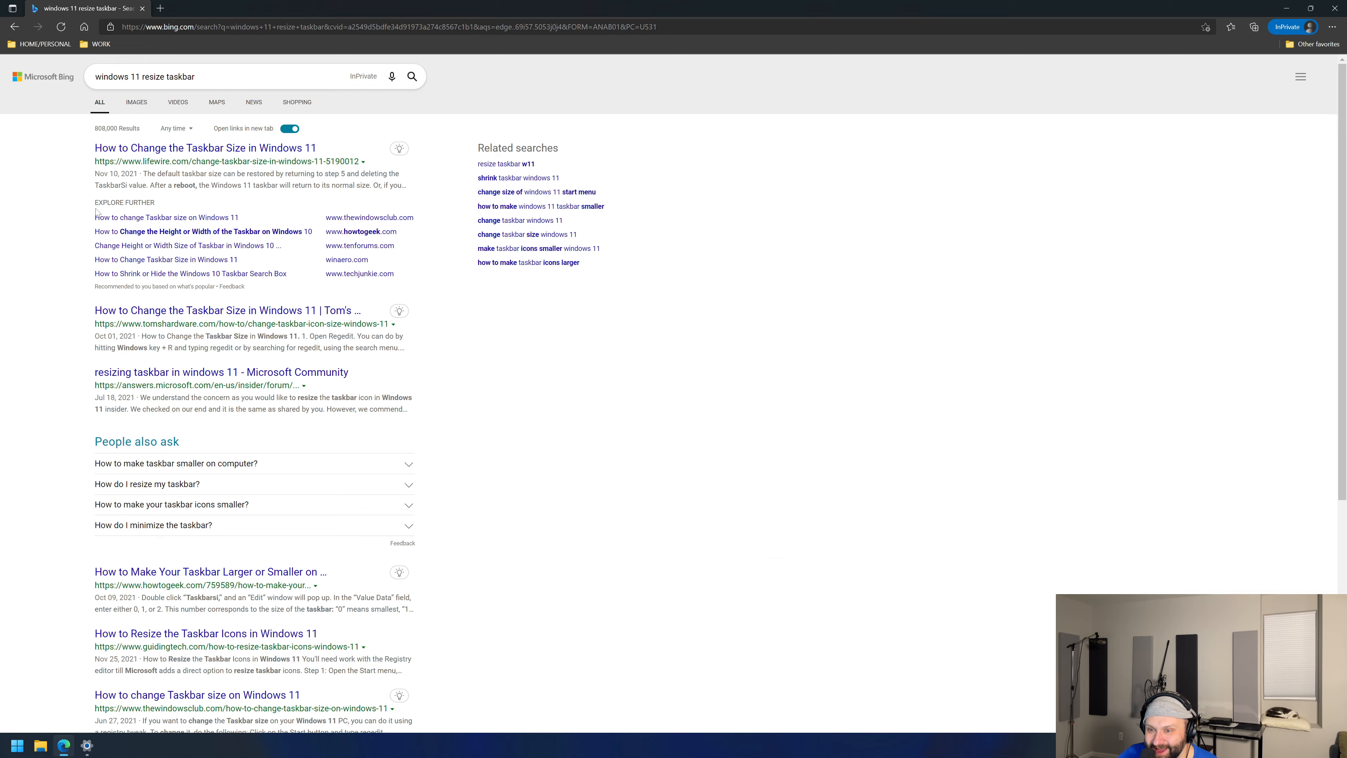
# Step: Skim the Tom's Hardware guide to changing the taskbar size and return to the search results
pyautogui.click(205, 313)
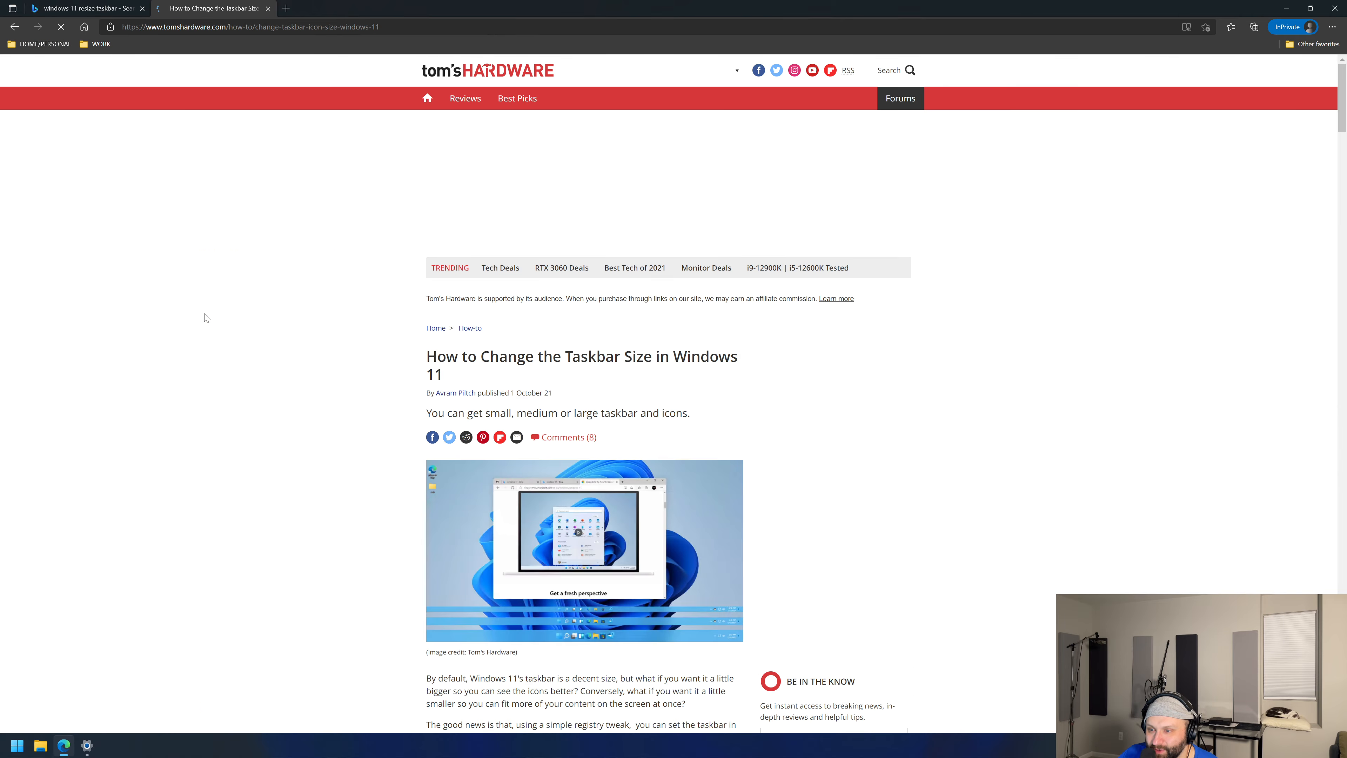
pyautogui.scroll(-15, 291, 333)
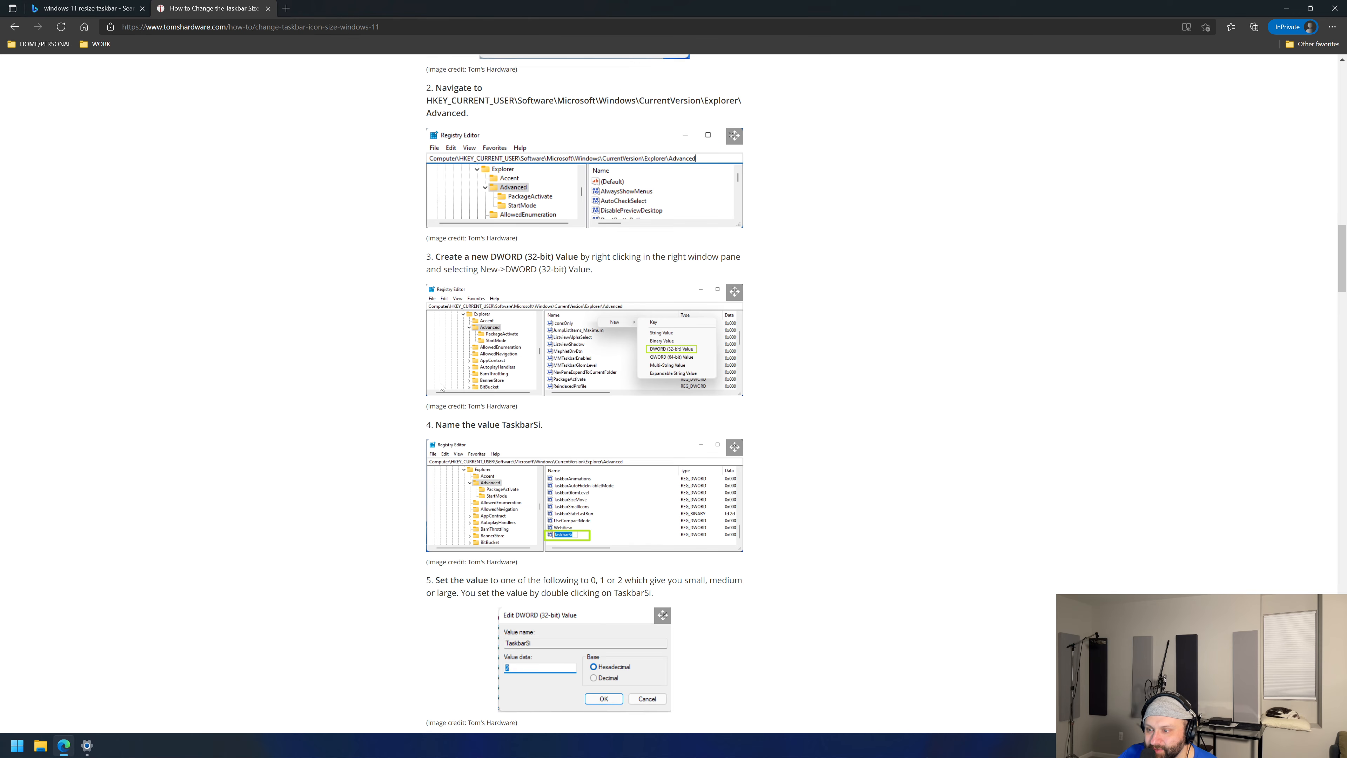
pyautogui.scroll(15, 267, 223)
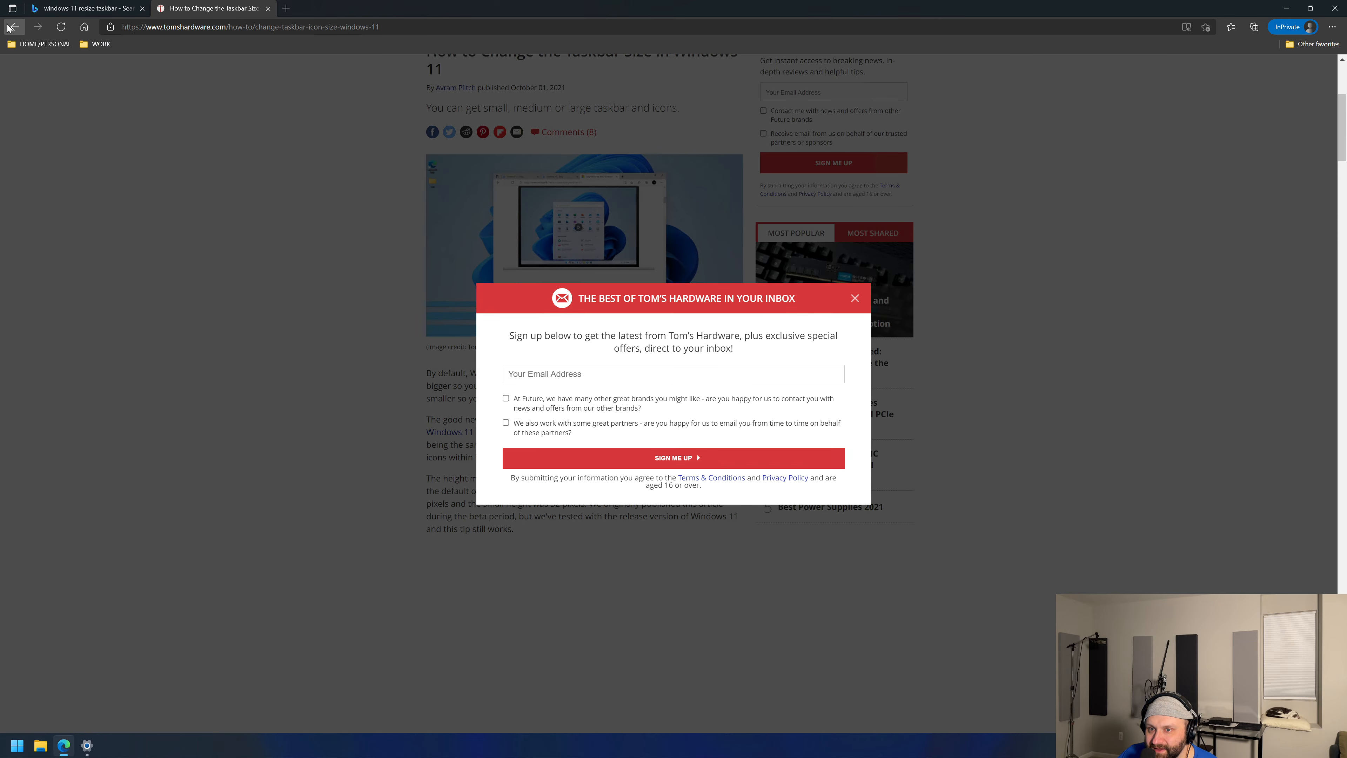
pyautogui.click(9, 28)
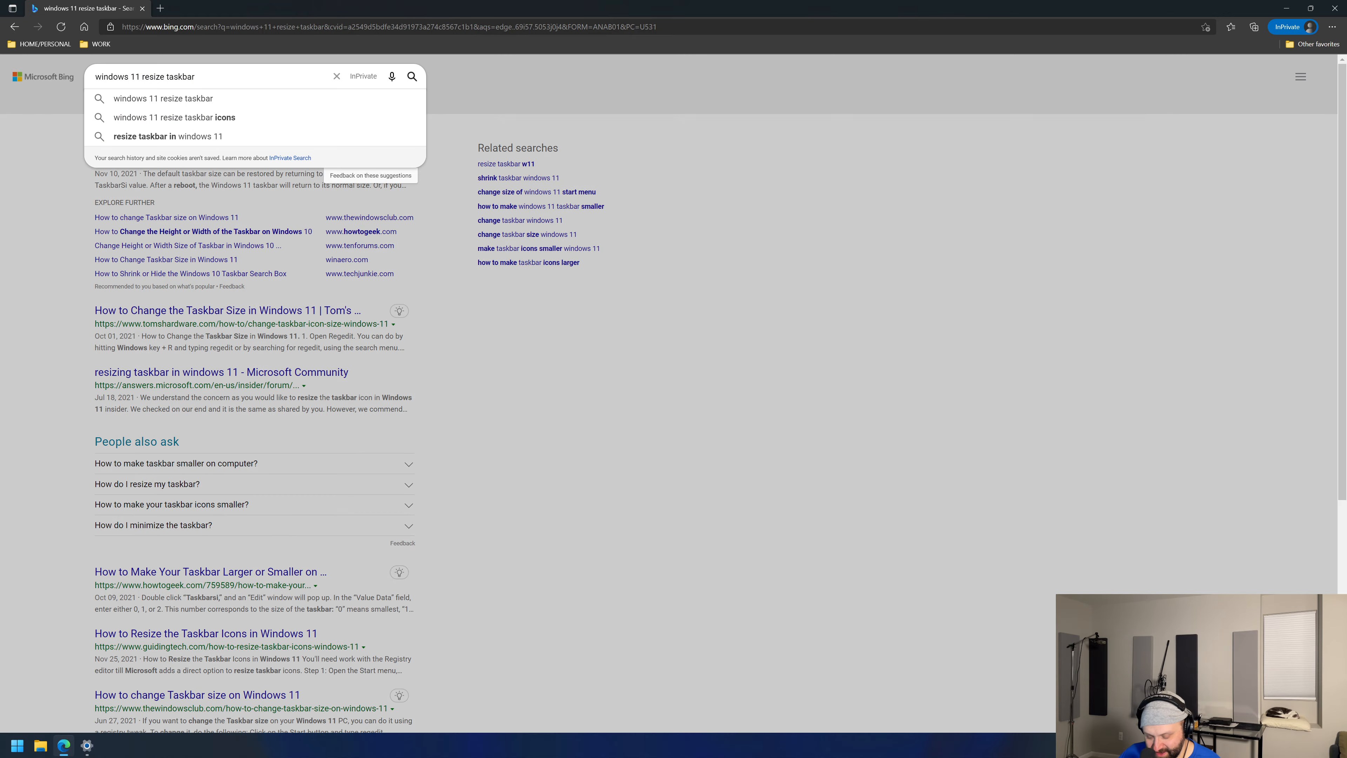
# Step: Change the web search to "windows 11 icons taskbar" and run it
pyautogui.press('BackSpace')
pyautogui.press('BackSpace')
pyautogui.press('BackSpace')
pyautogui.press('BackSpace')
pyautogui.press('BackSpace')
pyautogui.press('BackSpace')
pyautogui.press('BackSpace')
pyautogui.press('BackSpace')
pyautogui.press('BackSpace')
pyautogui.press('BackSpace')
pyautogui.press('BackSpace')
pyautogui.press('BackSpace')
pyautogui.press('BackSpace')
pyautogui.press('BackSpace')
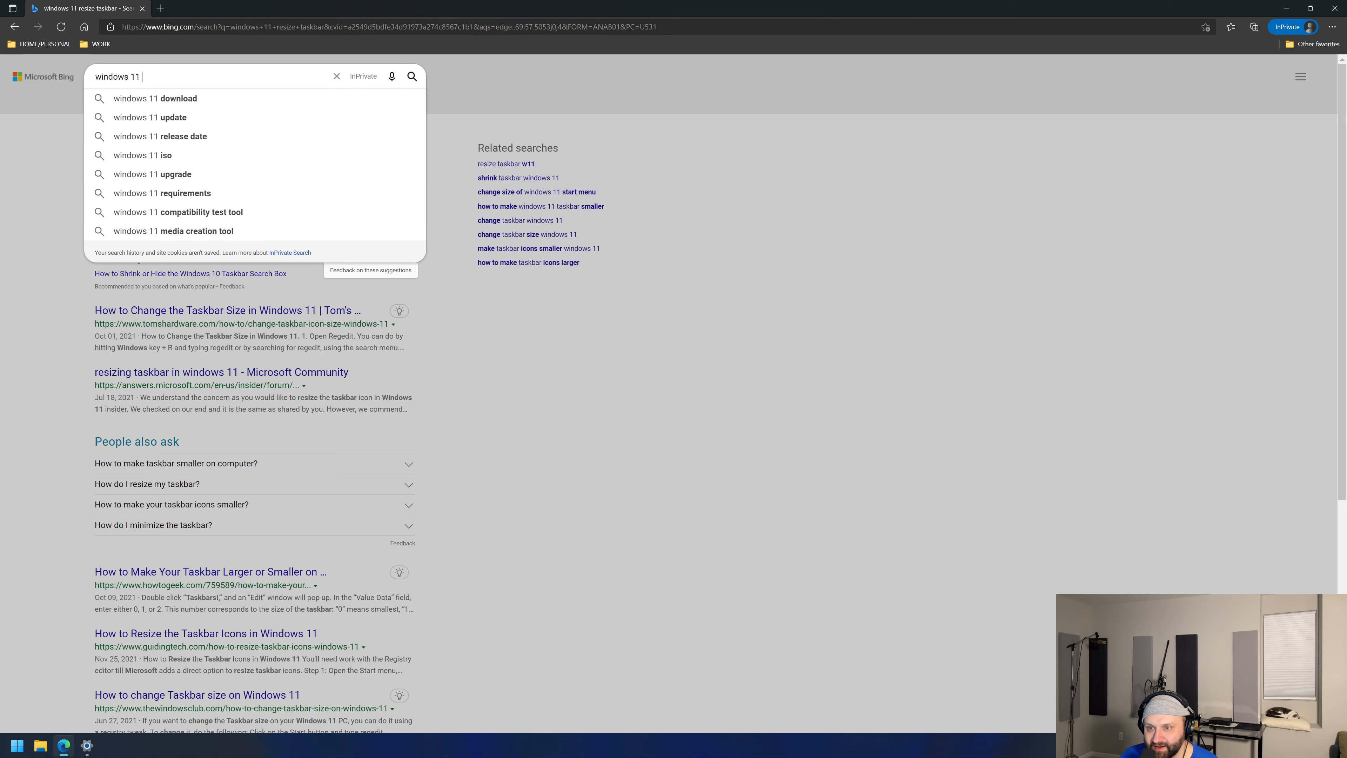
pyautogui.write('icons taskbar')
pyautogui.press('Return')
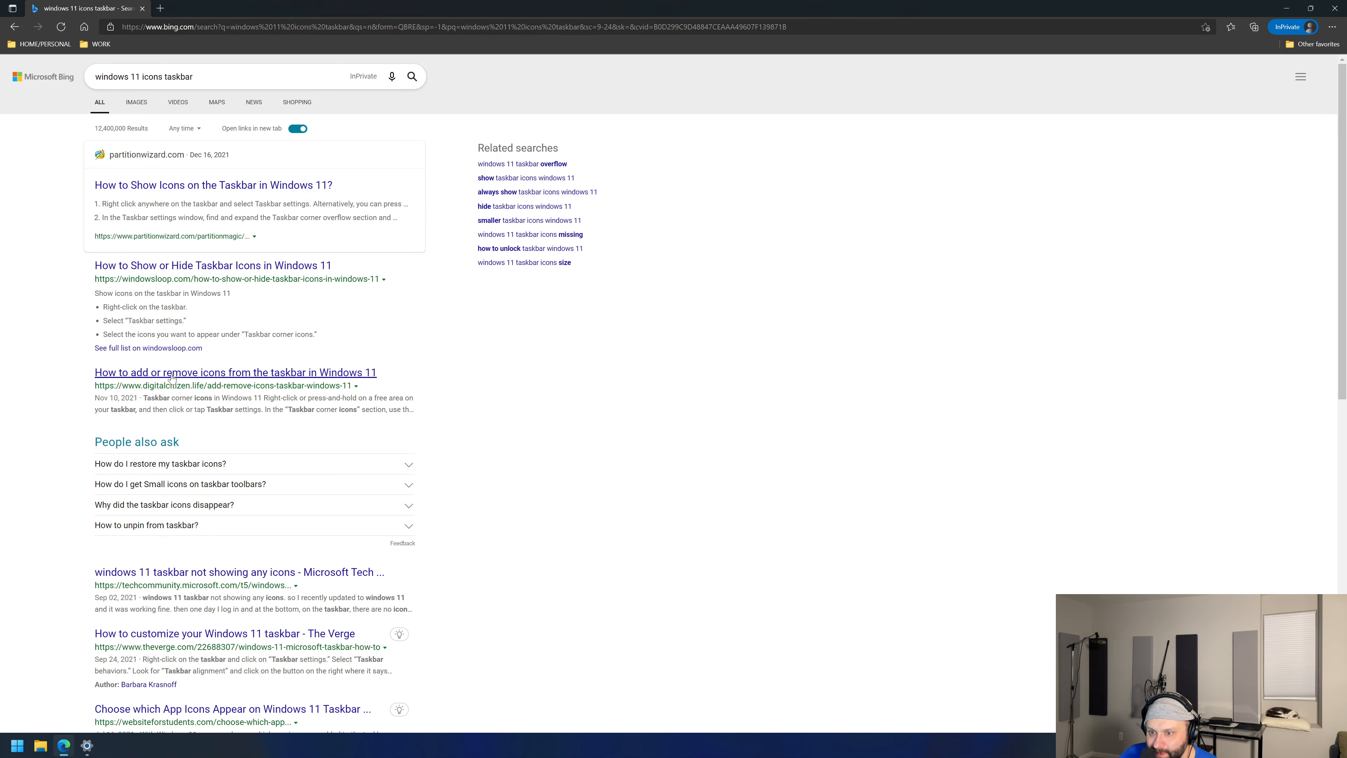
# Step: Open The Verge's article on customizing the Windows 11 taskbar from the results and read through its sections
pyautogui.scroll(-2, 170, 419)
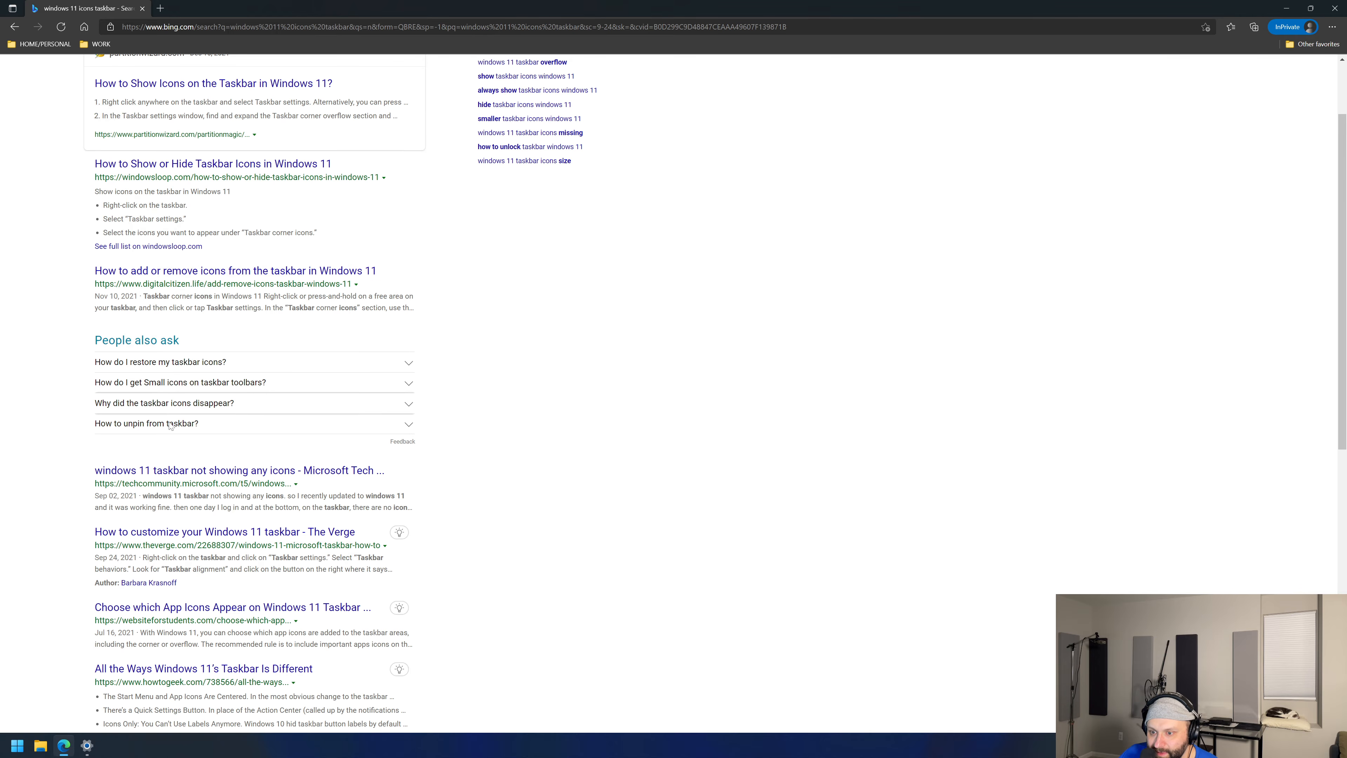
pyautogui.scroll(-4, 171, 424)
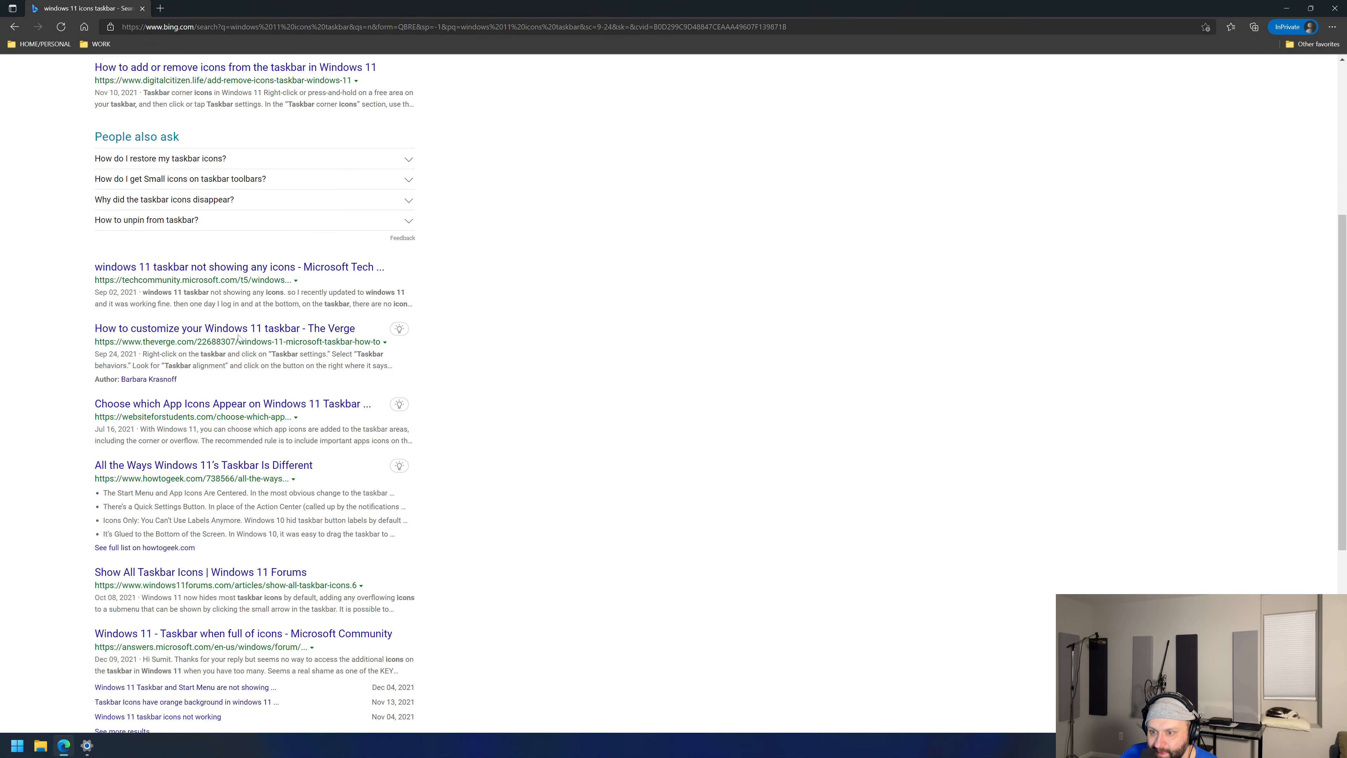
pyautogui.click(238, 330)
pyautogui.scroll(-10, 401, 409)
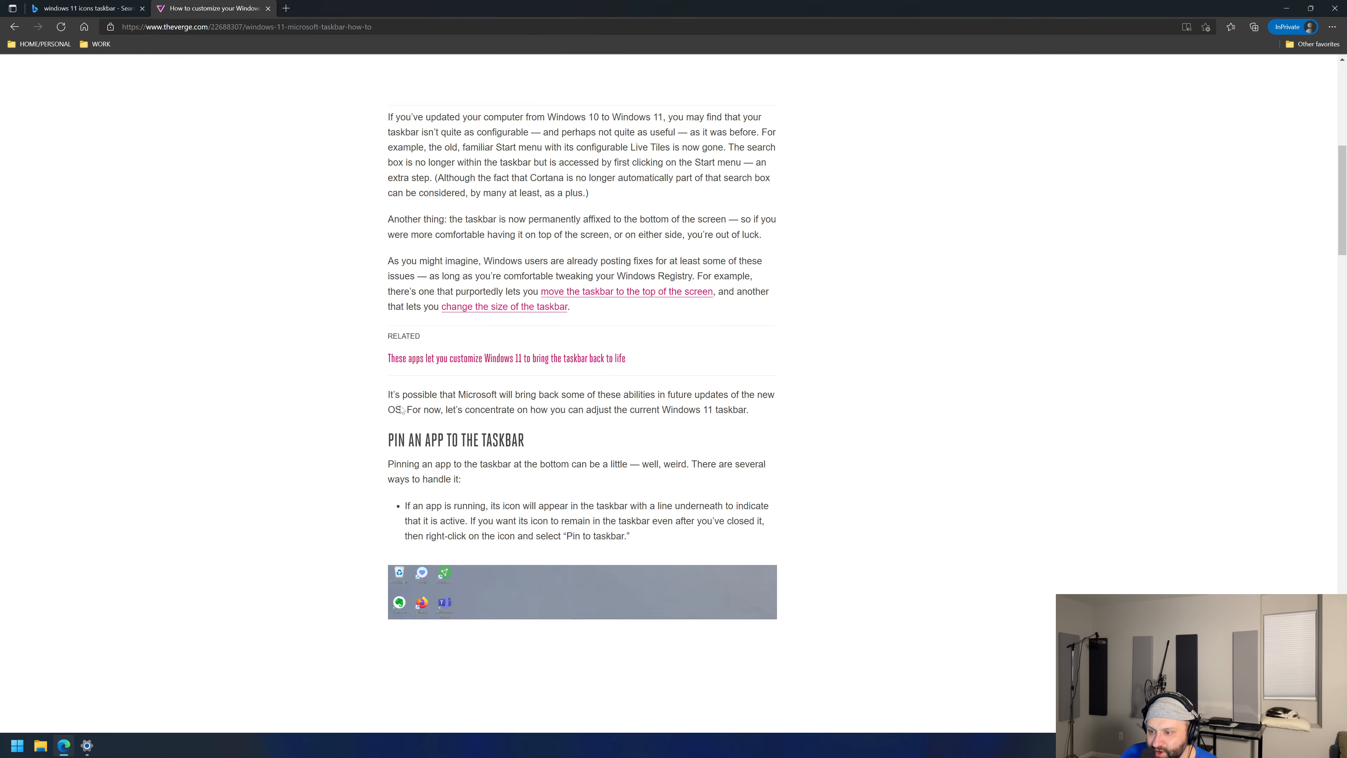
pyautogui.scroll(-20, 401, 409)
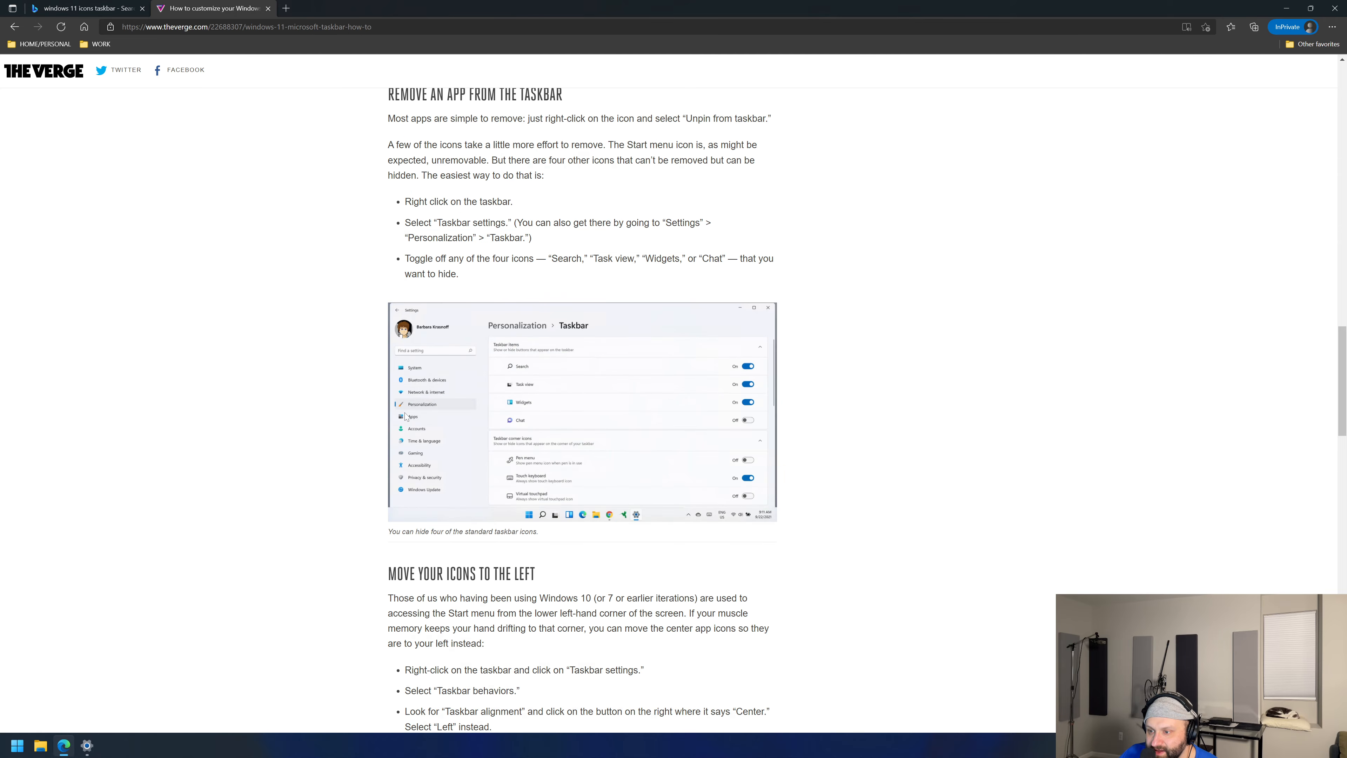
pyautogui.scroll(-8, 406, 416)
pyautogui.scroll(-10, 406, 416)
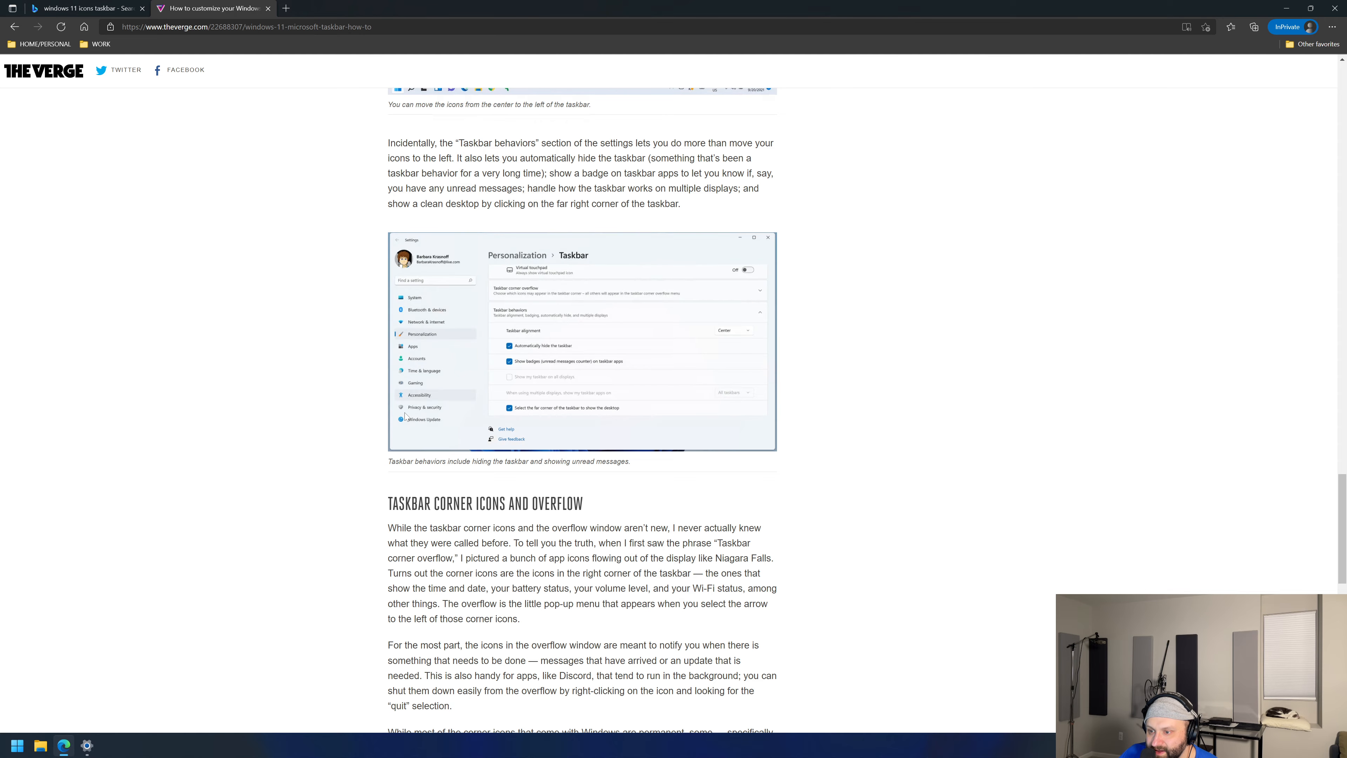
pyautogui.scroll(-4, 406, 416)
pyautogui.scroll(-4, 405, 415)
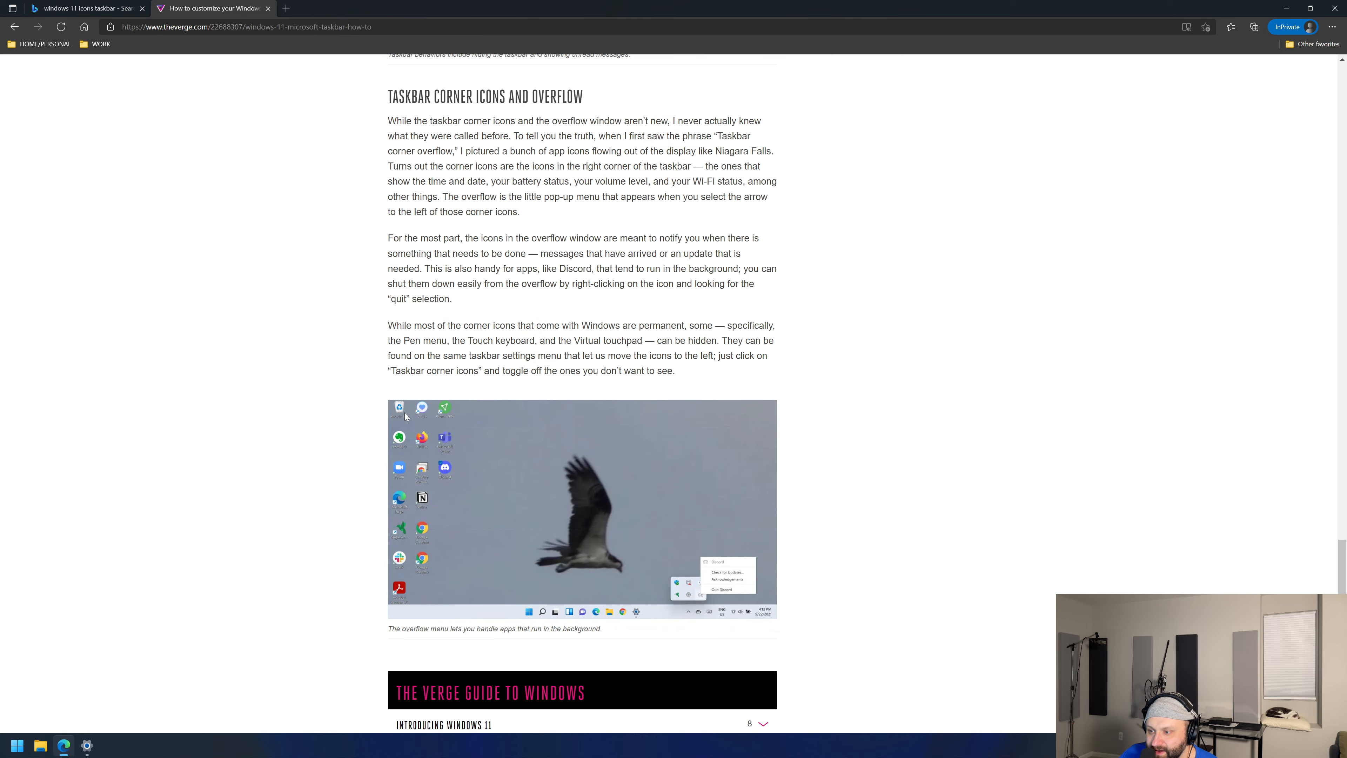
pyautogui.scroll(-6, 404, 413)
pyautogui.scroll(-3, 404, 413)
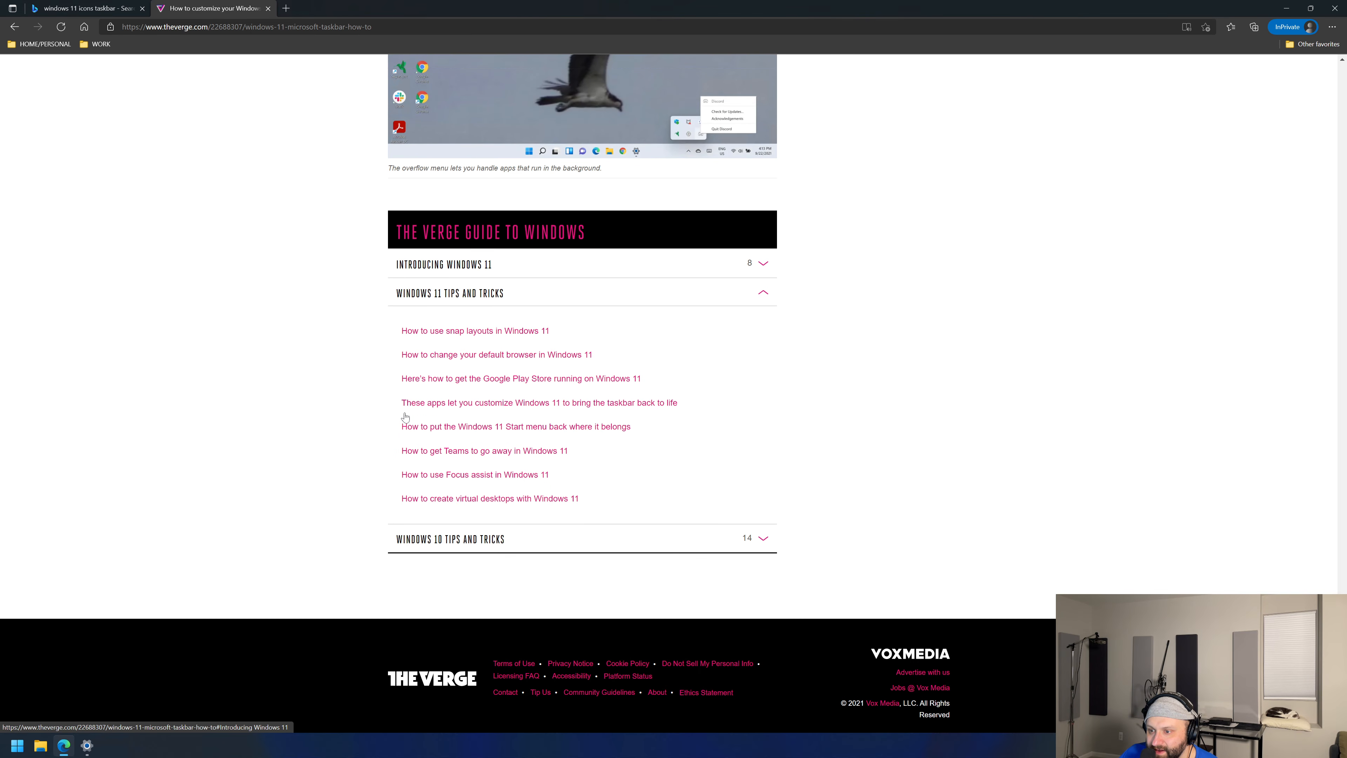
pyautogui.scroll(20, 405, 416)
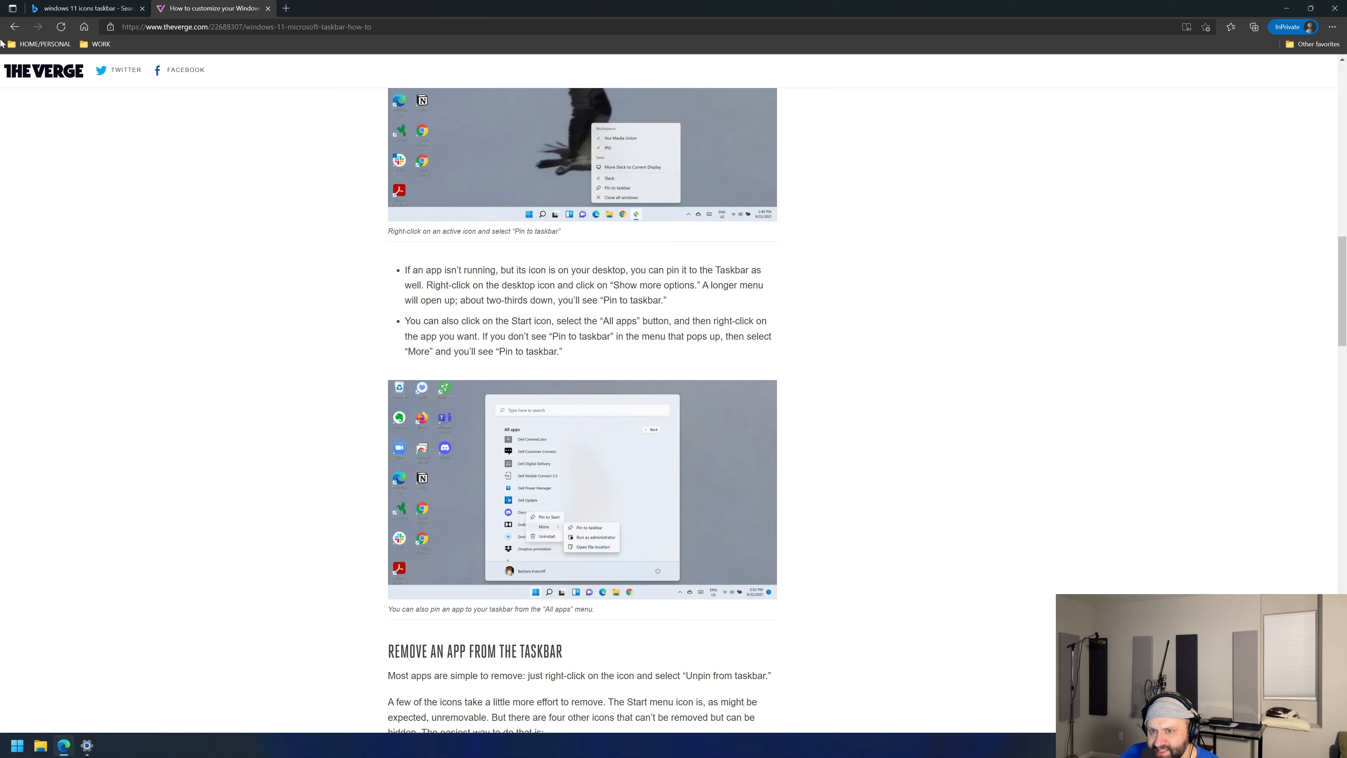
# Step: Return to the "windows 11 icons taskbar" results and look through the rest of the page
pyautogui.click(14, 27)
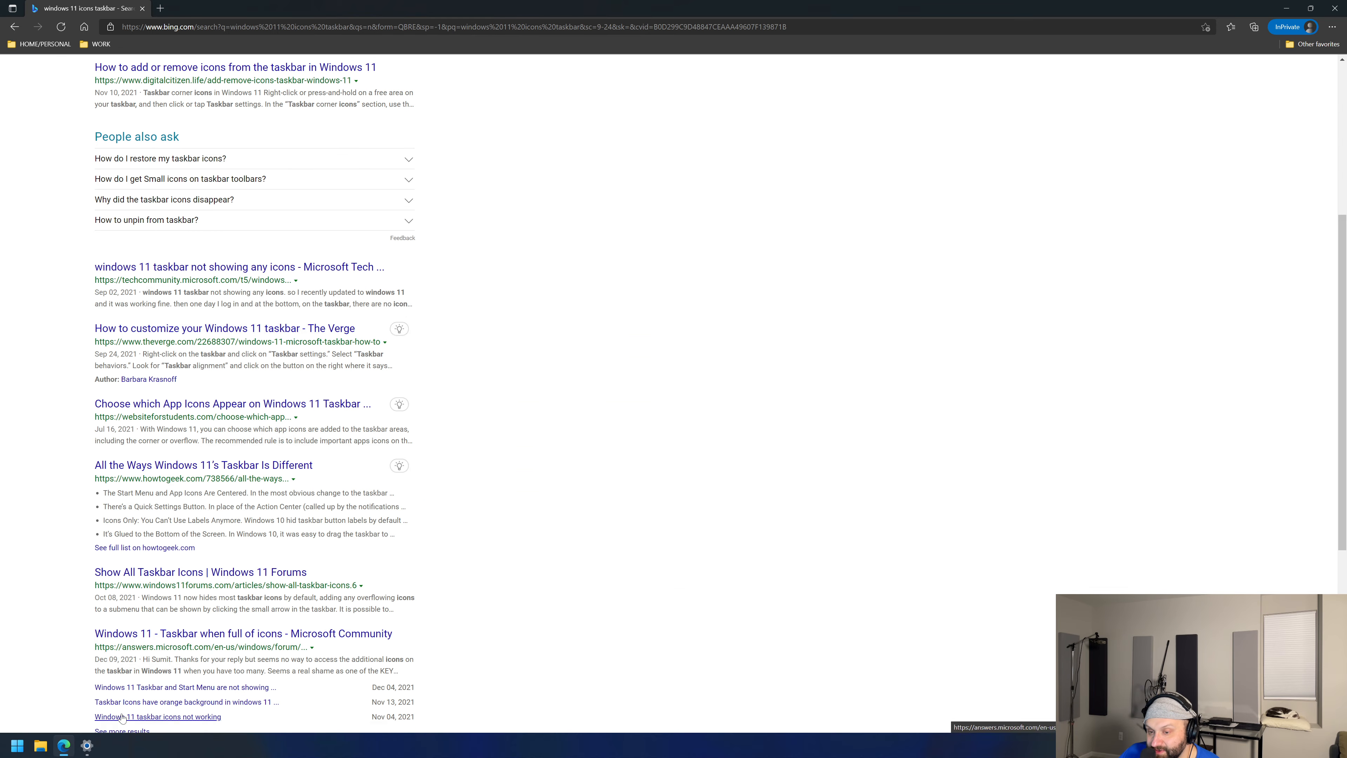
pyautogui.scroll(-5, 130, 667)
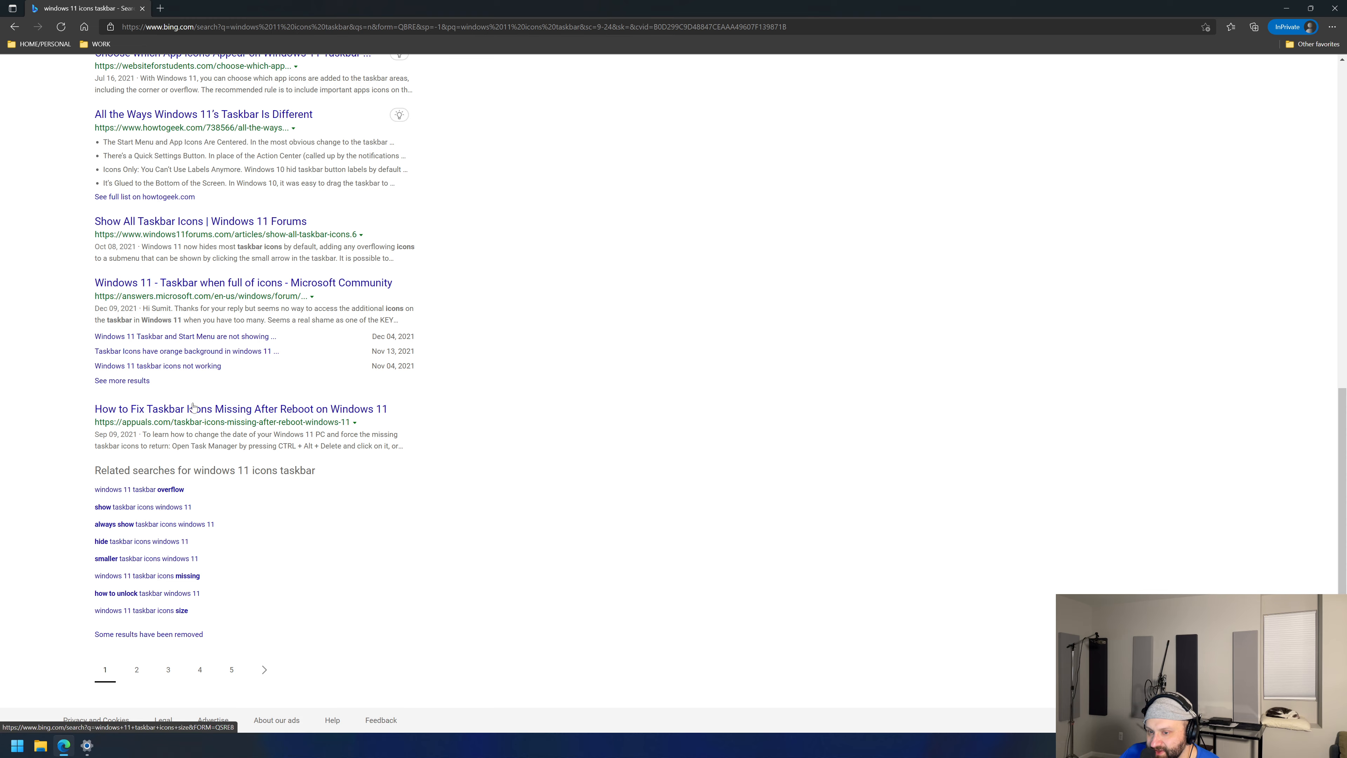
pyautogui.scroll(10, 217, 412)
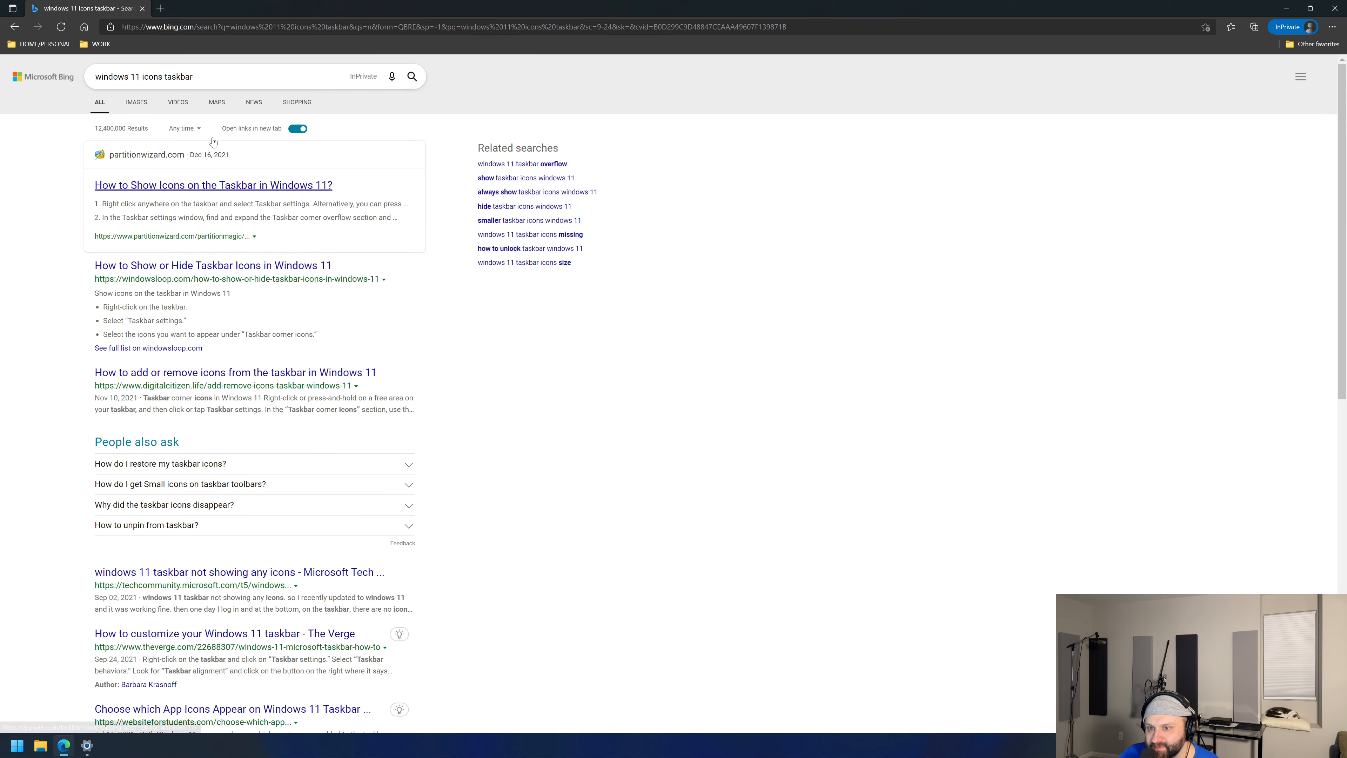
# Step: Extend the web search to "windows 11 icons taskbar spacing" and run it
pyautogui.click(228, 77)
pyautogui.write('spacing')
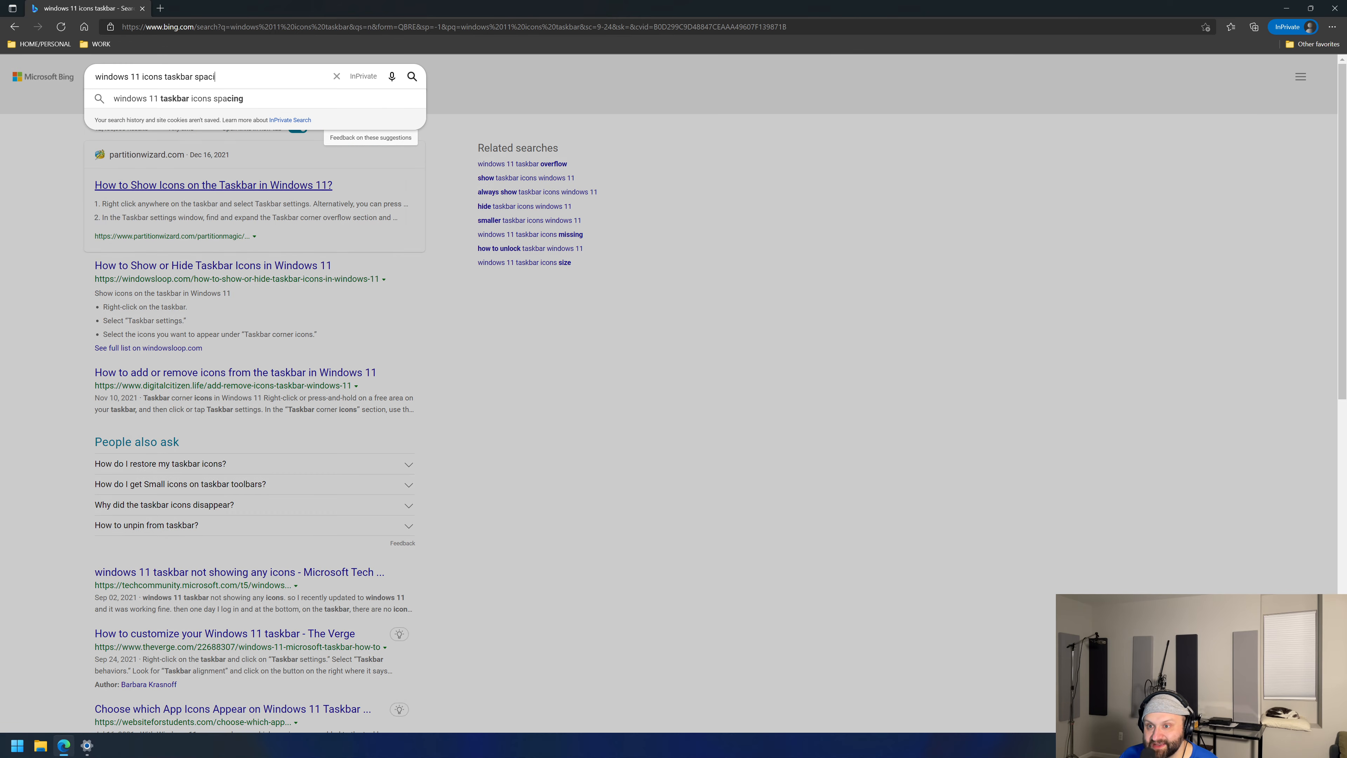
pyautogui.press('Return')
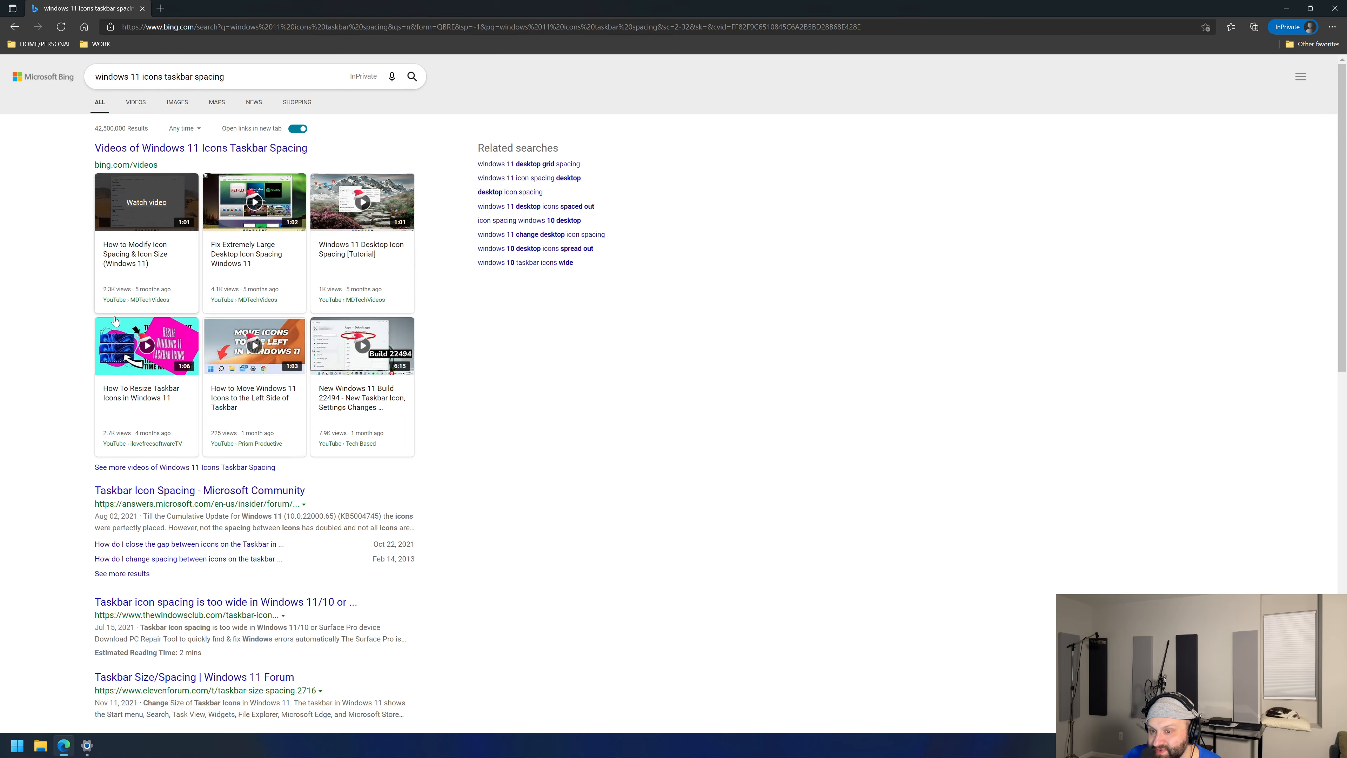
# Step: Open the Microsoft Community thread "Taskbar Icon Spacing" from the results, read its replies, and close it
pyautogui.moveTo(139, 445)
pyautogui.scroll(-2, 504, 485)
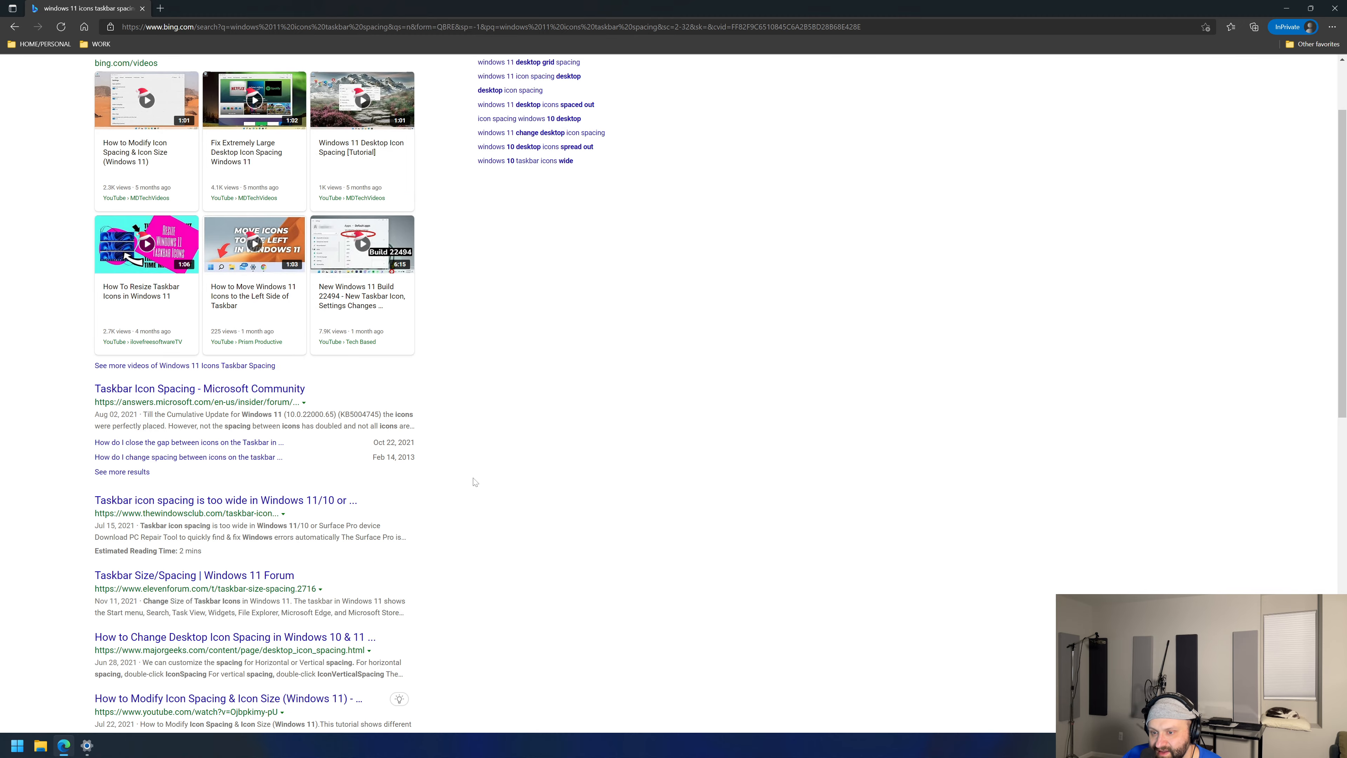
pyautogui.click(214, 388)
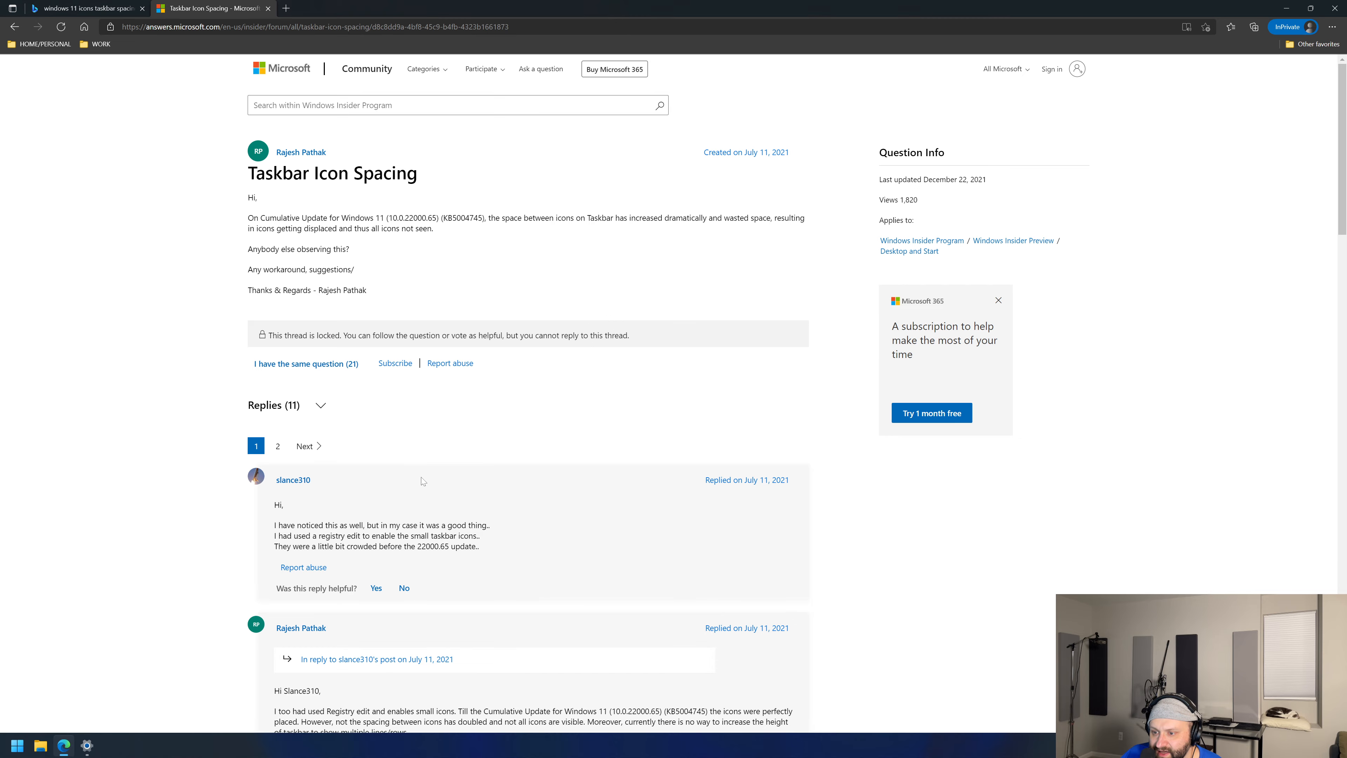
pyautogui.scroll(-2, 423, 480)
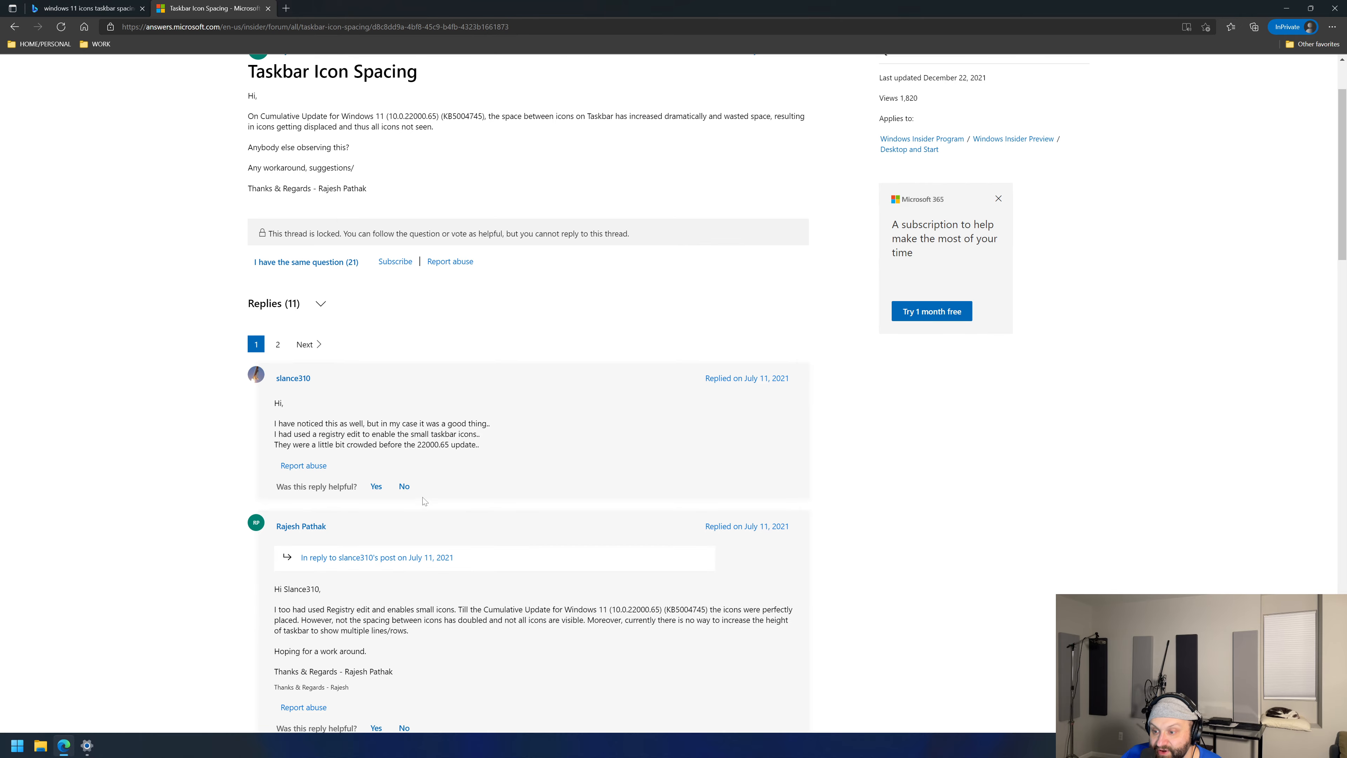
pyautogui.scroll(-2, 423, 480)
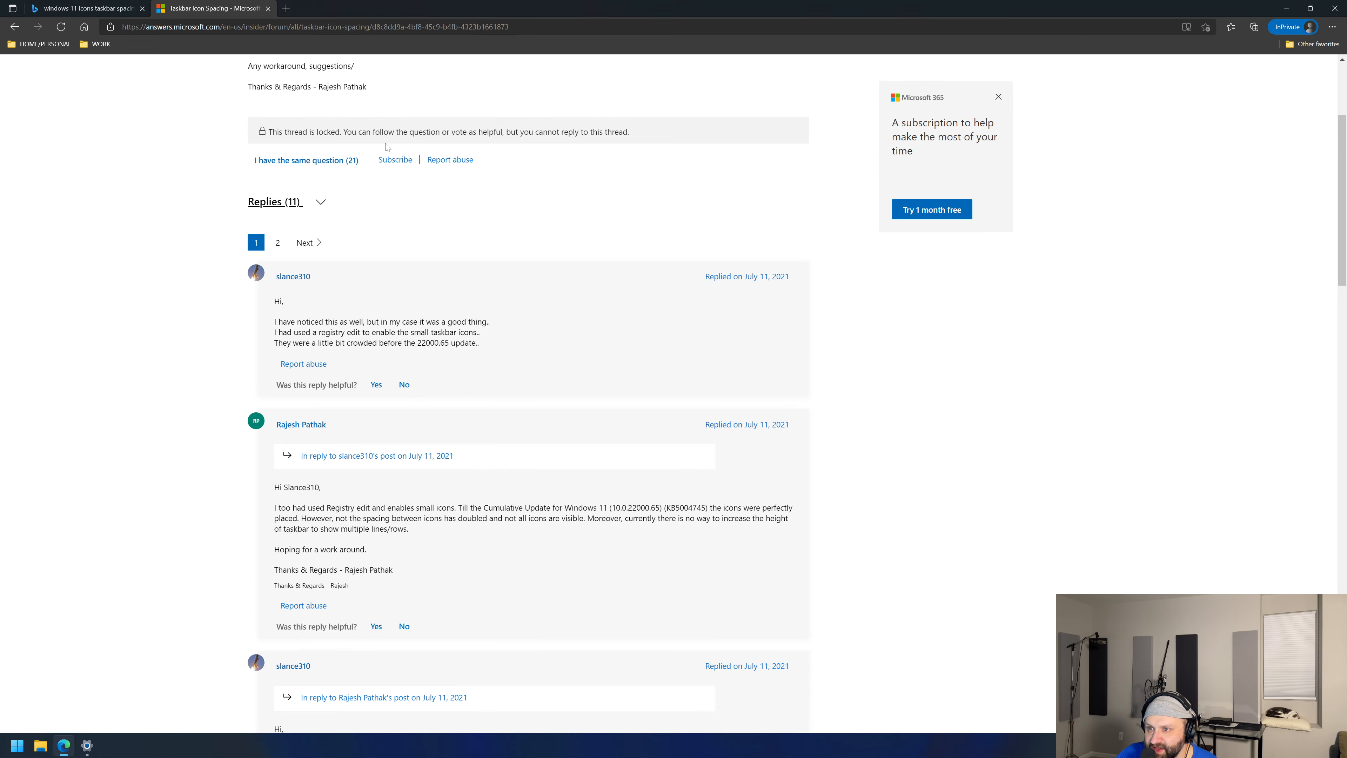
pyautogui.click(268, 9)
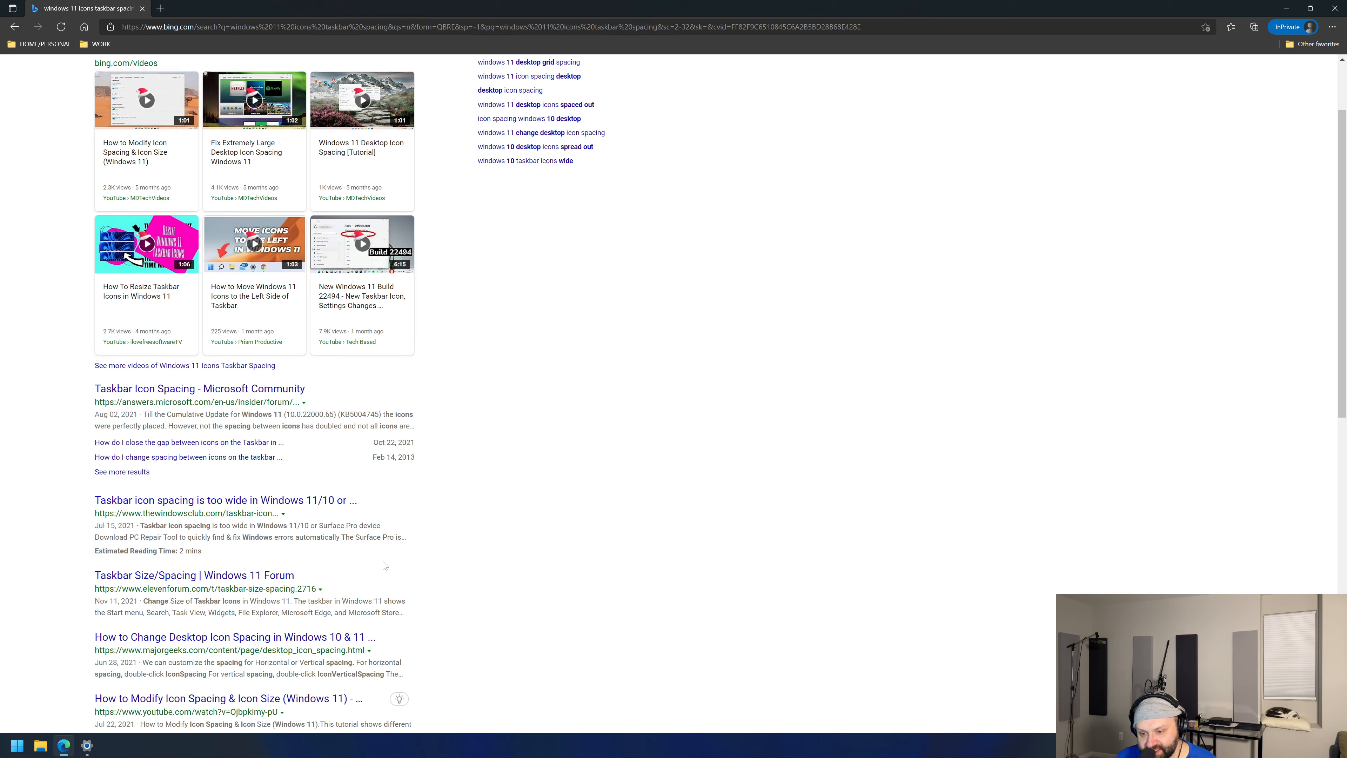
# Step: Run sysdm.cpl to open System Properties and bring up the Performance settings from its advanced options
pyautogui.press('super')
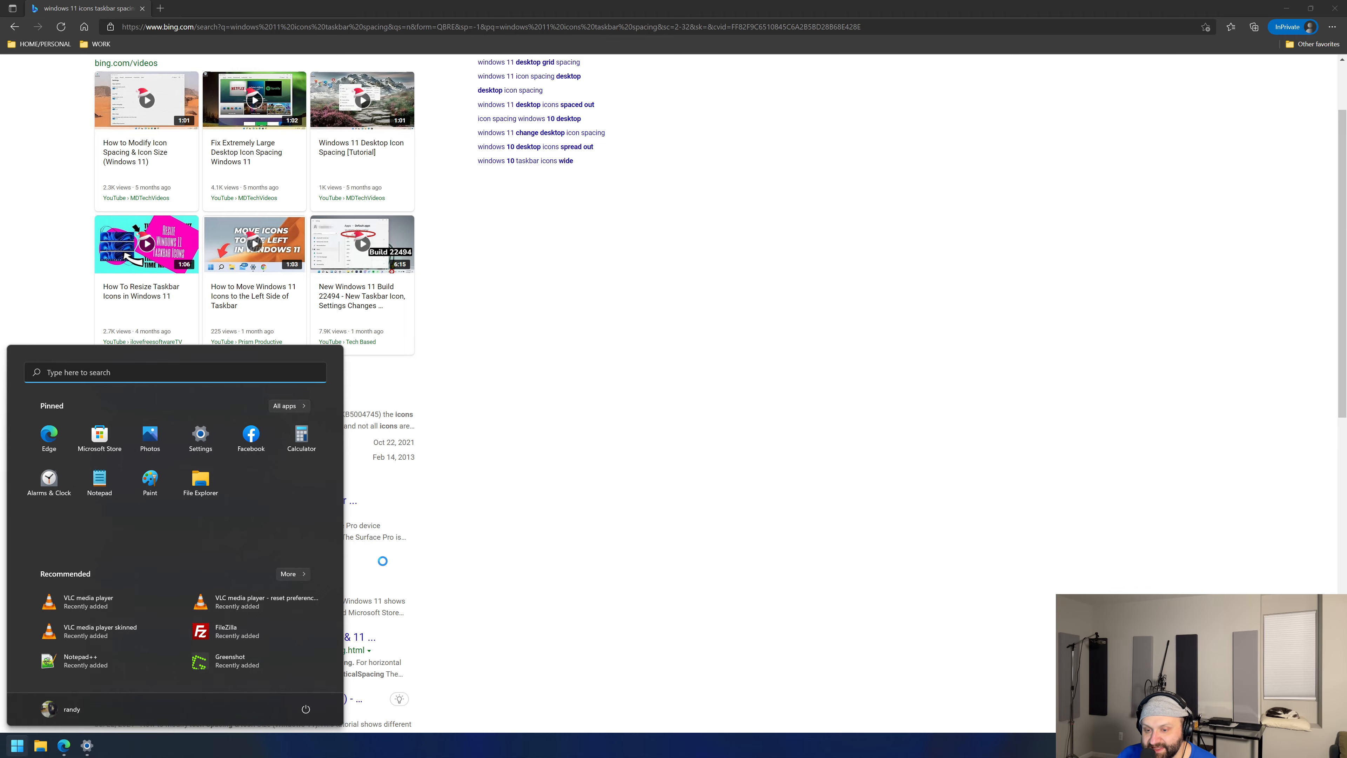
pyautogui.write('sysdm.cpl')
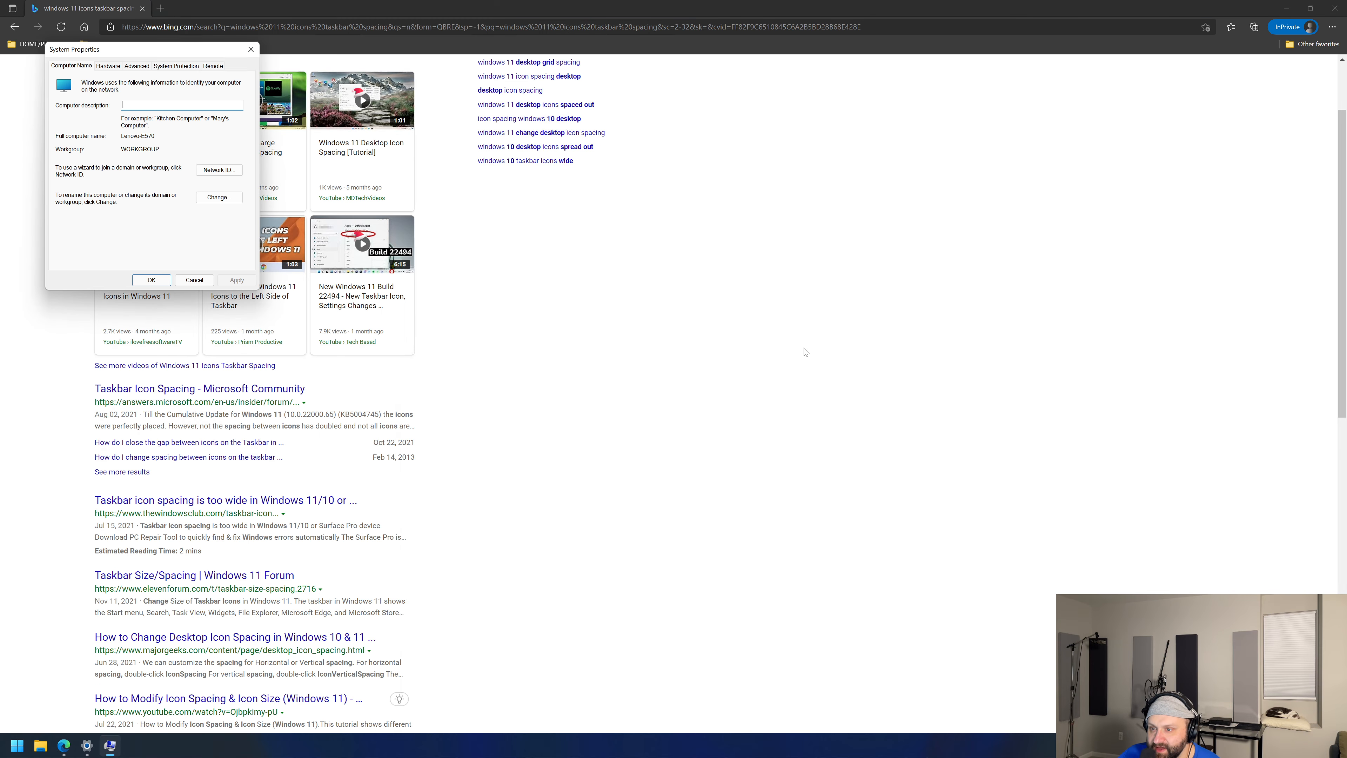
pyautogui.moveTo(174, 50); pyautogui.dragTo(602, 289)
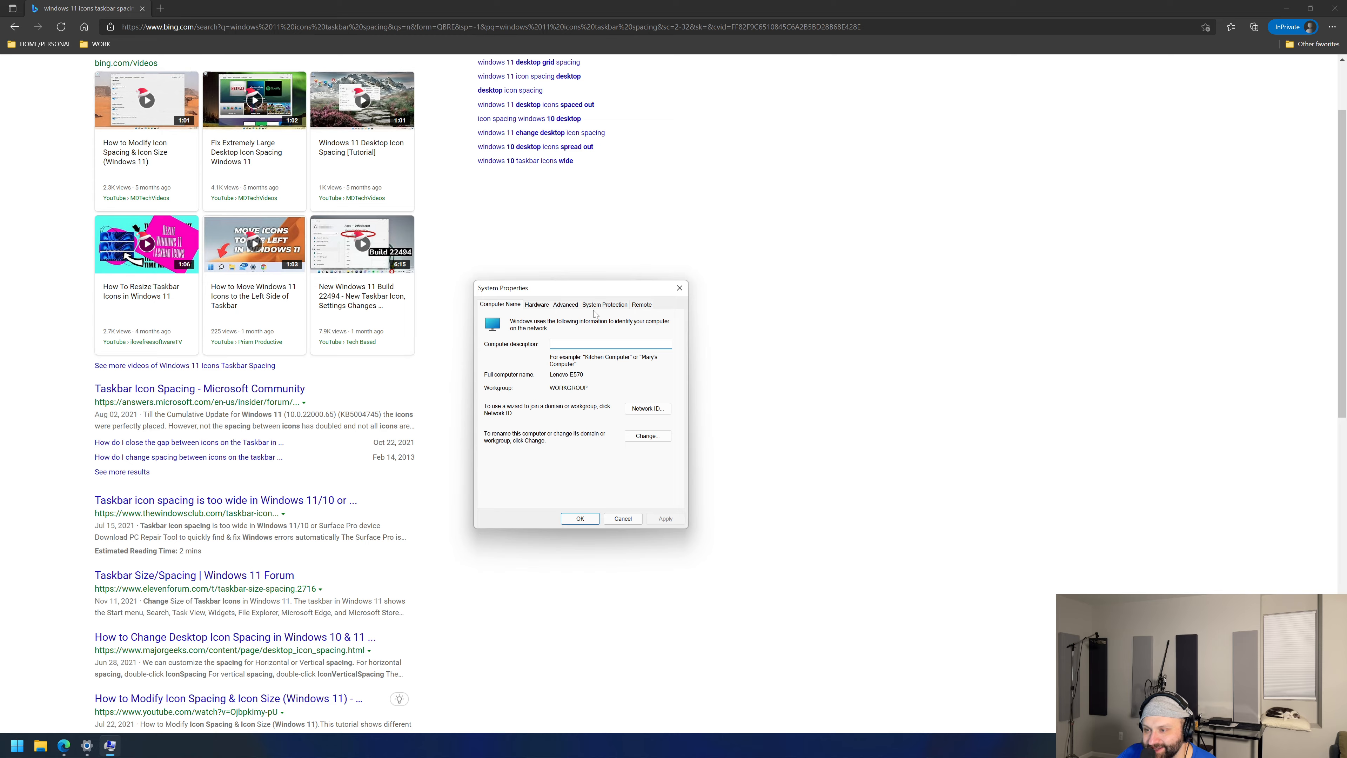
pyautogui.click(540, 306)
pyautogui.click(571, 308)
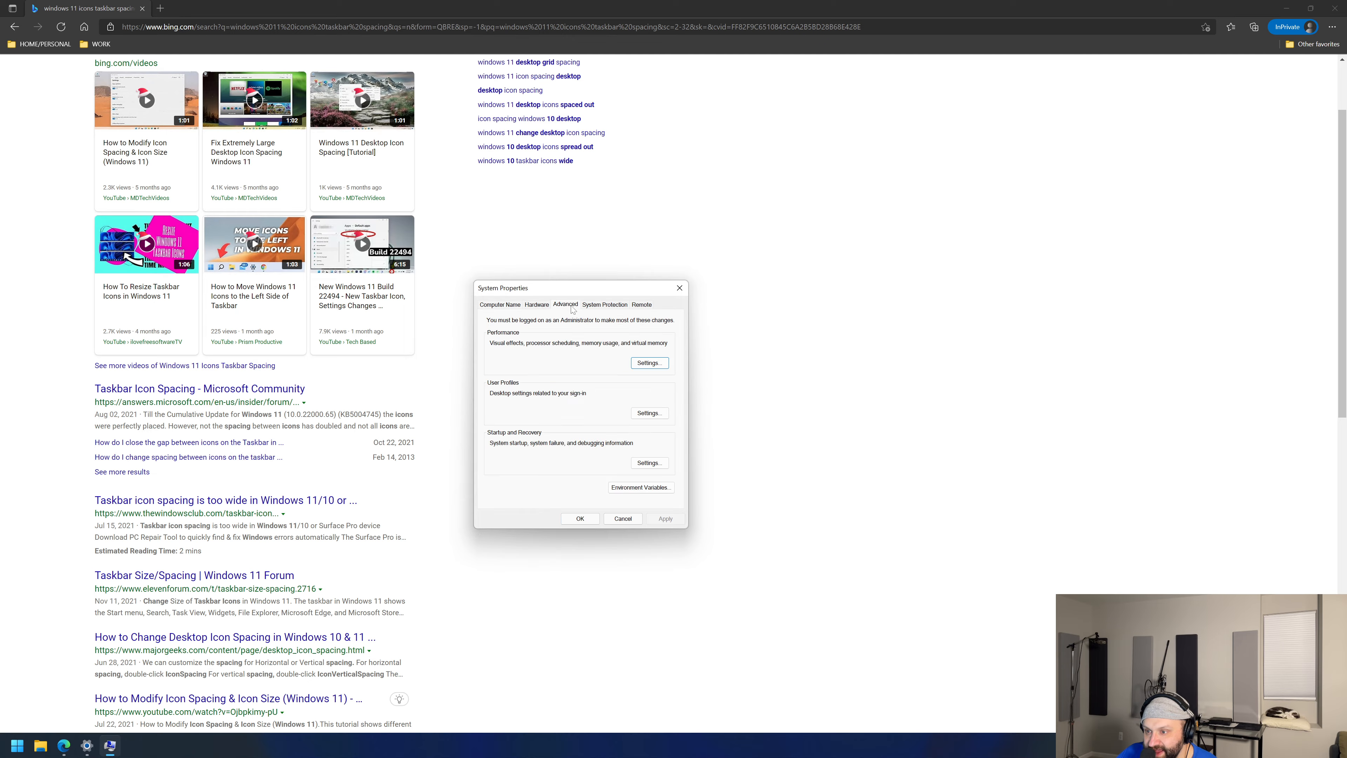
pyautogui.click(648, 363)
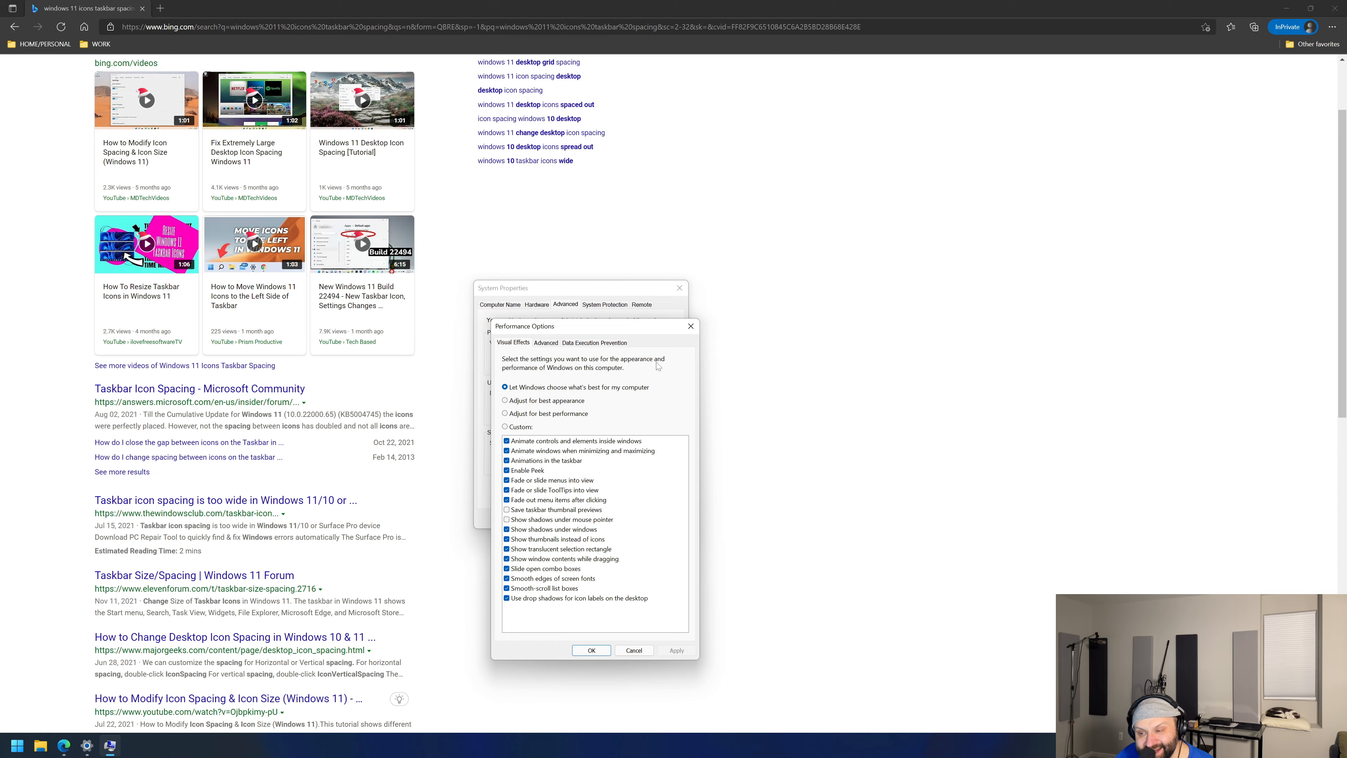
# Step: Set the visual effects to best performance, but keep smooth-scroll list boxes and smooth edges of screen fonts enabled, and confirm
pyautogui.click(522, 414)
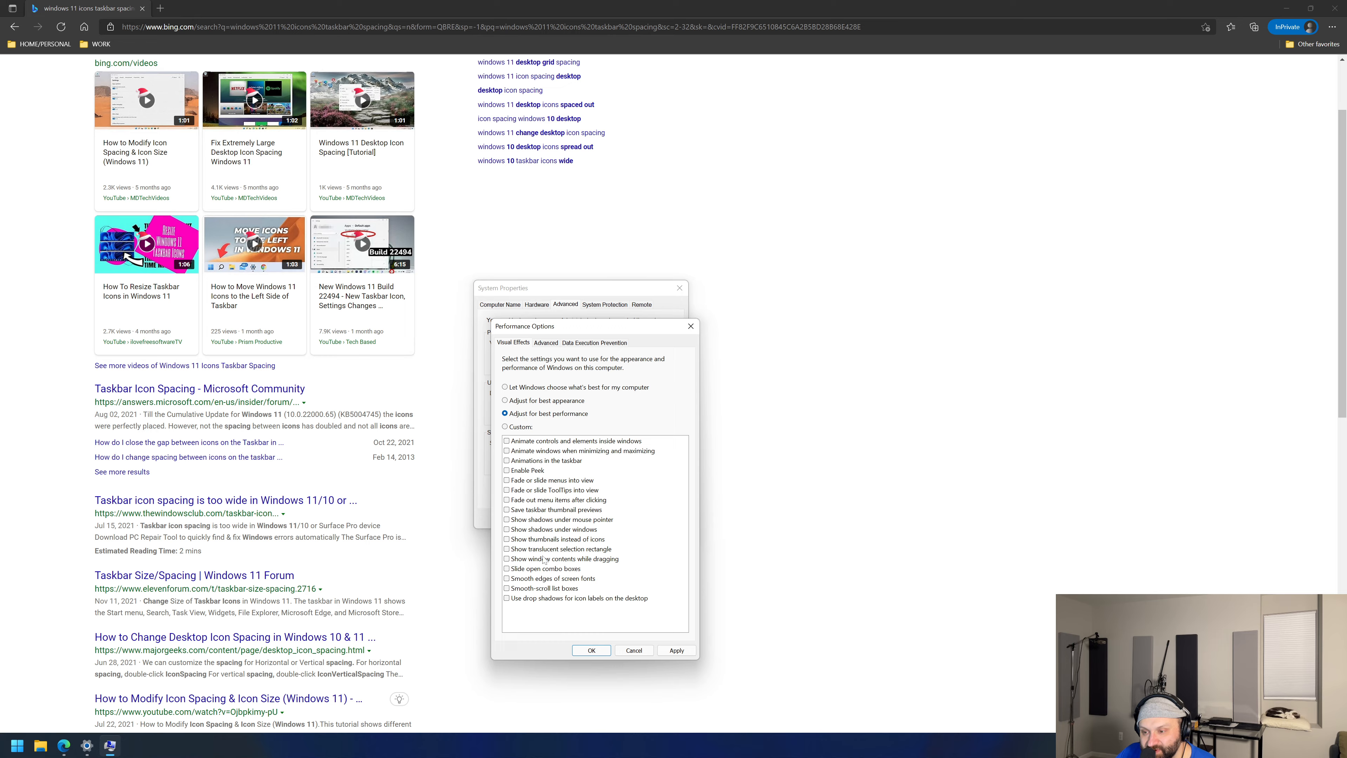
pyautogui.click(533, 589)
pyautogui.click(532, 579)
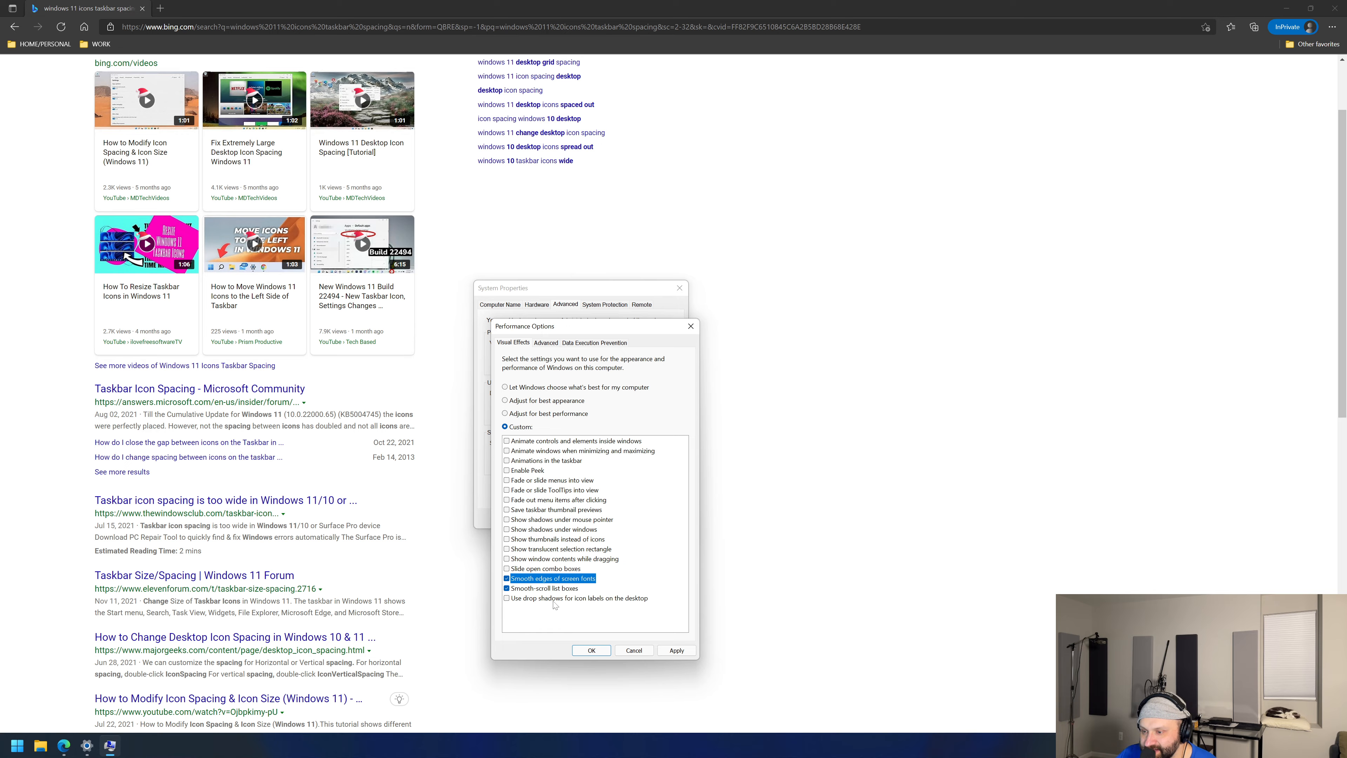
pyautogui.click(592, 651)
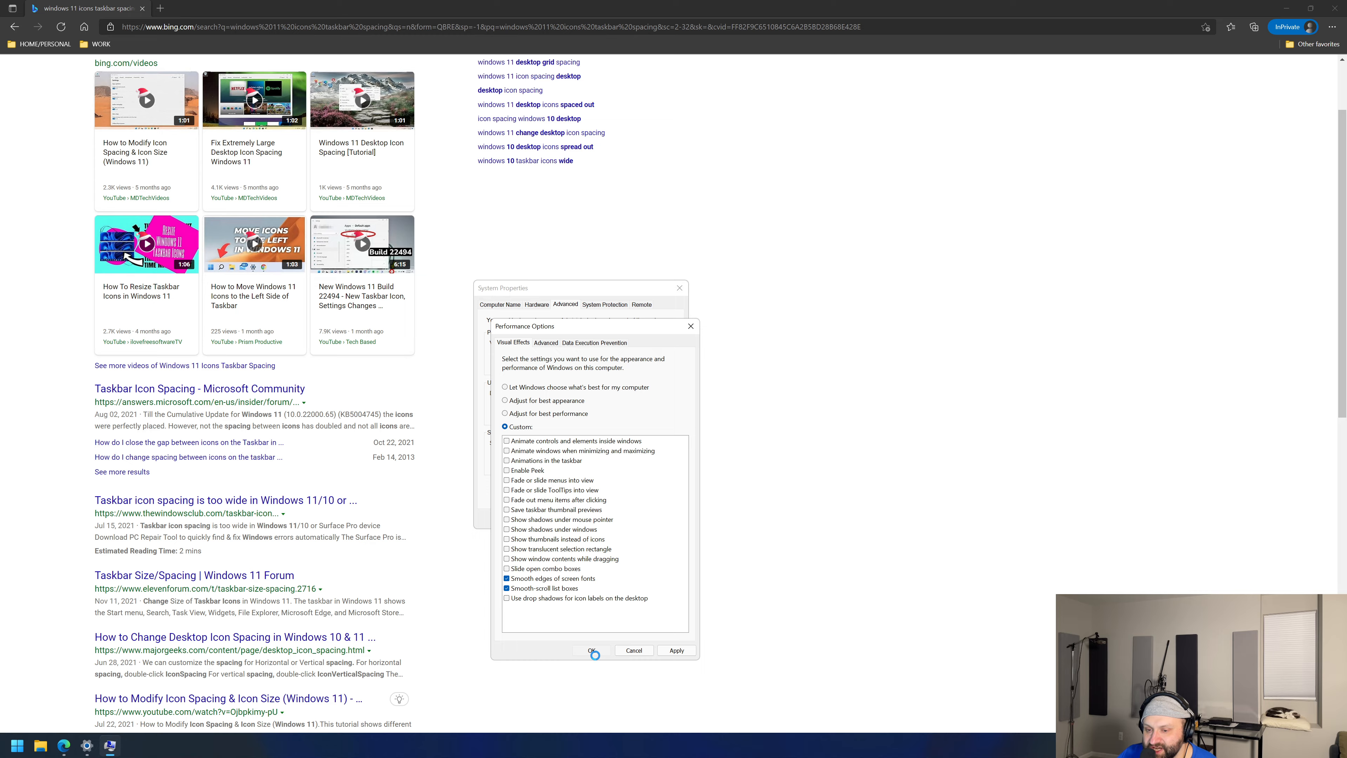
# Step: Examine the user profiles stored on this computer and close System Properties
pyautogui.moveTo(585, 294); pyautogui.dragTo(1006, 140)
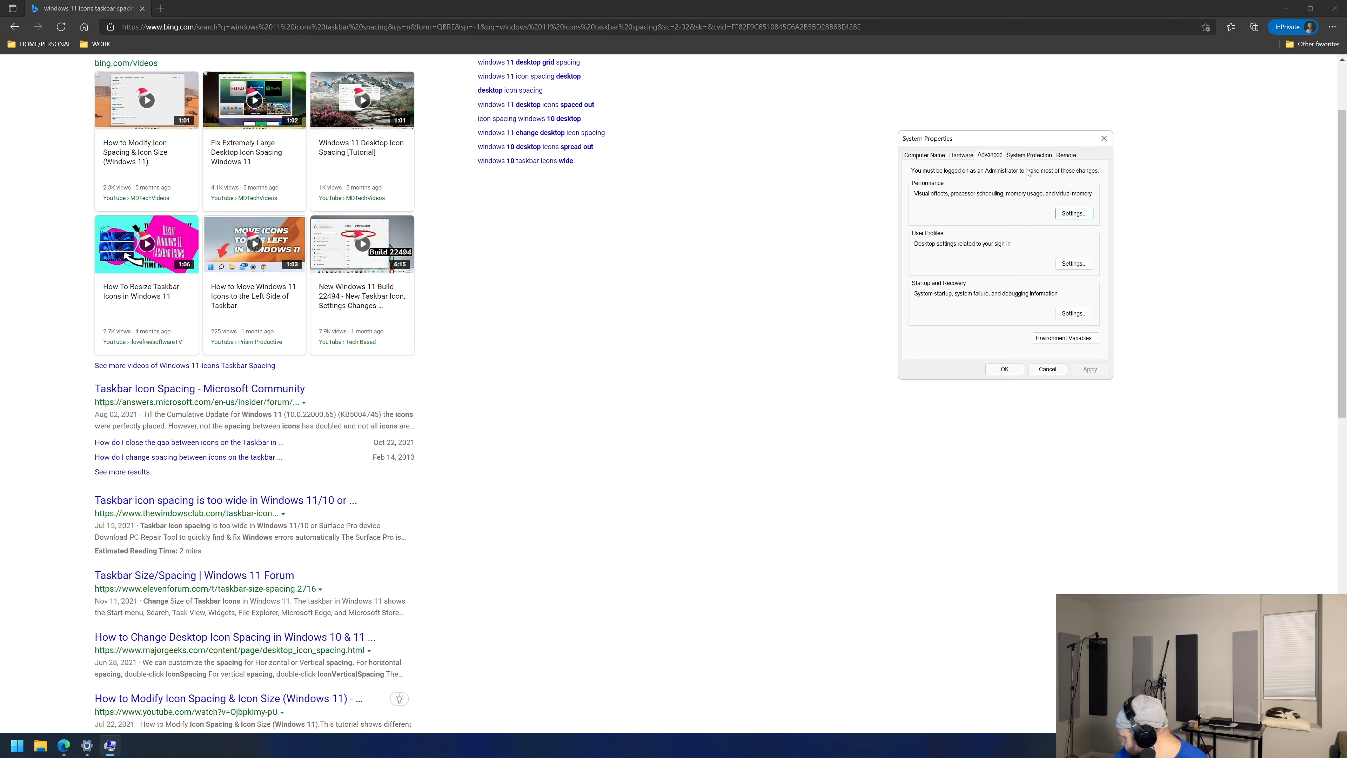
pyautogui.click(1073, 265)
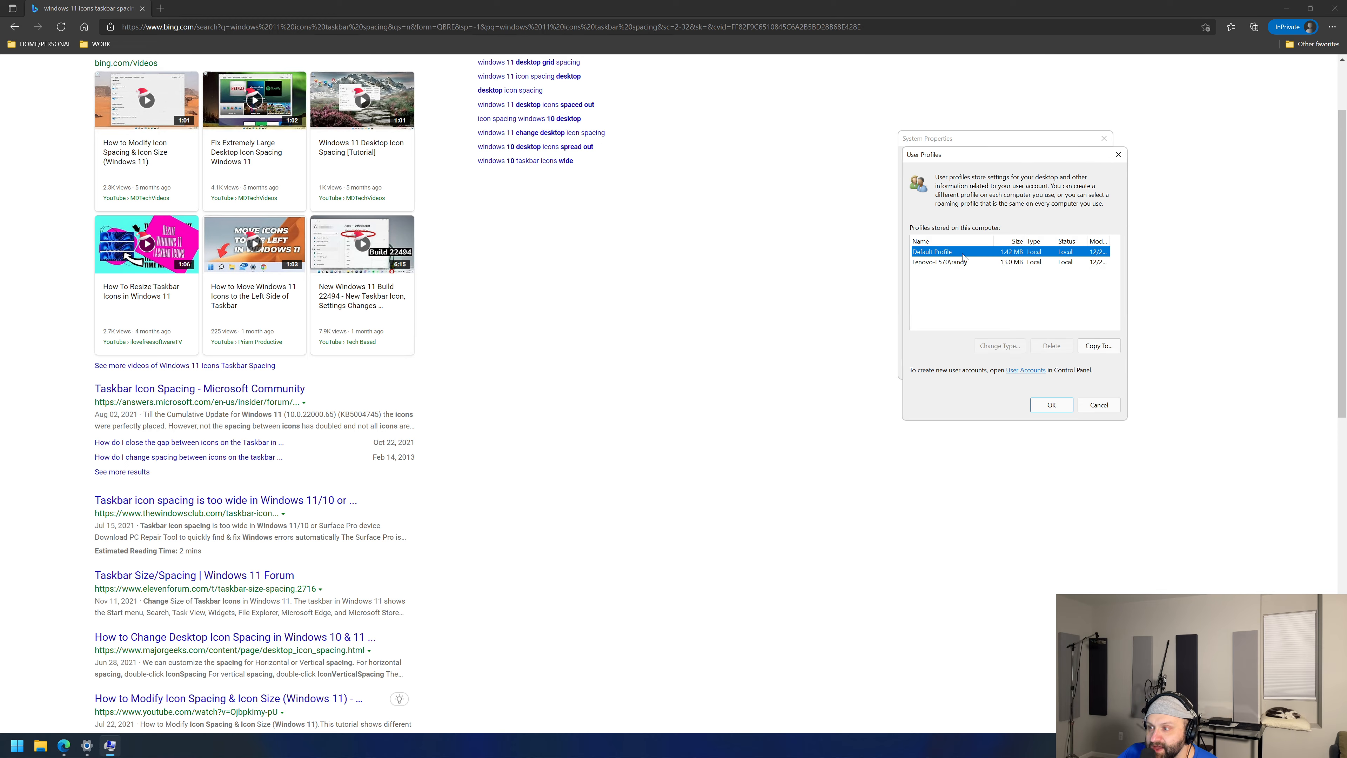
pyautogui.click(952, 262)
pyautogui.click(950, 253)
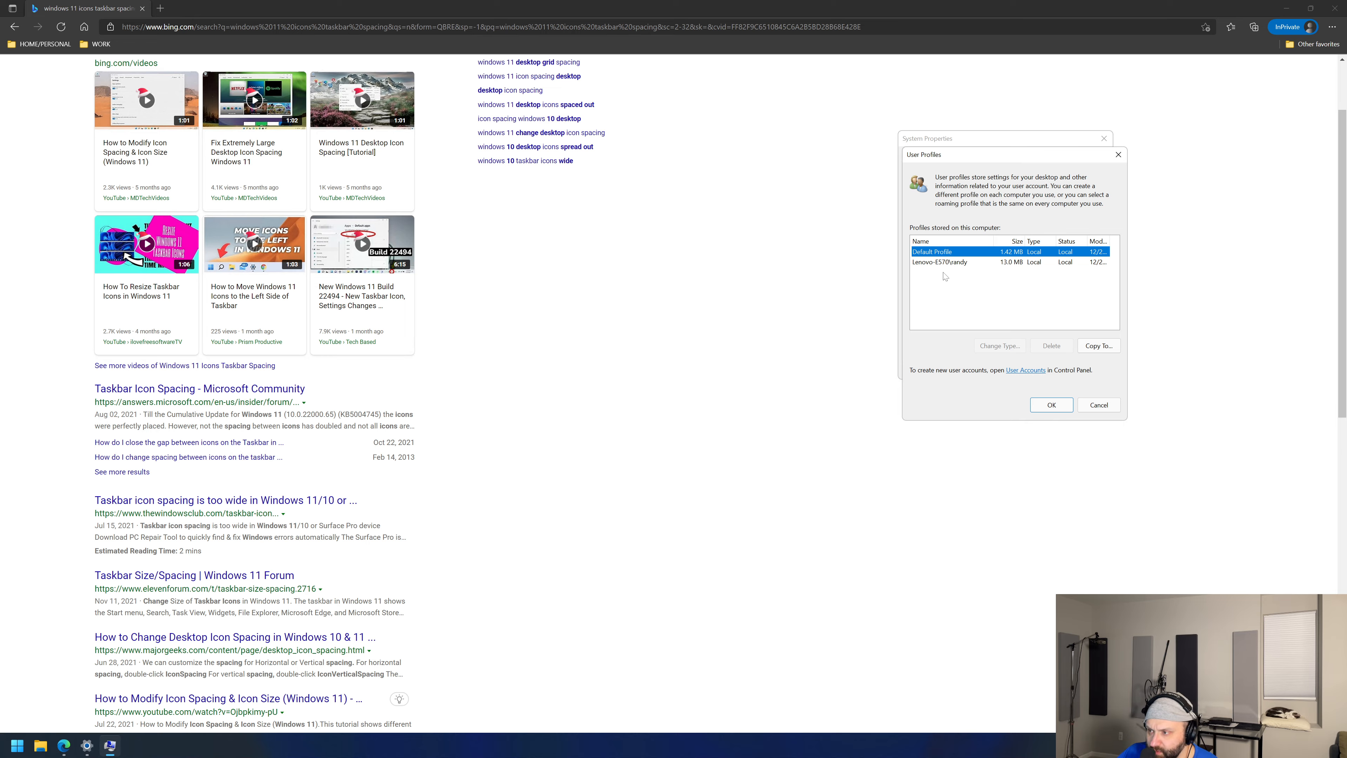
pyautogui.click(938, 264)
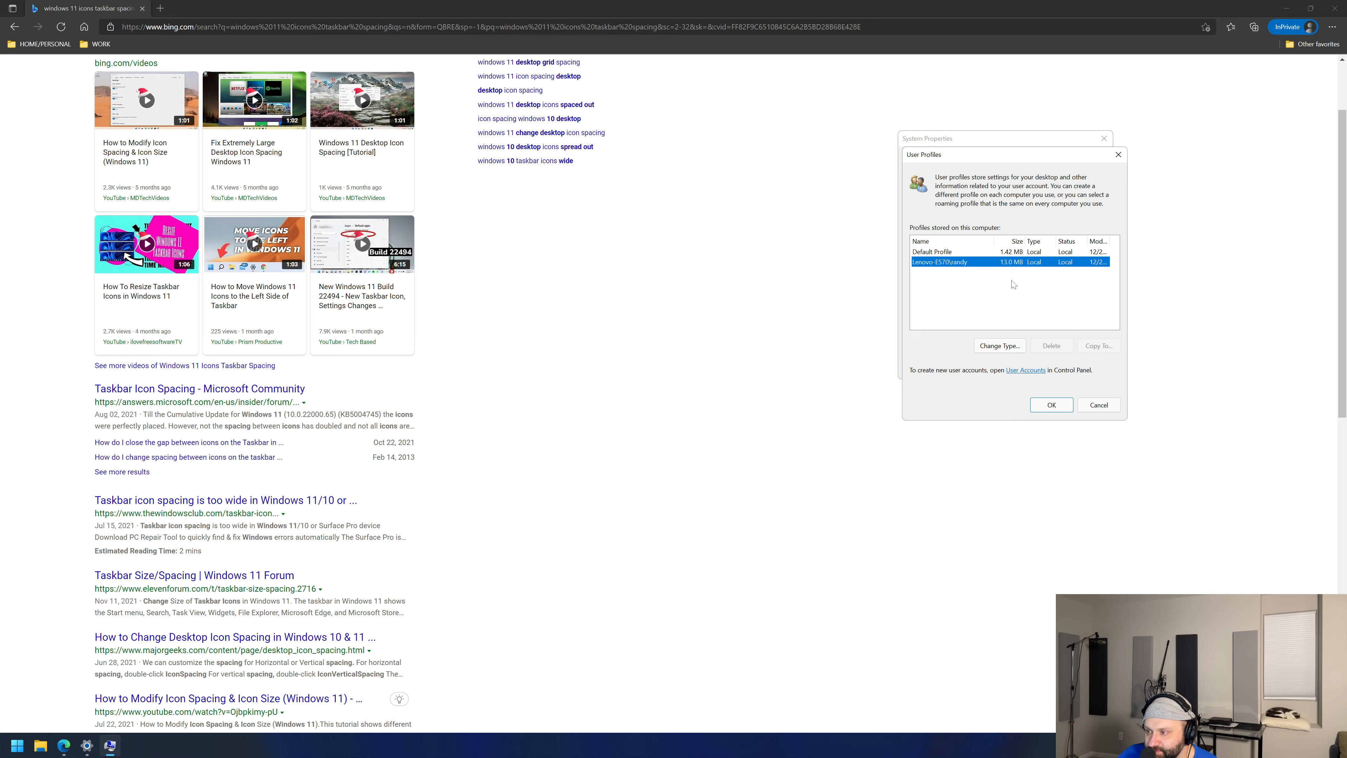
pyautogui.click(1052, 406)
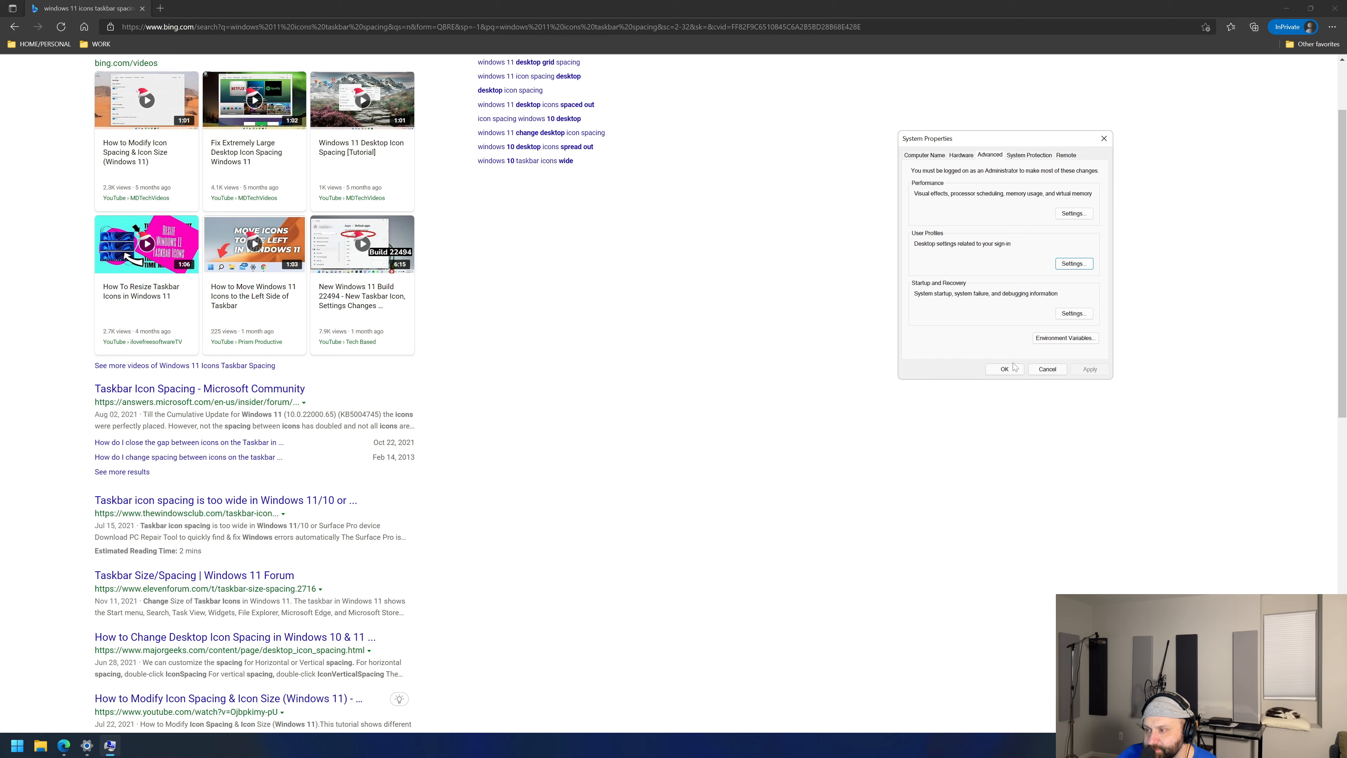
pyautogui.click(1004, 369)
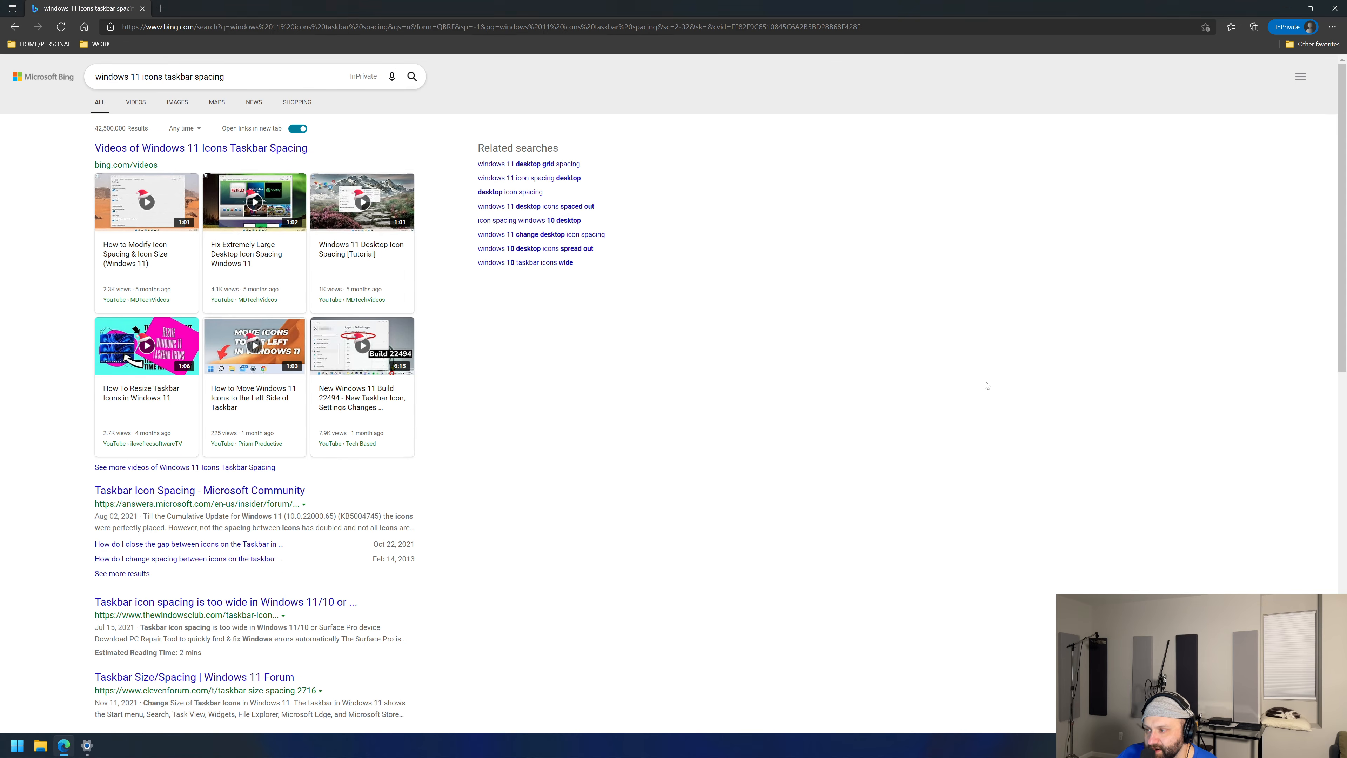
# Step: Run compmgmt.msc to open Computer Management and move its window toward the middle of the screen
pyautogui.click(13, 747)
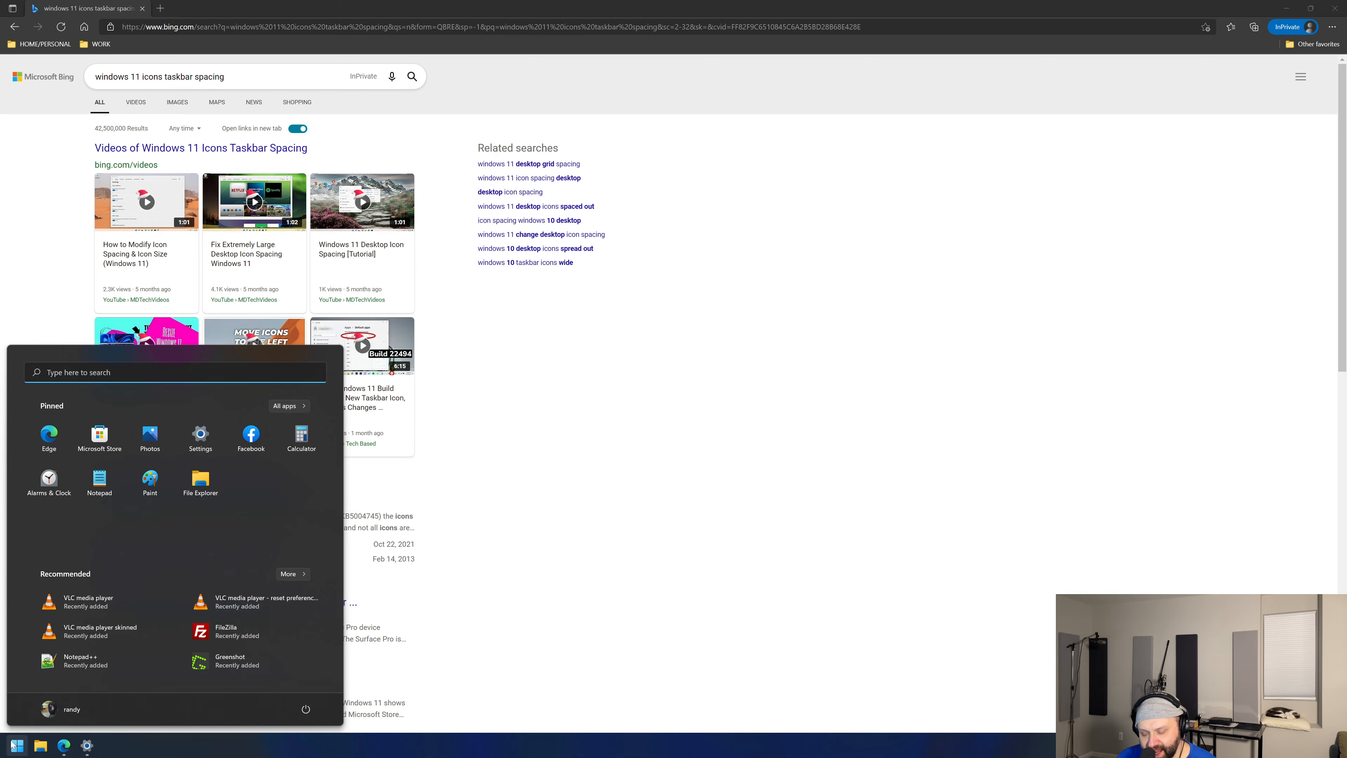
pyautogui.write('commg')
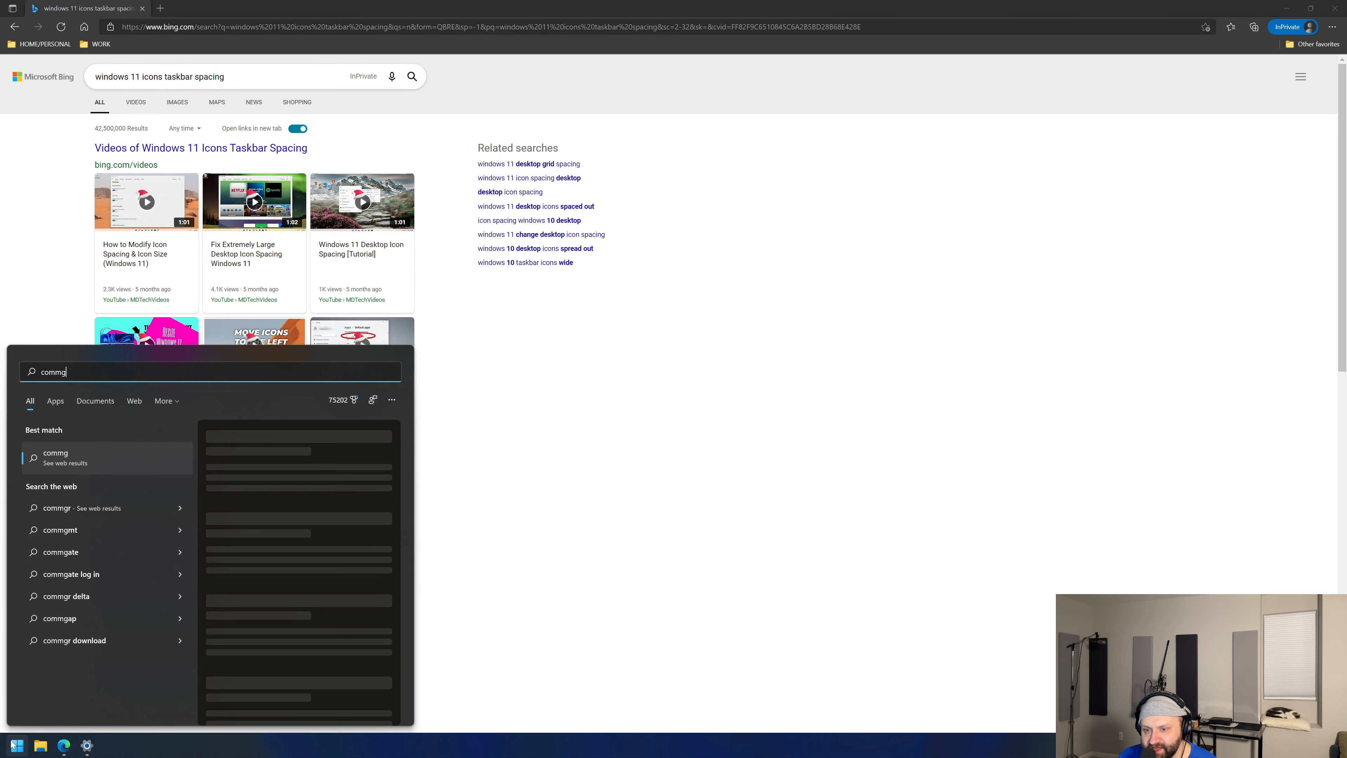
pyautogui.press('BackSpace')
pyautogui.press('BackSpace')
pyautogui.write('p')
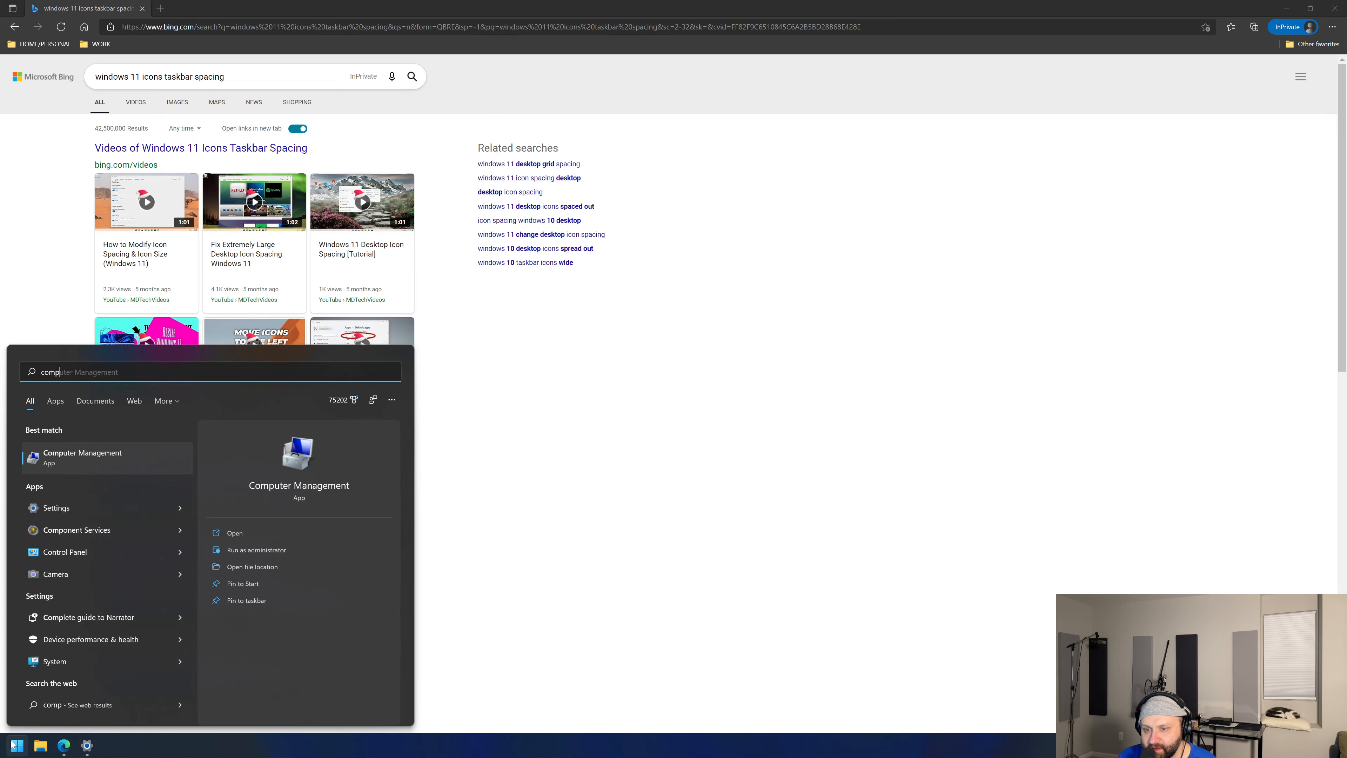
pyautogui.write('mgmt.msc')
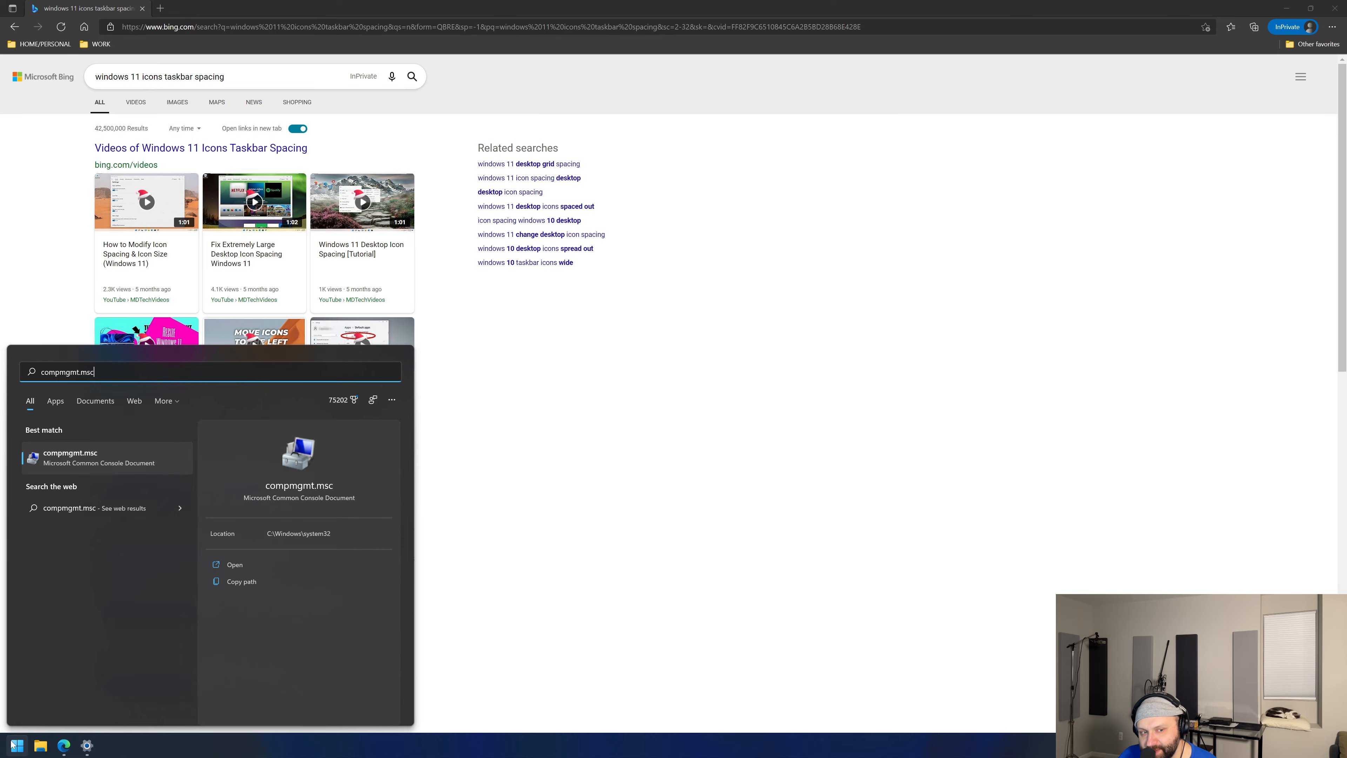
pyautogui.click(13, 744)
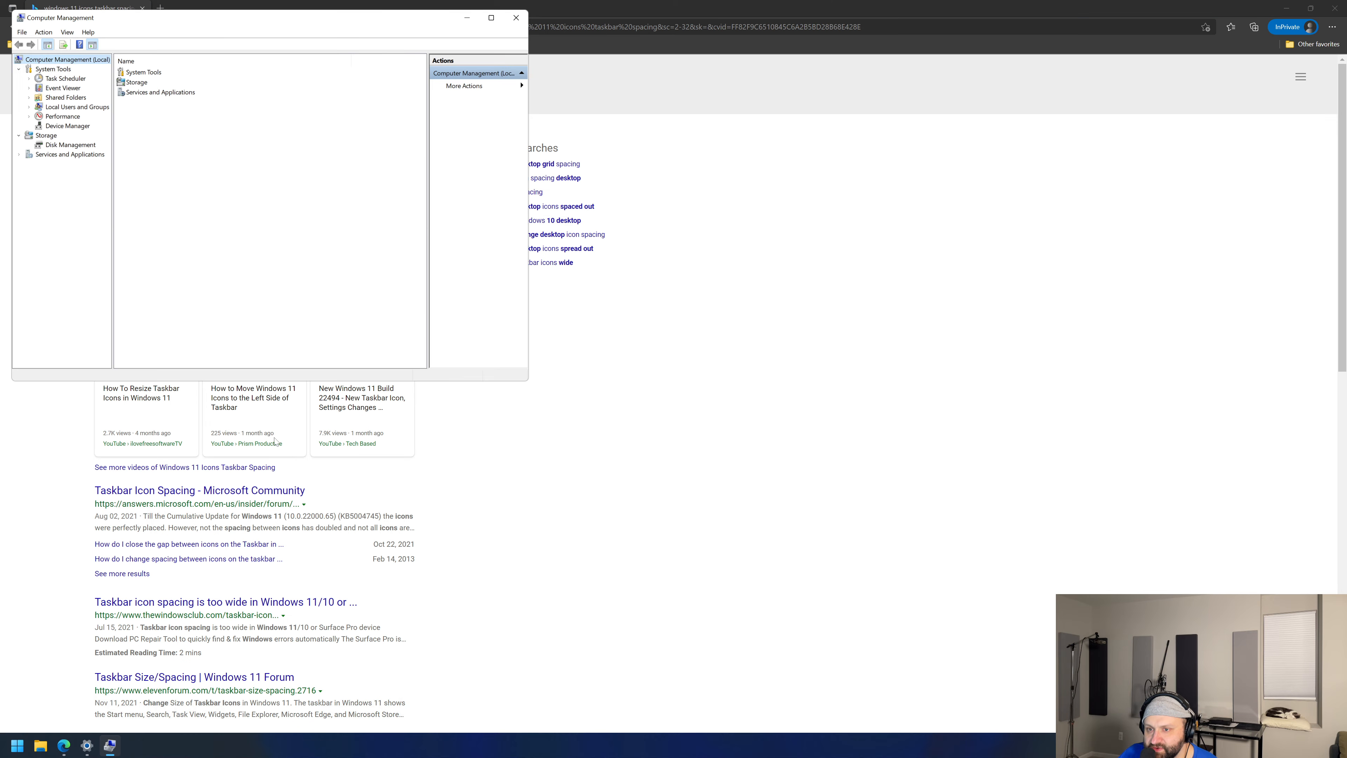
pyautogui.moveTo(281, 66); pyautogui.dragTo(644, 117)
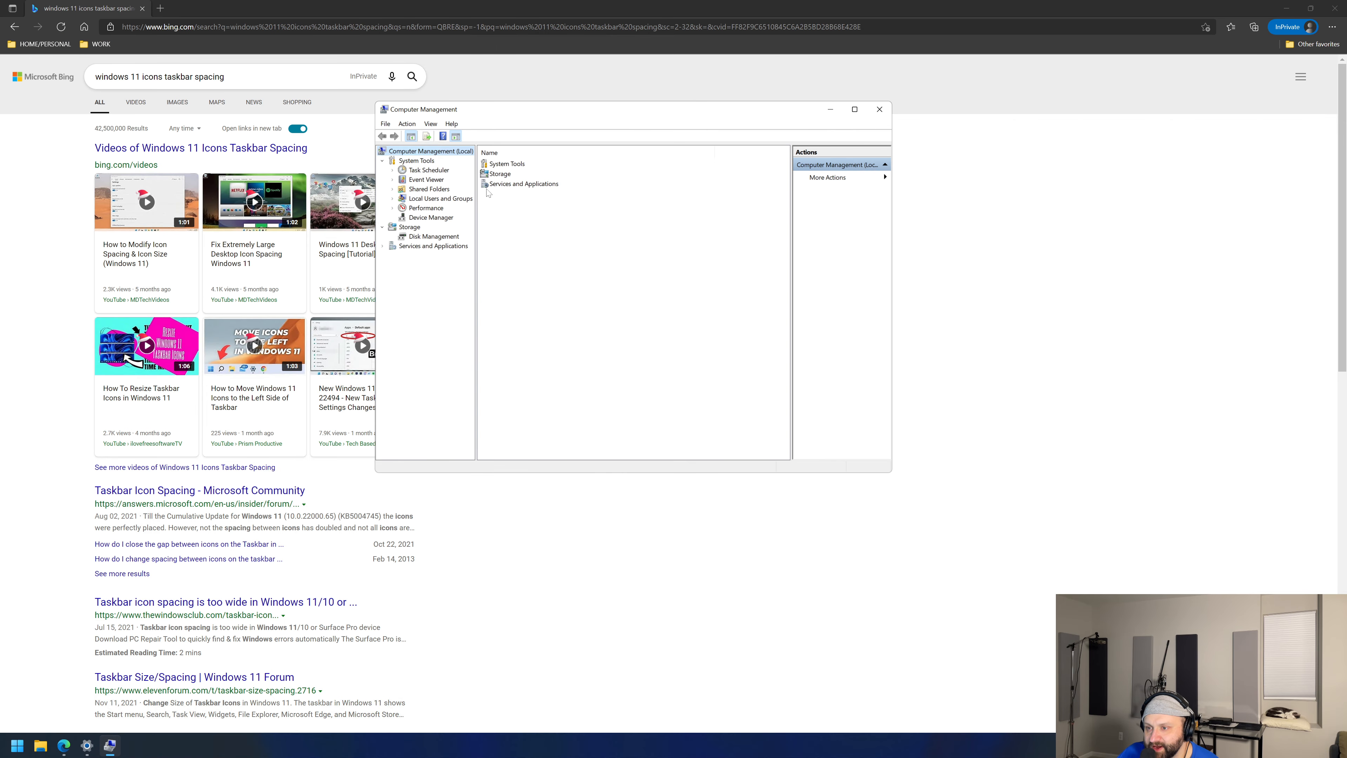
# Step: Expand Local Users and Groups and start creating a new user in the Users folder
pyautogui.click(453, 199)
pyautogui.doubleClick(453, 199)
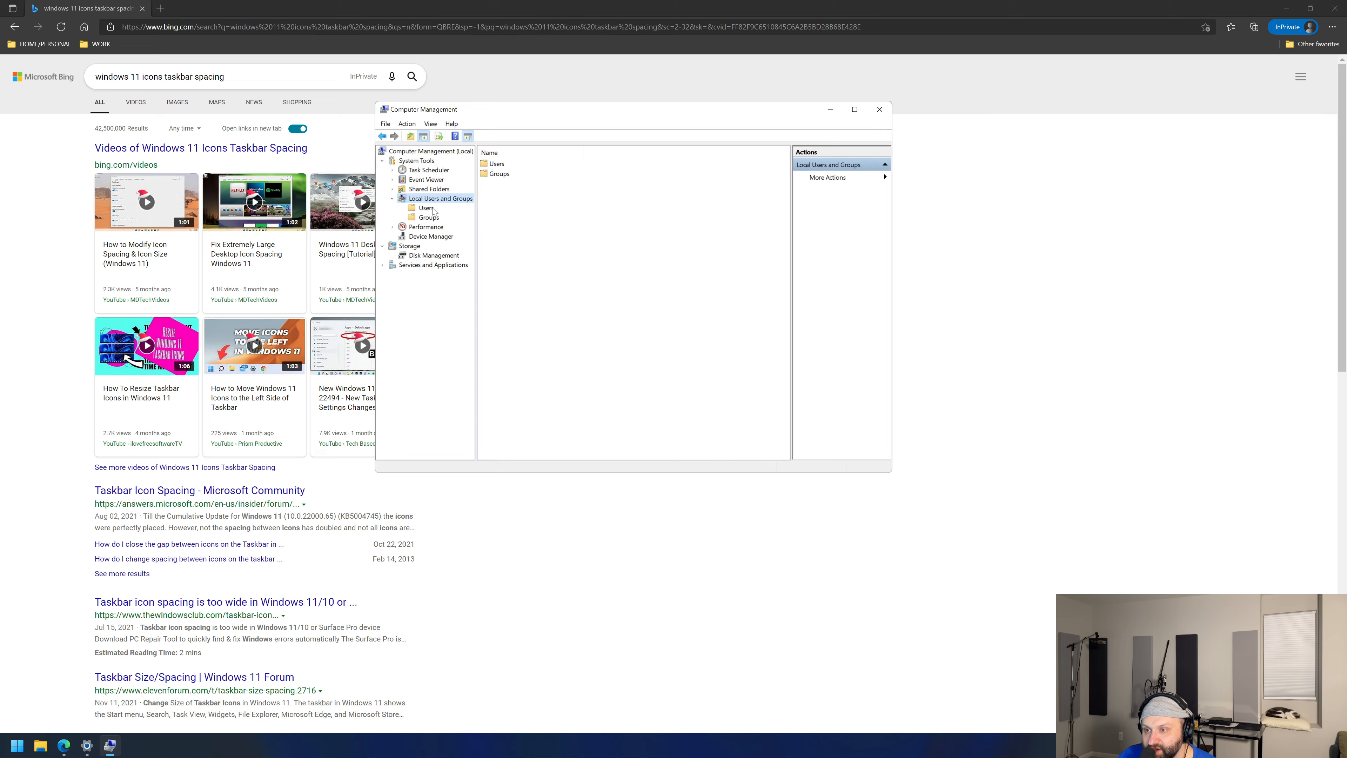
pyautogui.click(427, 208)
pyautogui.rightClick(433, 210)
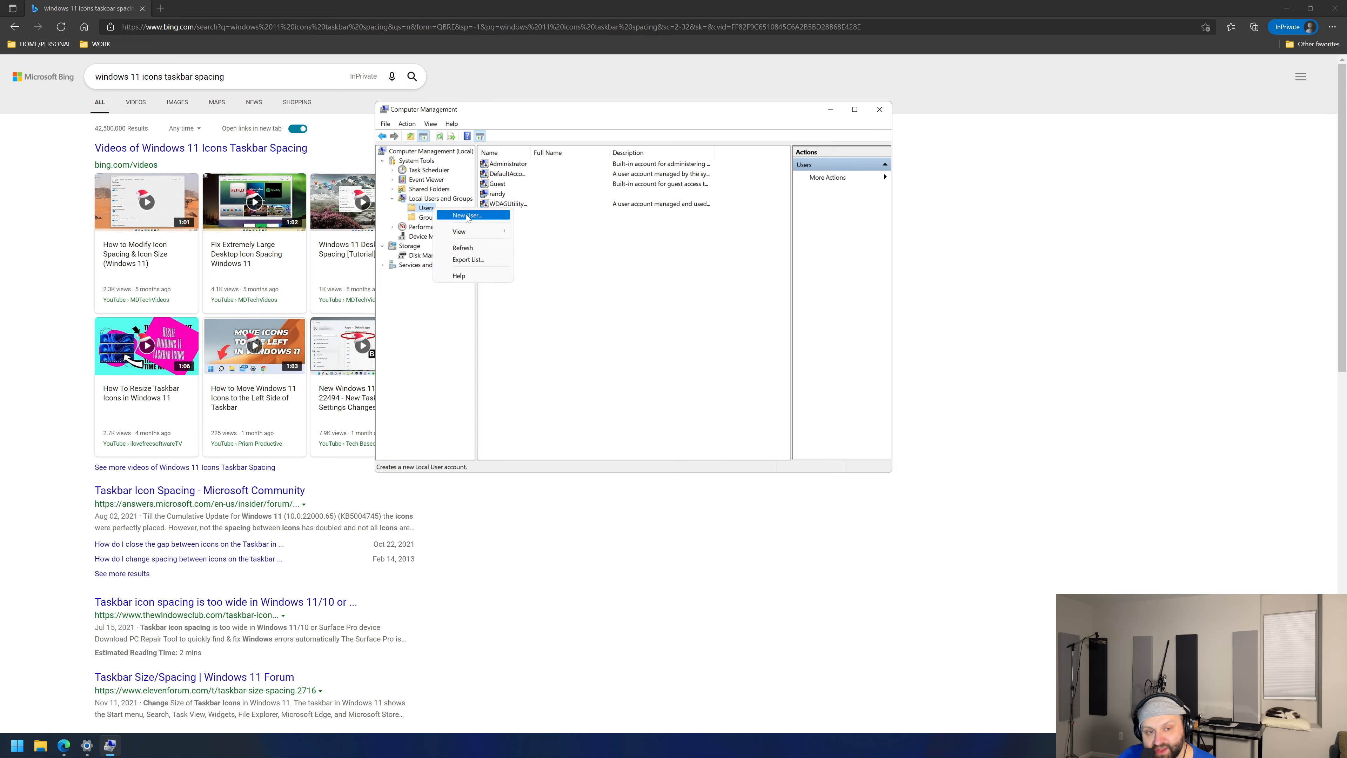
pyautogui.moveTo(450, 226)
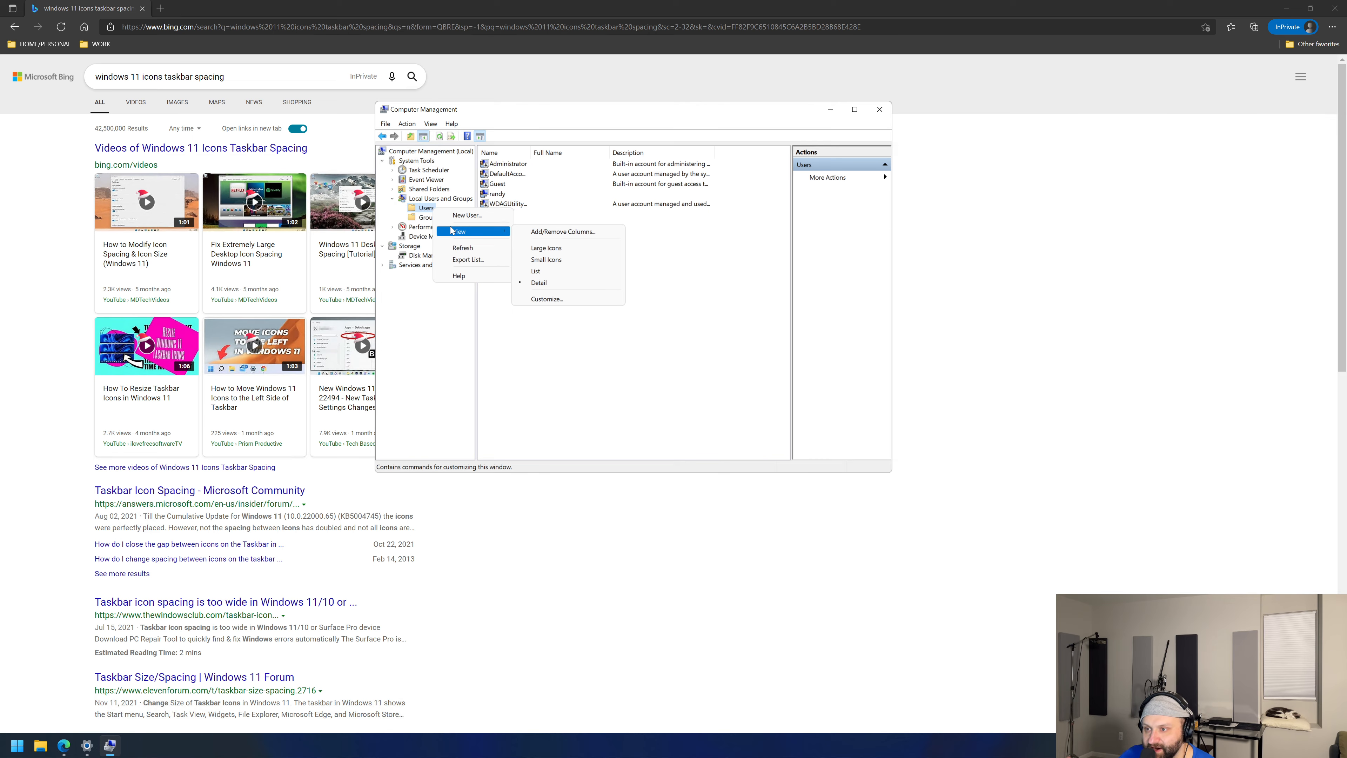
pyautogui.click(476, 217)
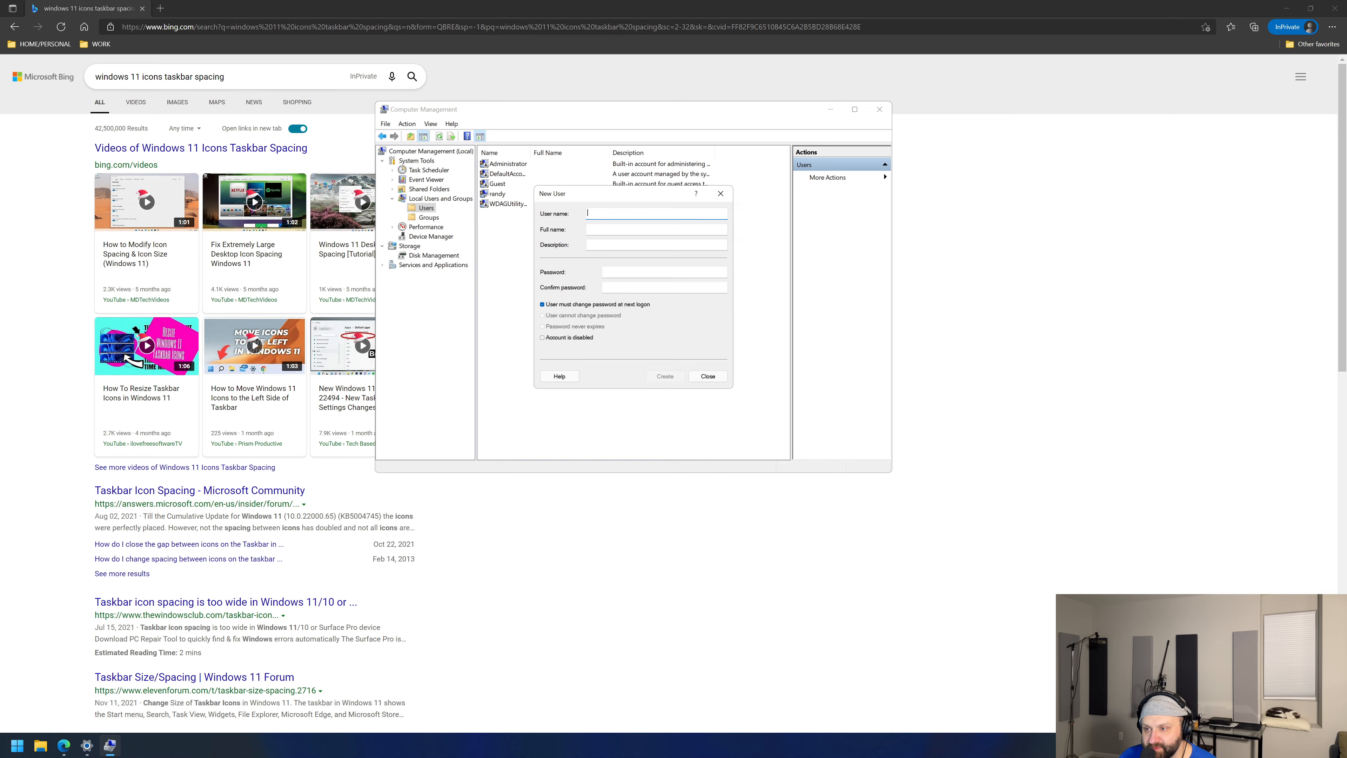
# Step: Fill in the new user's user name as testuser and full name as Test User, and enter and confirm the account password
pyautogui.write('testuser')
pyautogui.press('Tab')
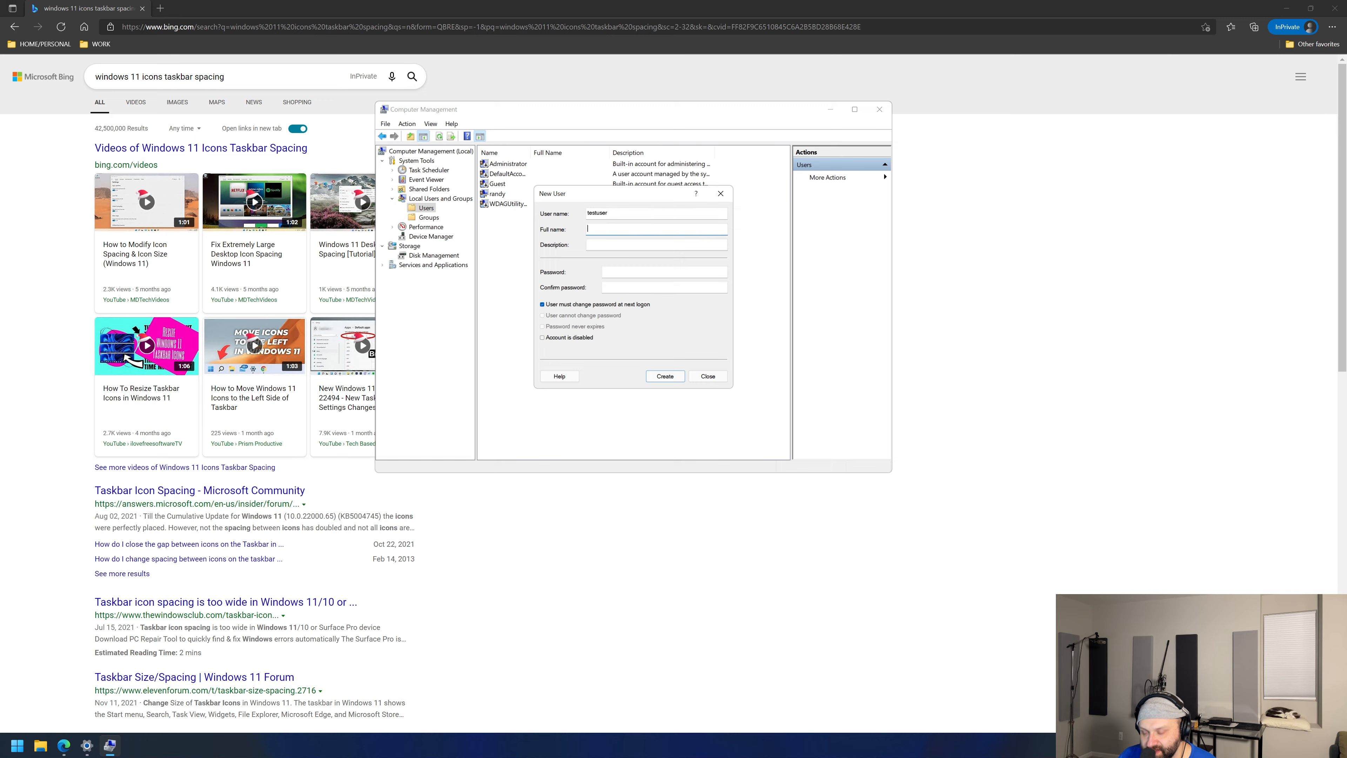
pyautogui.write('Test User')
pyautogui.press('Tab')
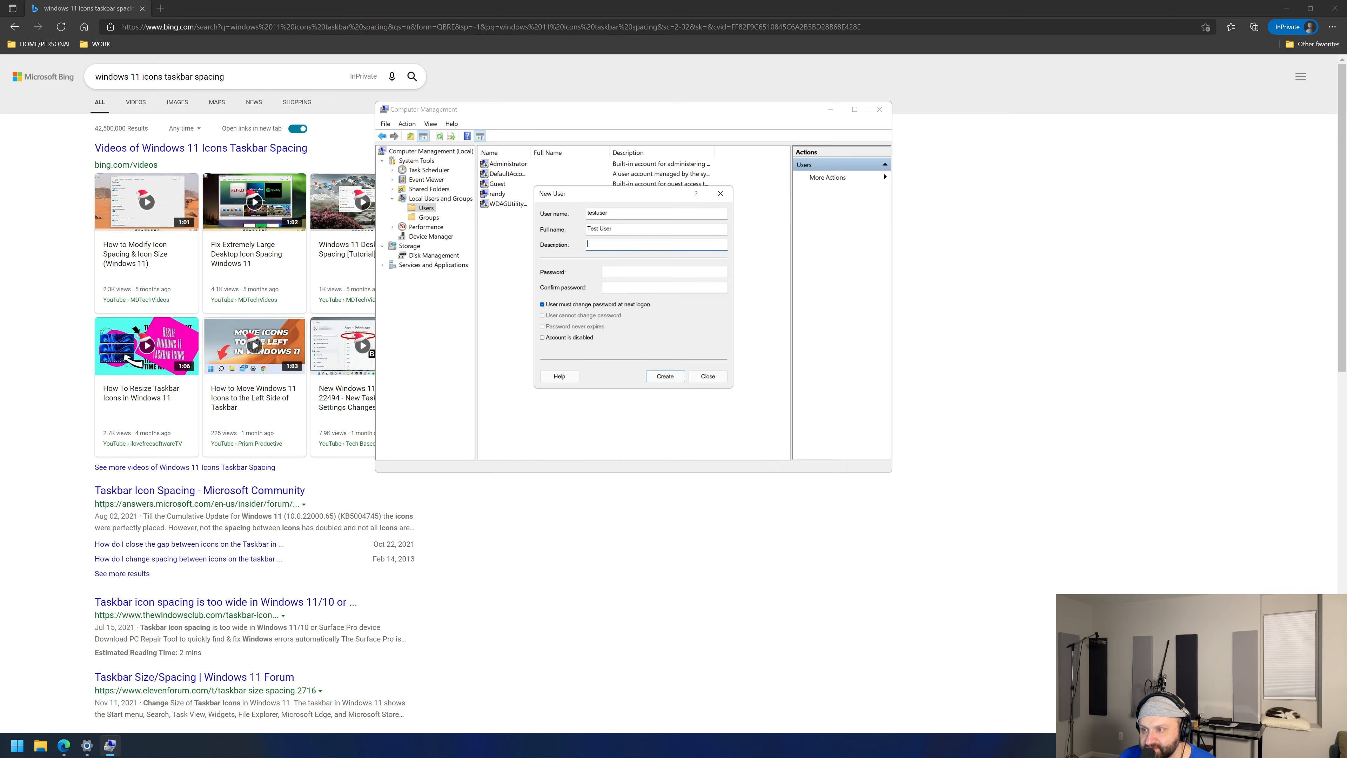
pyautogui.press('Tab')
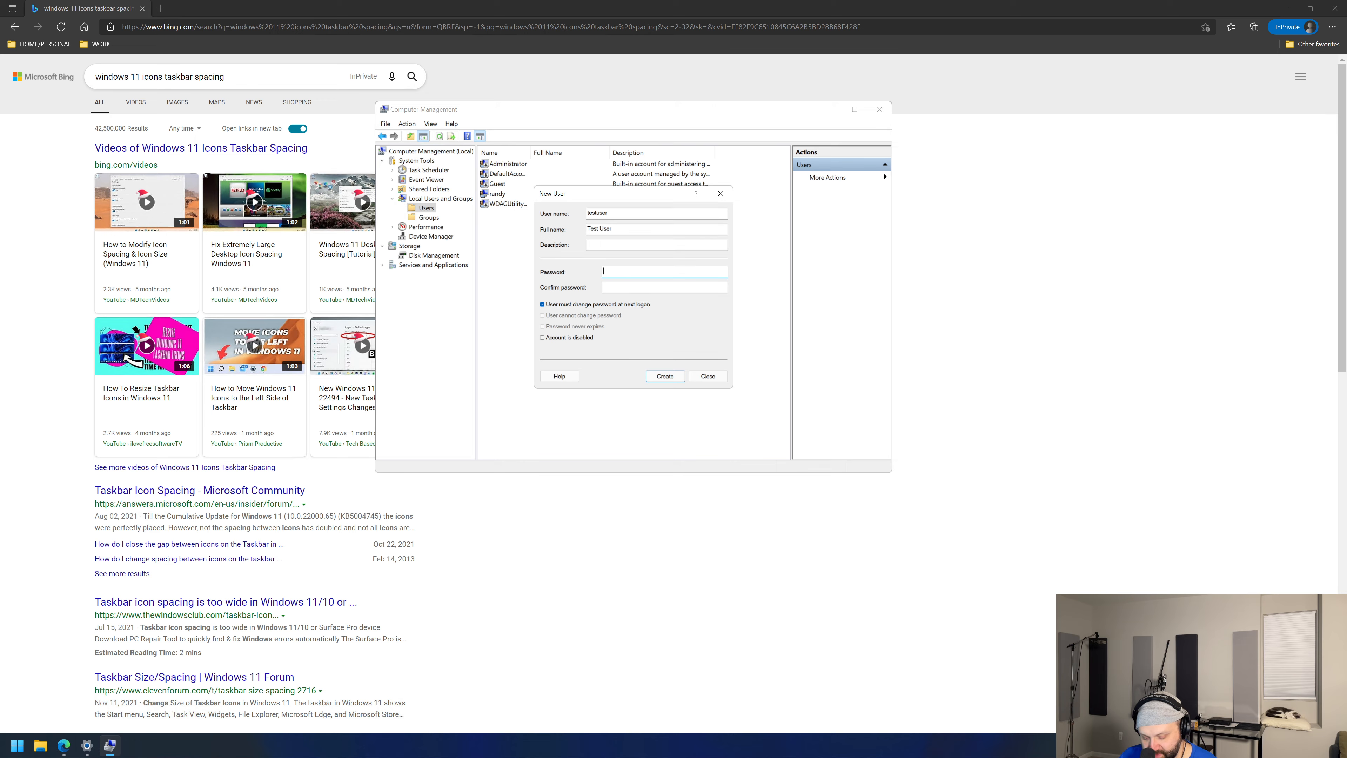
pyautogui.press('Tab')
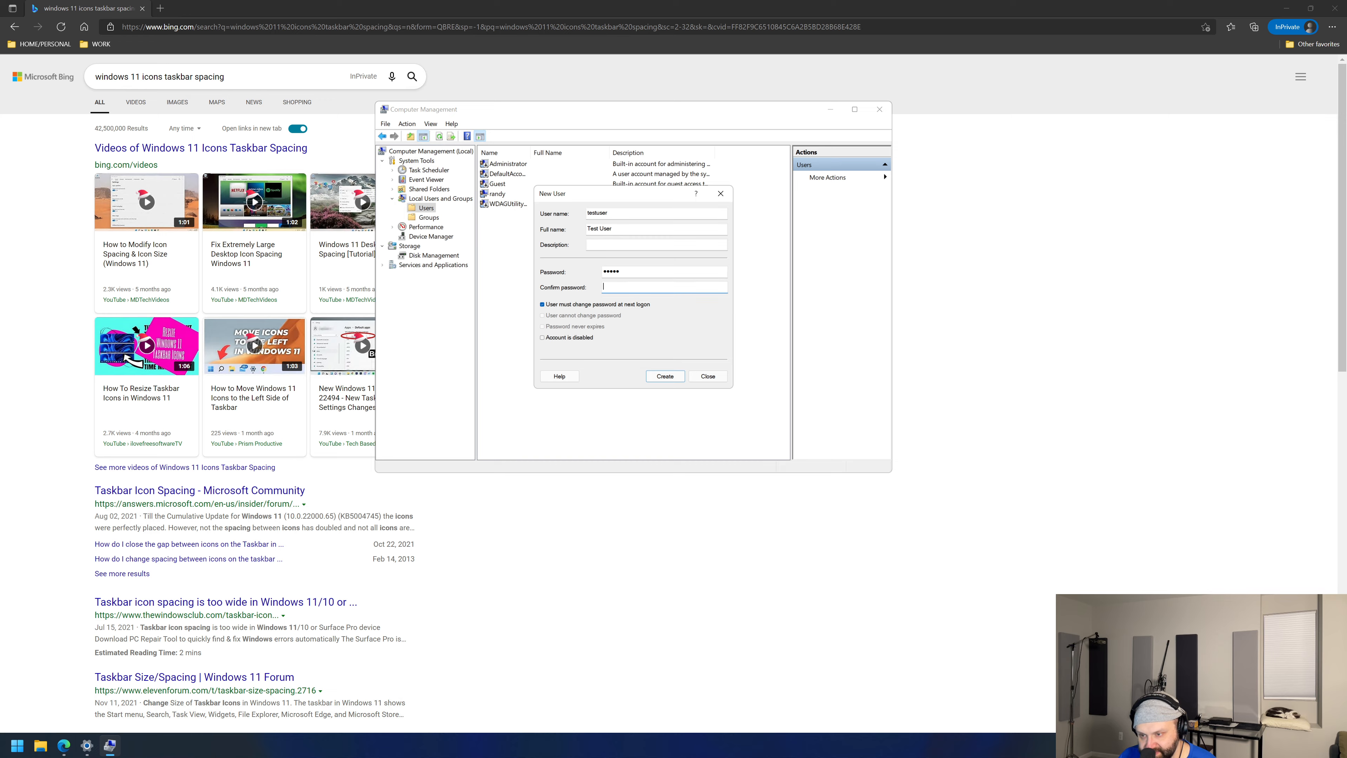
pyautogui.write('•••••')
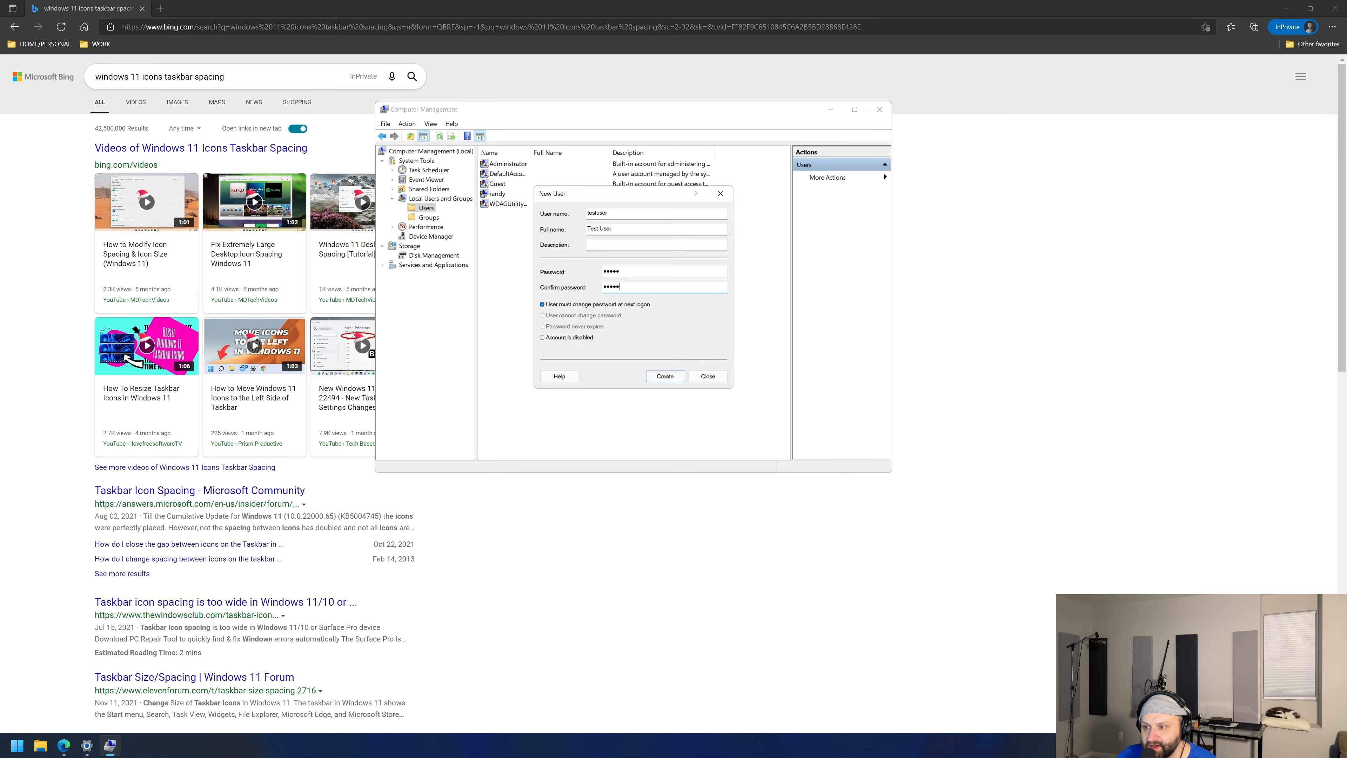
# Step: Turn off the forced password change at next logon, set the password to never expire, and create the testuser account, closing the form
pyautogui.click(612, 306)
pyautogui.click(611, 306)
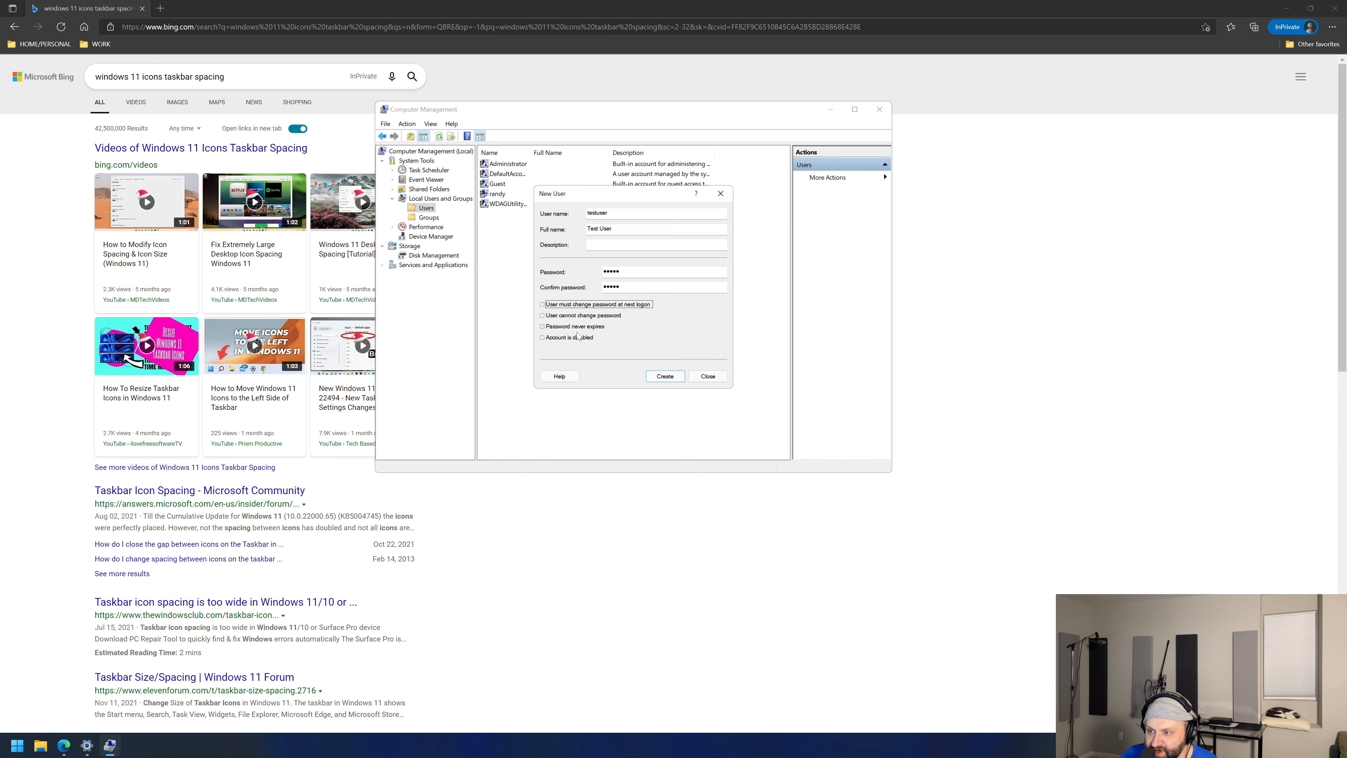
pyautogui.click(565, 329)
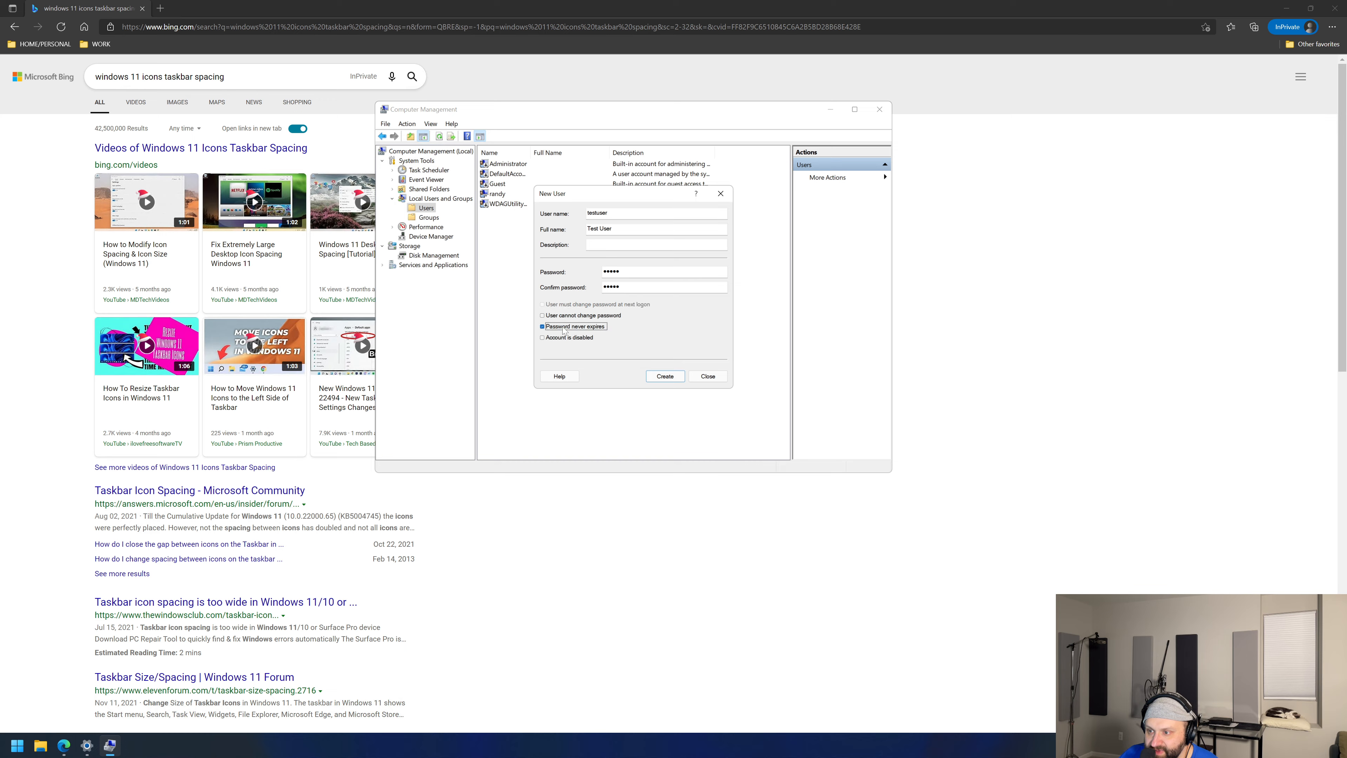
pyautogui.click(664, 376)
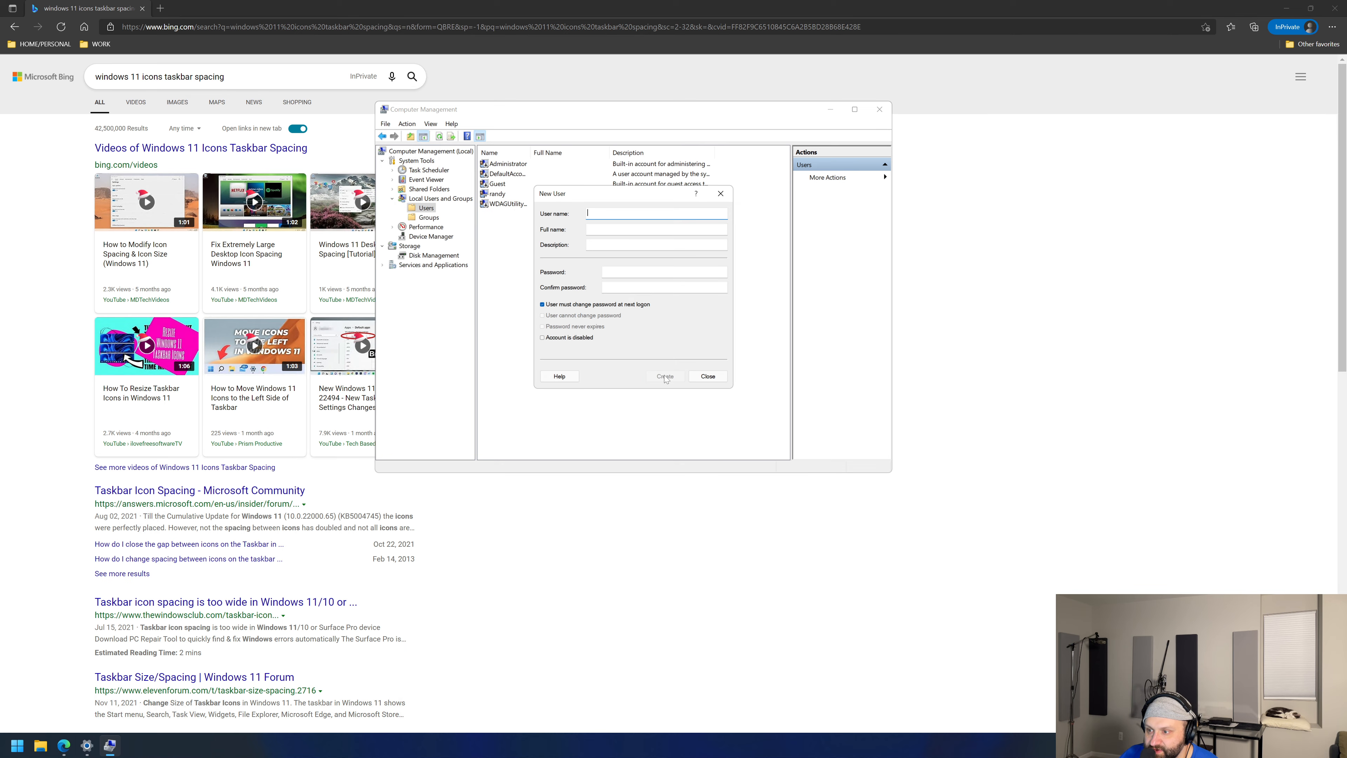
pyautogui.click(708, 376)
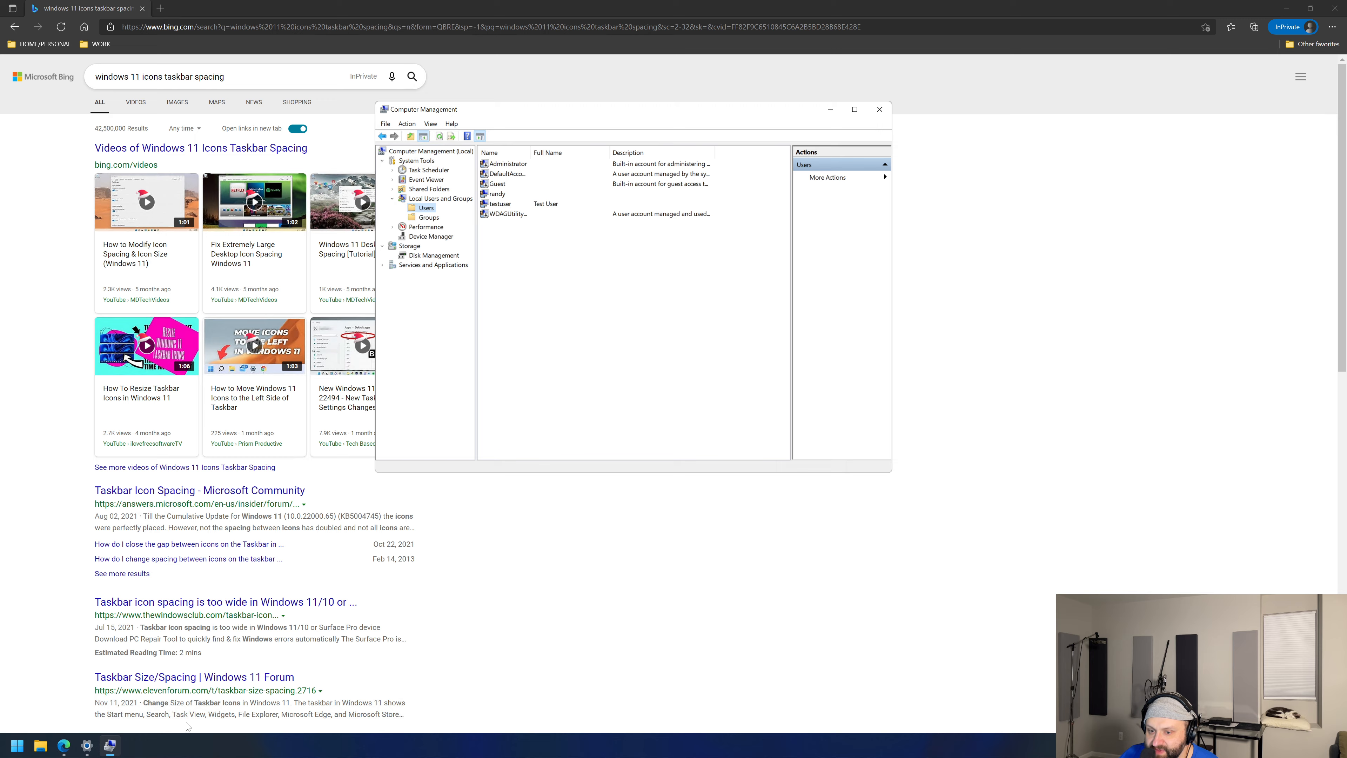
# Step: View the current account's lock and sign-out options in Start, and dismiss them without signing out
pyautogui.click(18, 745)
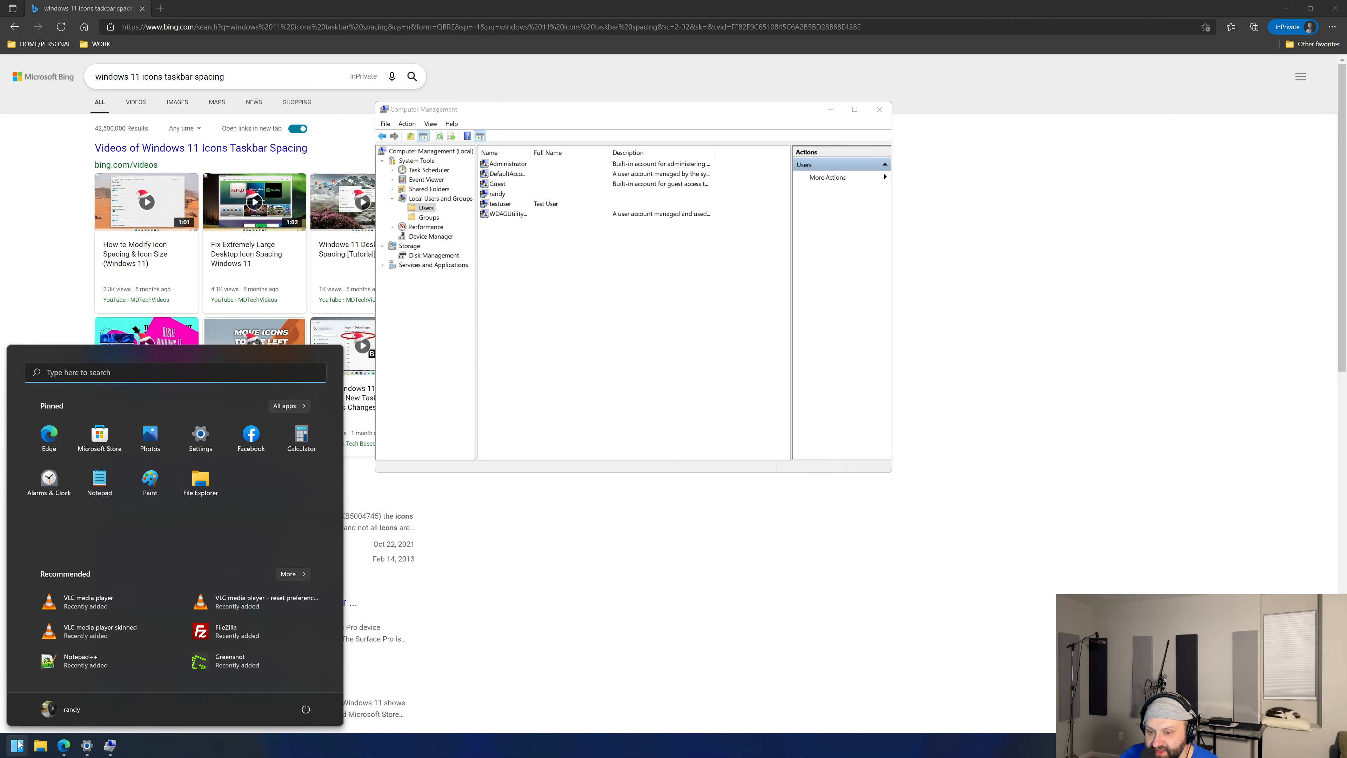
pyautogui.click(57, 710)
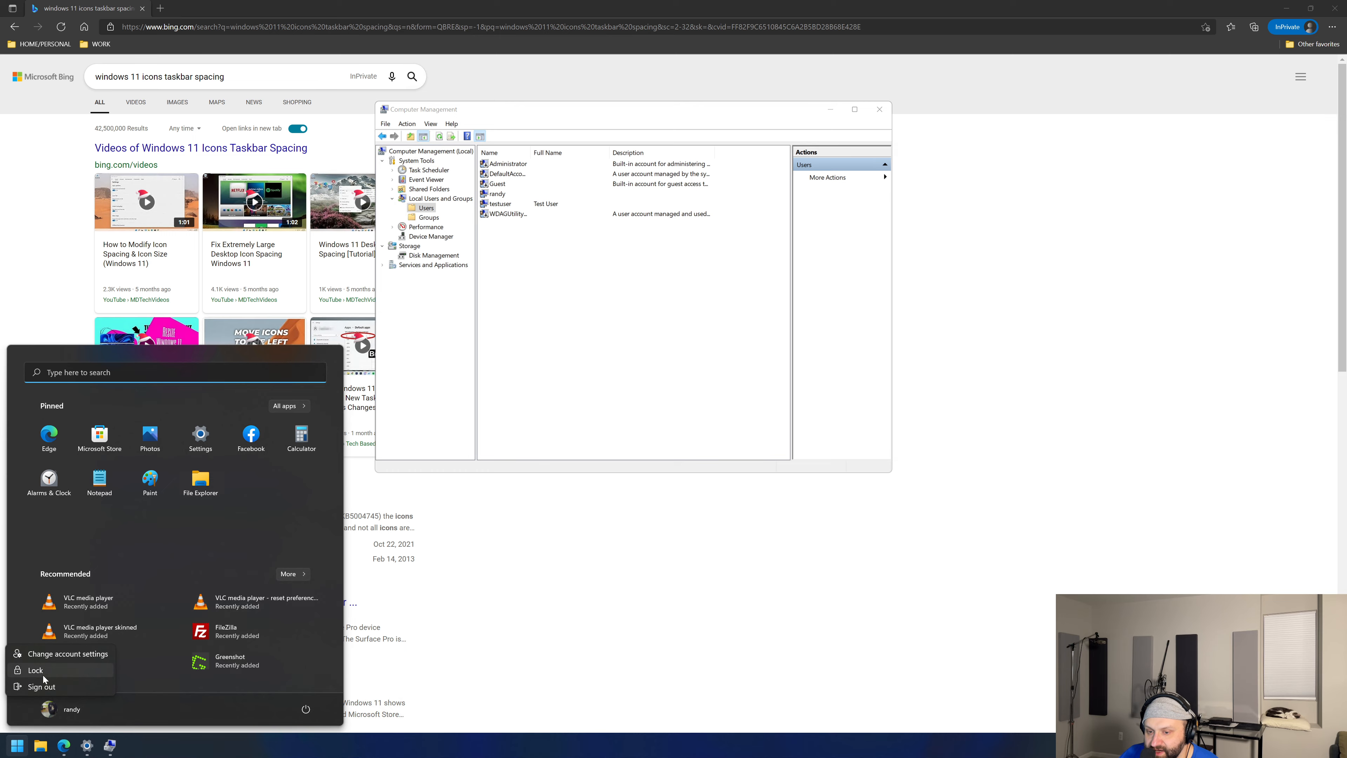
pyautogui.click(519, 242)
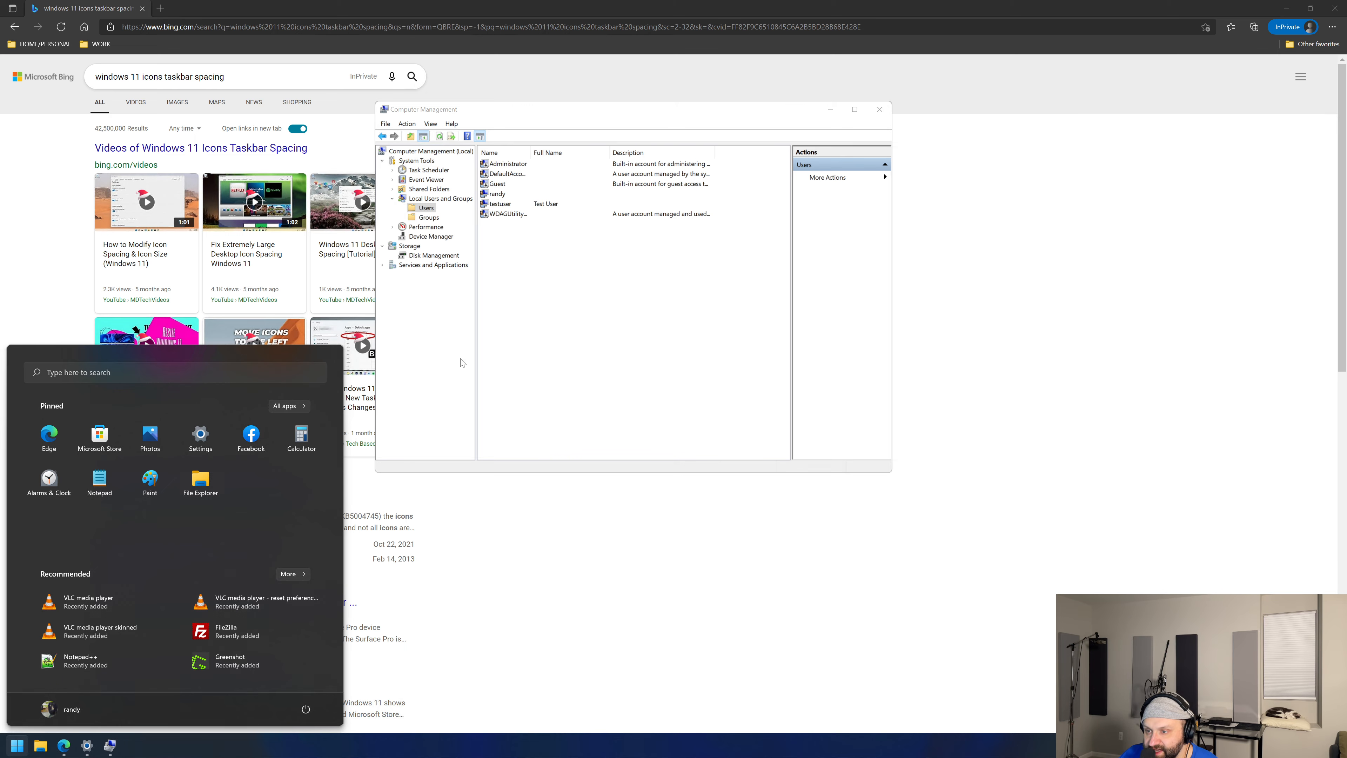
pyautogui.click(524, 350)
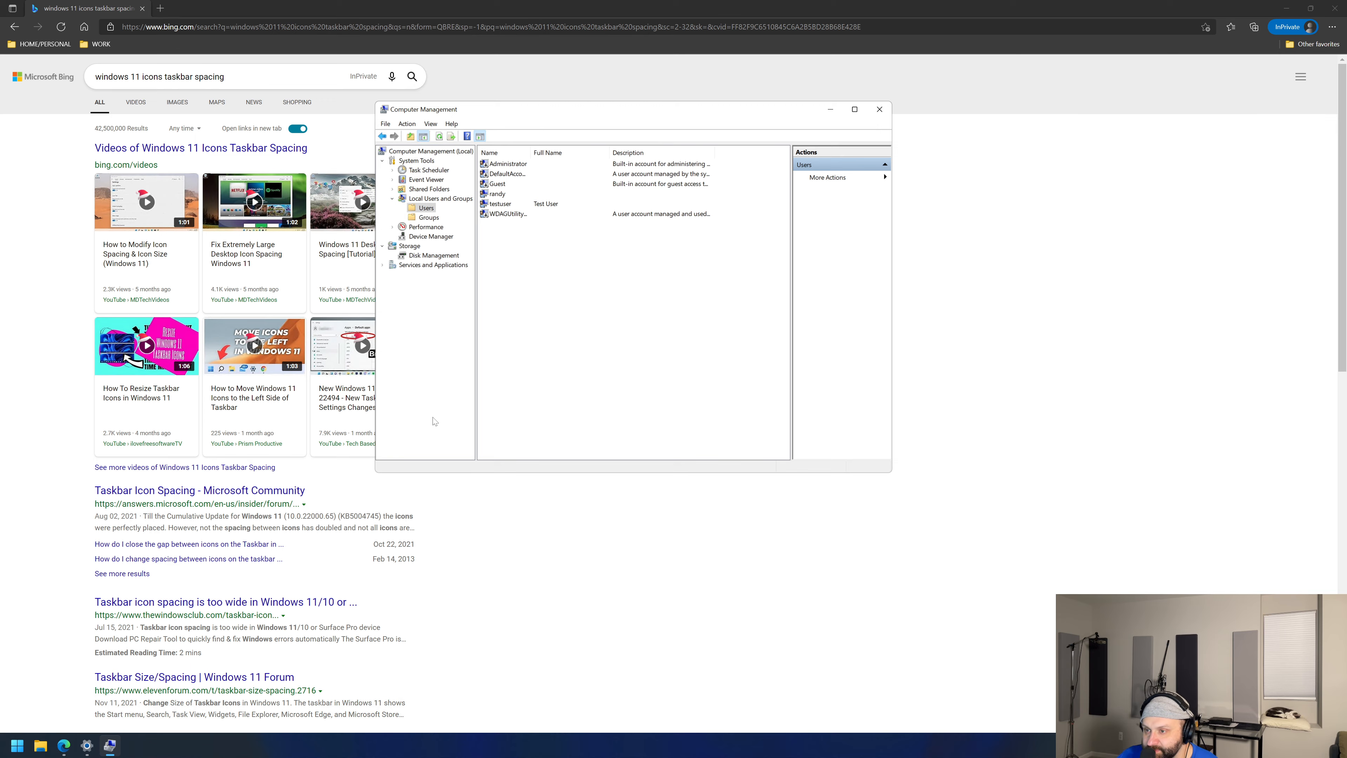
# Step: Add testuser to the Administrators group through its group membership properties and apply the change
pyautogui.doubleClick(503, 205)
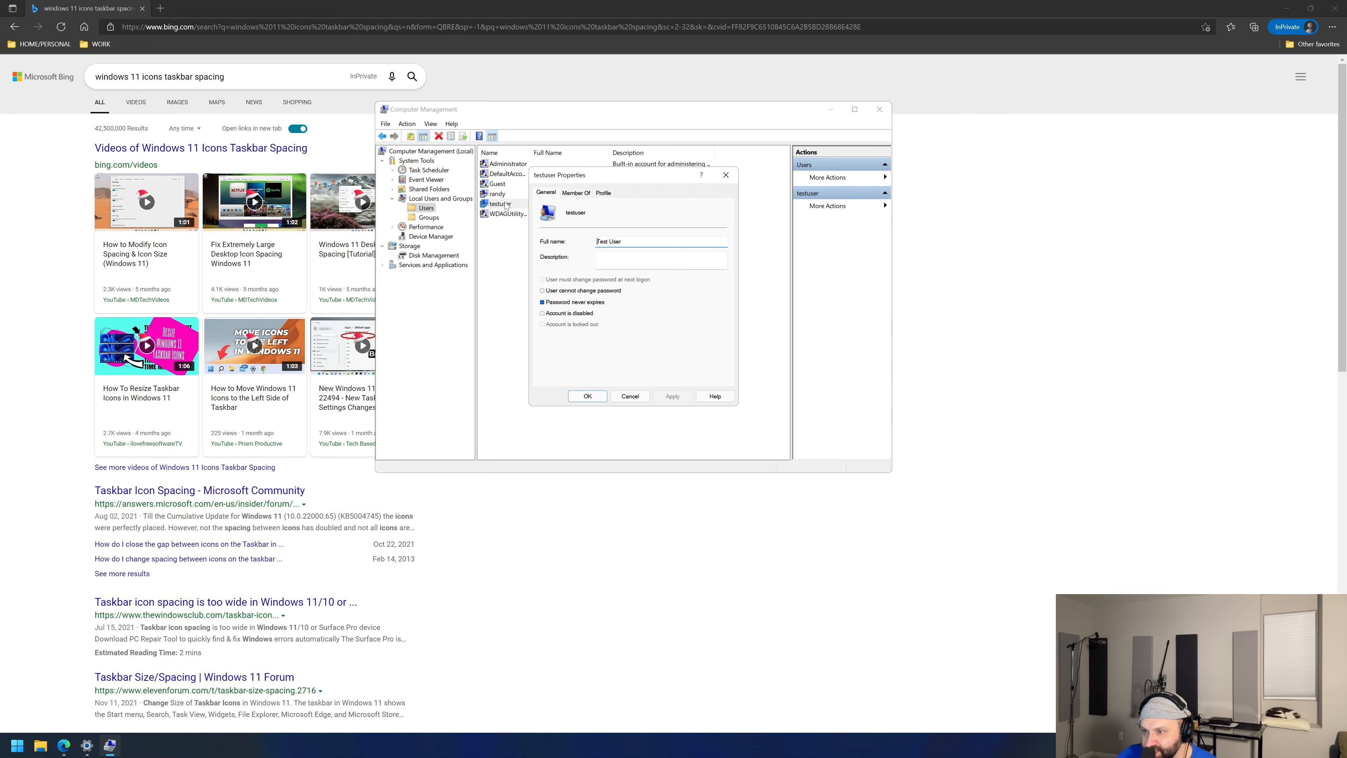
pyautogui.click(572, 194)
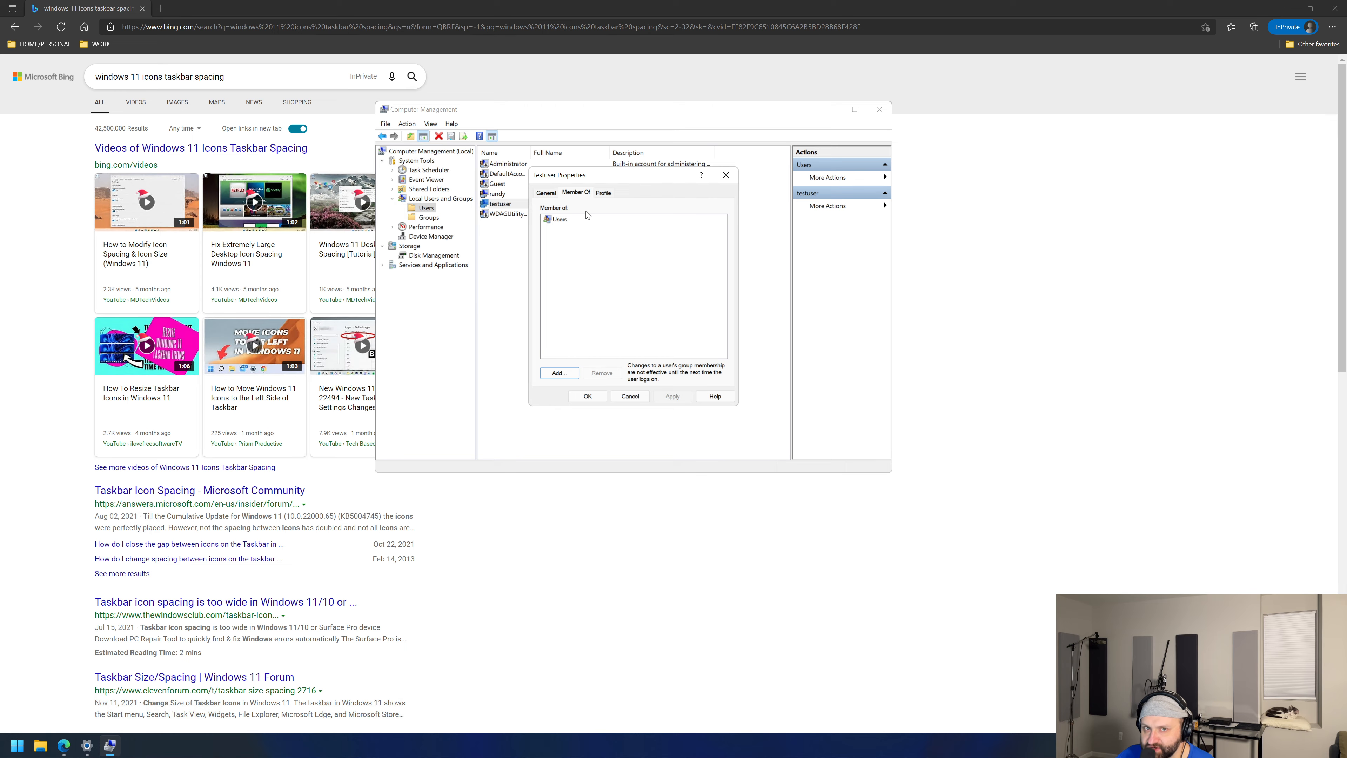
pyautogui.click(560, 373)
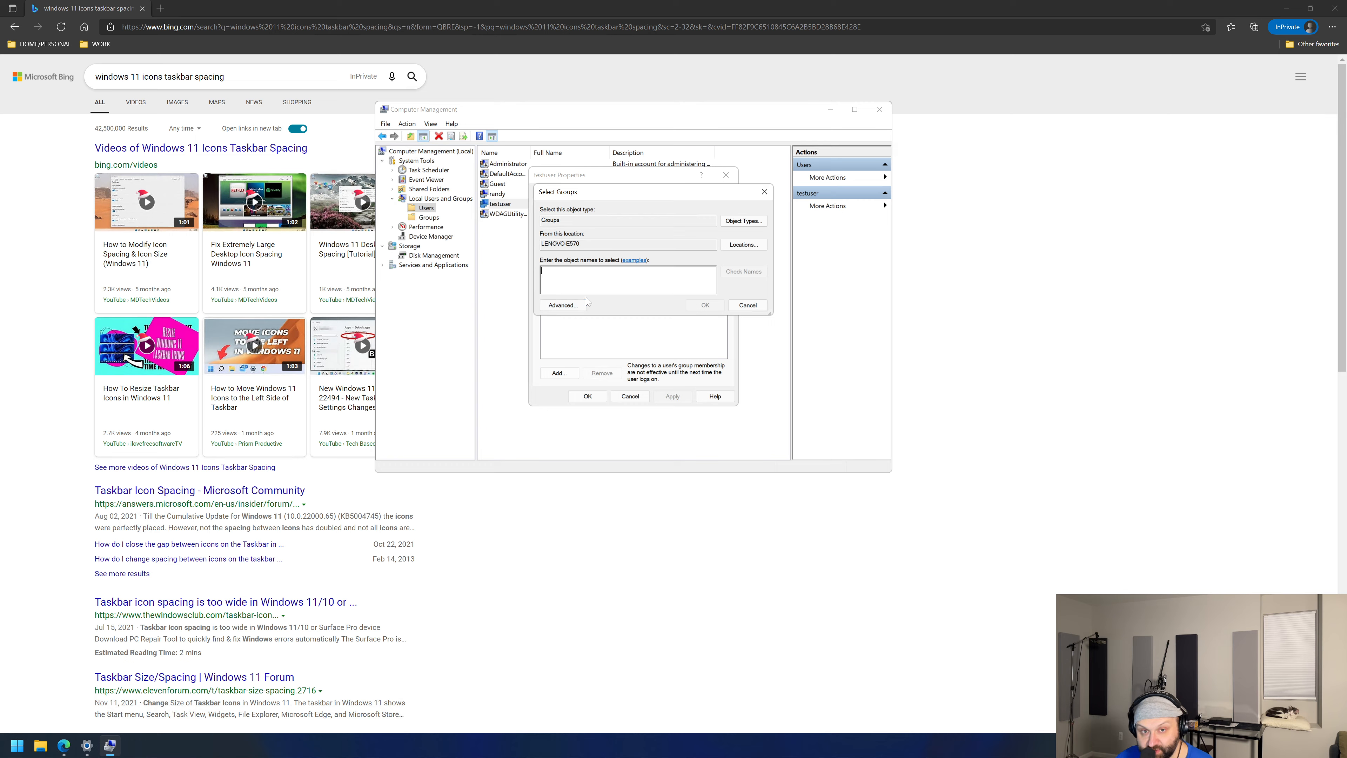
pyautogui.write('admin')
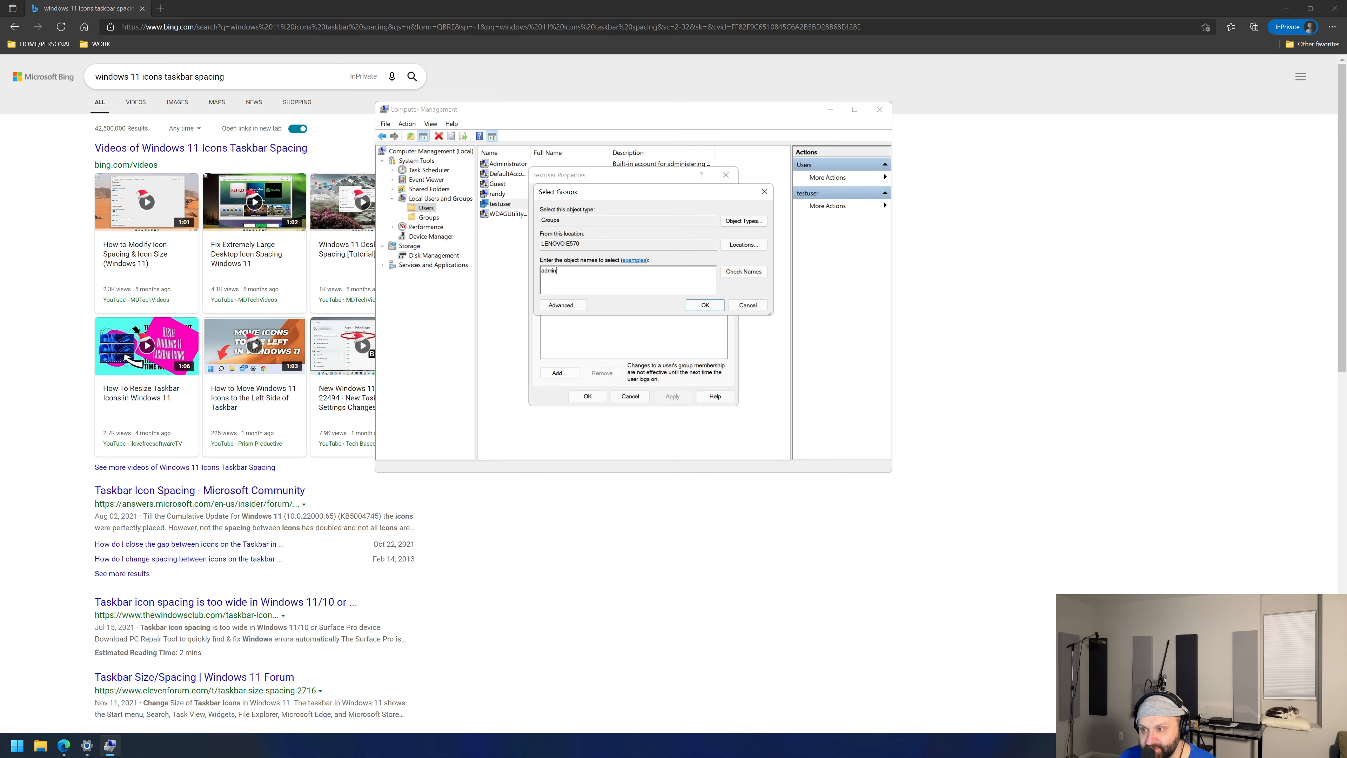
pyautogui.write('istrators')
pyautogui.press('Return')
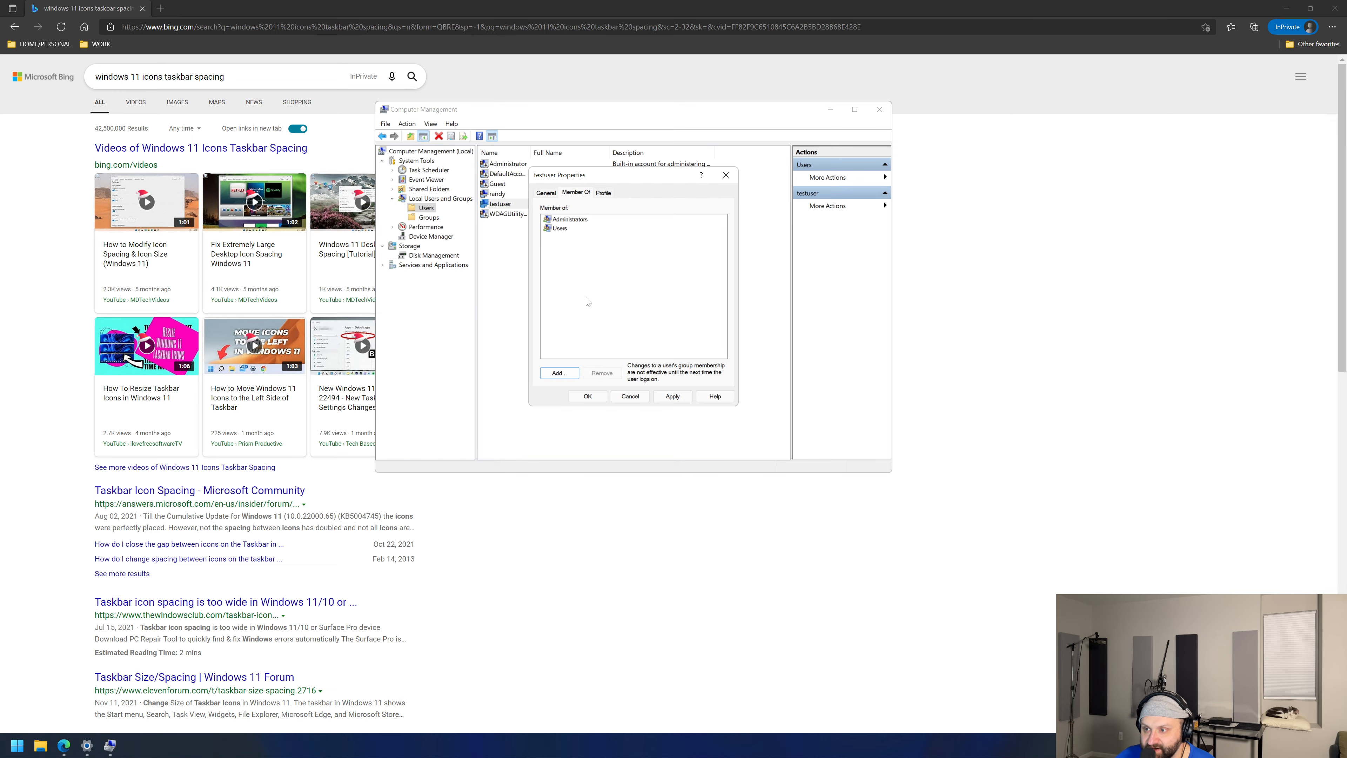
pyautogui.click(672, 396)
pyautogui.click(587, 396)
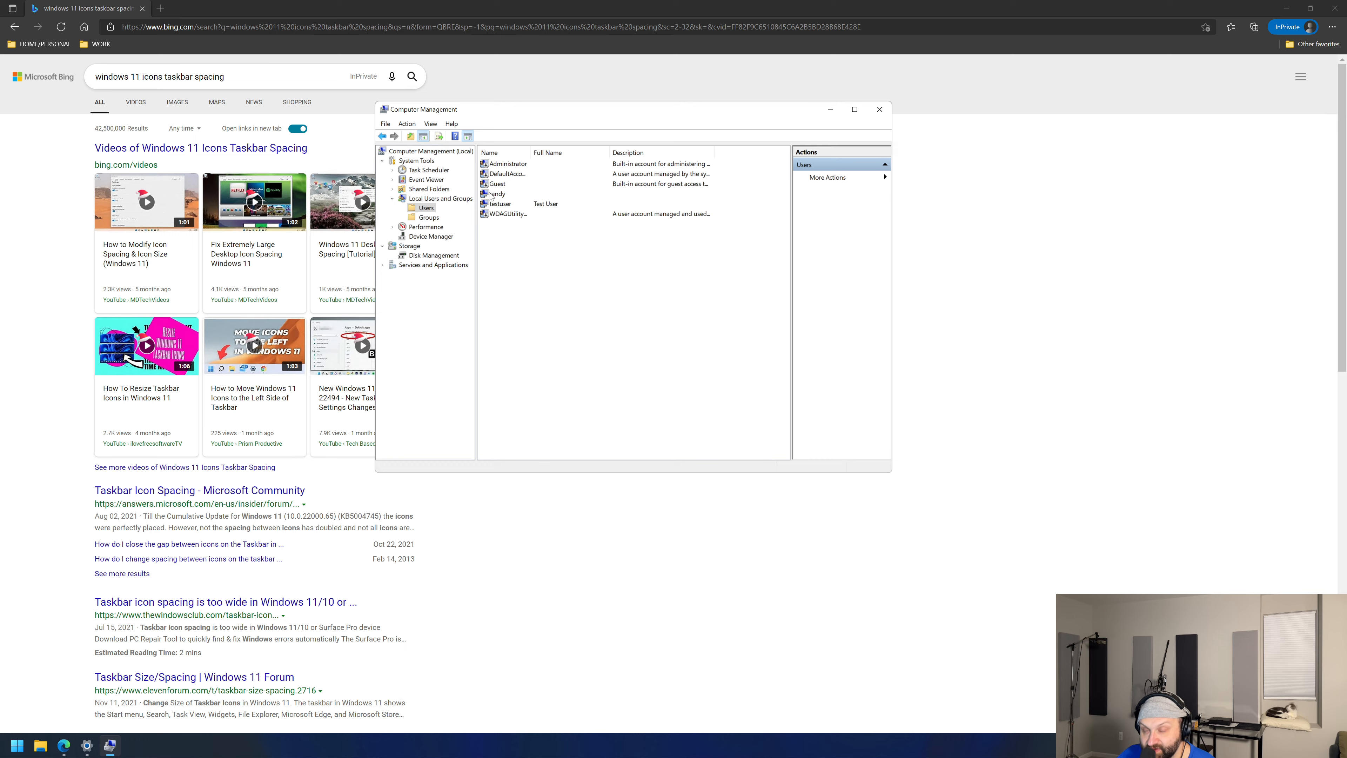
# Step: Delete the testuser account and confirm the deletion
pyautogui.rightClick(498, 204)
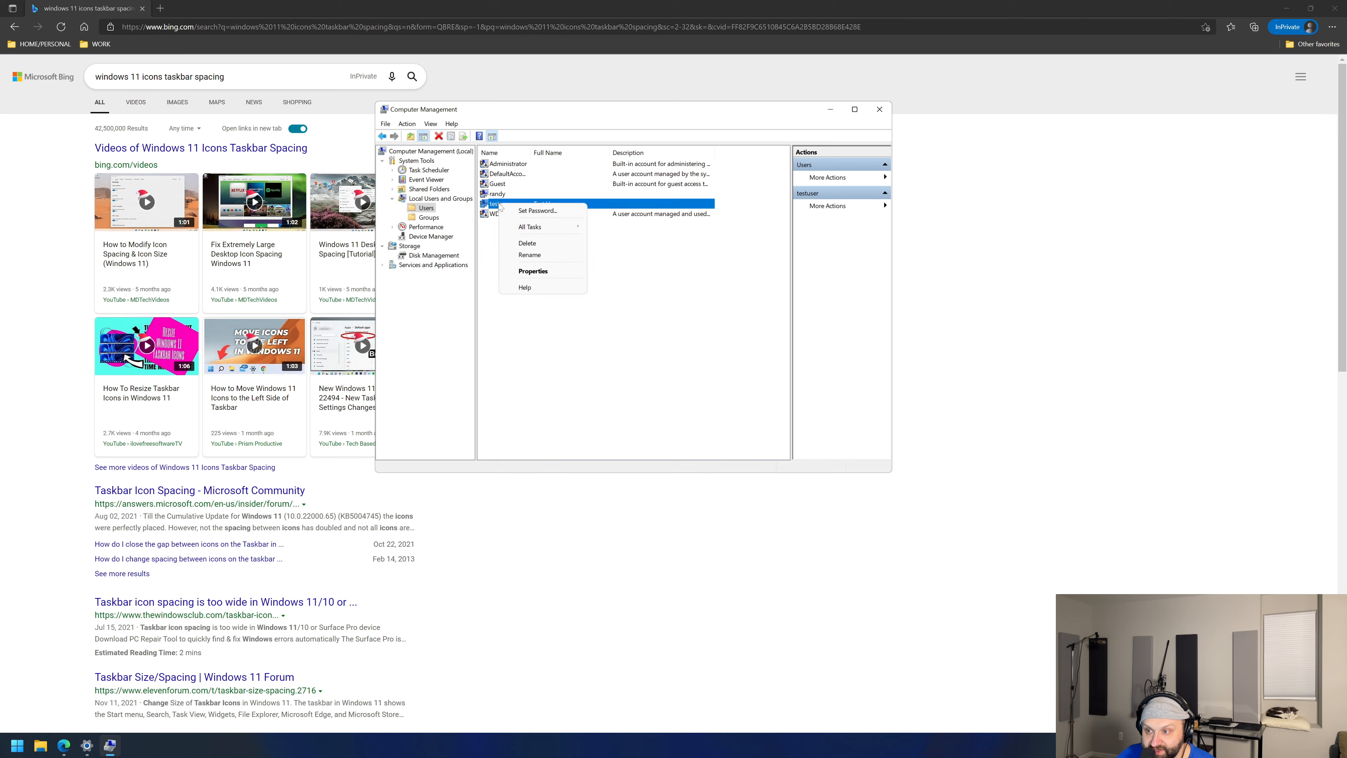
pyautogui.click(525, 244)
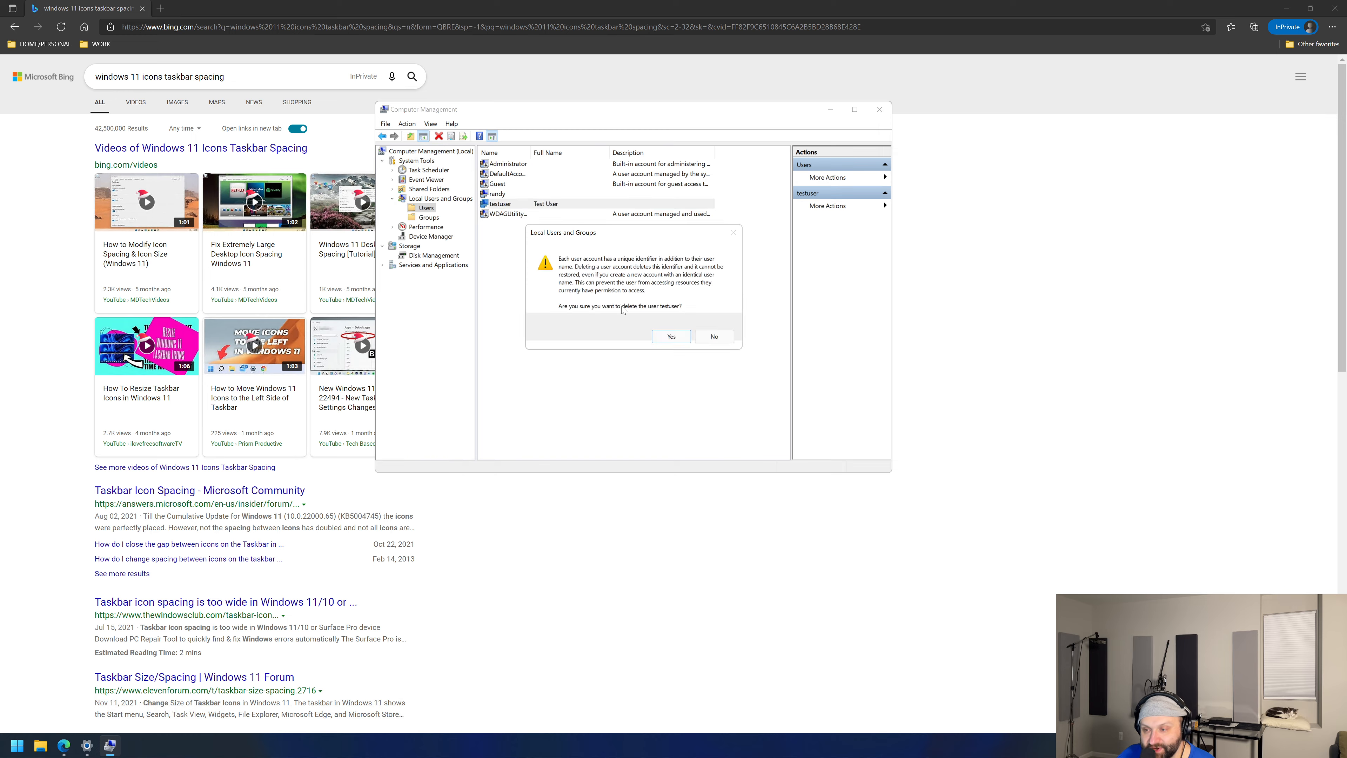
pyautogui.click(660, 337)
pyautogui.click(668, 326)
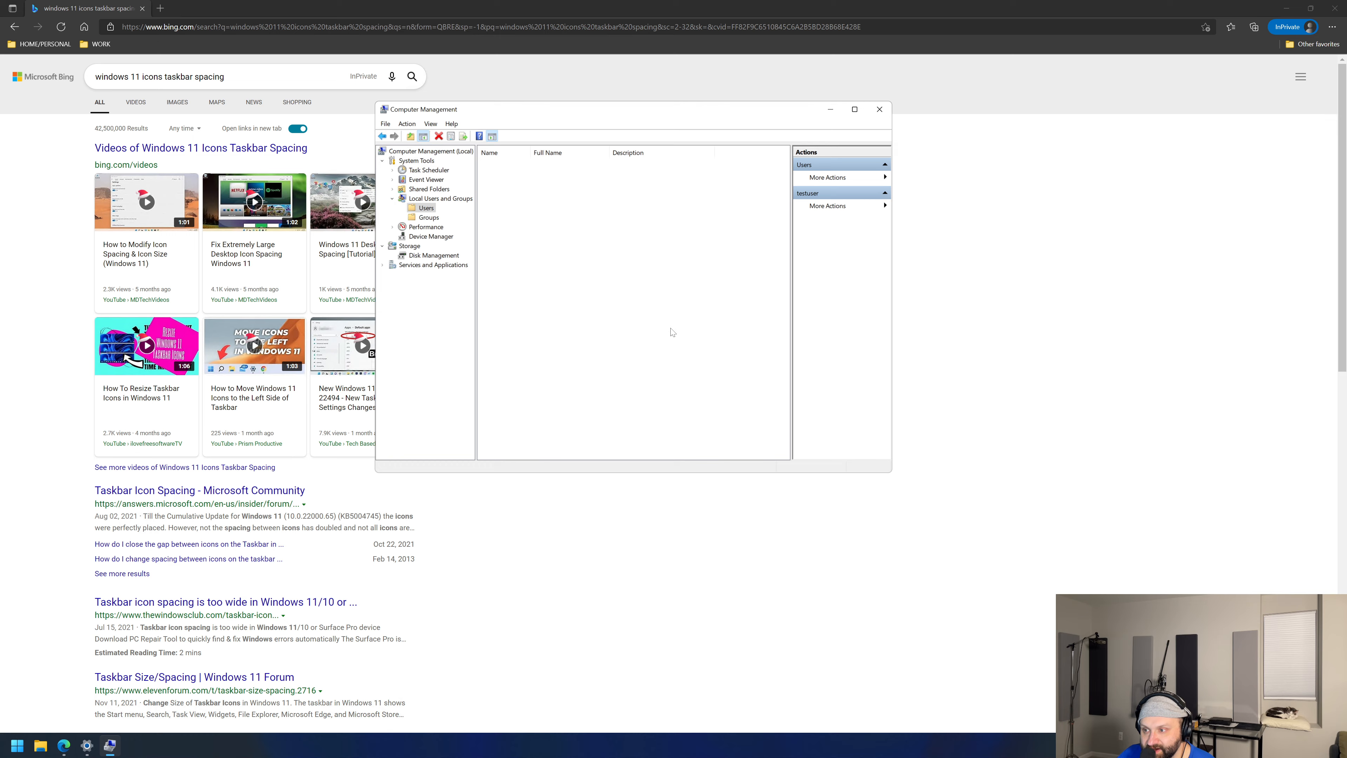
# Step: Review the local groups and the list of local users, and close Computer Management
pyautogui.click(429, 218)
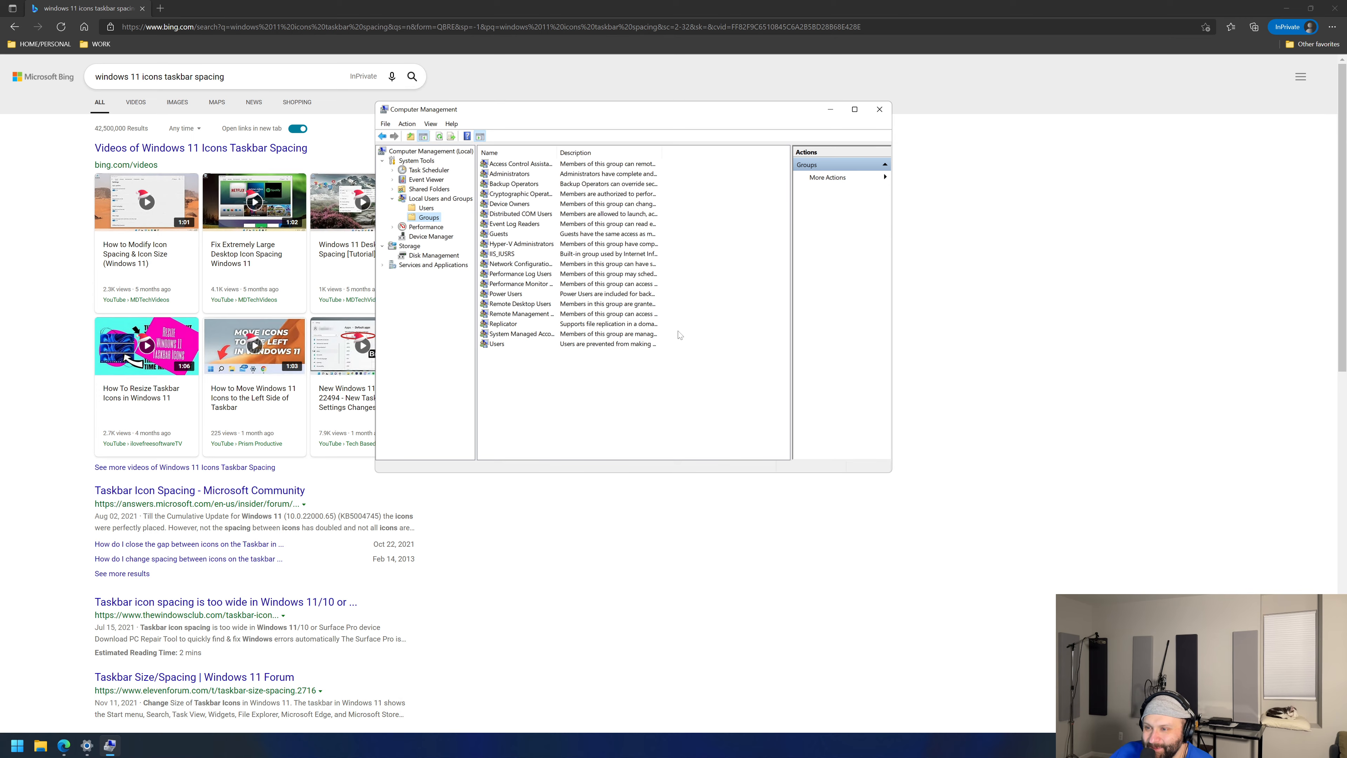
pyautogui.click(426, 208)
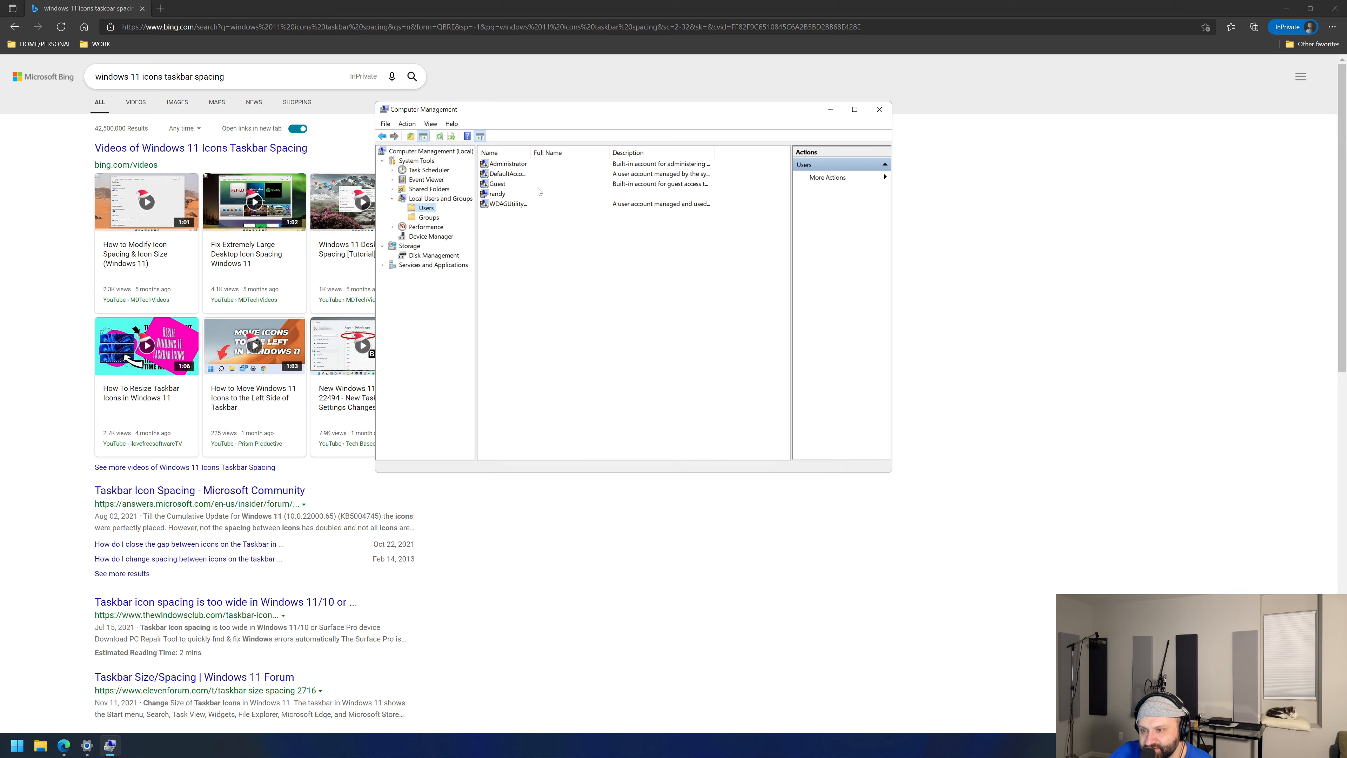
pyautogui.click(880, 110)
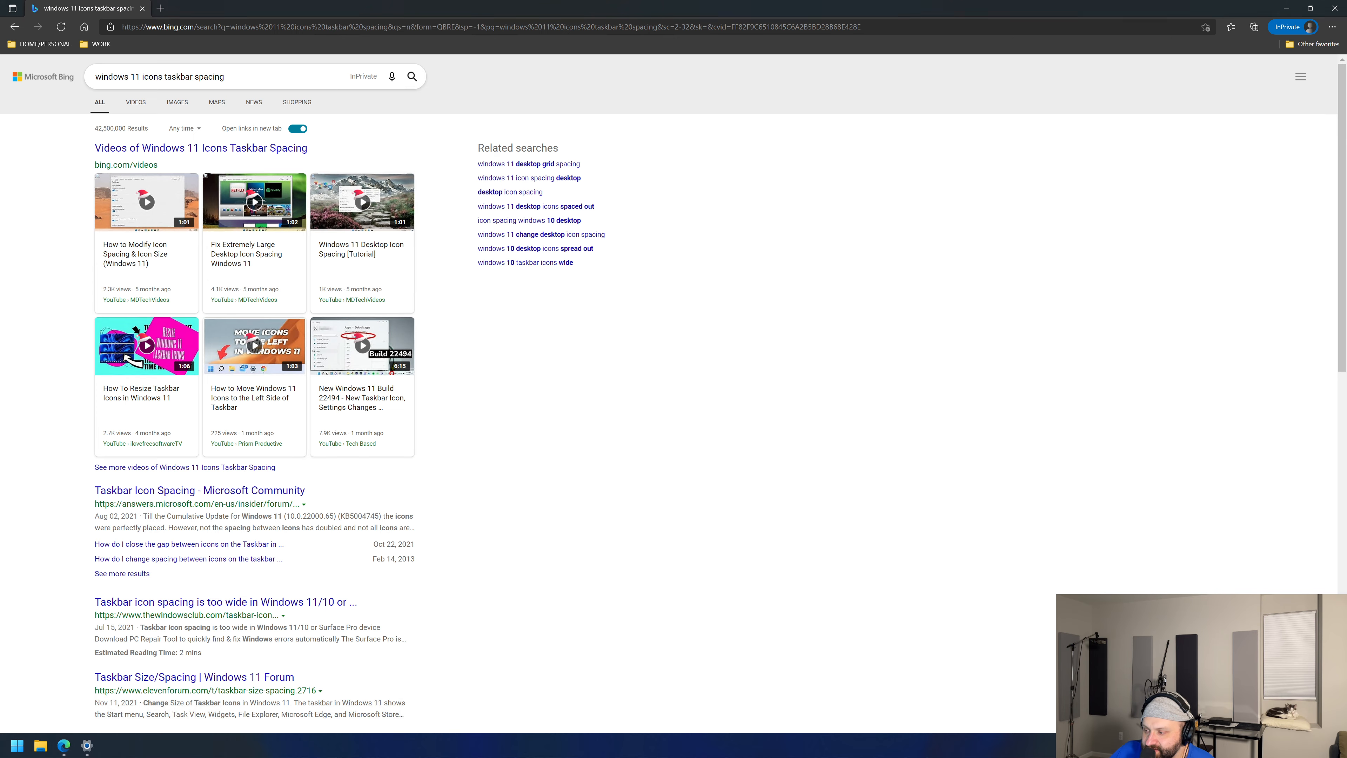
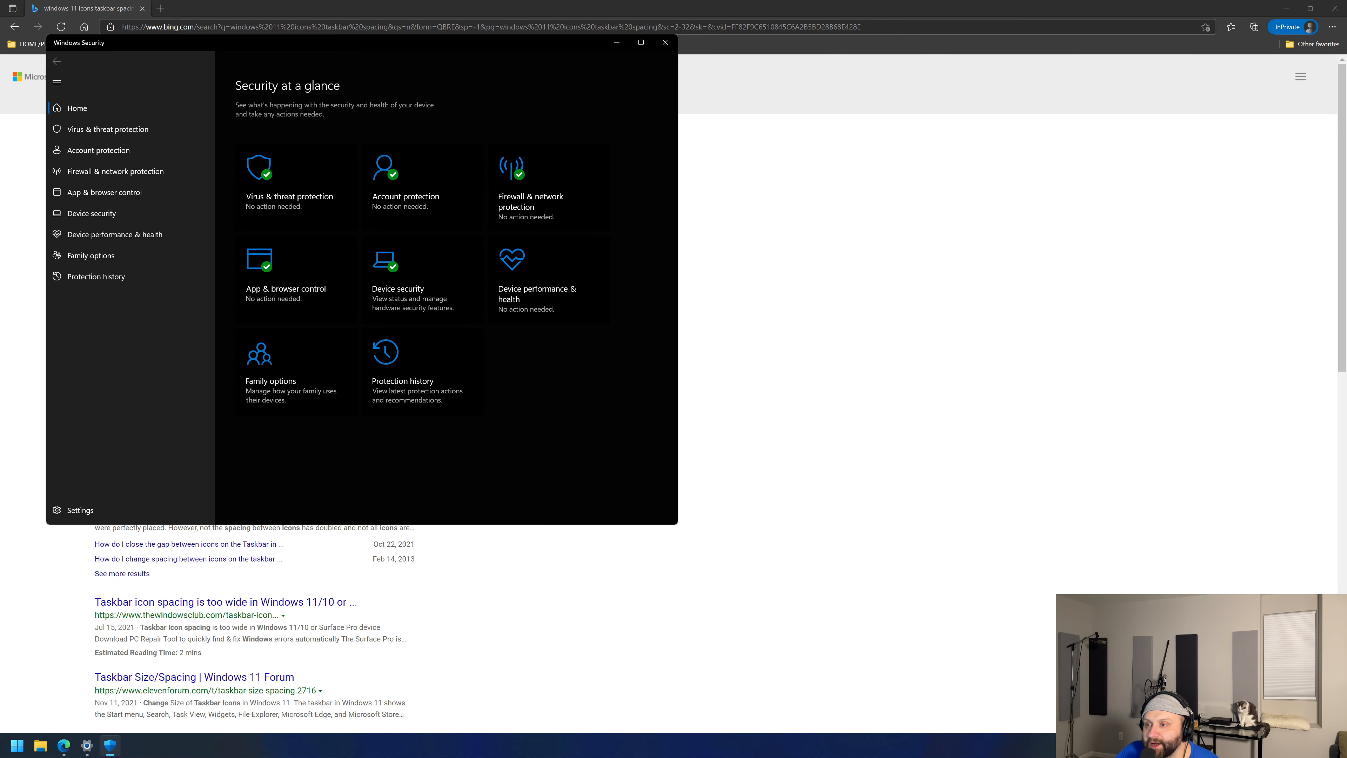
# Step: Review the Windows Security sections from protection history through virus and threat protection, and close Windows Security
pyautogui.click(670, 44)
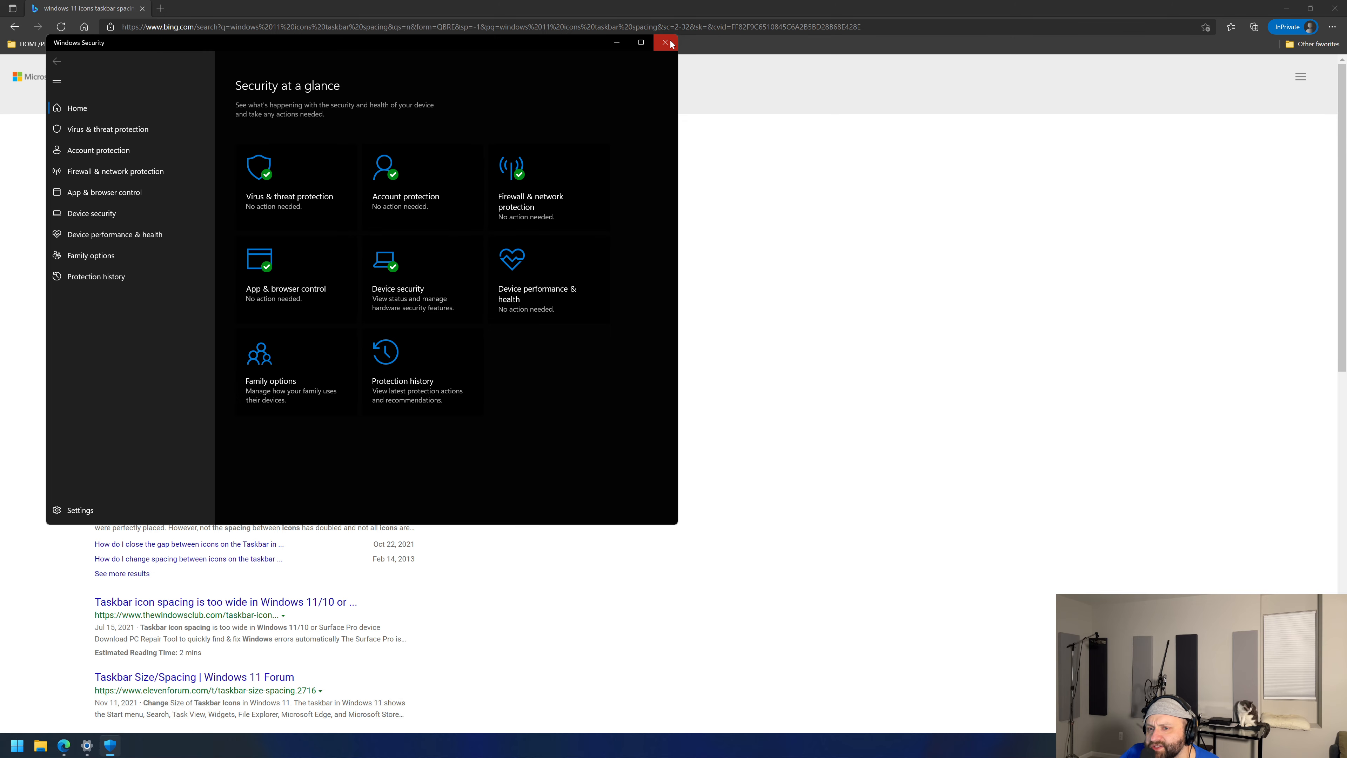
pyautogui.click(76, 277)
pyautogui.click(78, 255)
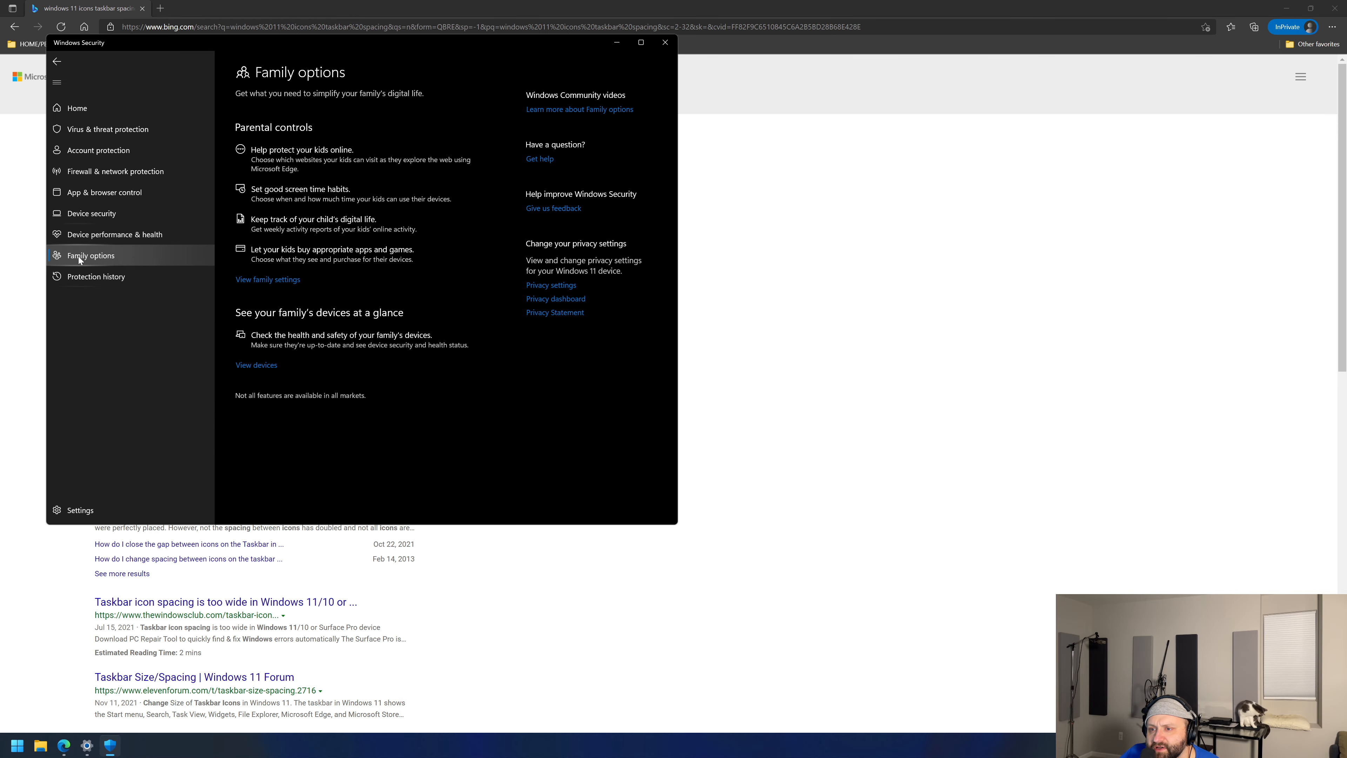
pyautogui.click(81, 234)
pyautogui.click(81, 213)
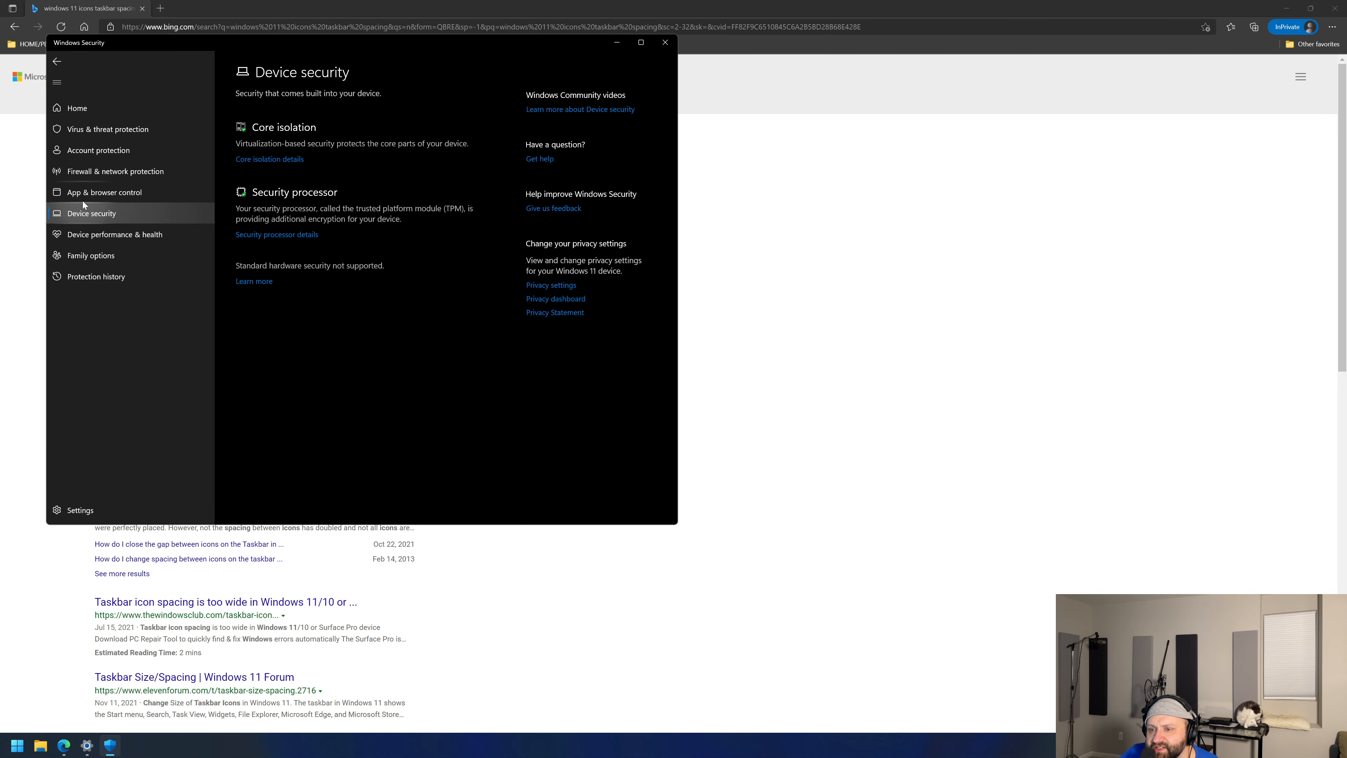
pyautogui.click(83, 193)
pyautogui.click(86, 170)
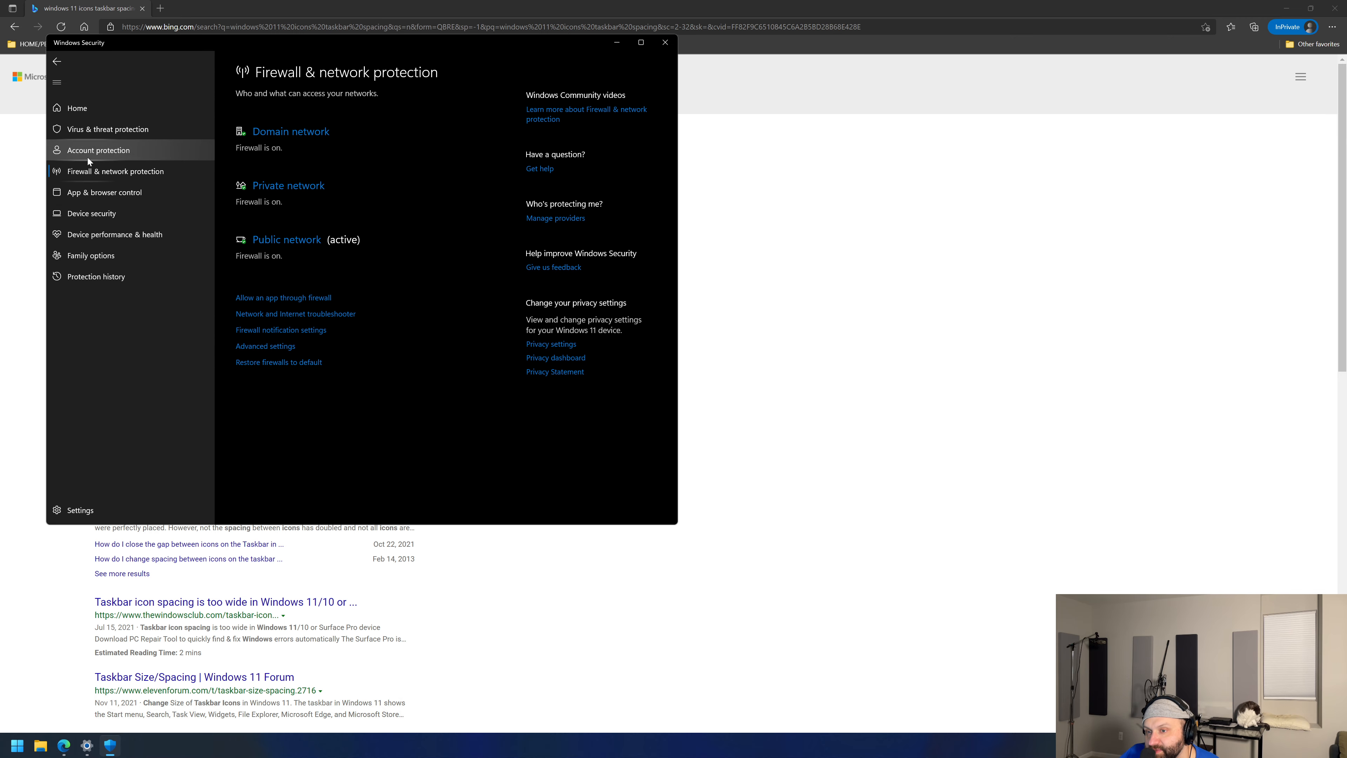
pyautogui.click(88, 155)
pyautogui.click(95, 131)
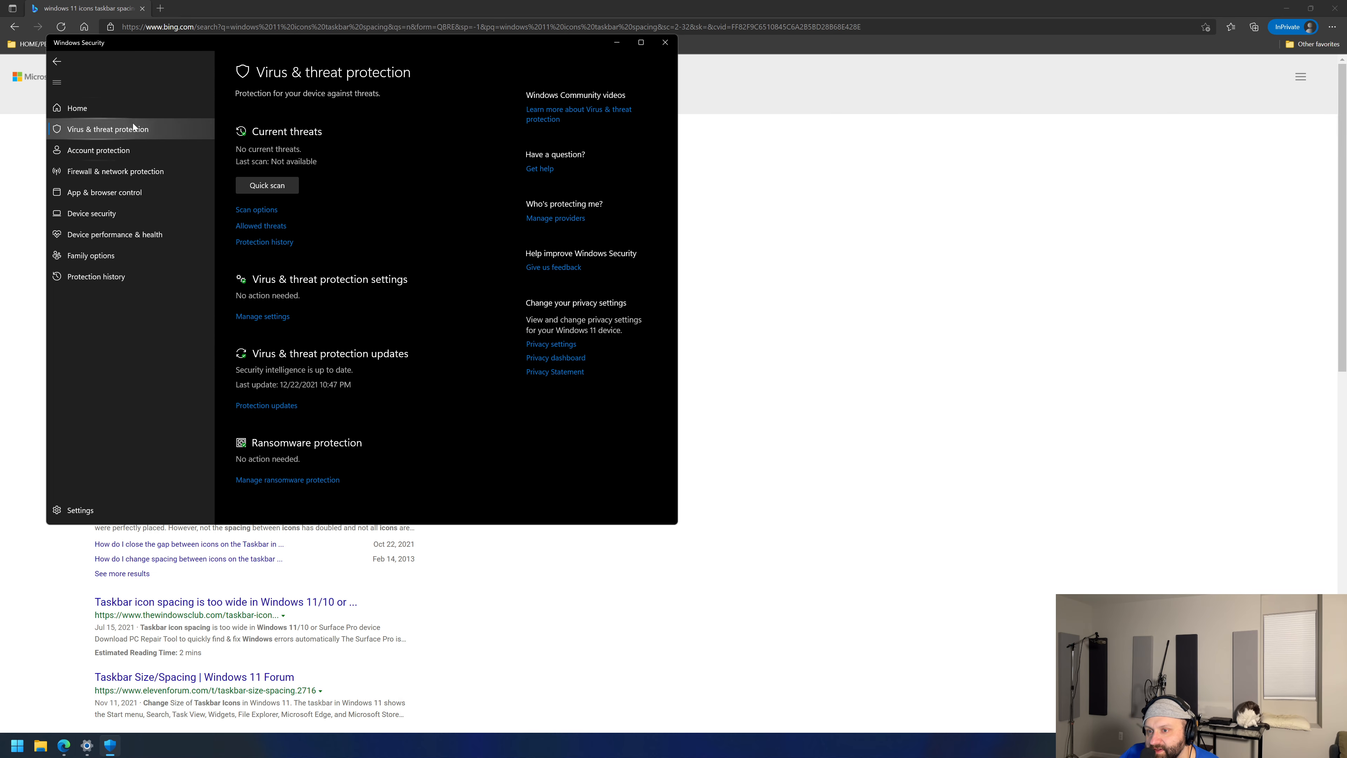
pyautogui.click(667, 43)
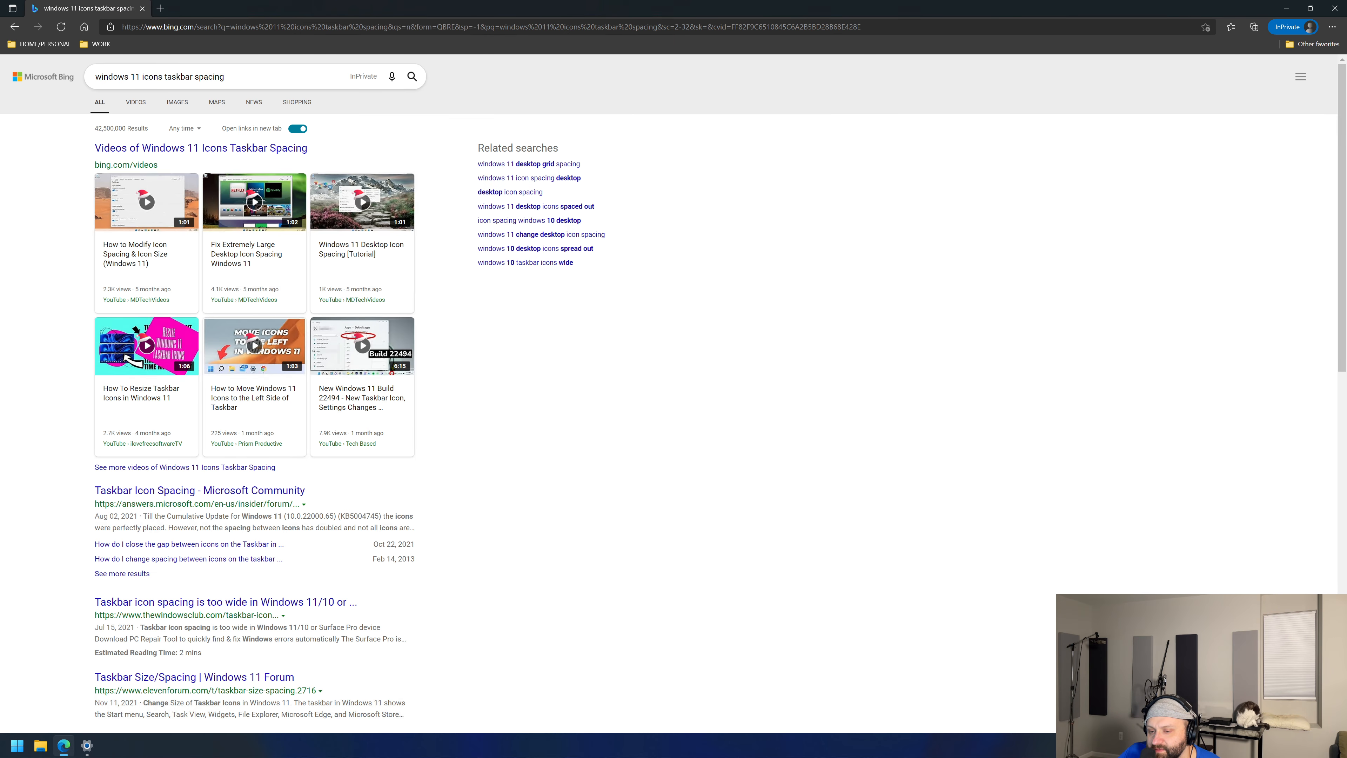
pyautogui.click(25, 749)
pyautogui.click(606, 558)
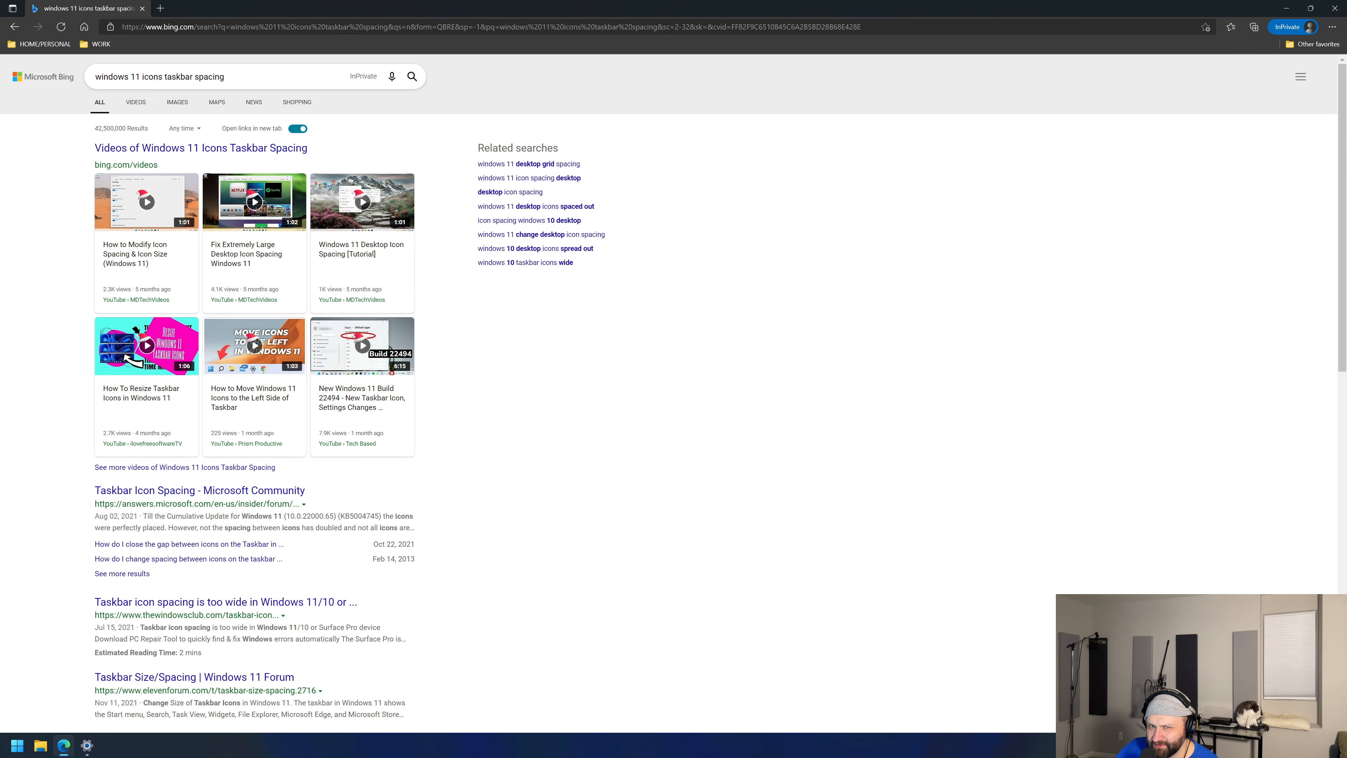
# Step: Search the web for "download a real virus" in a new browser tab
pyautogui.click(163, 8)
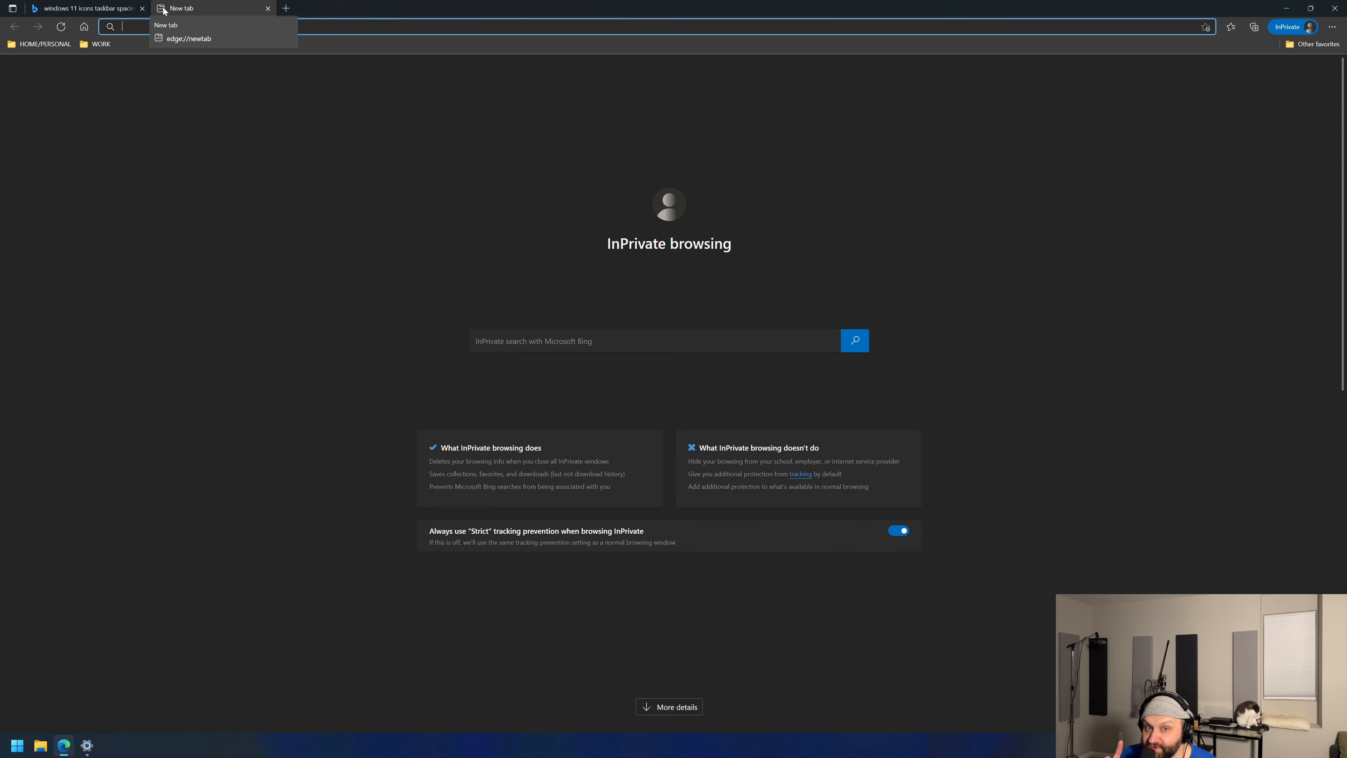
pyautogui.write('download a re')
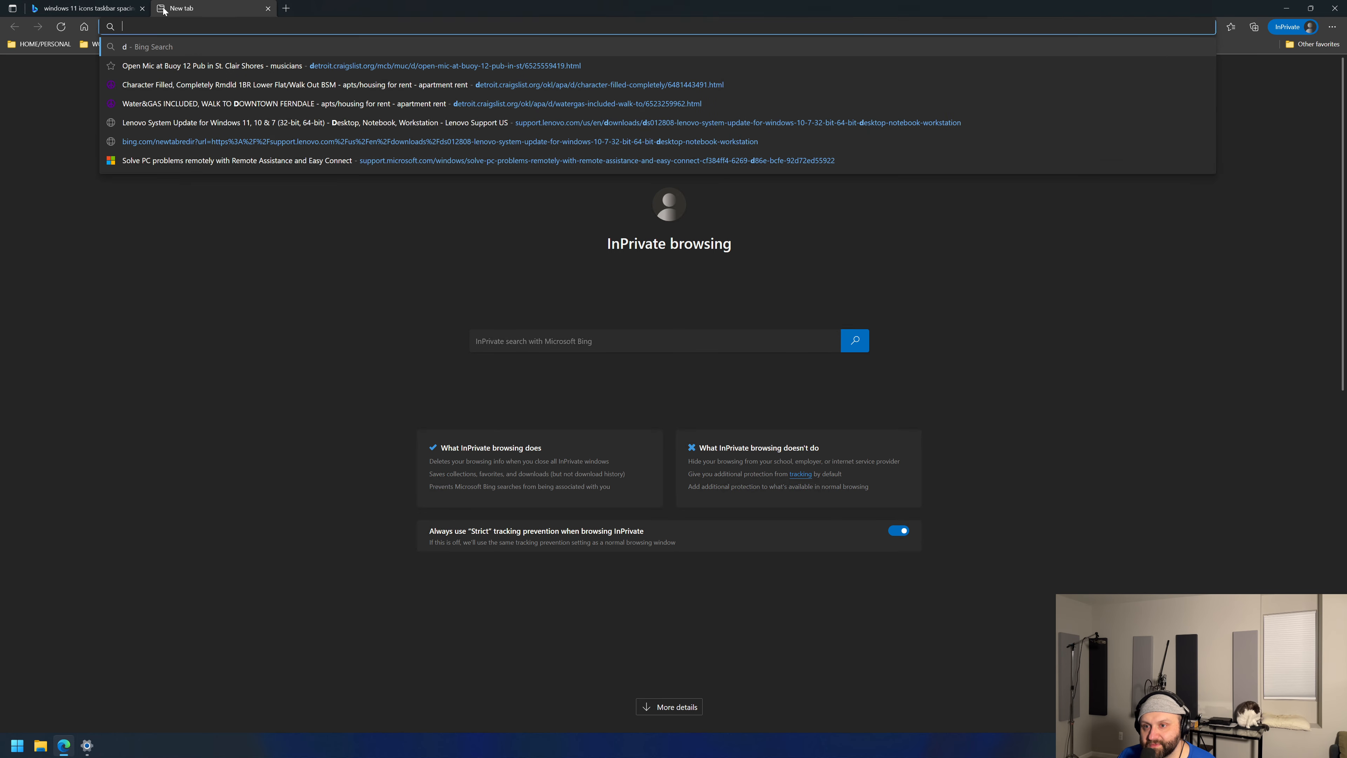
pyautogui.write('al virus')
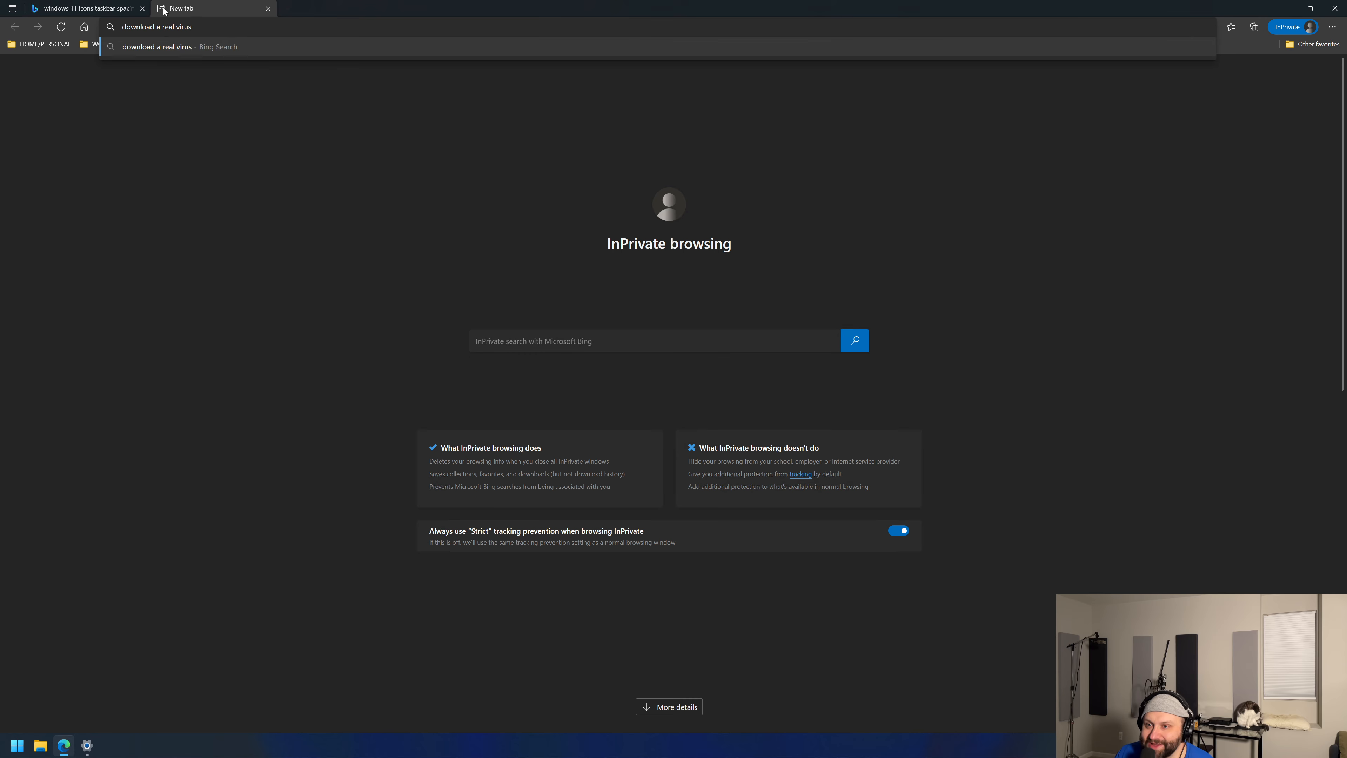
pyautogui.press('Return')
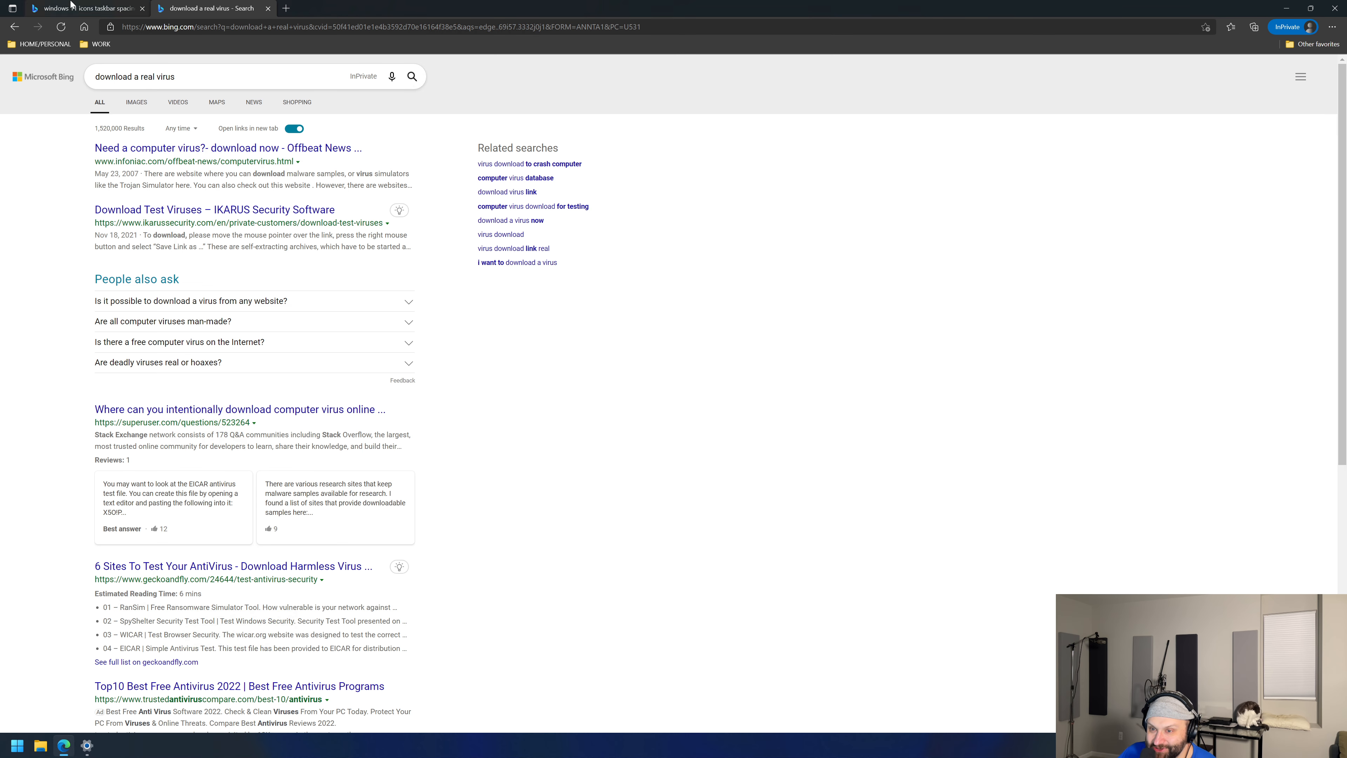
# Step: Look through the "Need a computer virus?- download now" article from the search results and return to the results
pyautogui.click(140, 149)
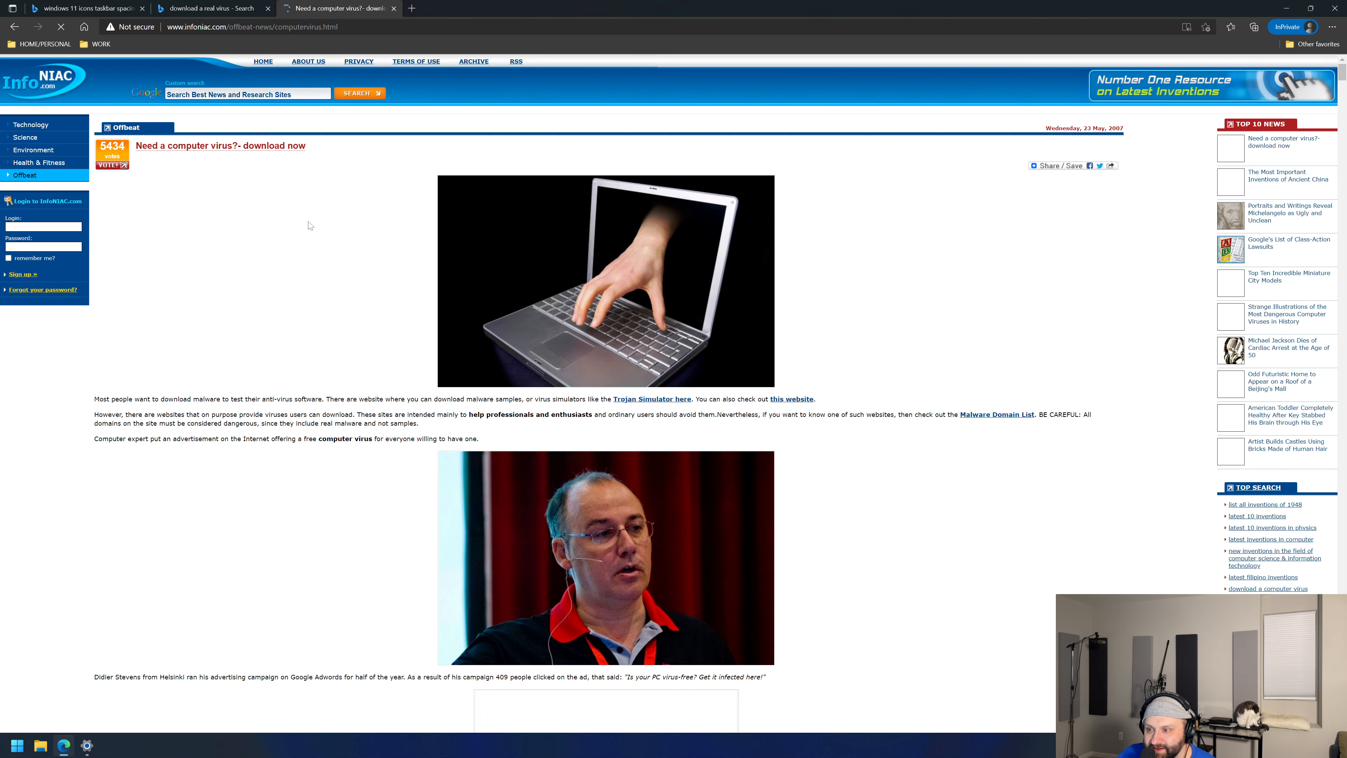
pyautogui.scroll(-5, 391, 325)
pyautogui.scroll(-10, 391, 325)
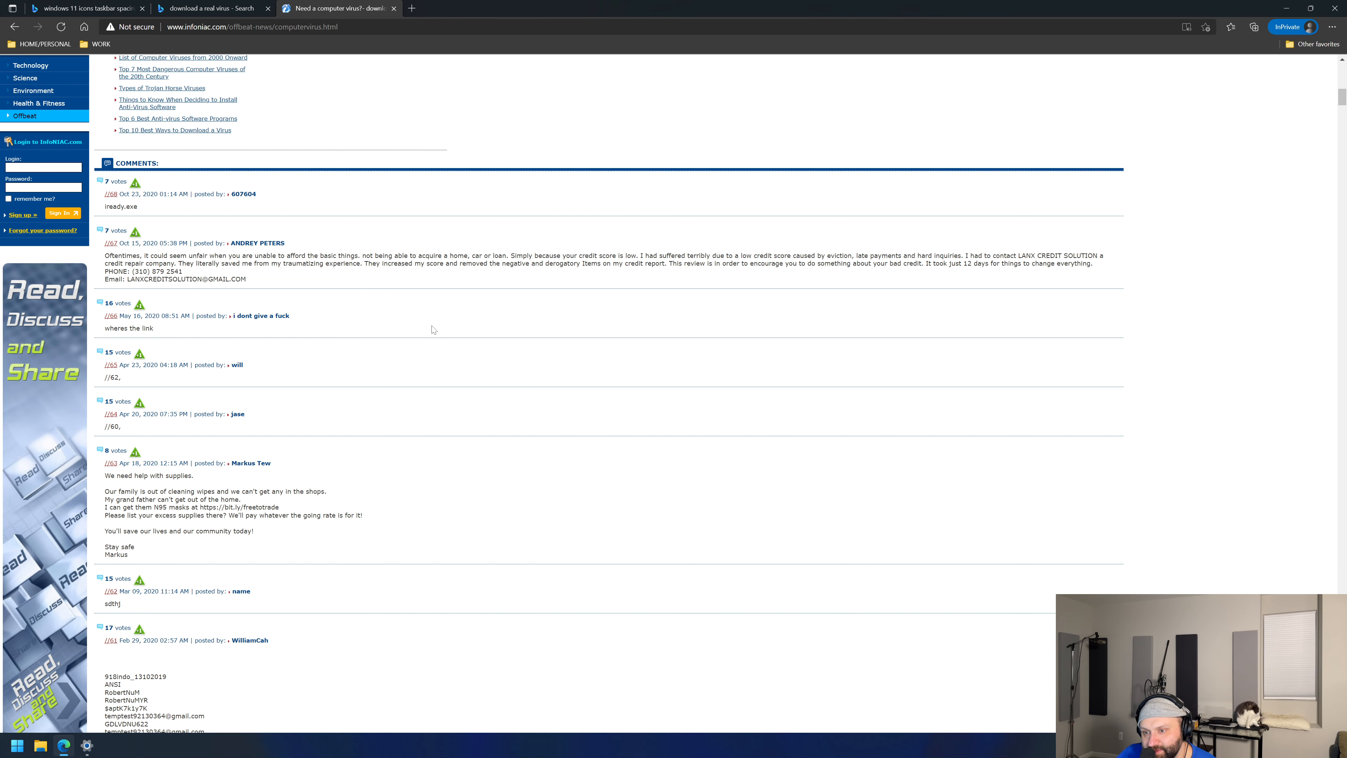
pyautogui.scroll(15, 433, 329)
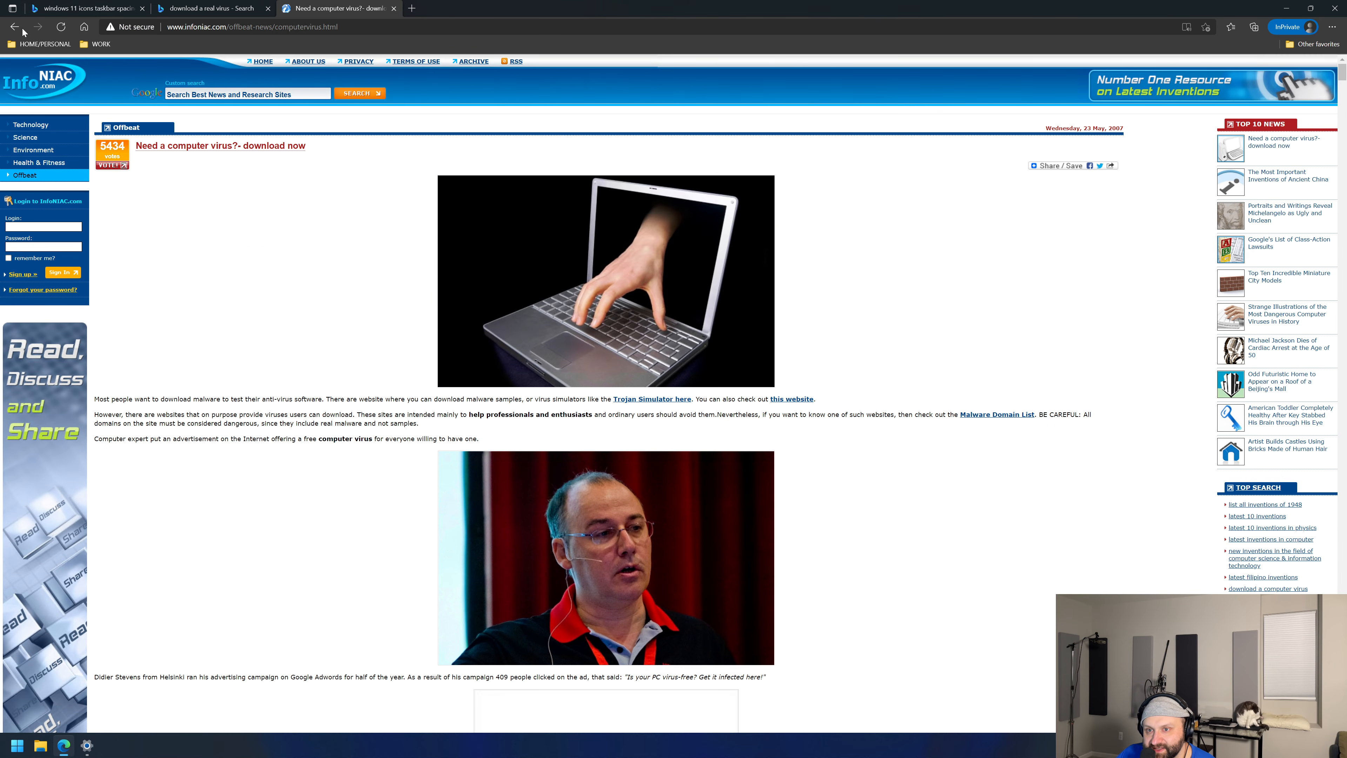
pyautogui.click(14, 28)
# Step: Look through the search results and refine the query to "download a real virus test"
pyautogui.scroll(-5, 328, 341)
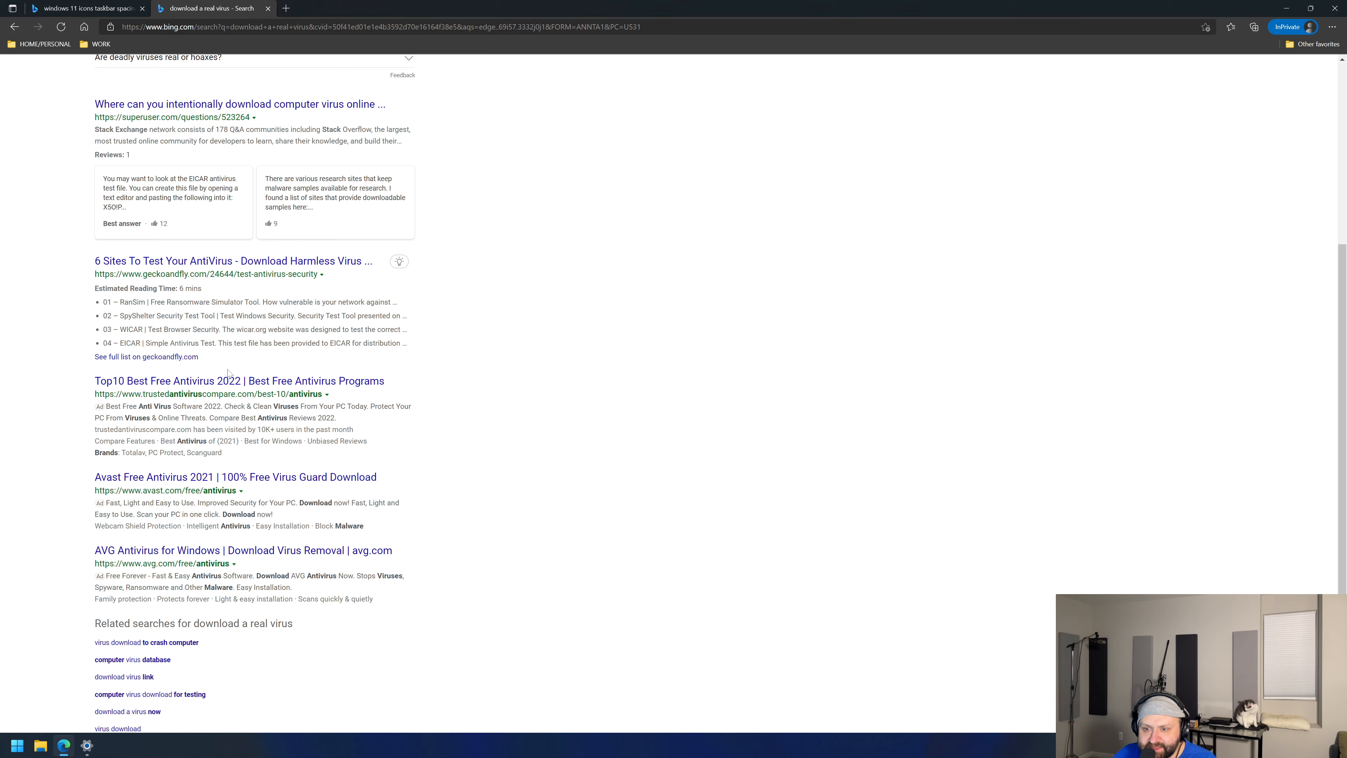
pyautogui.scroll(-2, 231, 376)
pyautogui.scroll(3, 231, 377)
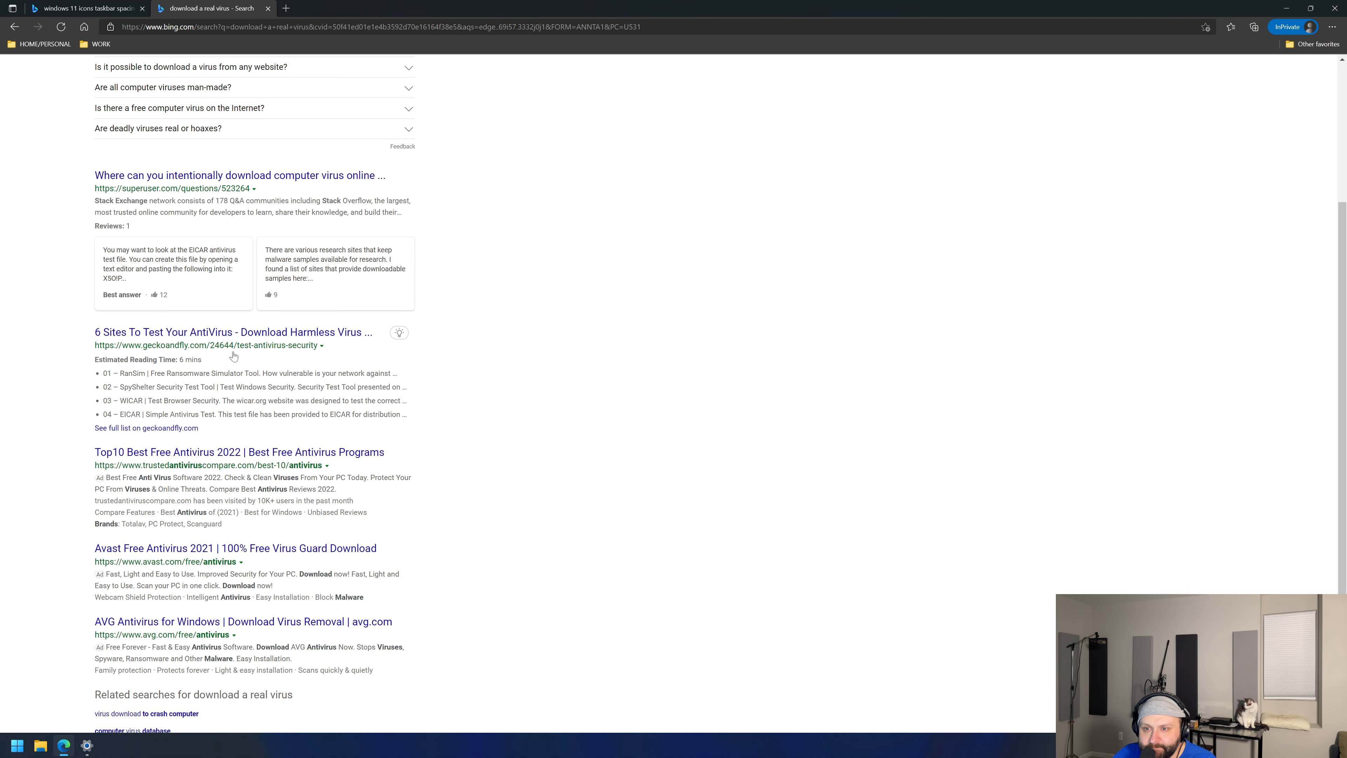
pyautogui.scroll(4, 233, 355)
pyautogui.click(195, 80)
pyautogui.write('test')
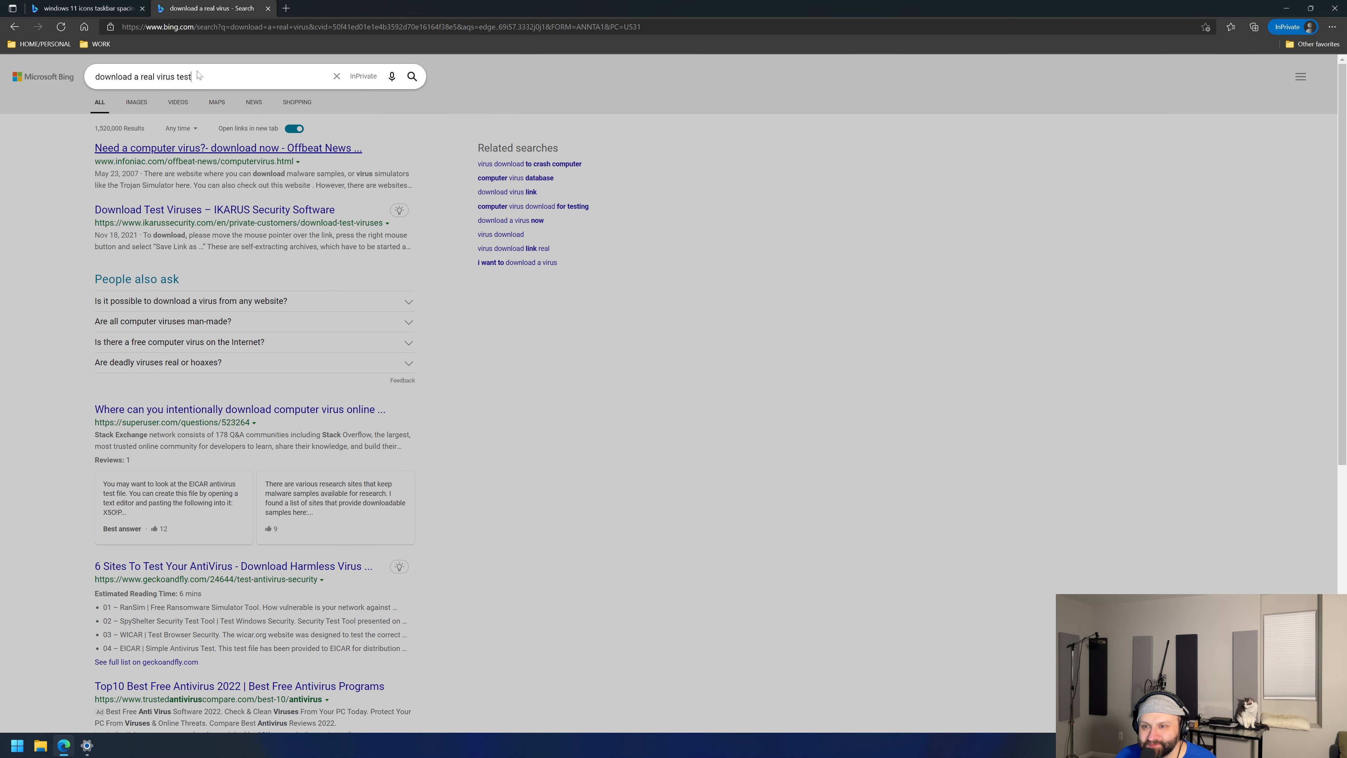
pyautogui.press('Return')
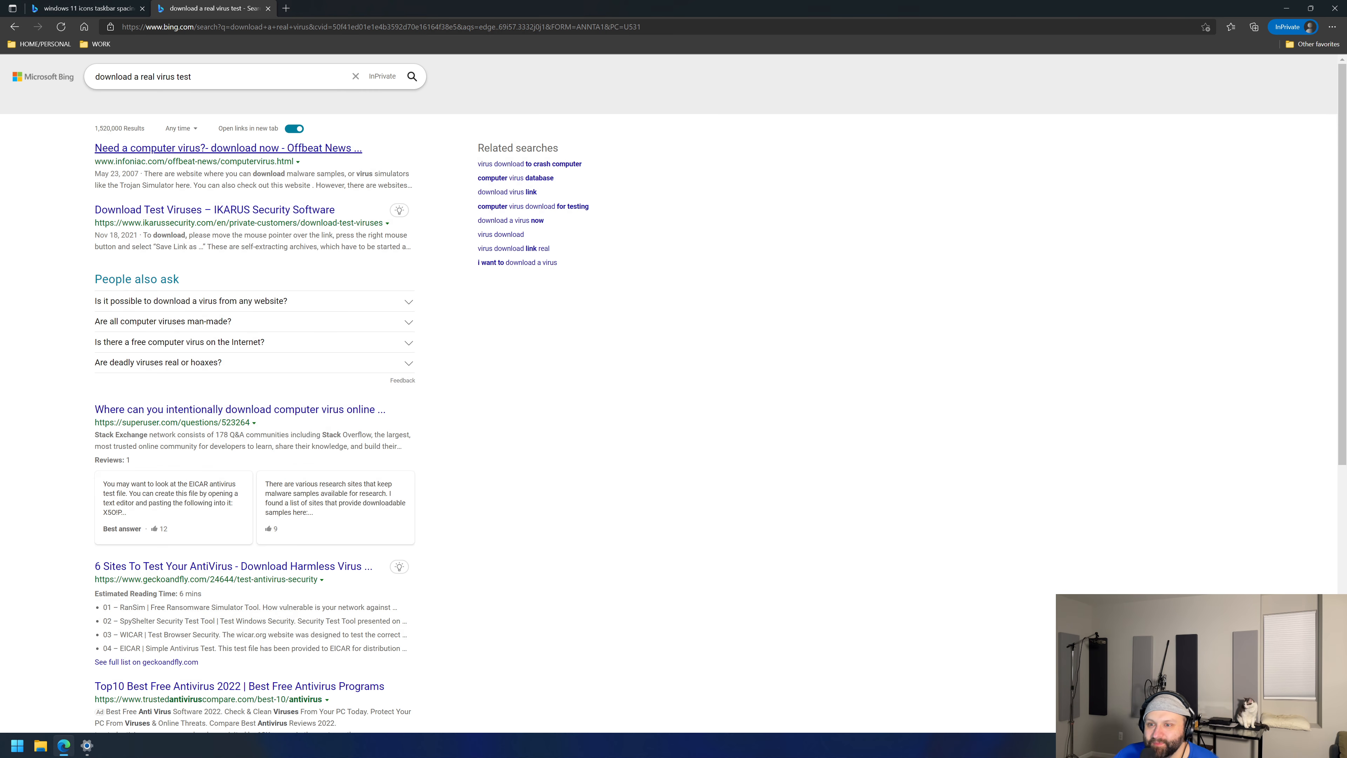
# Step: Find the "Download Anti Malware Testfile – Eicar" result in the search results and open it
pyautogui.scroll(-7, 187, 363)
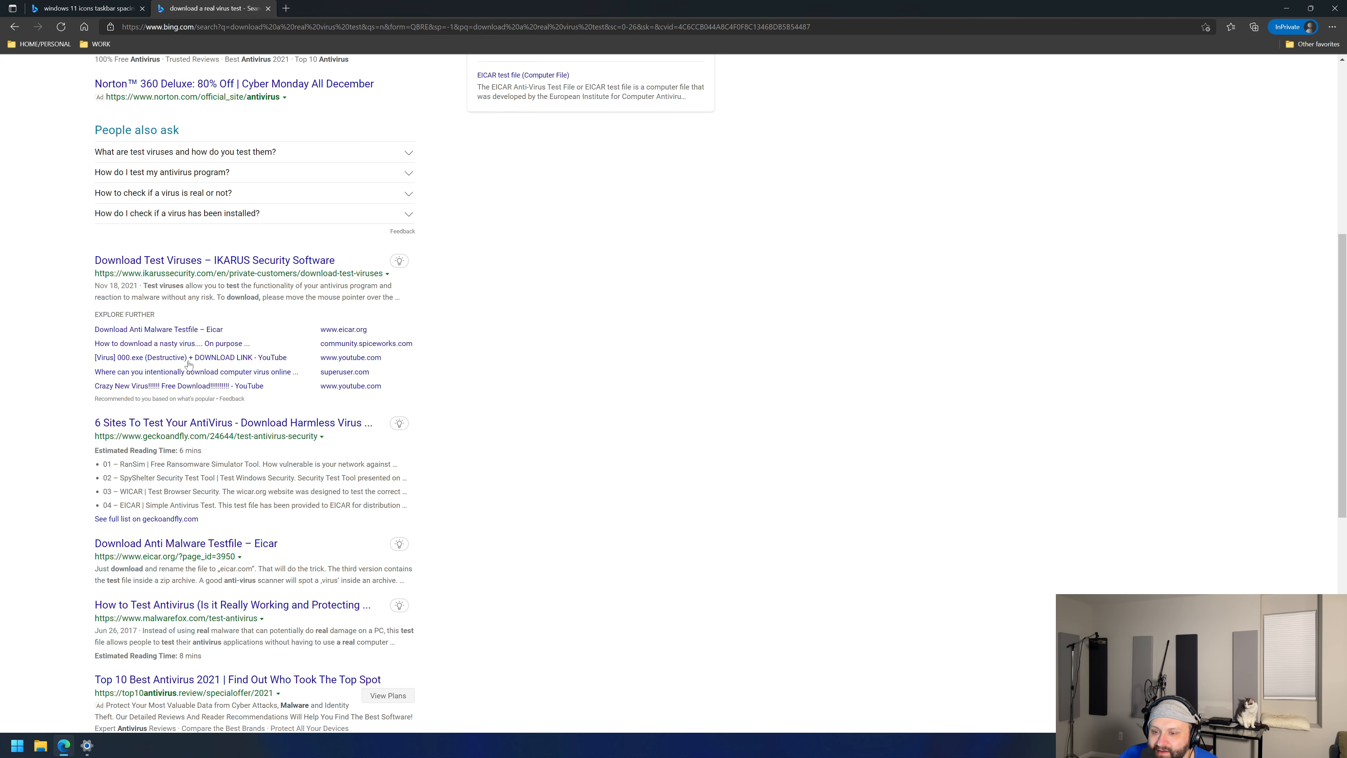
pyautogui.scroll(-5, 212, 259)
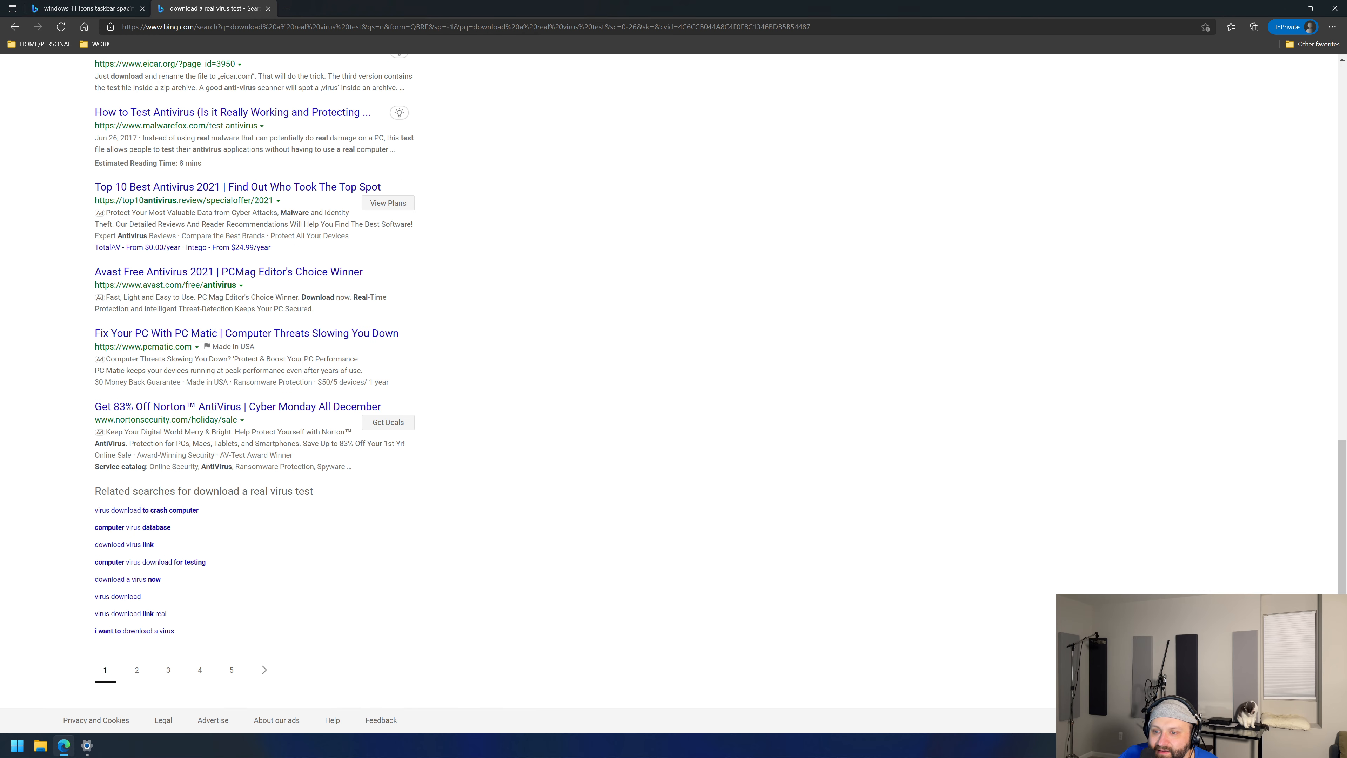
pyautogui.scroll(3, 213, 259)
pyautogui.click(213, 255)
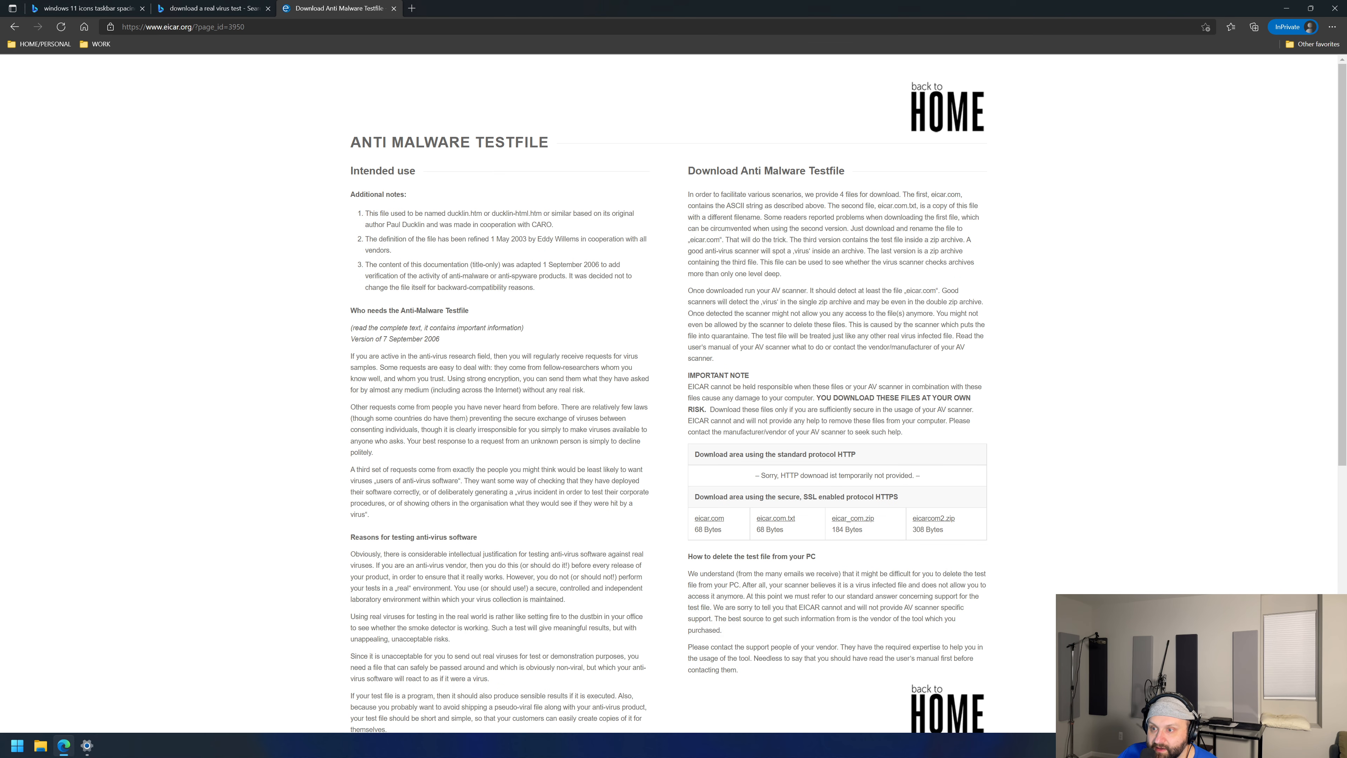
# Step: Download the eicar_com.zip test file from the HTTPS download area and choose to keep the blocked file anyway
pyautogui.scroll(-5, 673, 393)
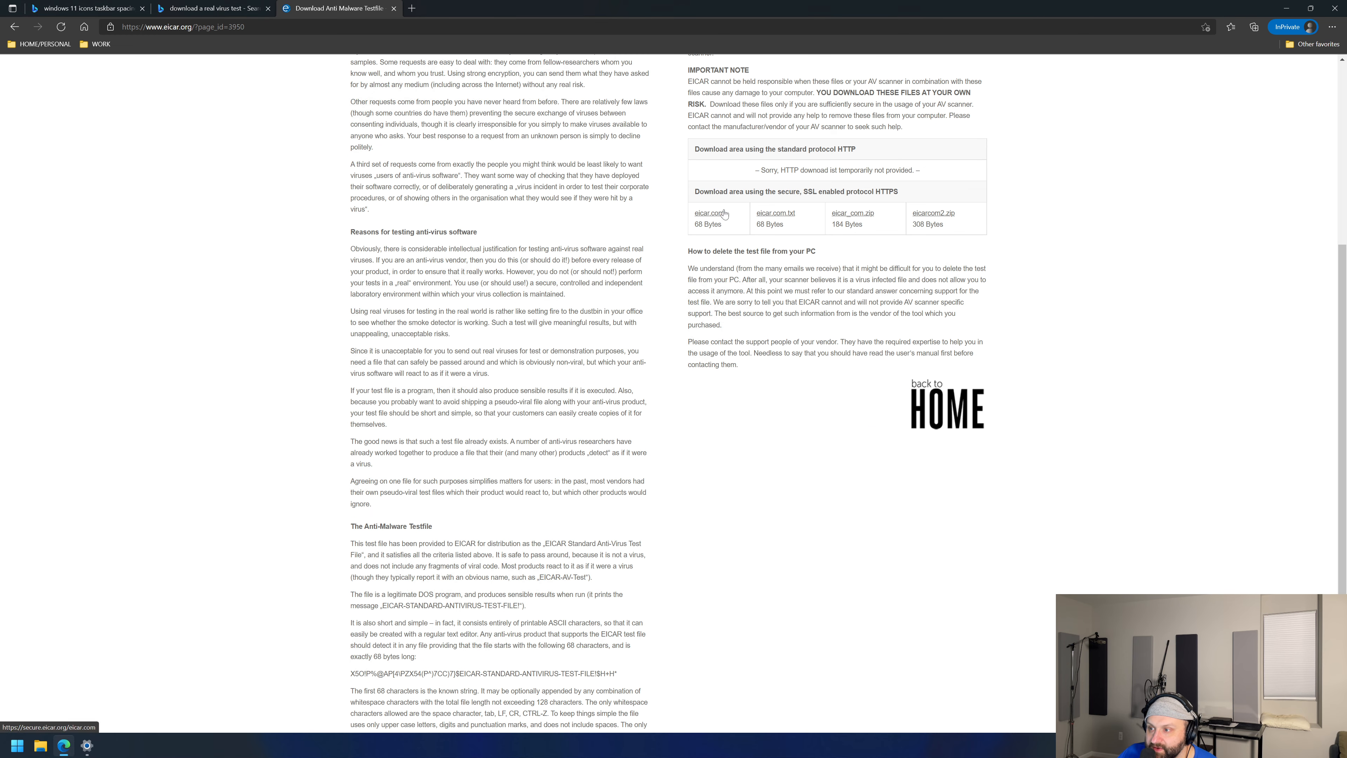
pyautogui.click(852, 213)
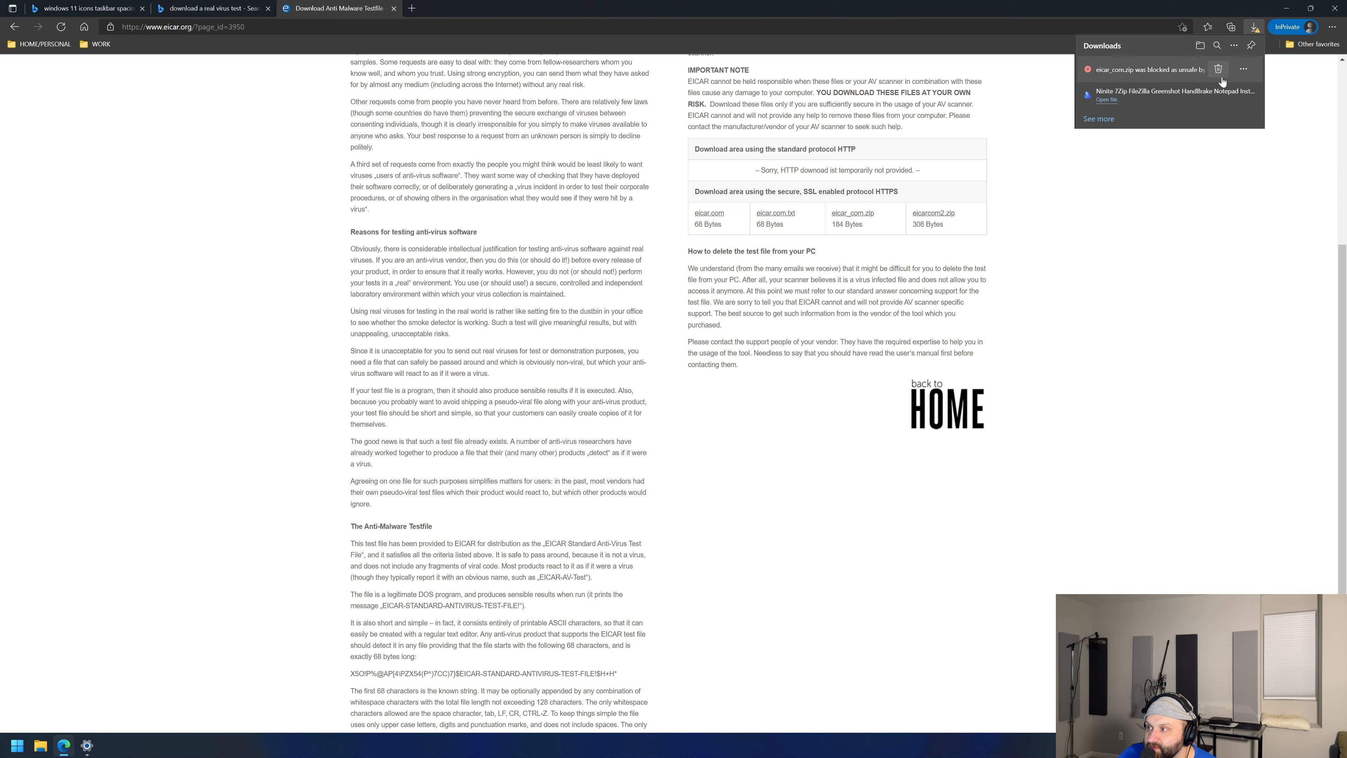
pyautogui.click(1247, 71)
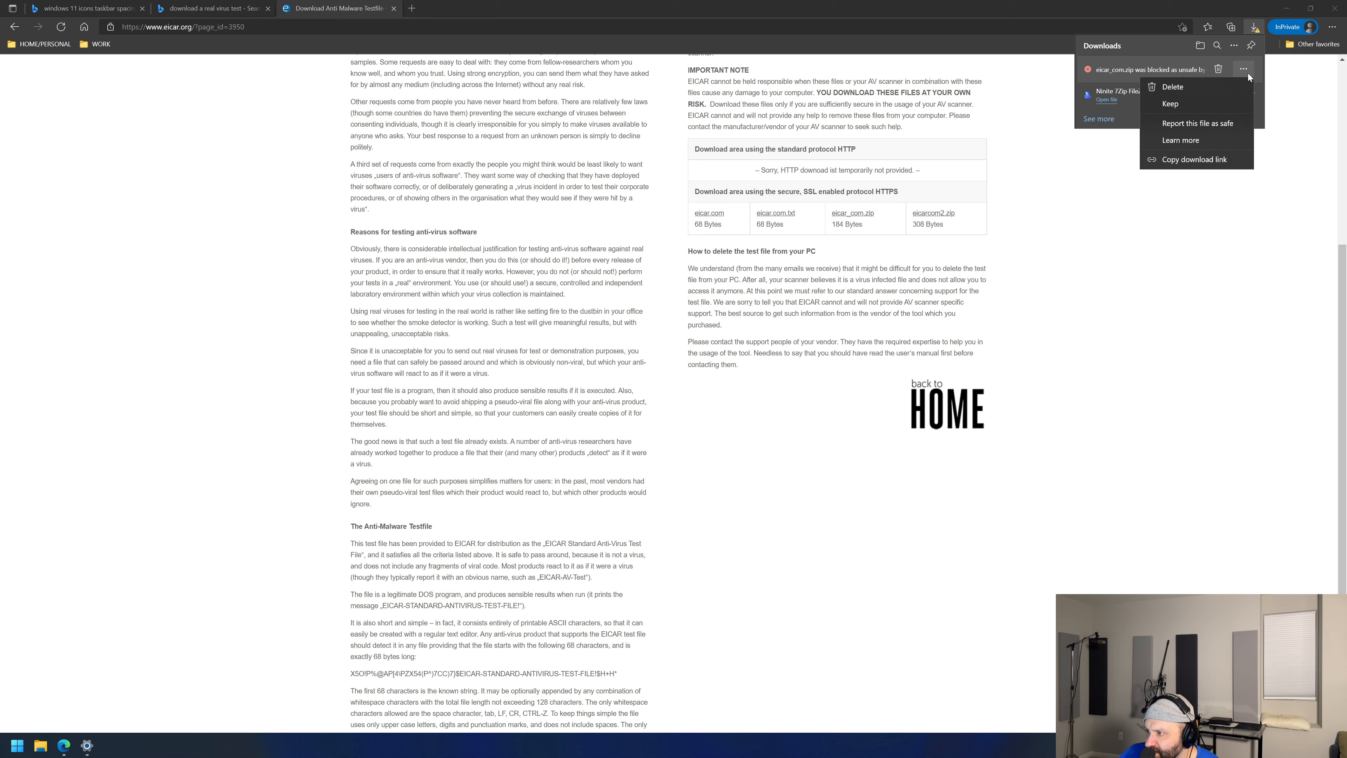
pyautogui.click(1184, 103)
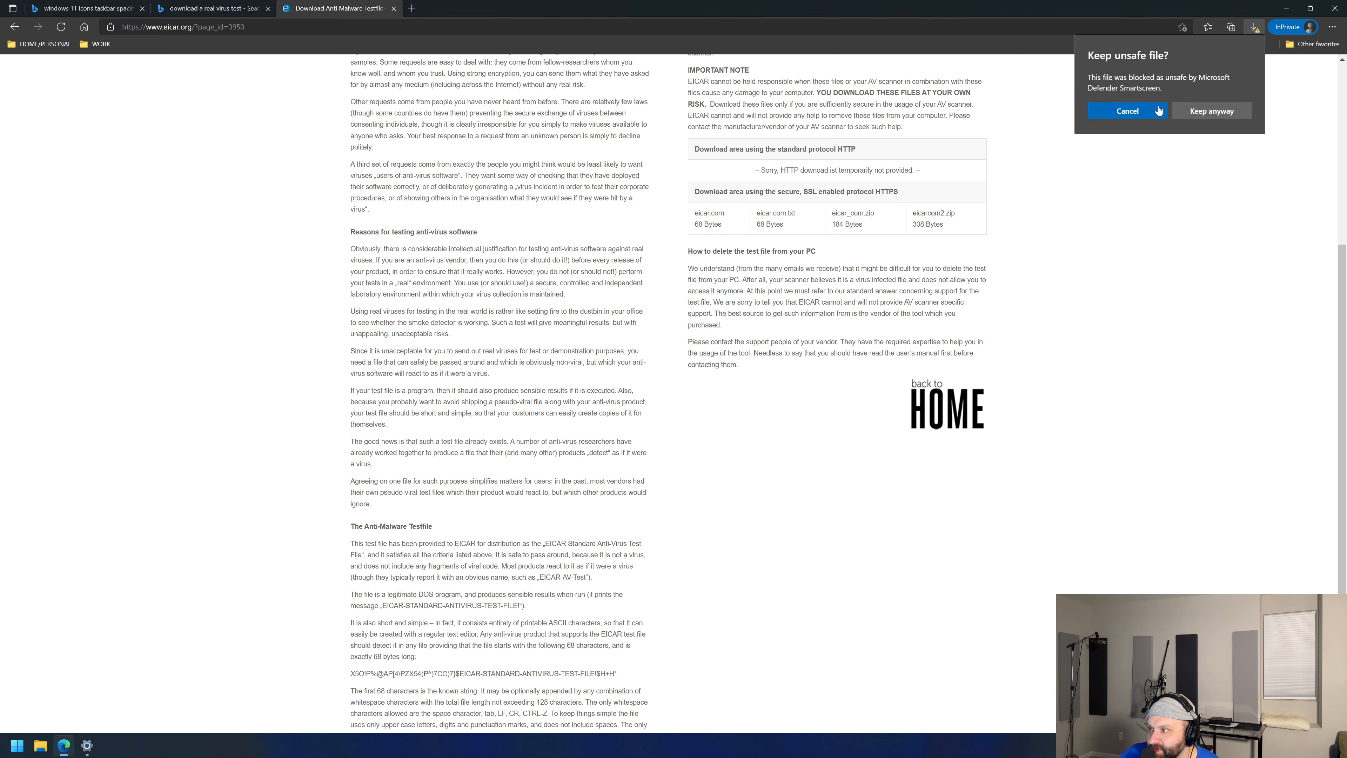
pyautogui.click(1203, 111)
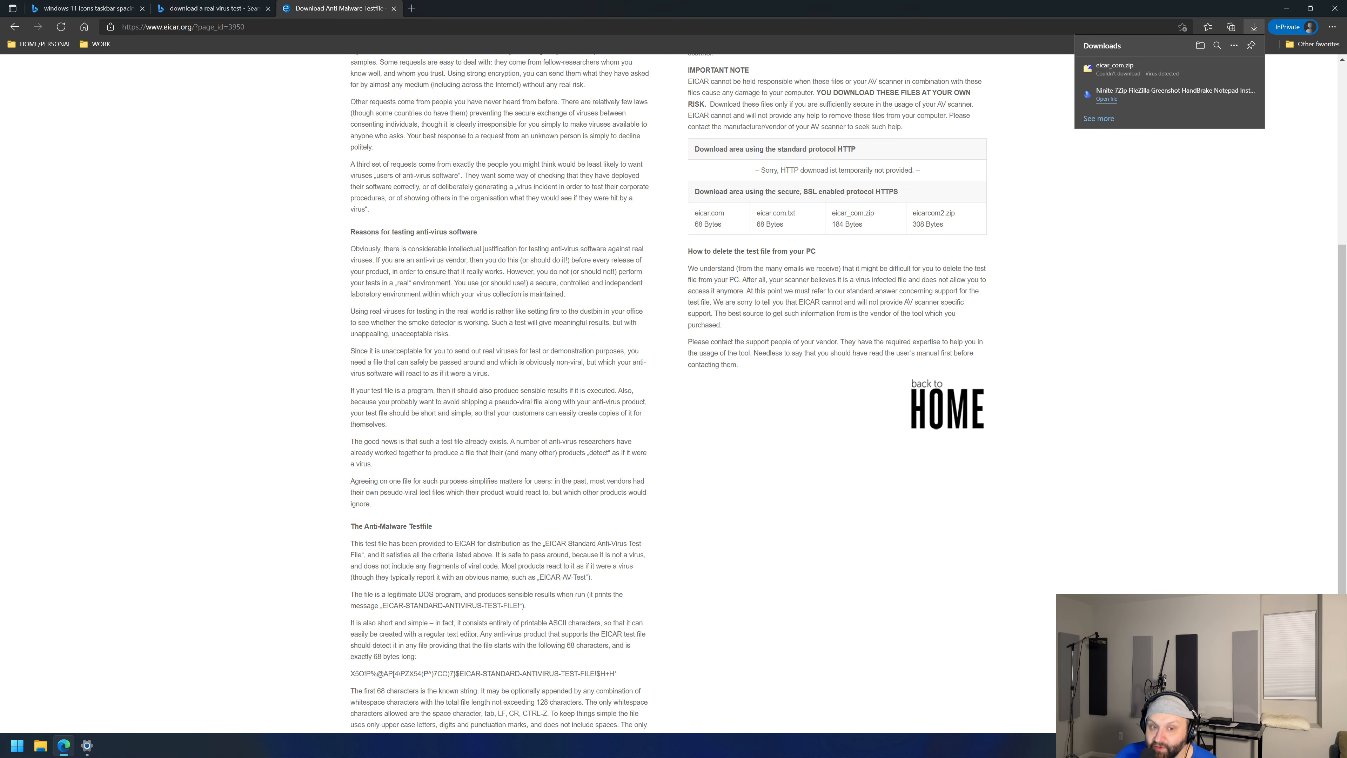
# Step: Go to virustotal.com in the current browser tab
pyautogui.click(265, 26)
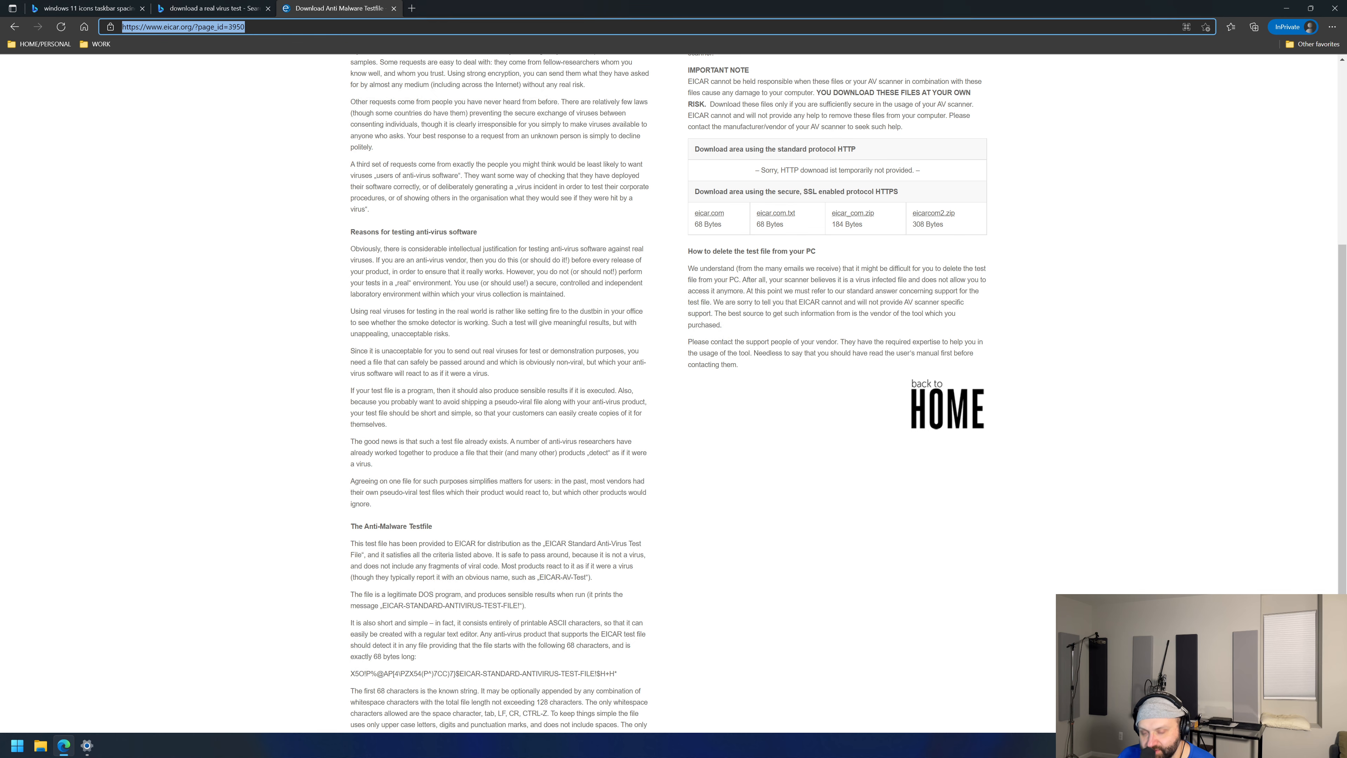
pyautogui.write('virustotal')
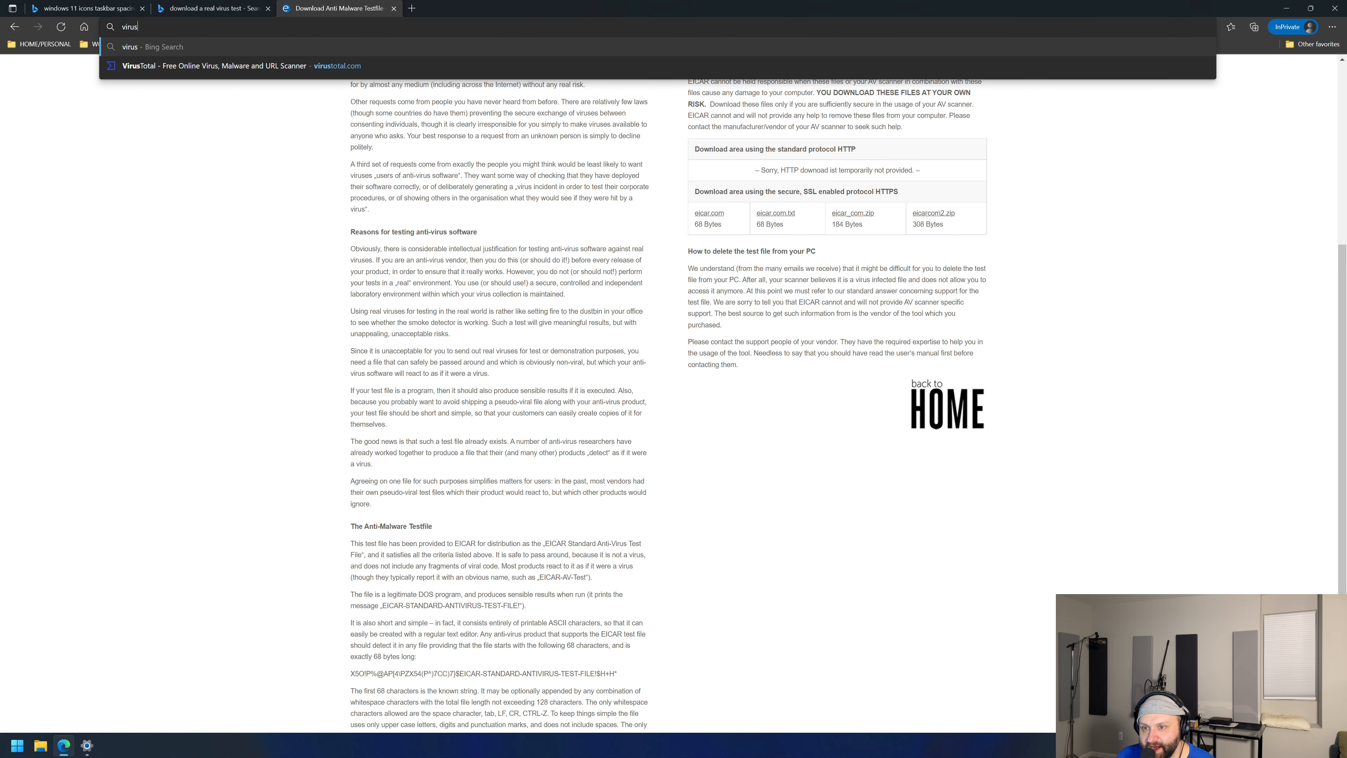
pyautogui.write('.com')
pyautogui.press('Return')
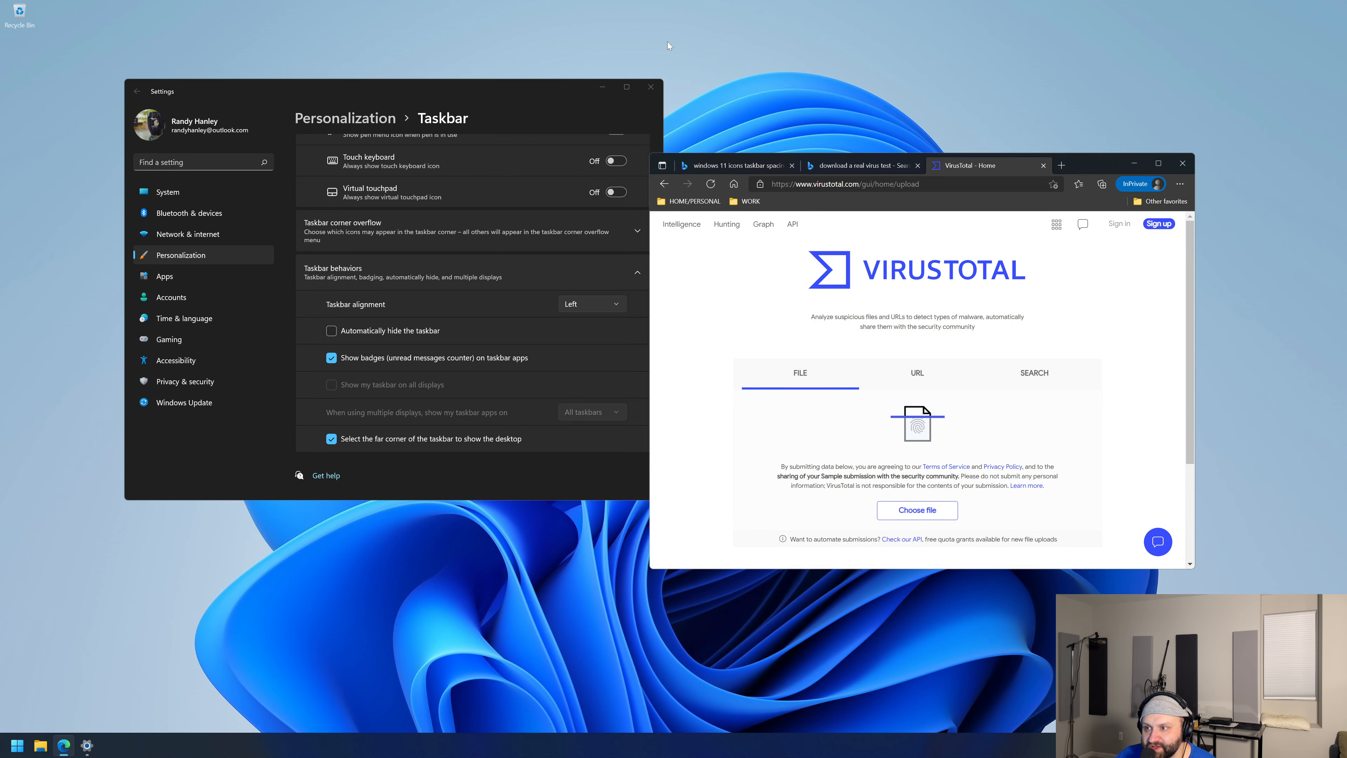
# Step: Close the Settings window and create a desktop text document named "This is a virus"
pyautogui.click(650, 86)
pyautogui.rightClick(207, 244)
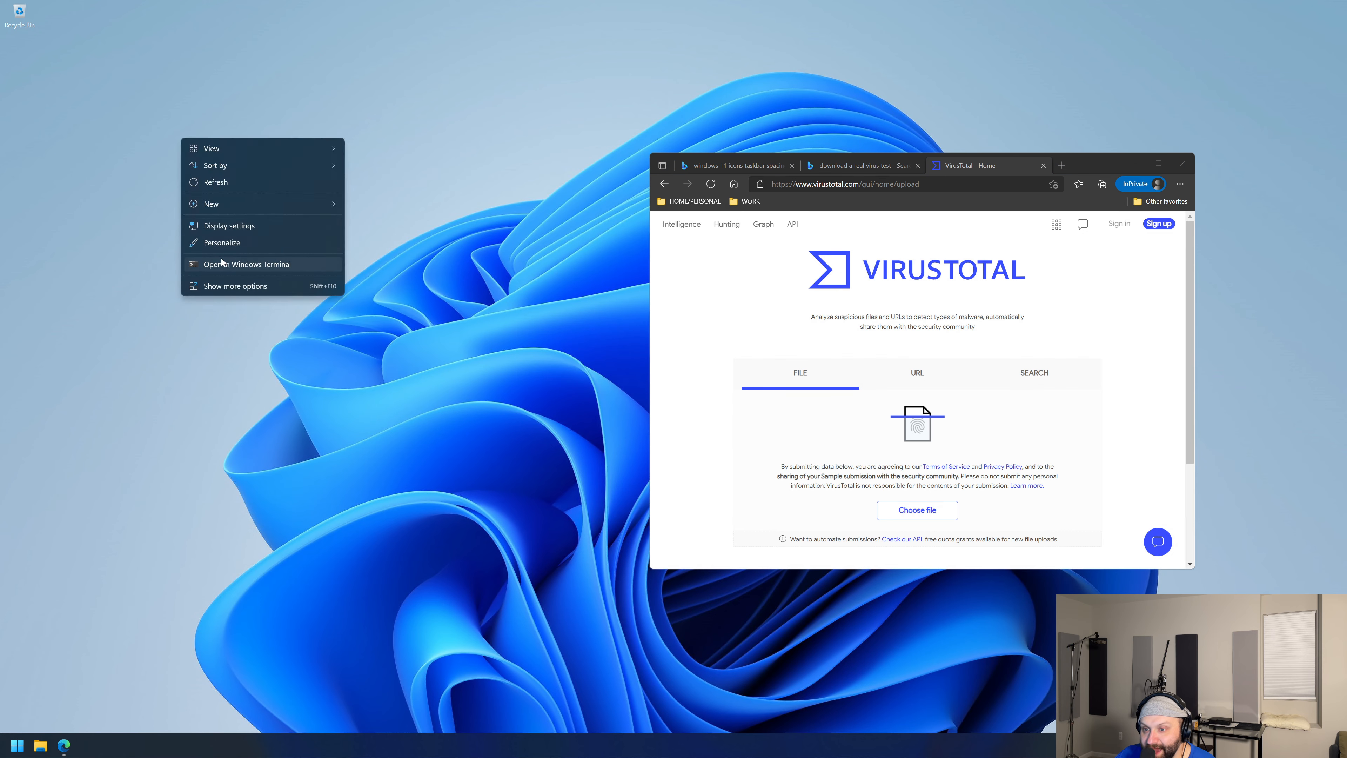
pyautogui.moveTo(240, 204)
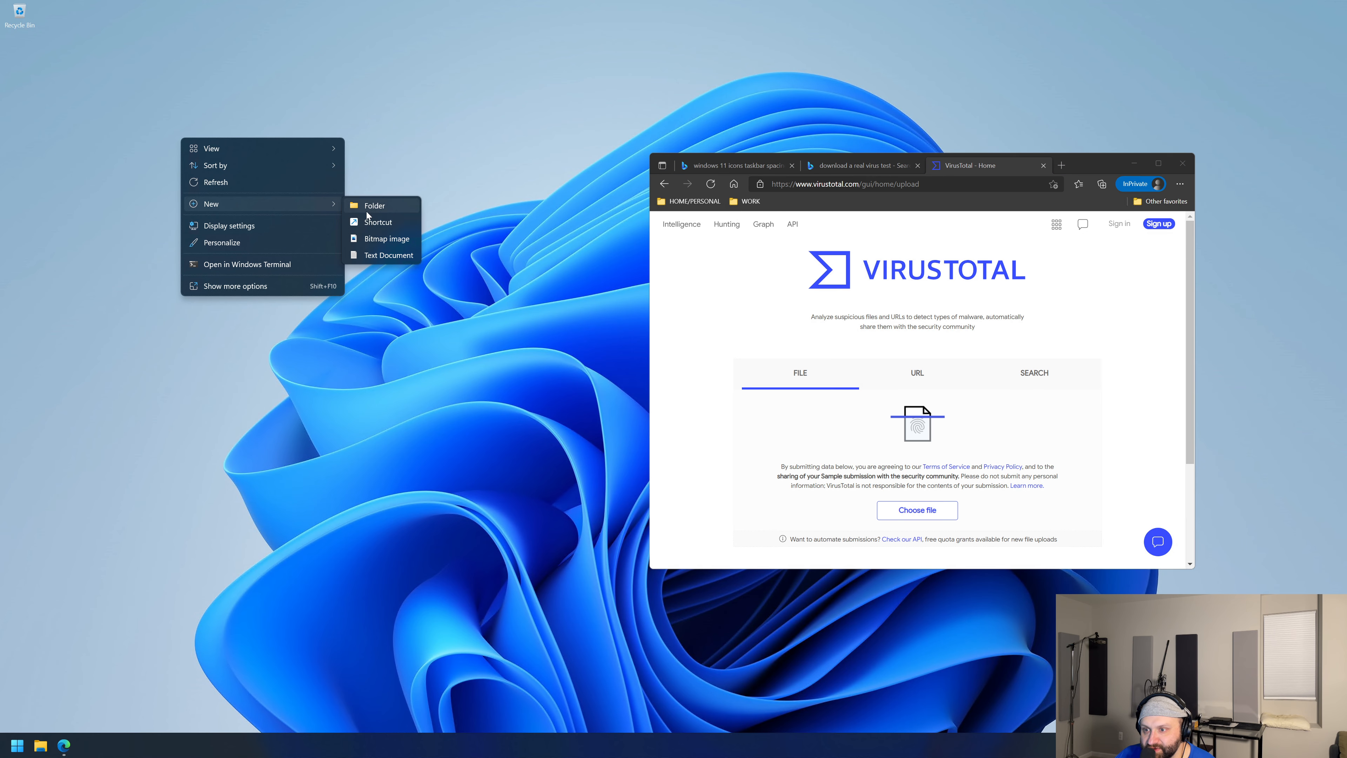
pyautogui.click(381, 251)
pyautogui.write('This is ')
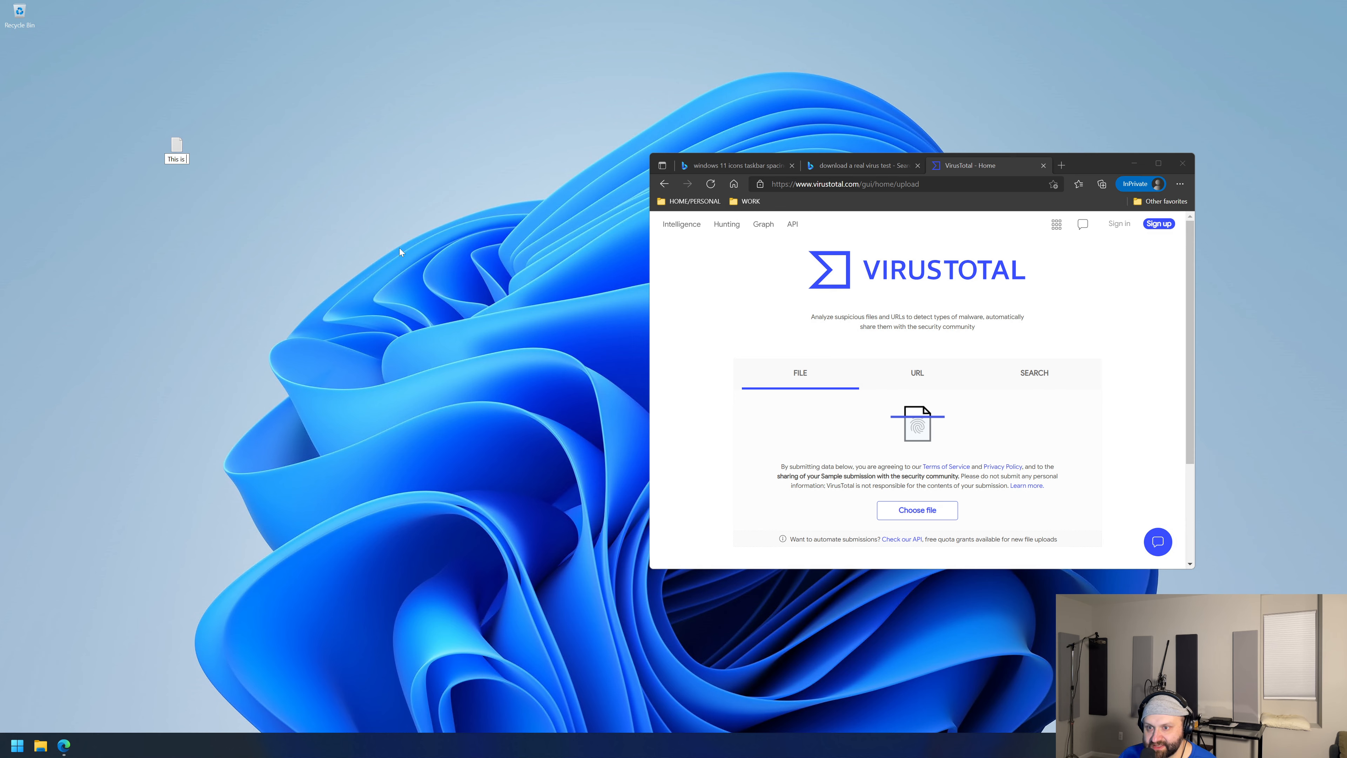
pyautogui.write('a virus')
pyautogui.press('Return')
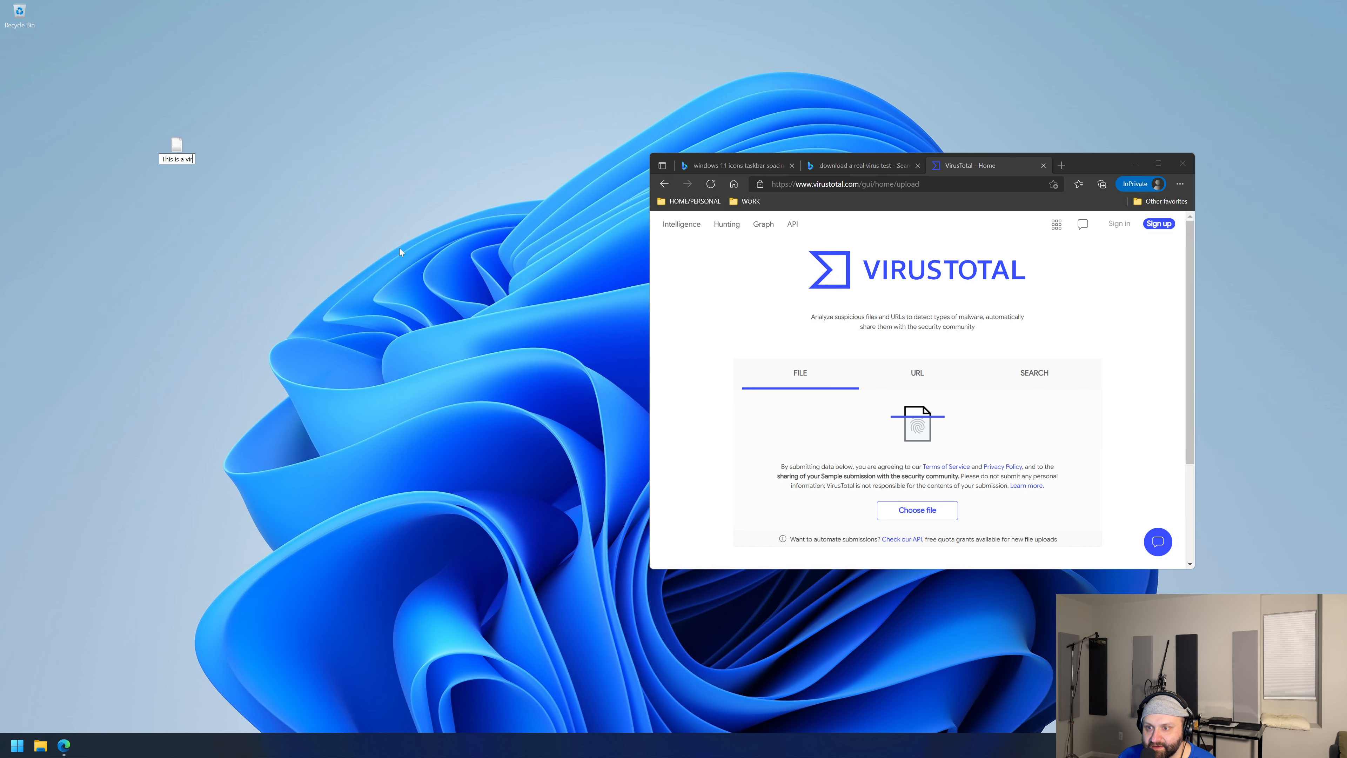
# Step: Open the "This is a virus" document, enter the text "tsrsdrfsdfsdfsdf", save it and close Notepad
pyautogui.press('Return')
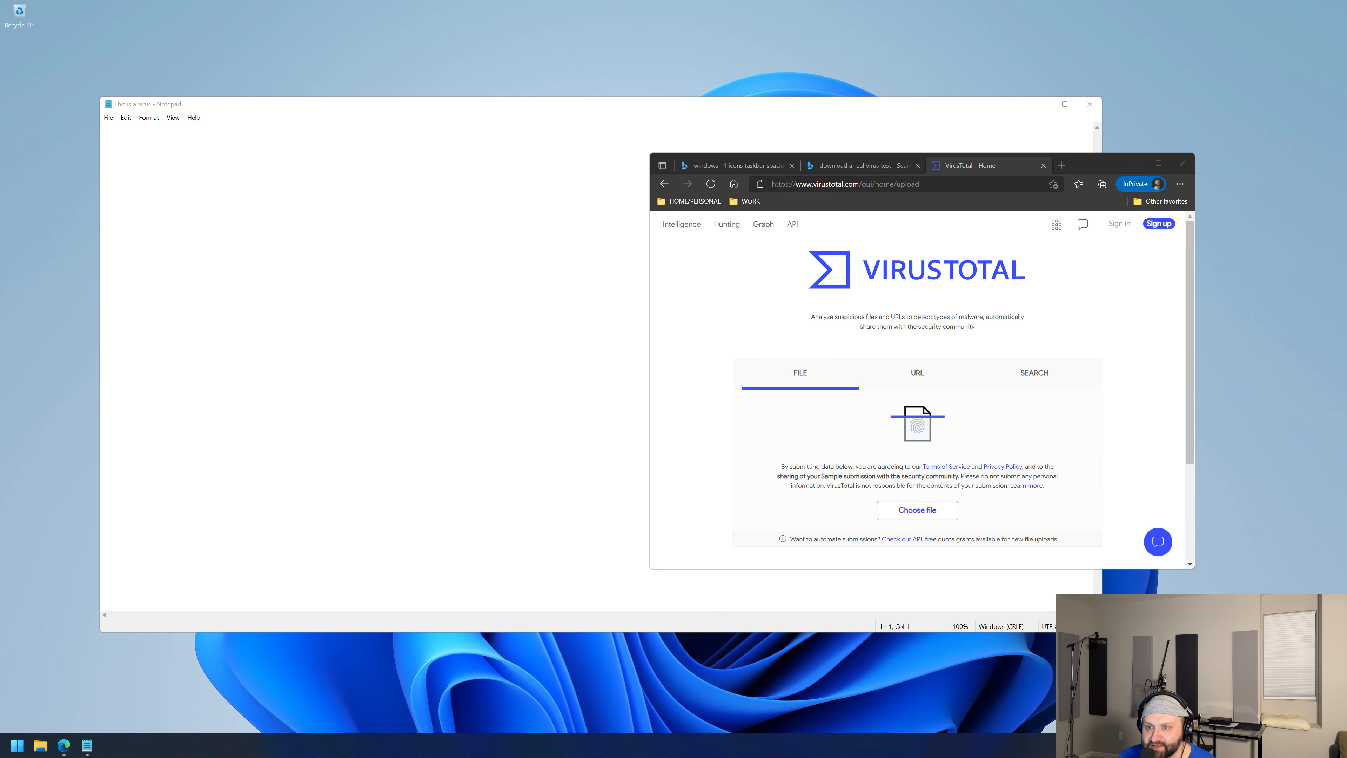
pyautogui.write('tsrsdrfsdfsdfsdf')
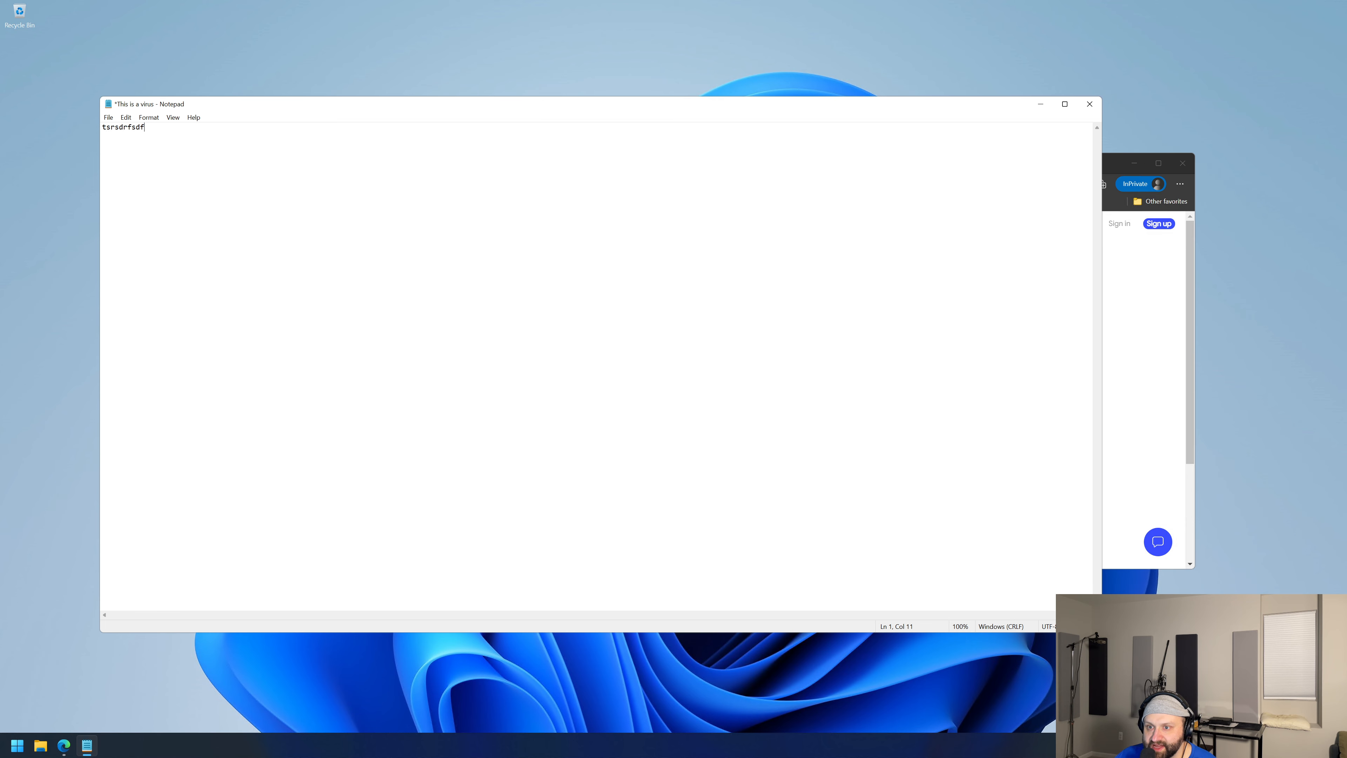
pyautogui.click(1089, 104)
# Step: Upload "This is a virus" from the desktop to VirusTotal for analysis and maximize the browser window
pyautogui.moveTo(184, 153); pyautogui.dragTo(971, 434)
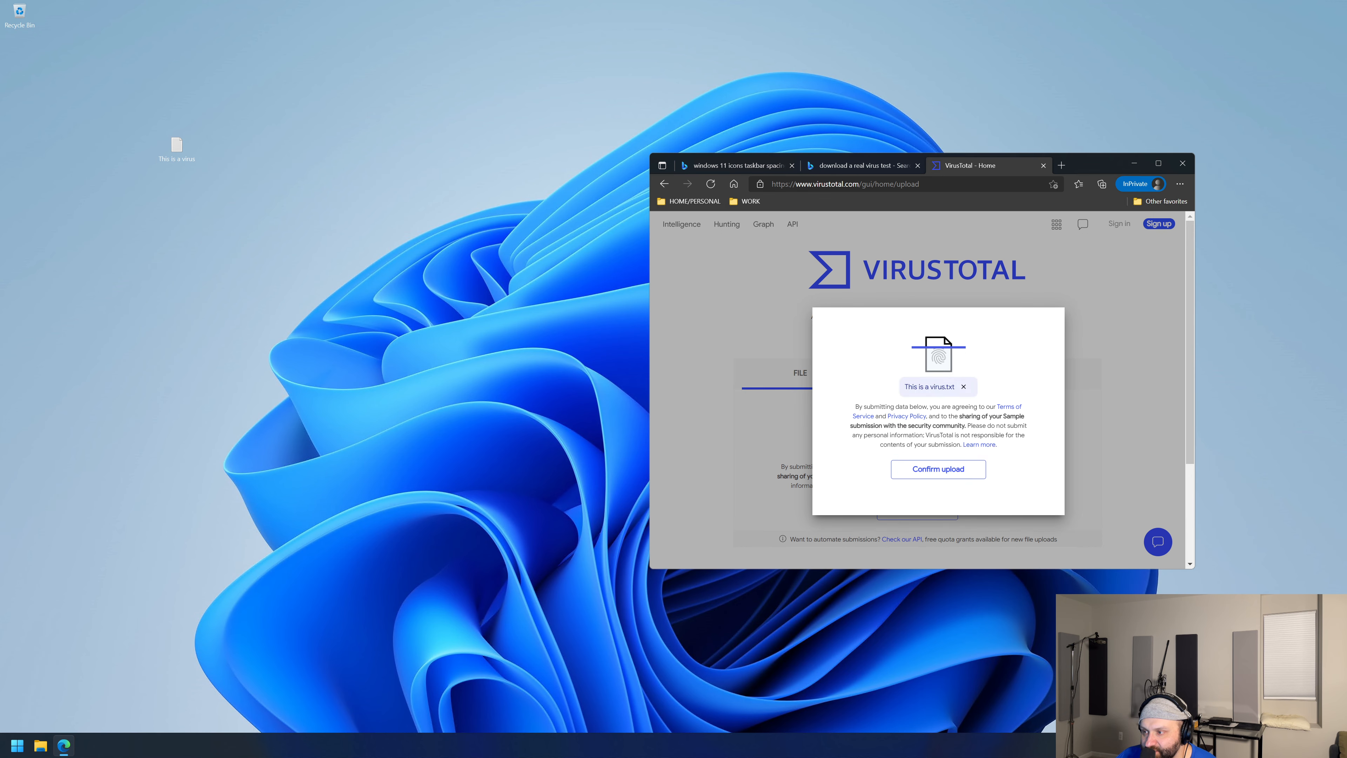
pyautogui.click(930, 472)
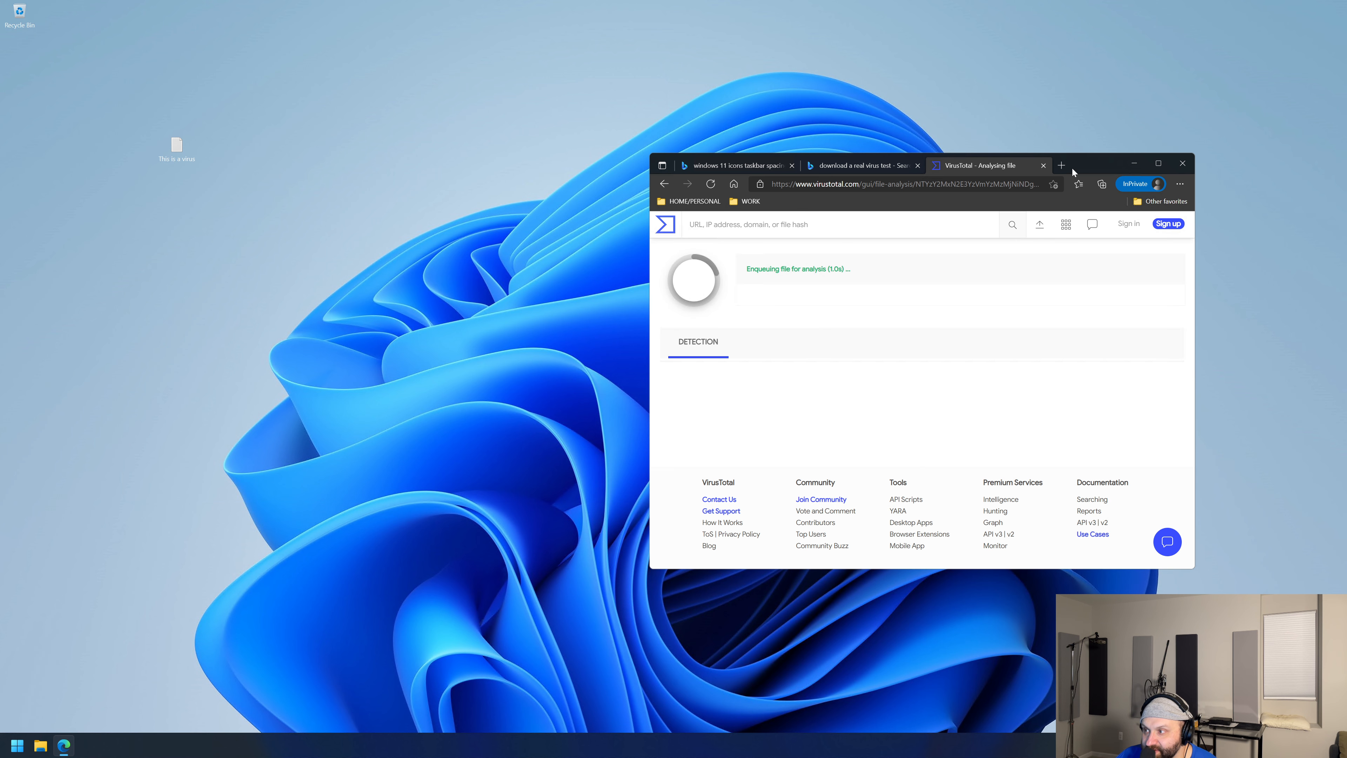
pyautogui.click(1158, 163)
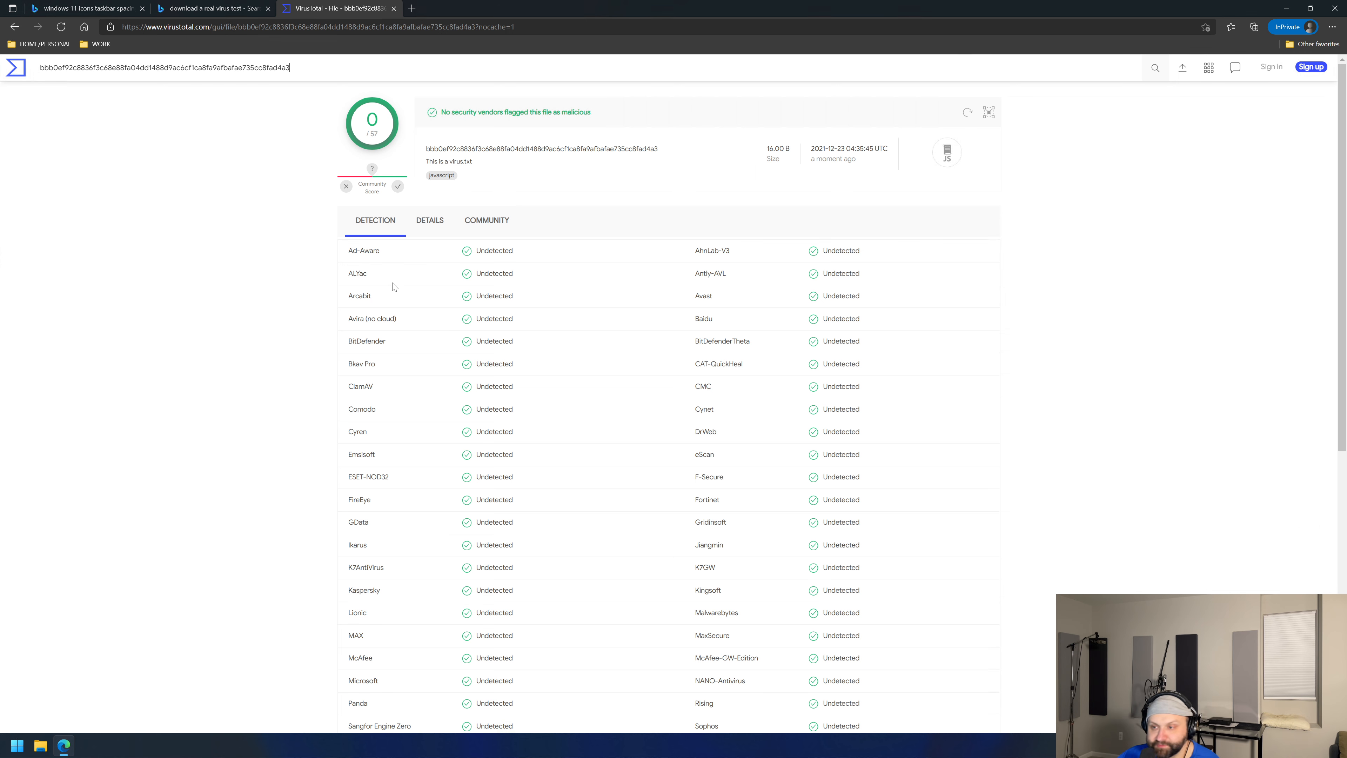
# Step: Review the full list of antivirus vendor detections for the uploaded text file
pyautogui.scroll(-9, 386, 289)
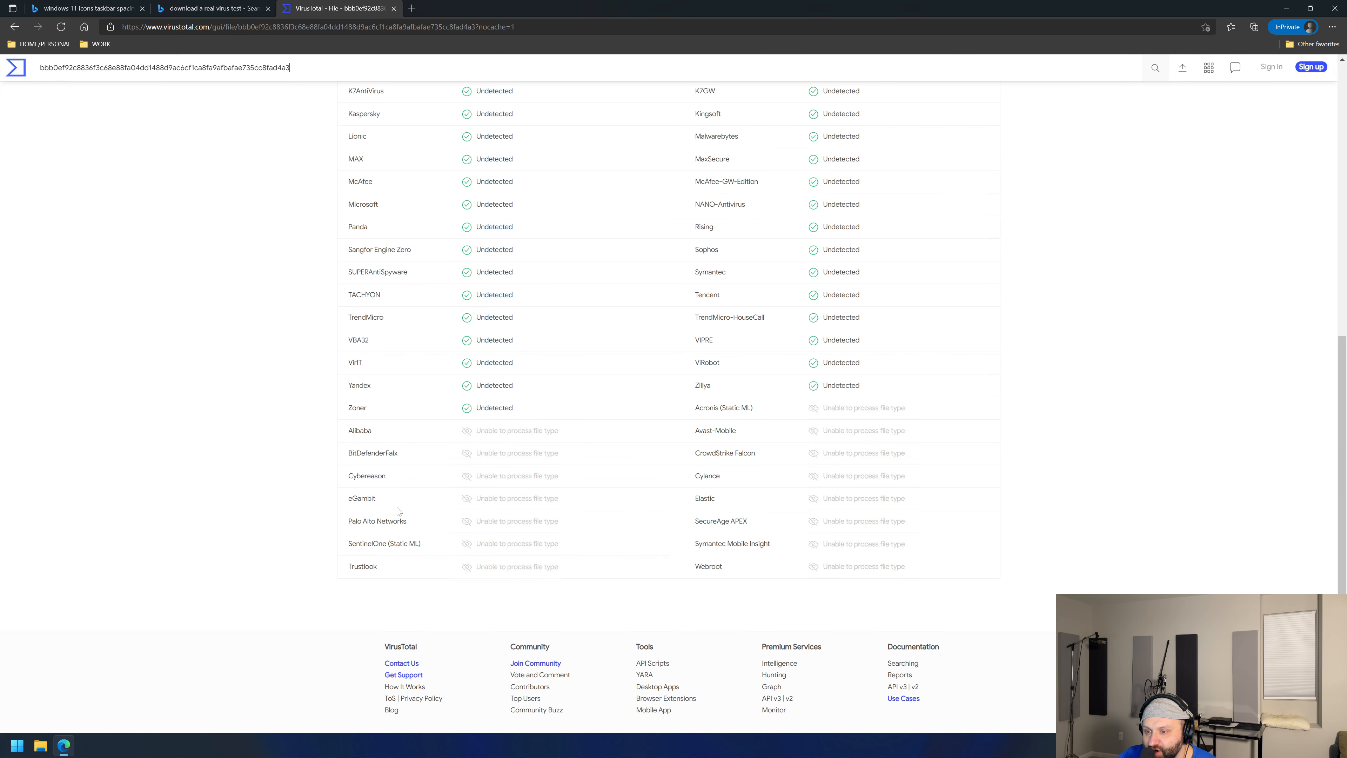
pyautogui.scroll(9, 454, 501)
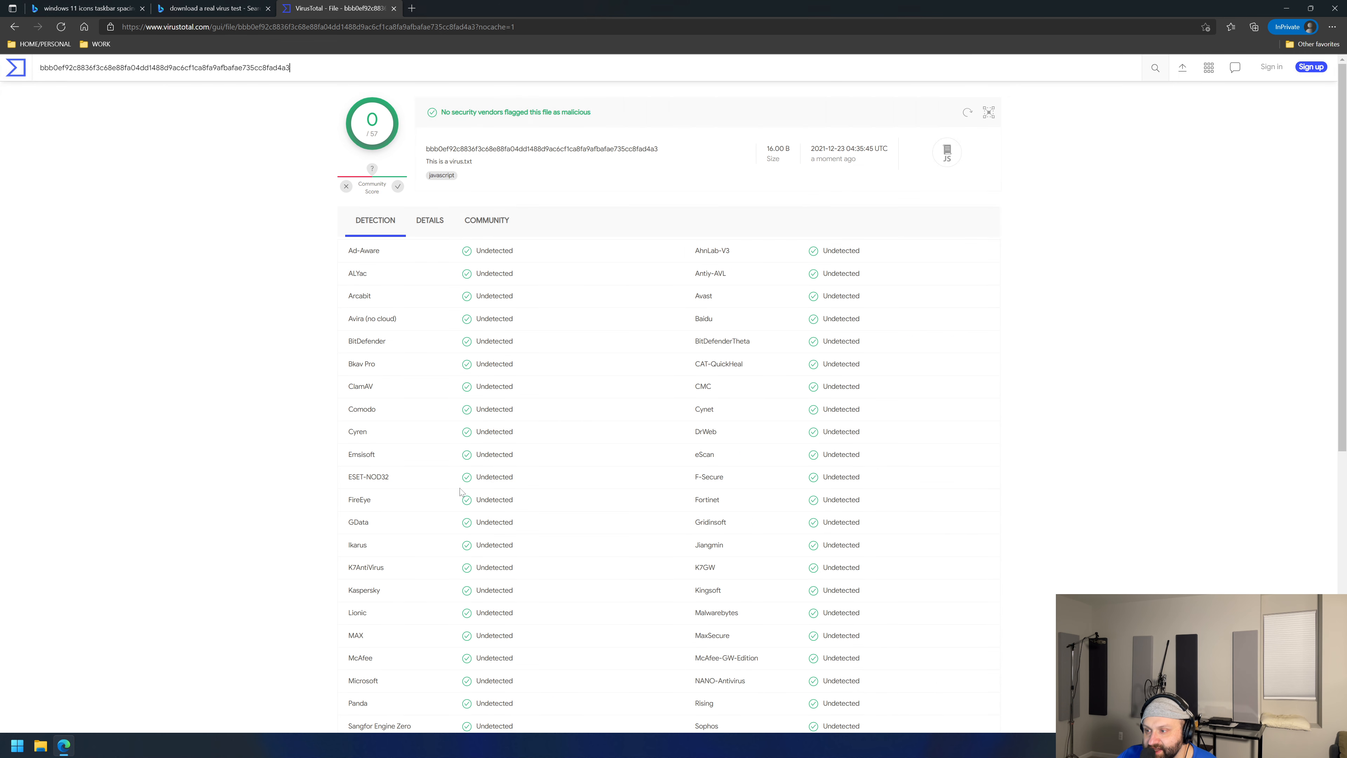
pyautogui.scroll(-10, 373, 258)
pyautogui.scroll(10, 413, 337)
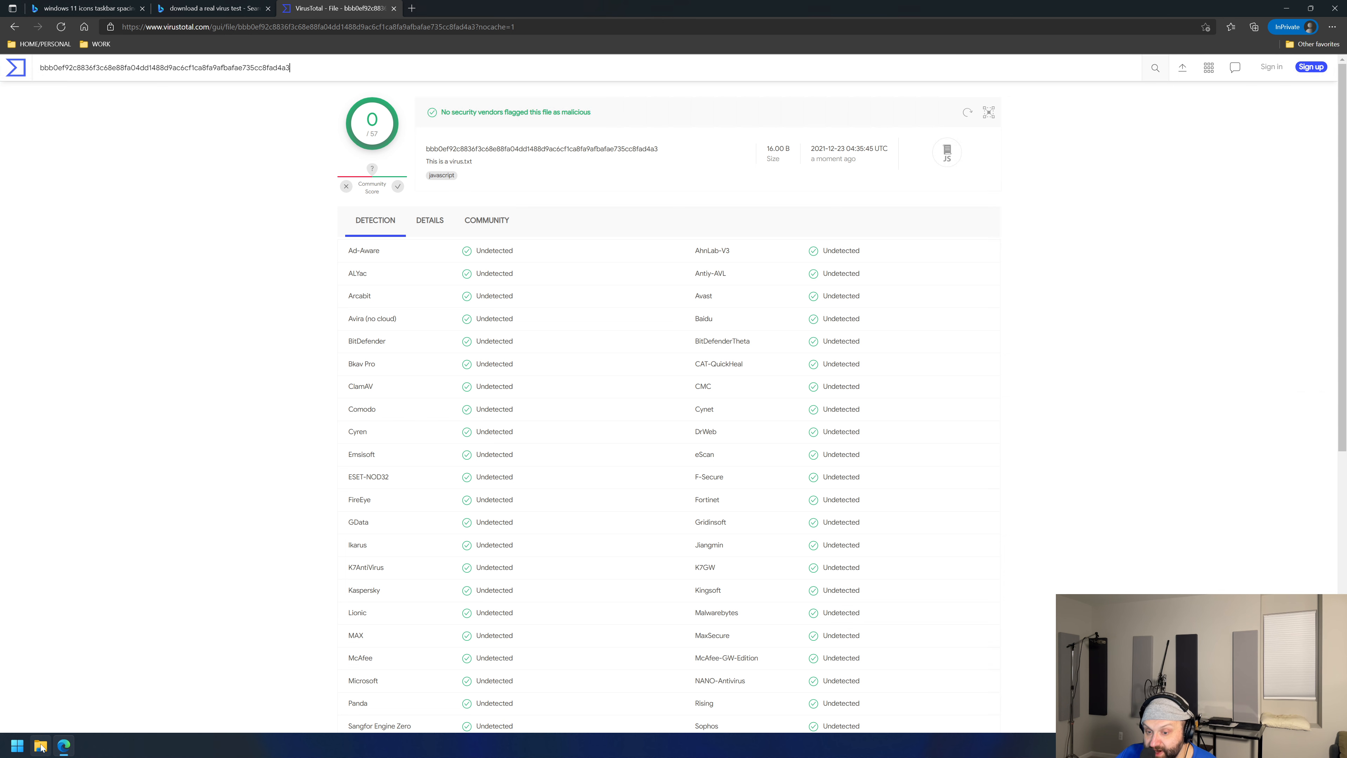
# Step: In Windows Update's advanced options, enable "Get me up to date", downloads over metered connections, and notifications when a restart is required
pyautogui.click(20, 745)
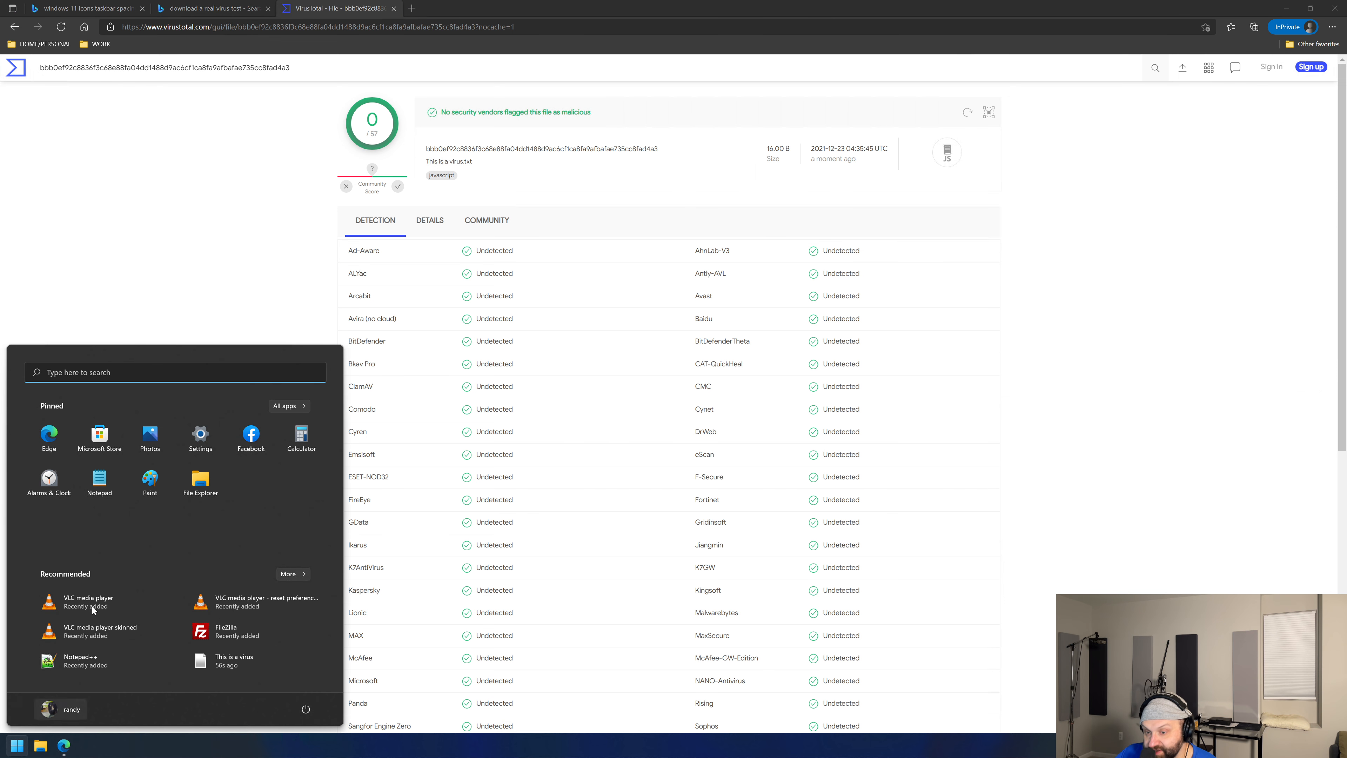
pyautogui.click(200, 438)
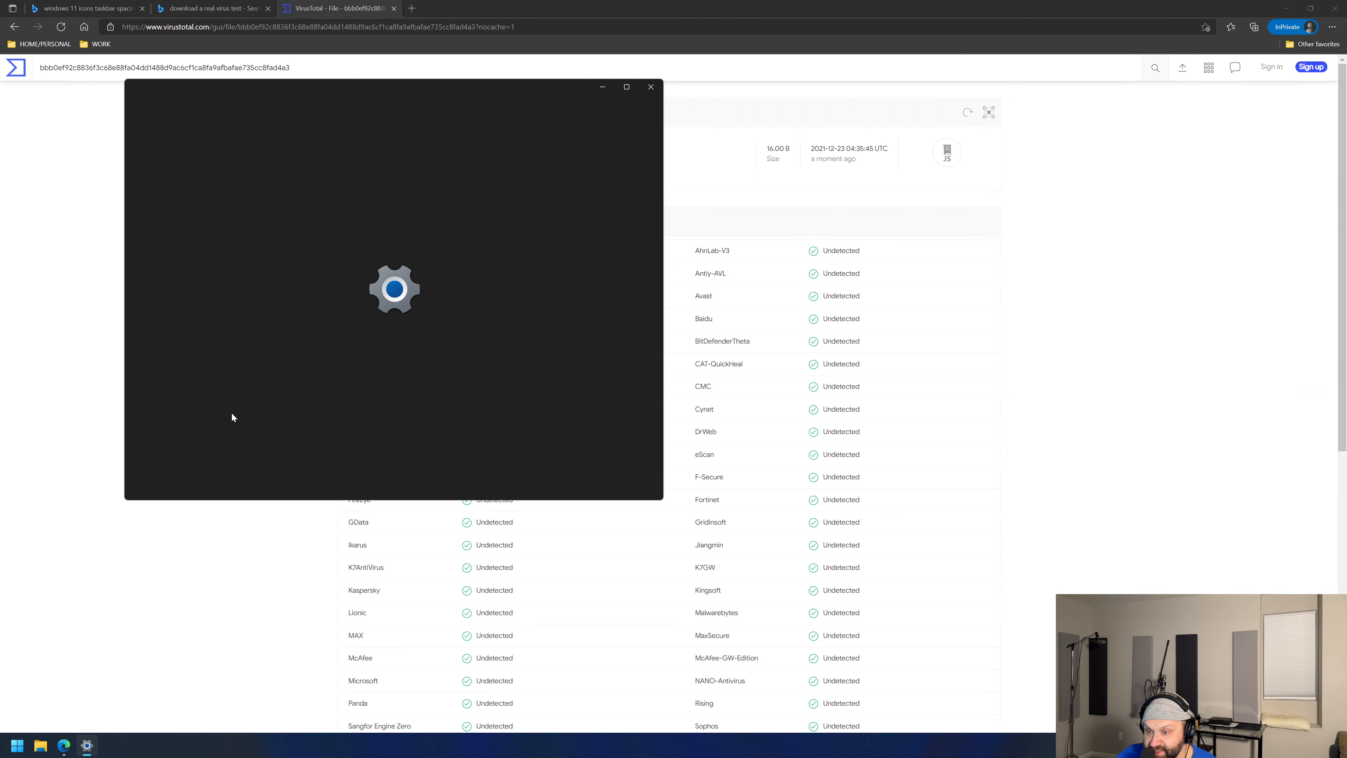
pyautogui.click(178, 405)
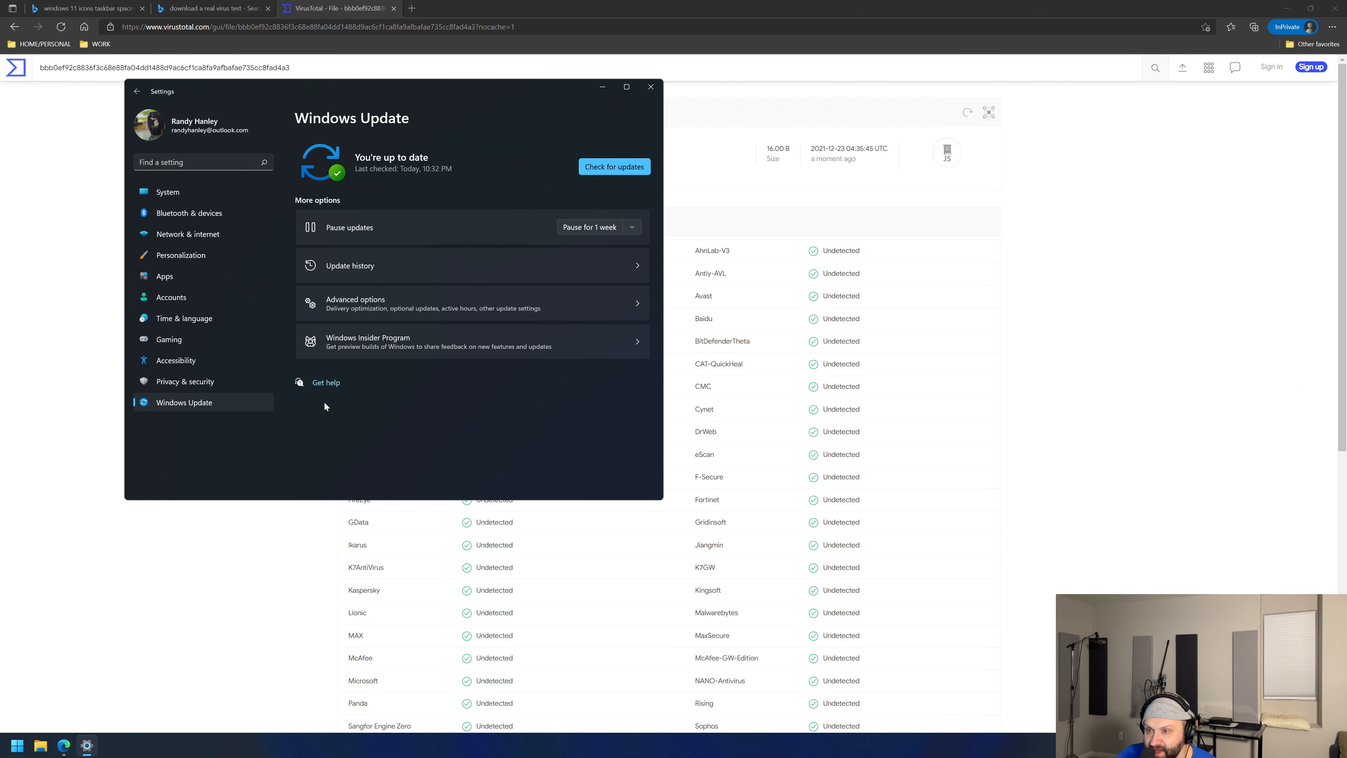
pyautogui.click(362, 307)
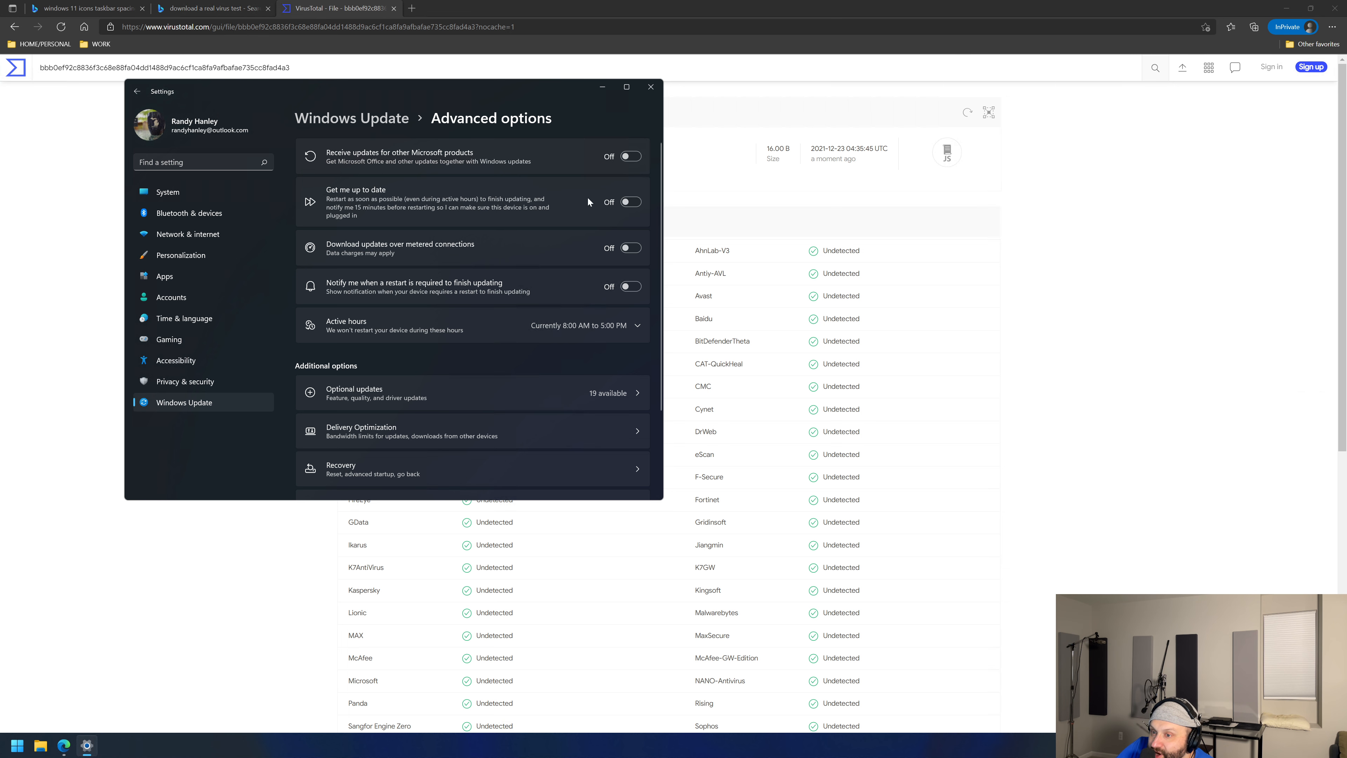
pyautogui.click(630, 202)
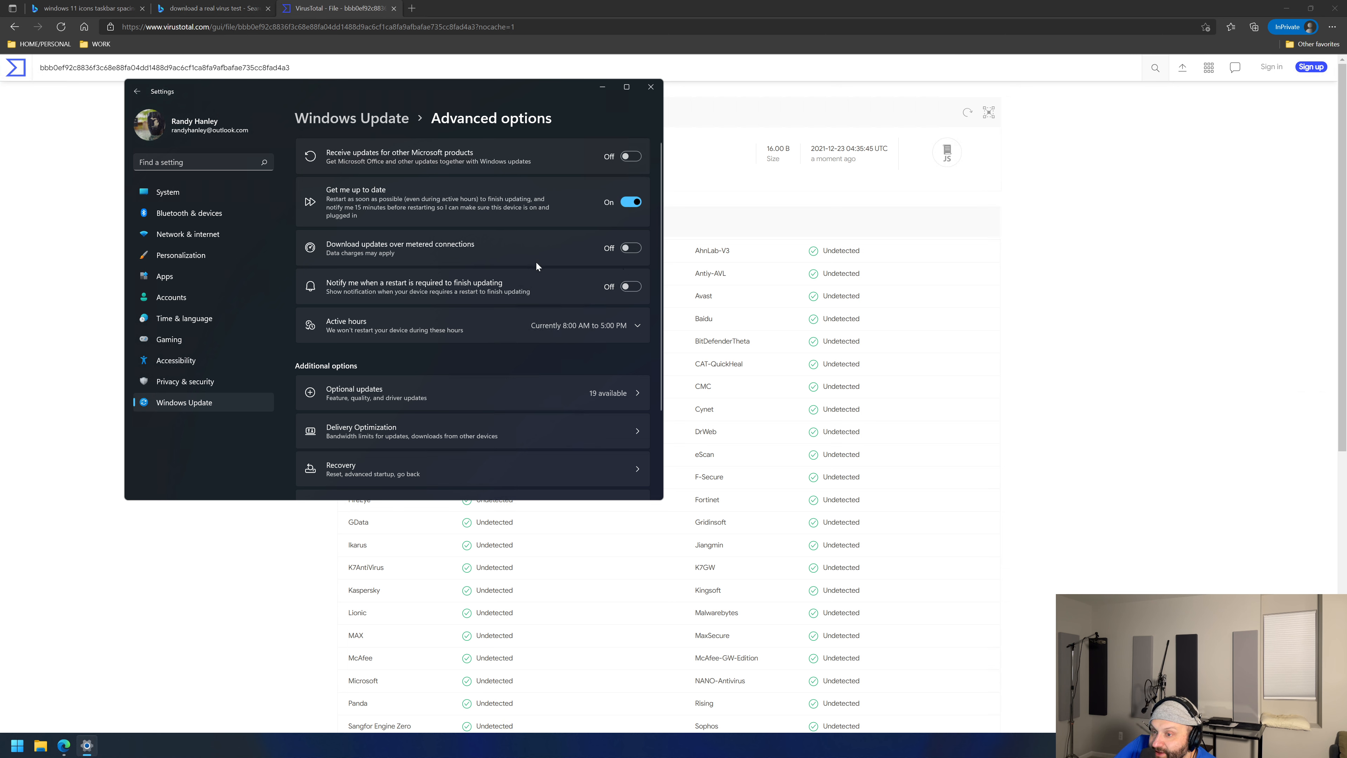
pyautogui.click(631, 247)
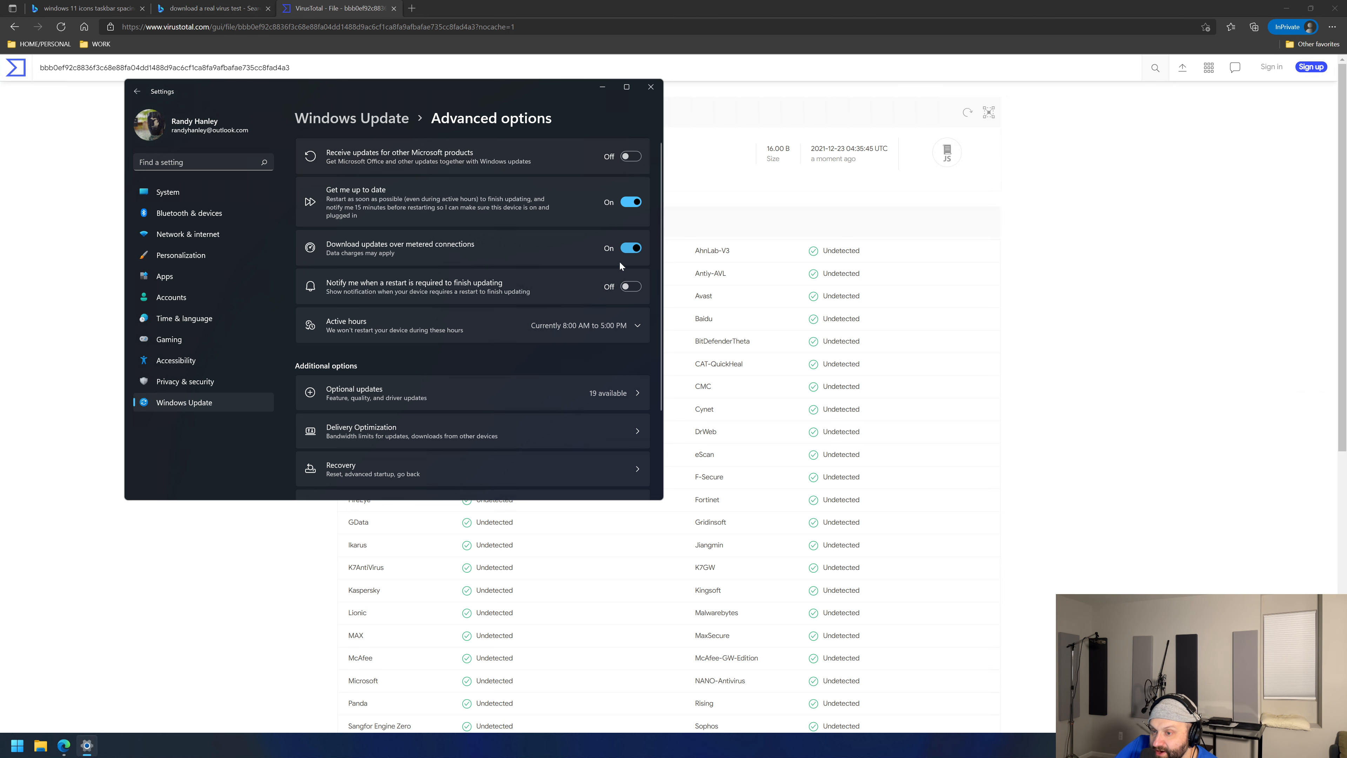
pyautogui.click(629, 286)
# Step: Run a check for new Windows updates from the main Windows Update page and close Settings
pyautogui.click(199, 401)
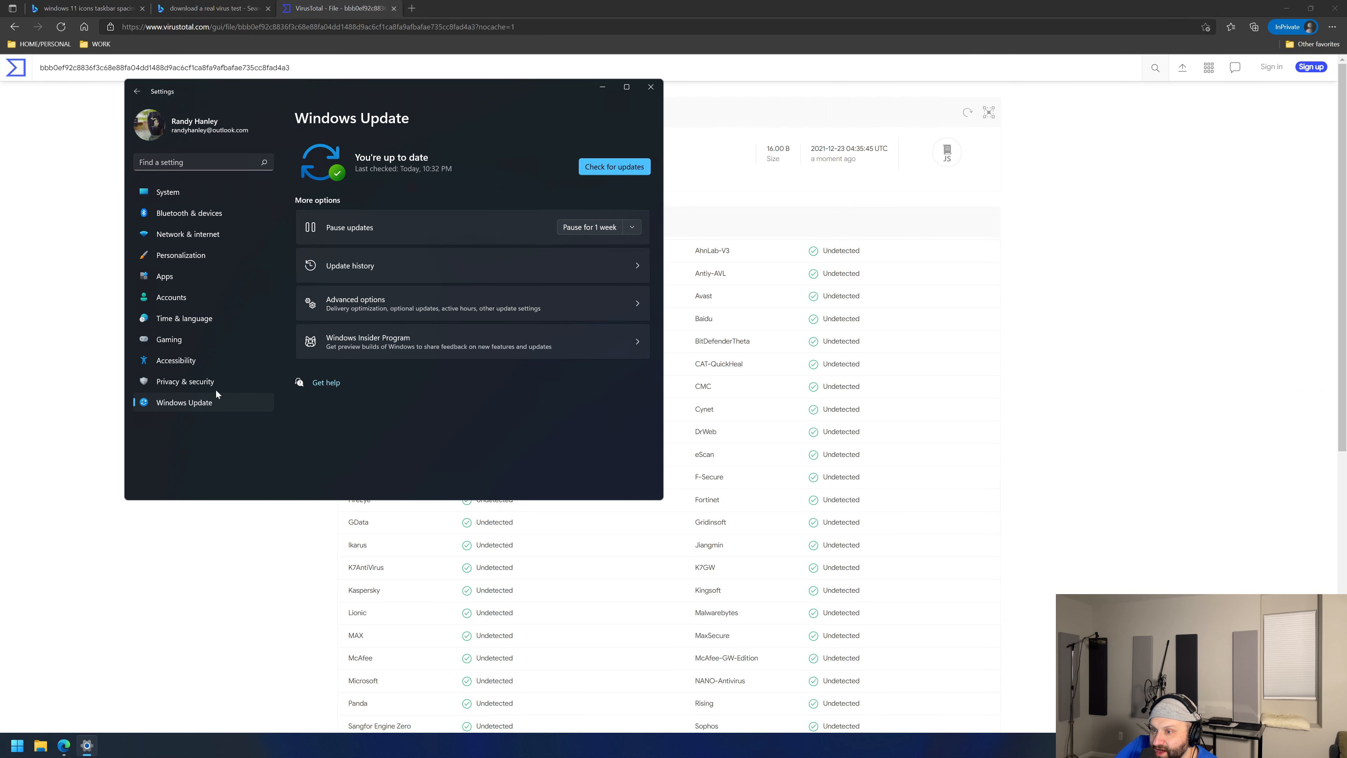
pyautogui.click(597, 167)
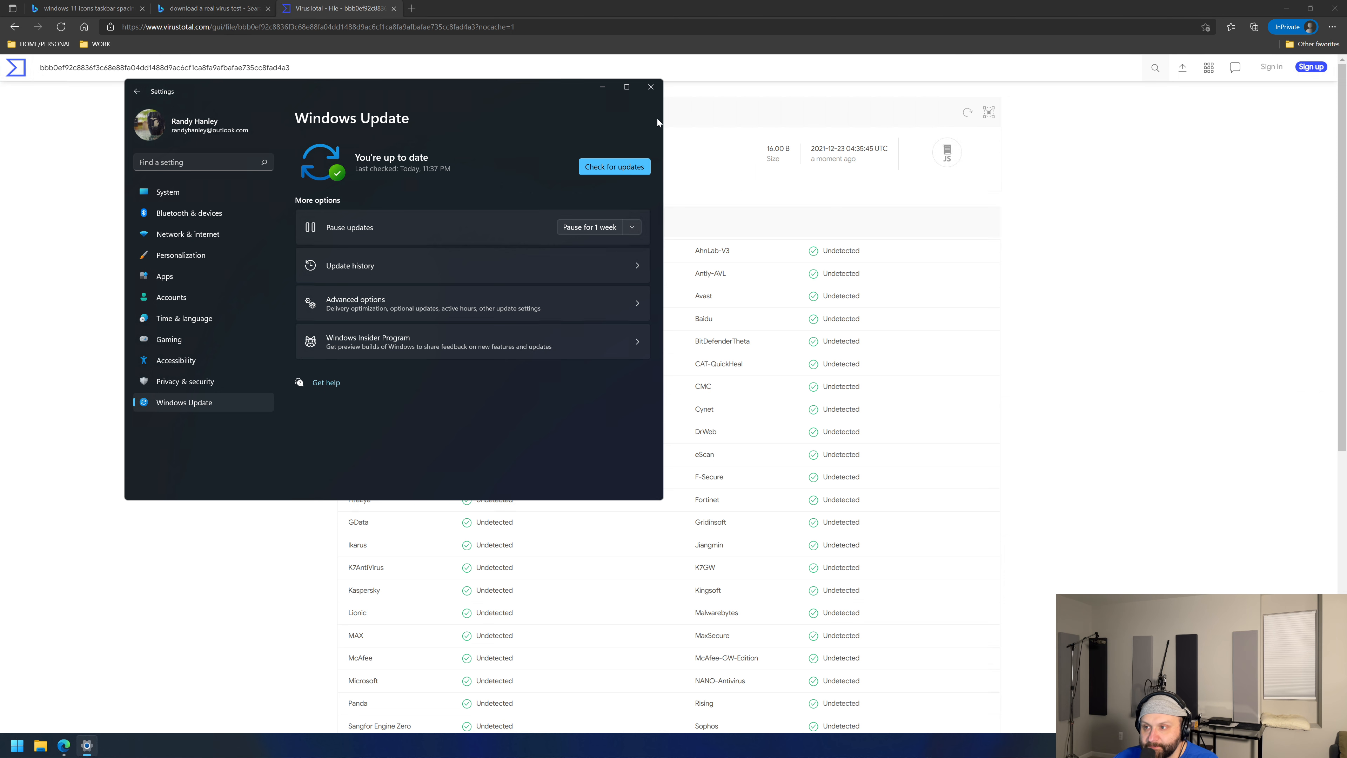
pyautogui.click(651, 88)
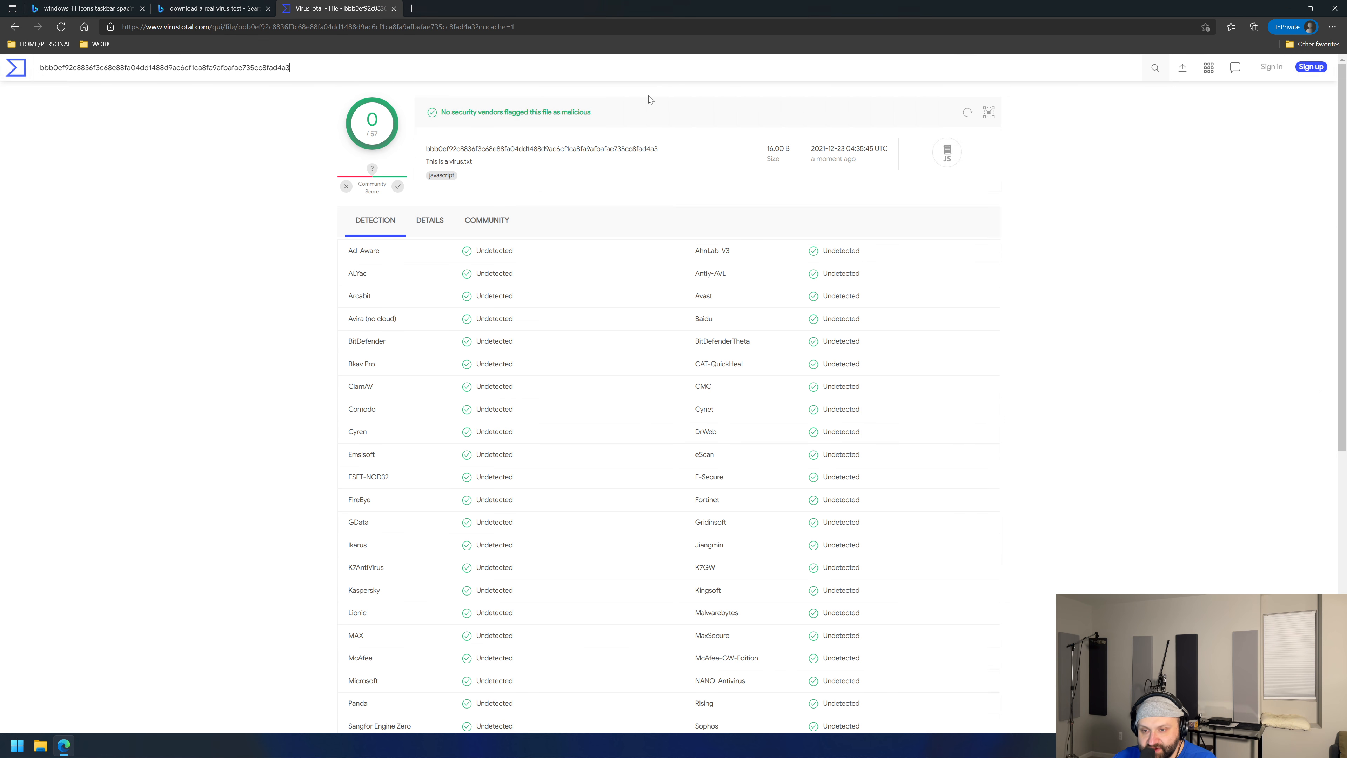